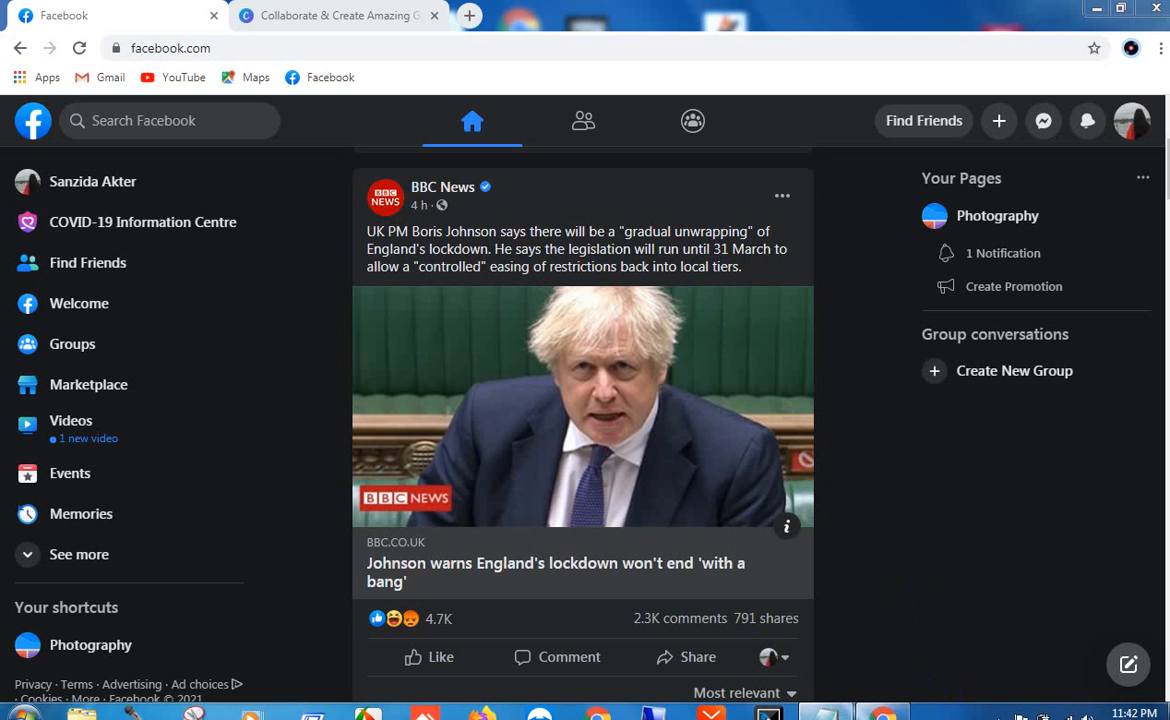
Step: Review the Facebook Business Page topic list in Notepad, then return to the Facebook home feed
{"action": "left_click", "coordinate": [825, 714]}
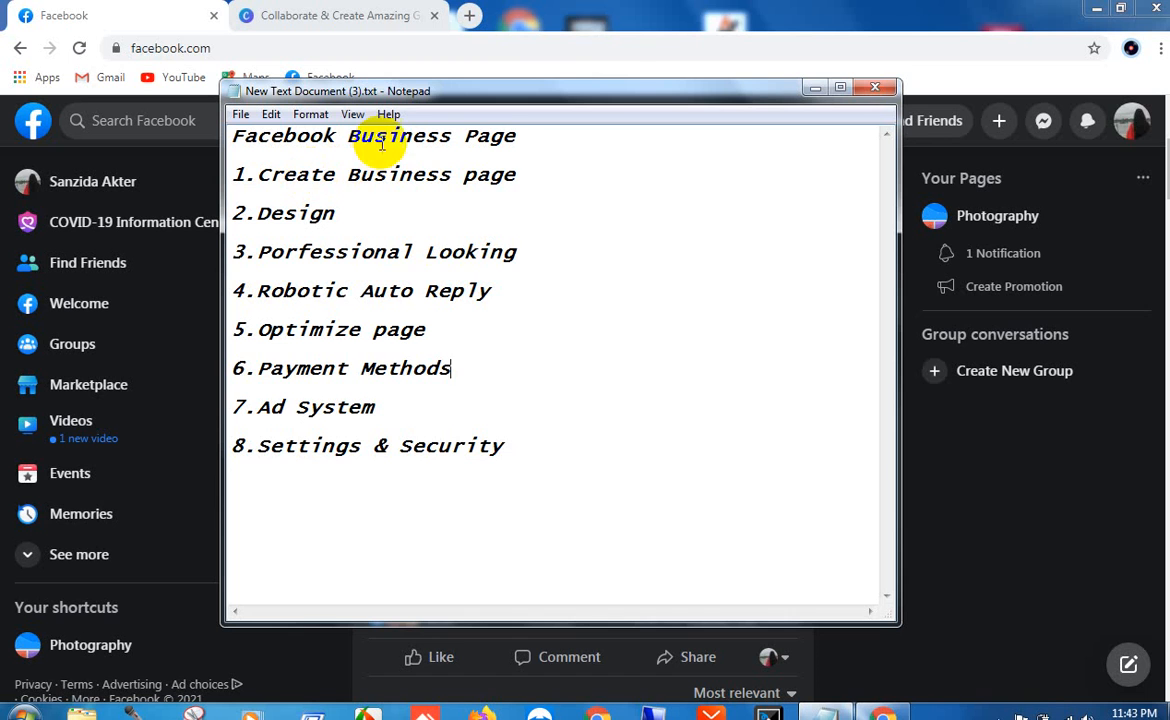
{"action": "left_click", "coordinate": [821, 89]}
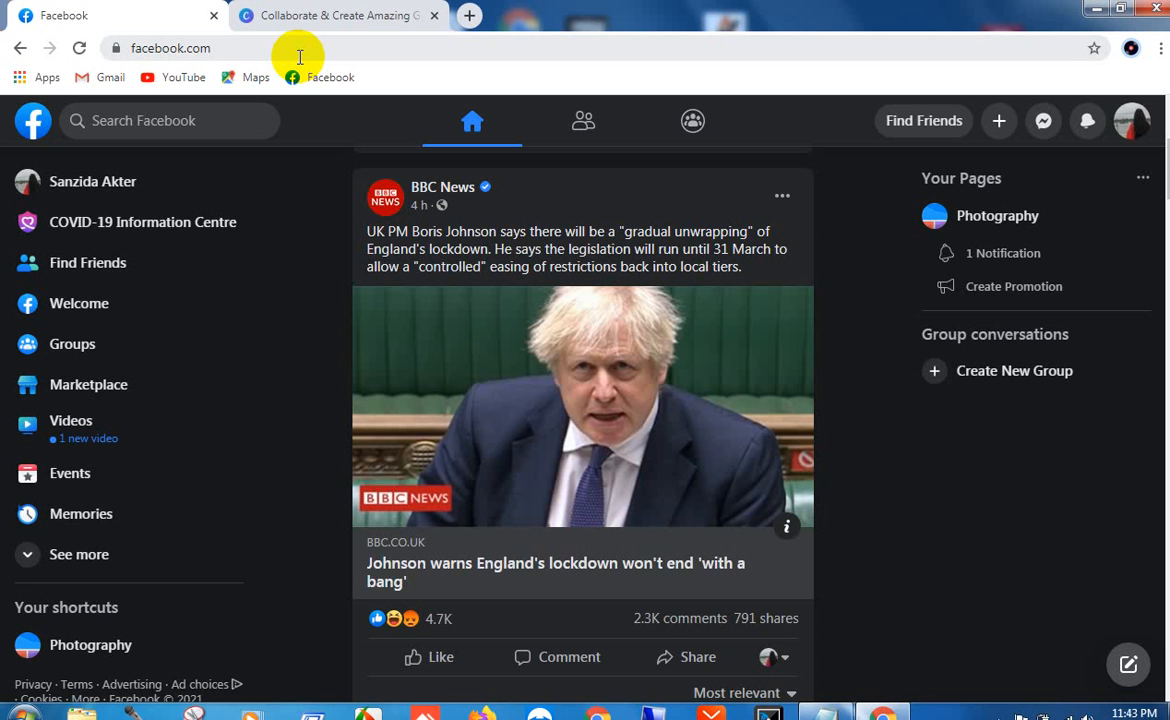
{"action": "scroll", "coordinate": [295, 462], "scroll_direction": "down", "scroll_amount": 3}
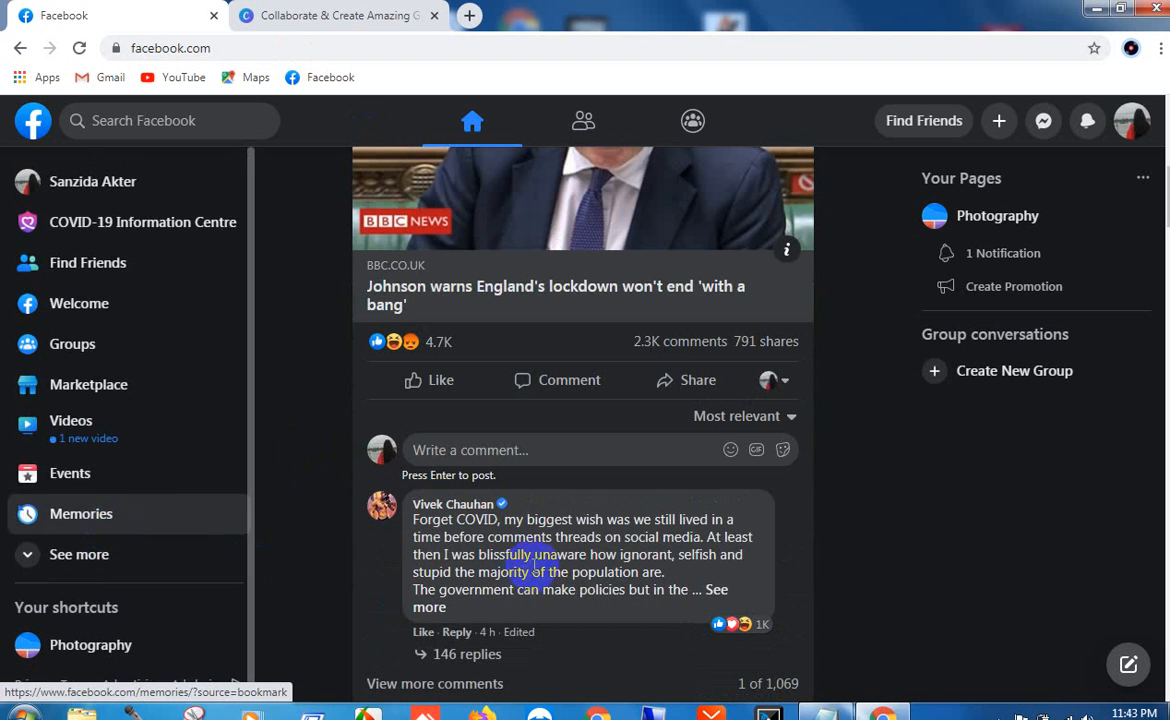
{"action": "scroll", "coordinate": [496, 561], "scroll_direction": "up", "scroll_amount": 5}
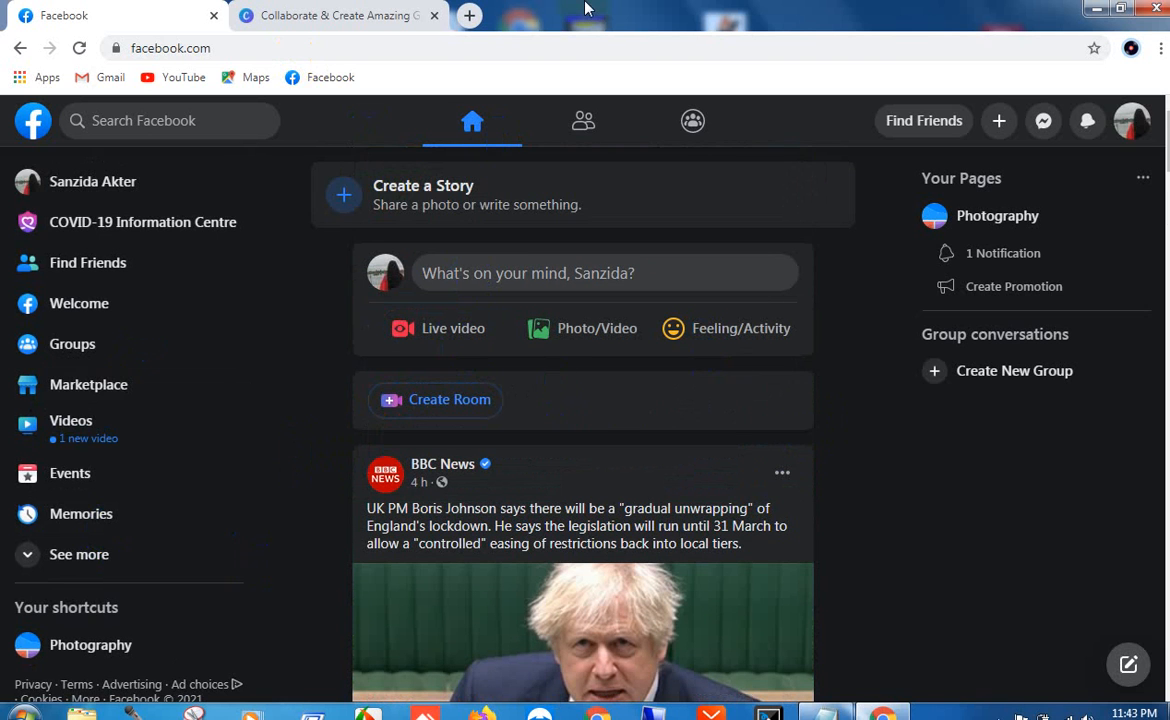
Step: Examine the account options and the fully expanded list of Facebook sections and tools beside the home feed
{"action": "left_click", "coordinate": [1122, 135]}
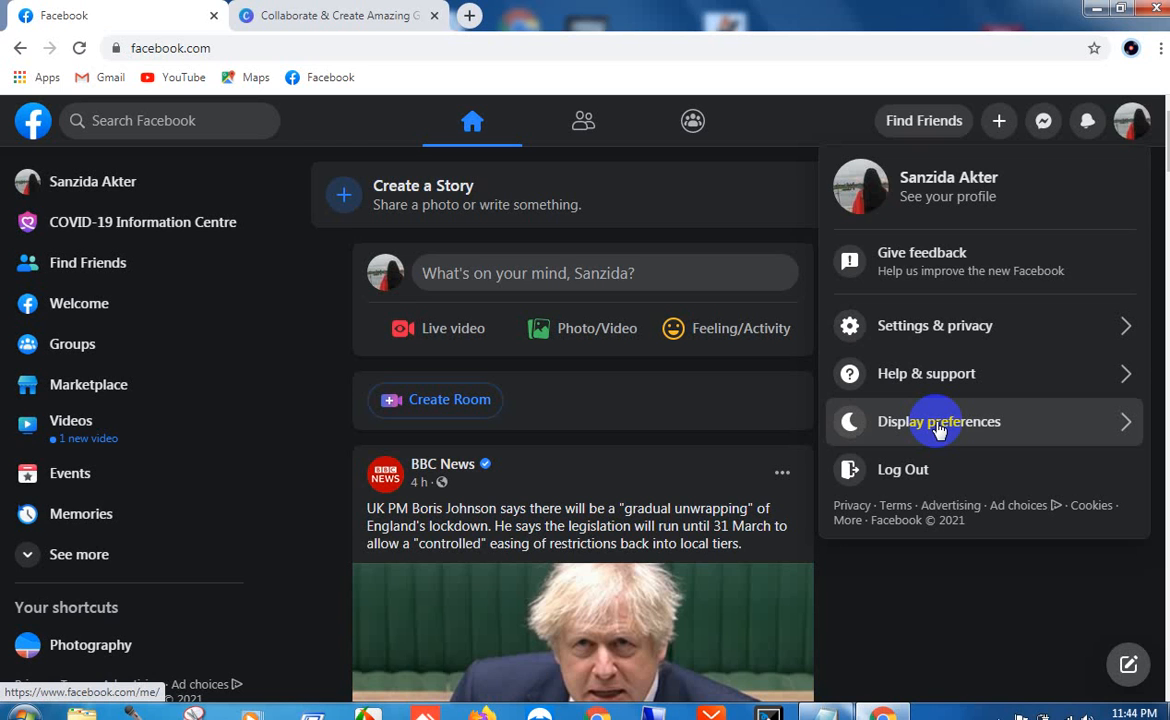
{"action": "left_click", "coordinate": [187, 386]}
{"action": "scroll", "coordinate": [175, 374], "scroll_direction": "down", "scroll_amount": 1}
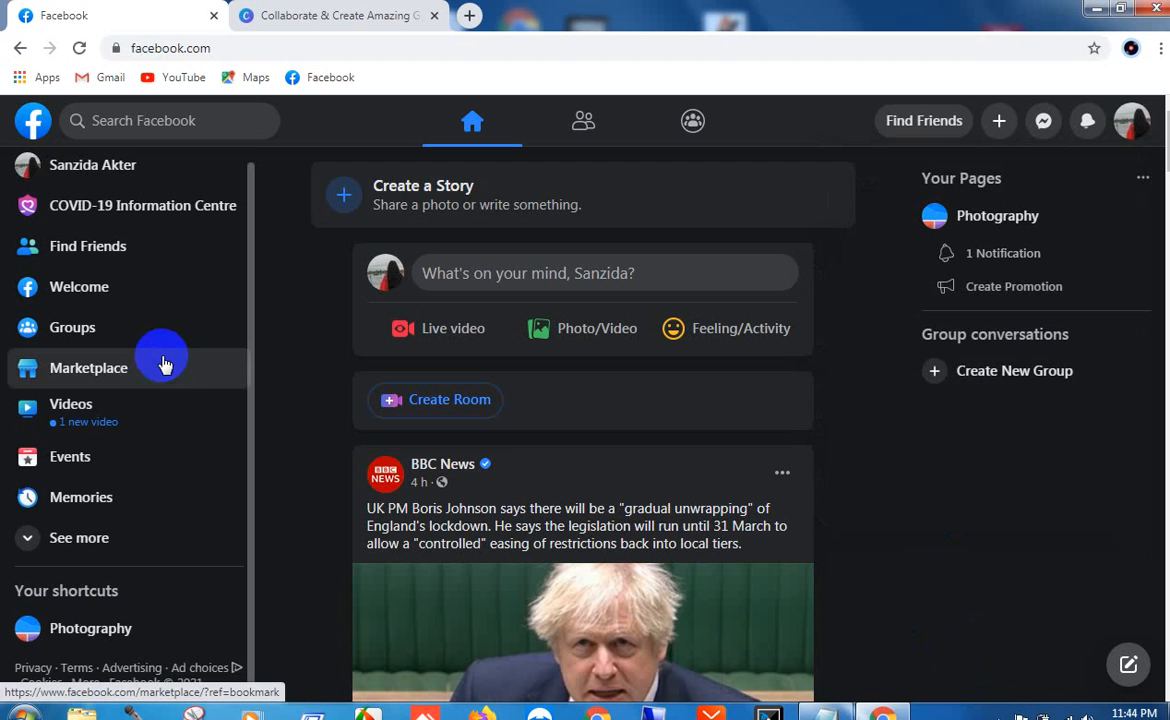
{"action": "scroll", "coordinate": [165, 366], "scroll_direction": "up", "scroll_amount": 1}
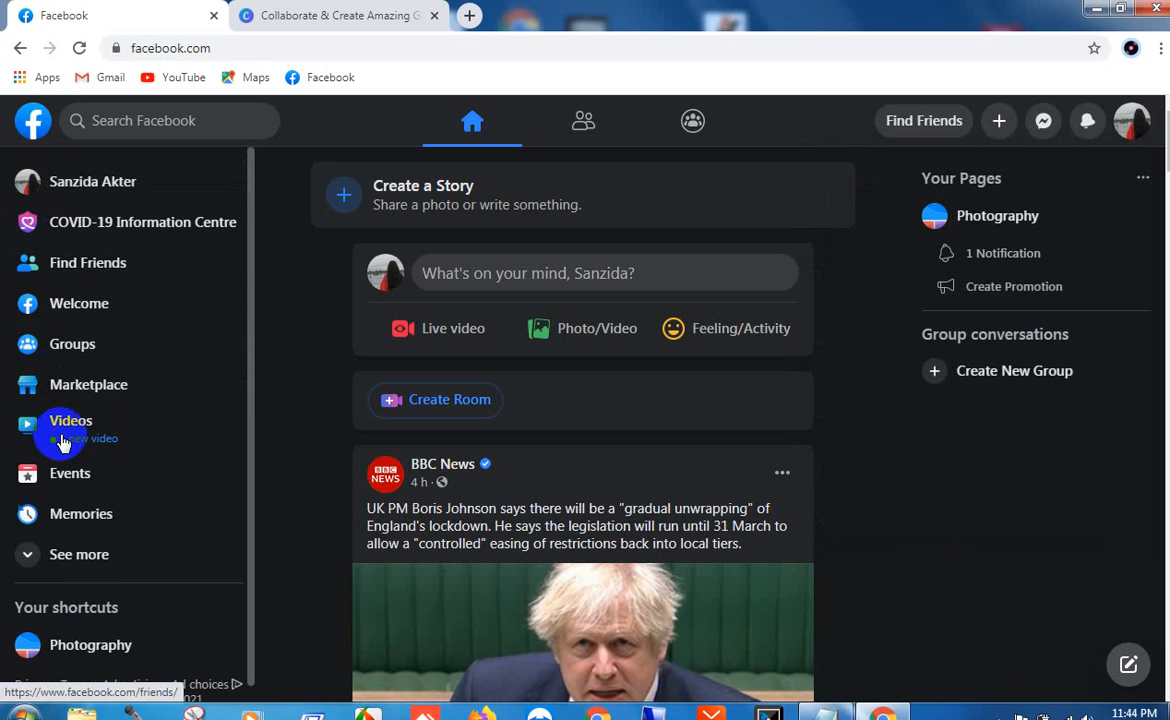
{"action": "scroll", "coordinate": [70, 450], "scroll_direction": "down", "scroll_amount": 1}
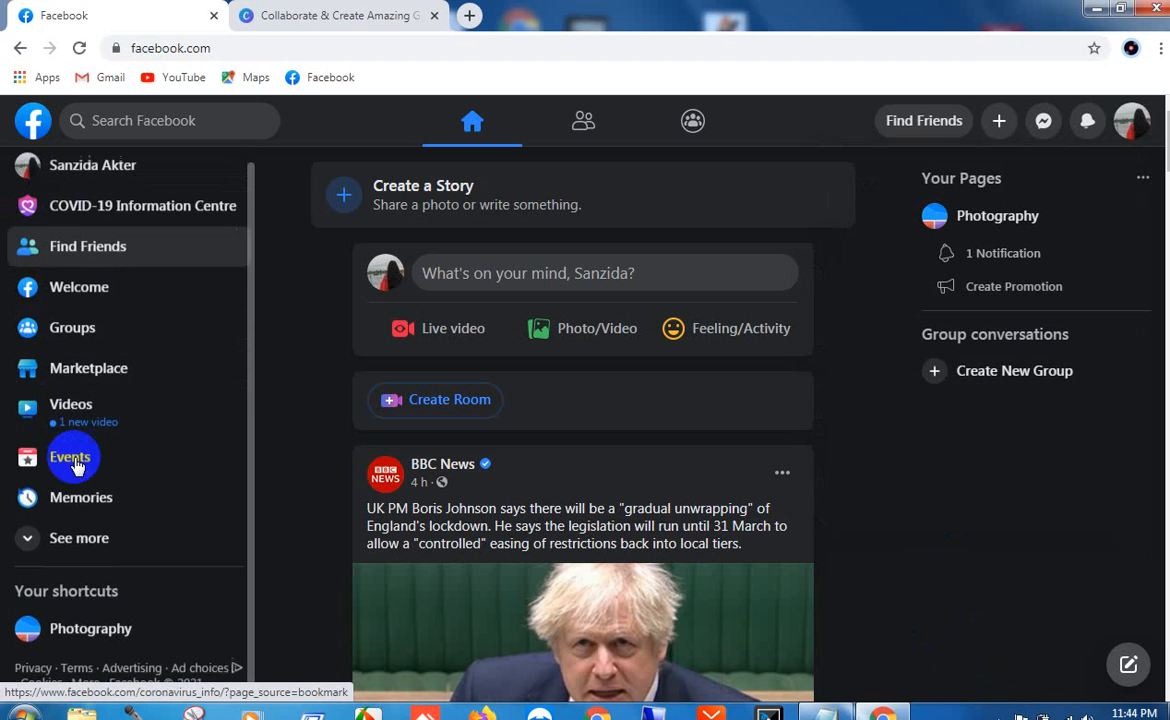
{"action": "left_click", "coordinate": [79, 553]}
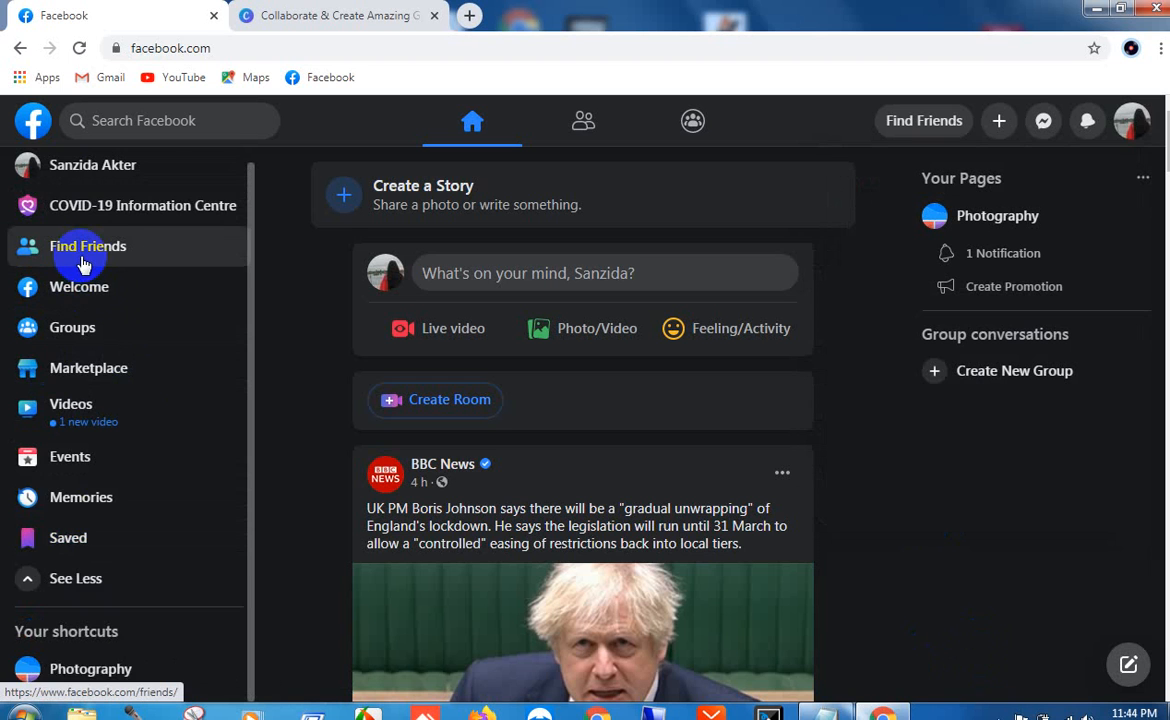
{"action": "scroll", "coordinate": [84, 262], "scroll_direction": "down", "scroll_amount": 3}
{"action": "scroll", "coordinate": [174, 304], "scroll_direction": "down", "scroll_amount": 5}
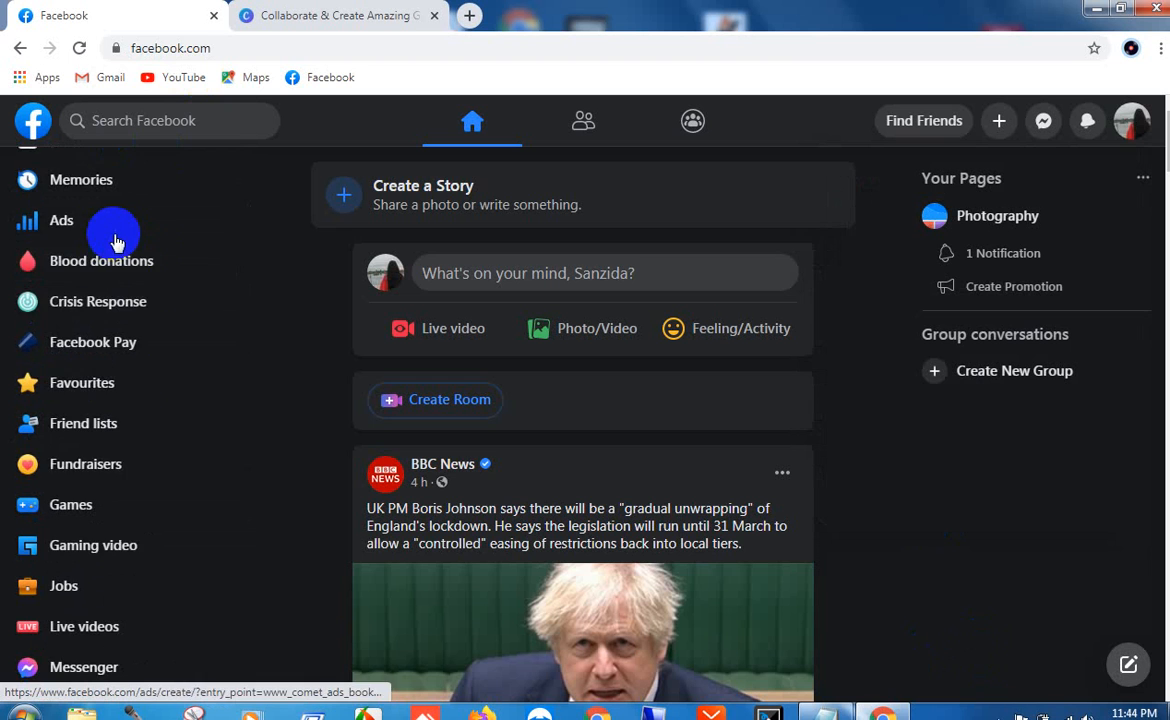
{"action": "scroll", "coordinate": [117, 238], "scroll_direction": "up", "scroll_amount": 5}
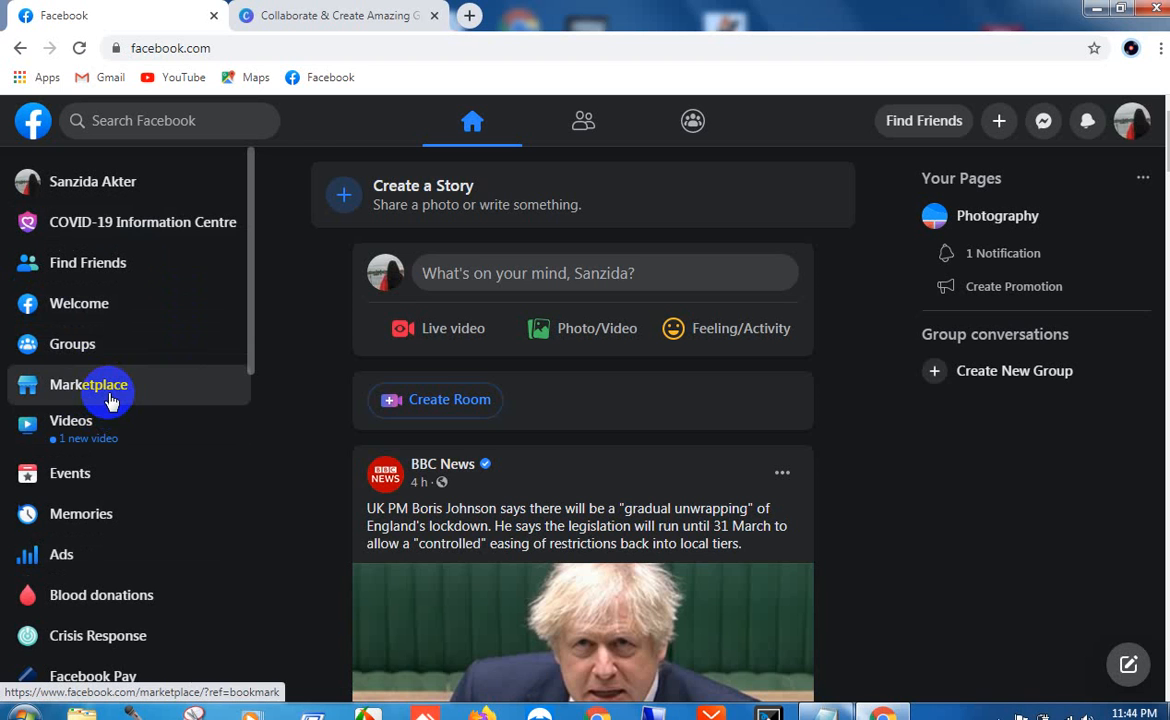
{"action": "scroll", "coordinate": [100, 500], "scroll_direction": "down", "scroll_amount": 4}
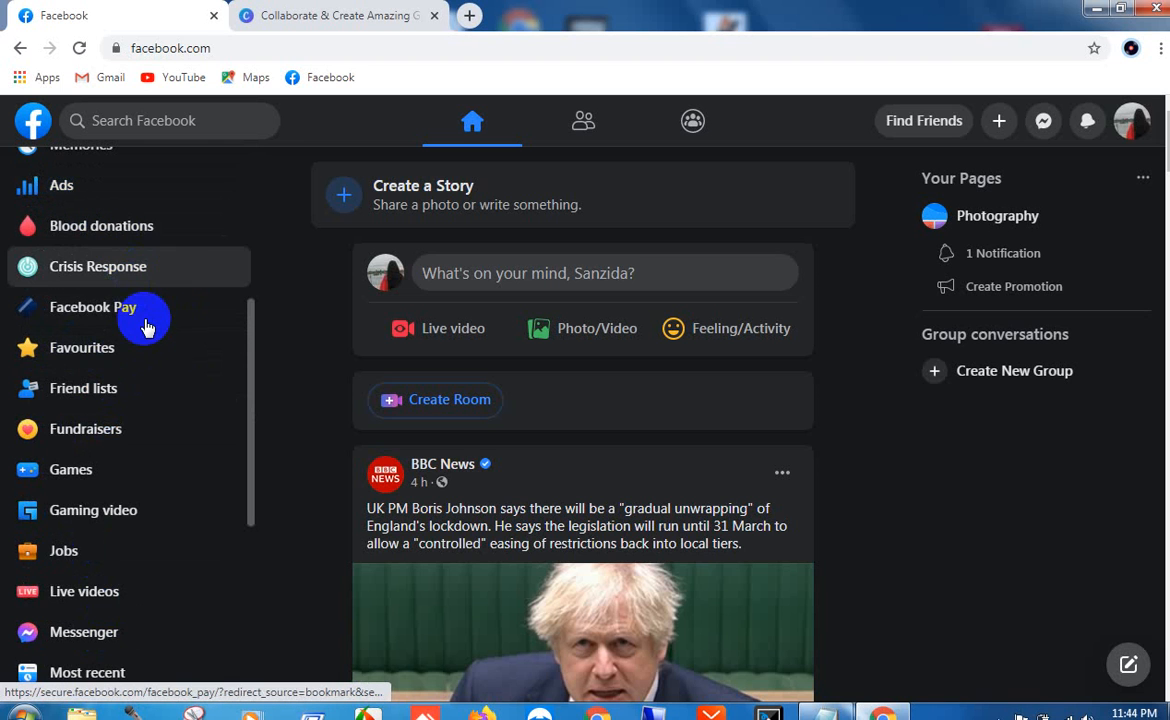
{"action": "scroll", "coordinate": [145, 327], "scroll_direction": "down", "scroll_amount": 2}
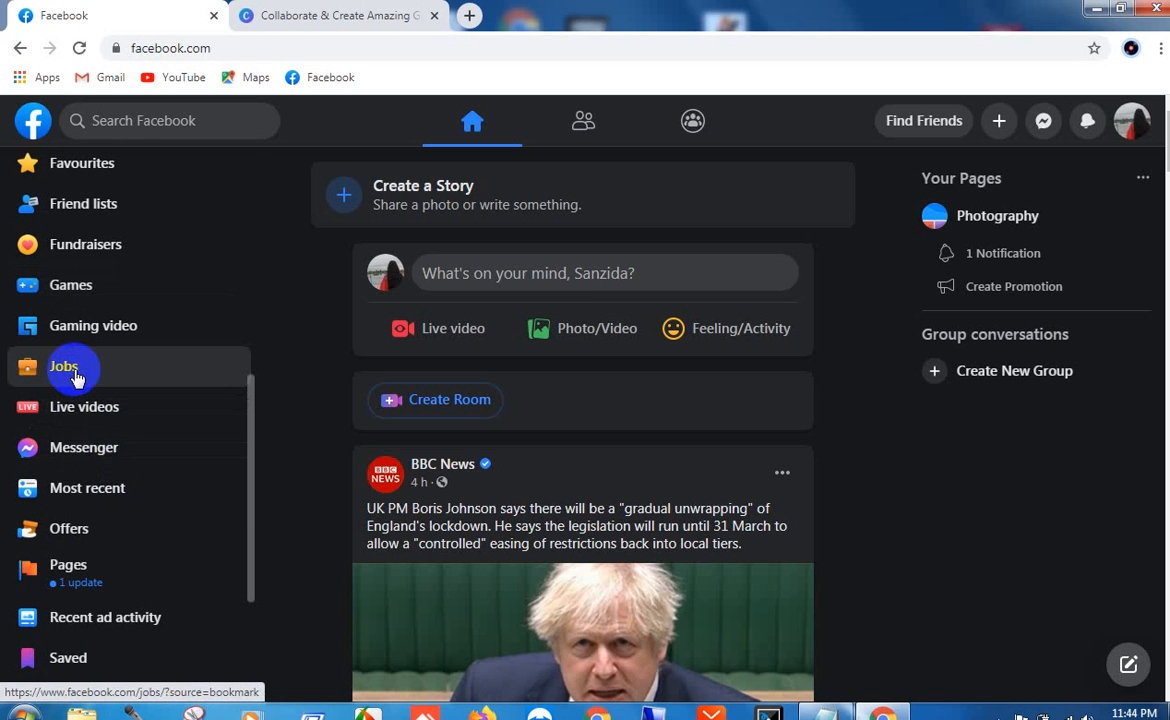
{"action": "scroll", "coordinate": [73, 374], "scroll_direction": "down", "scroll_amount": 3}
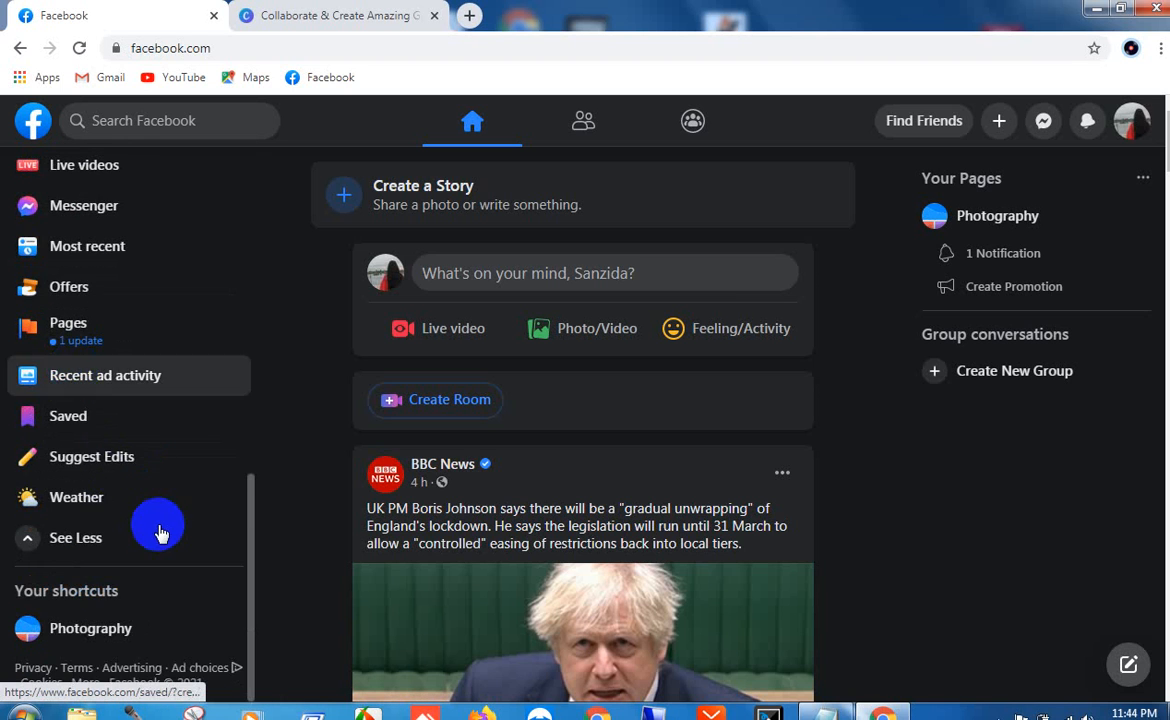
{"action": "scroll", "coordinate": [86, 418], "scroll_direction": "up", "scroll_amount": 8}
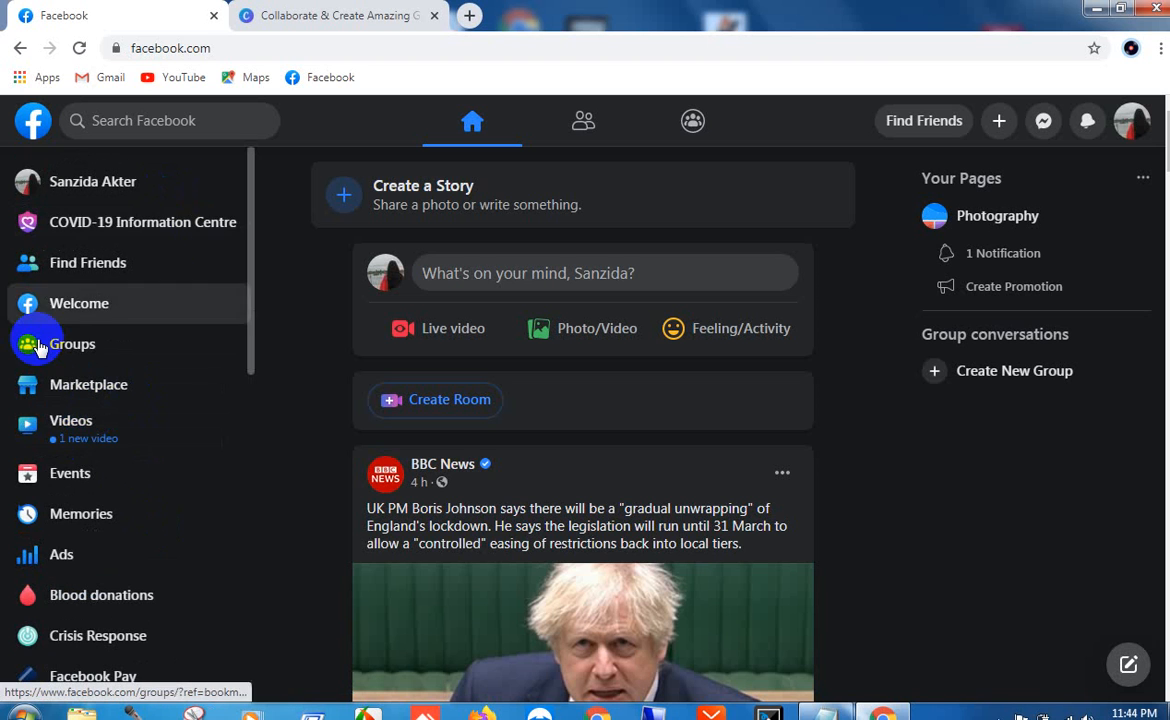
{"action": "scroll", "coordinate": [88, 330], "scroll_direction": "down", "scroll_amount": 8}
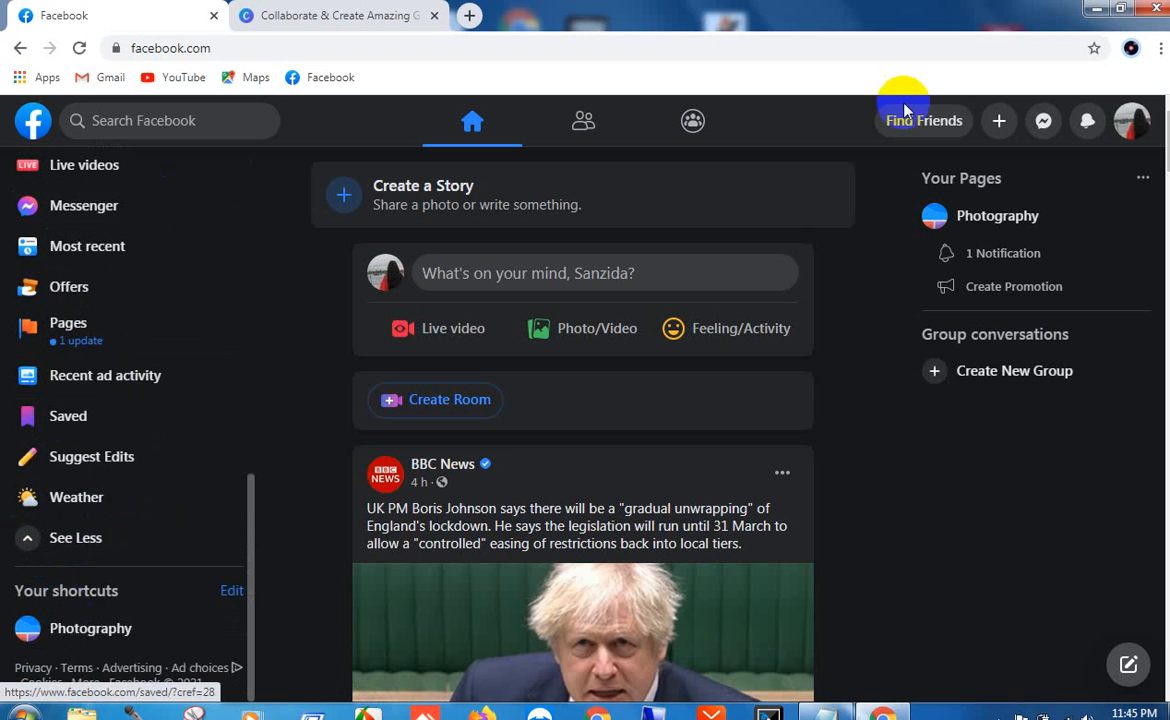
Step: View the Friends and Groups sections, then return to the home feed
{"action": "left_click", "coordinate": [584, 126]}
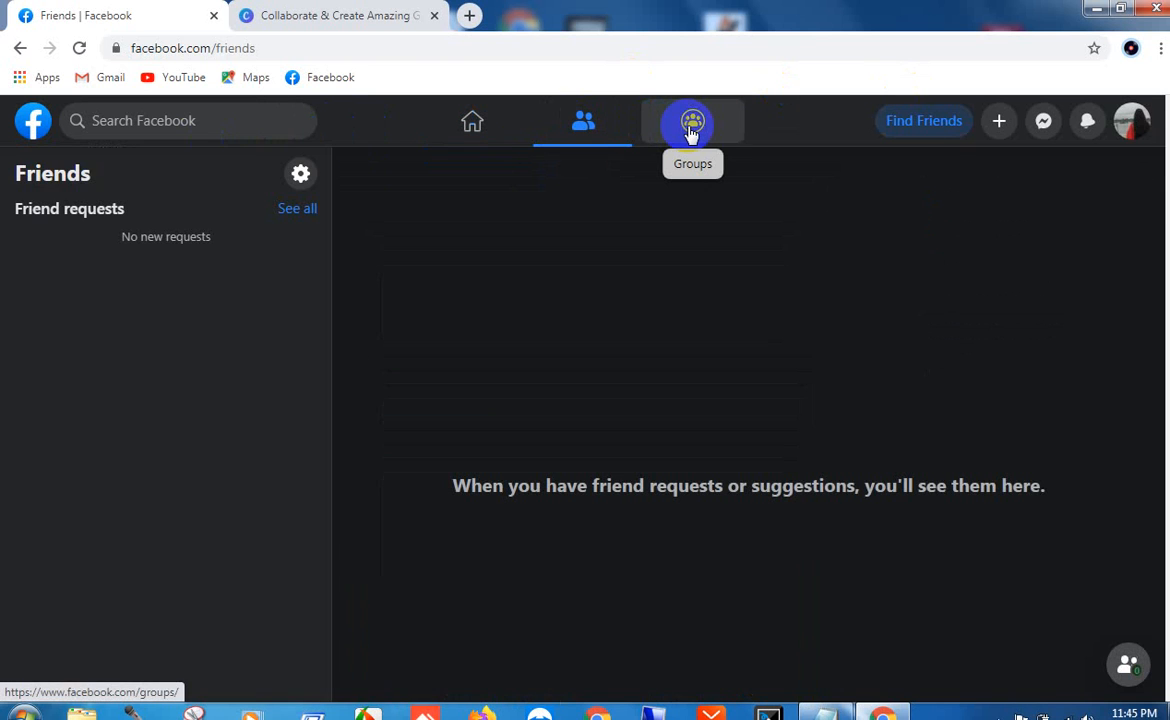
{"action": "left_click", "coordinate": [690, 128]}
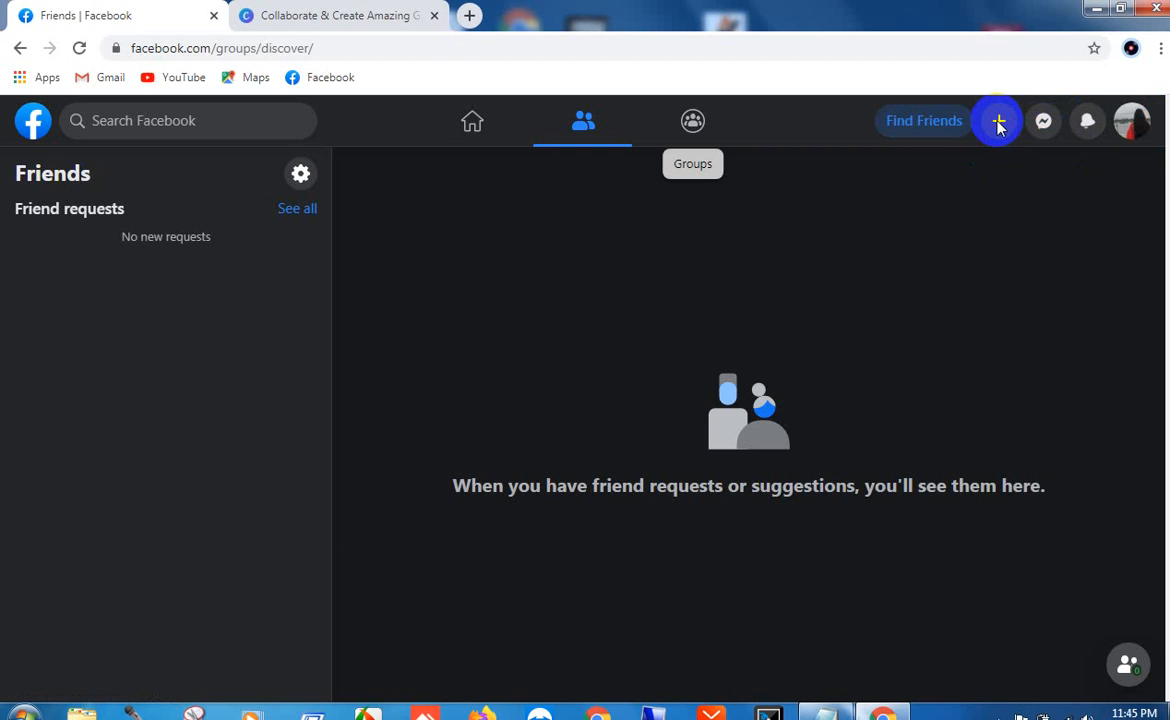
{"action": "left_click", "coordinate": [478, 124]}
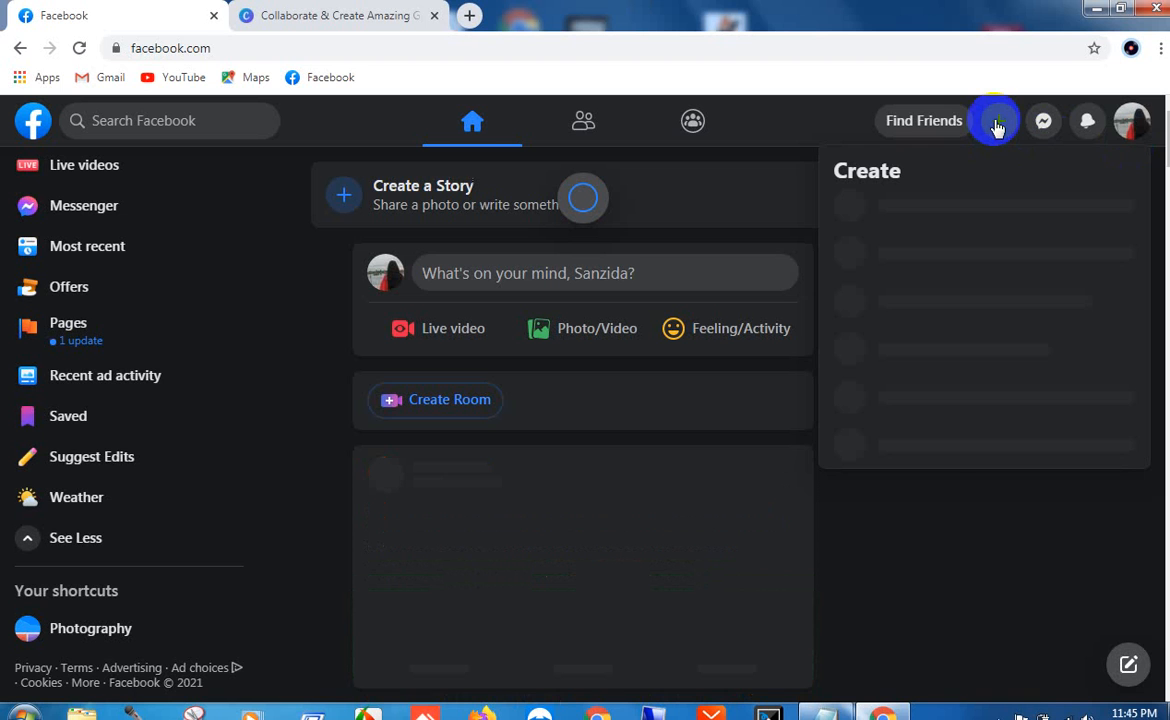
Step: Start creating a new Facebook Page and dismiss the Windows color scheme prompt without choosing an option
{"action": "left_click", "coordinate": [997, 122]}
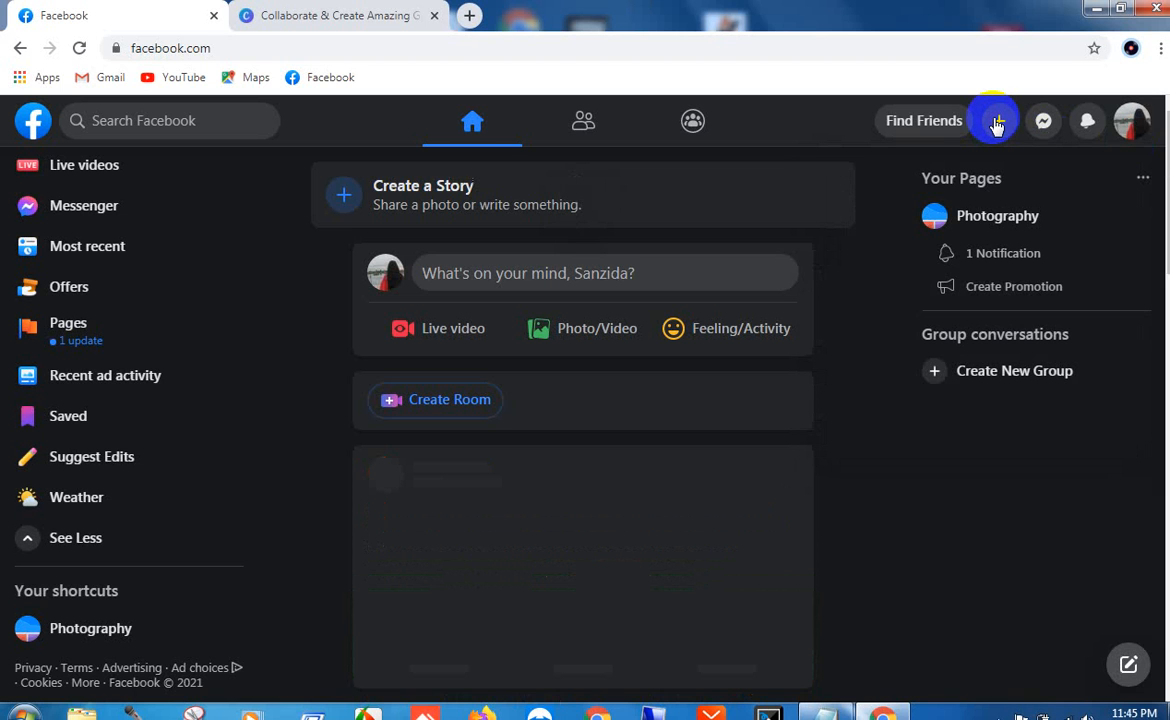
{"action": "left_click", "coordinate": [997, 122]}
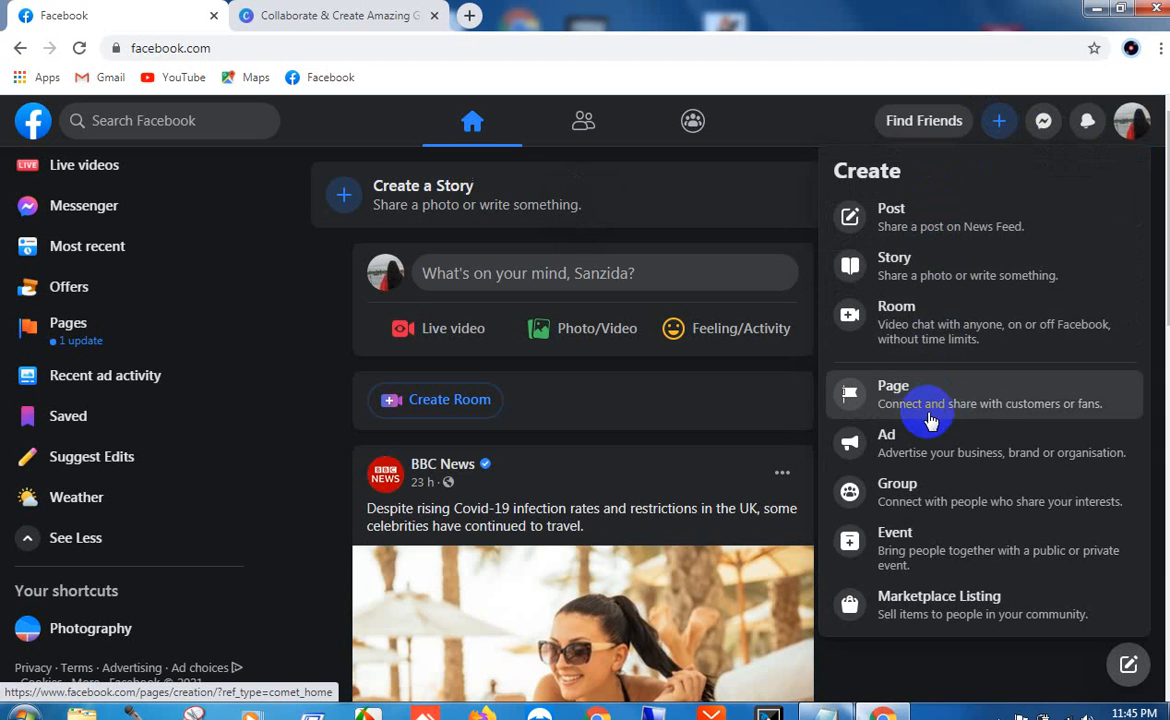
{"action": "left_click", "coordinate": [990, 398]}
{"action": "left_click", "coordinate": [668, 165]}
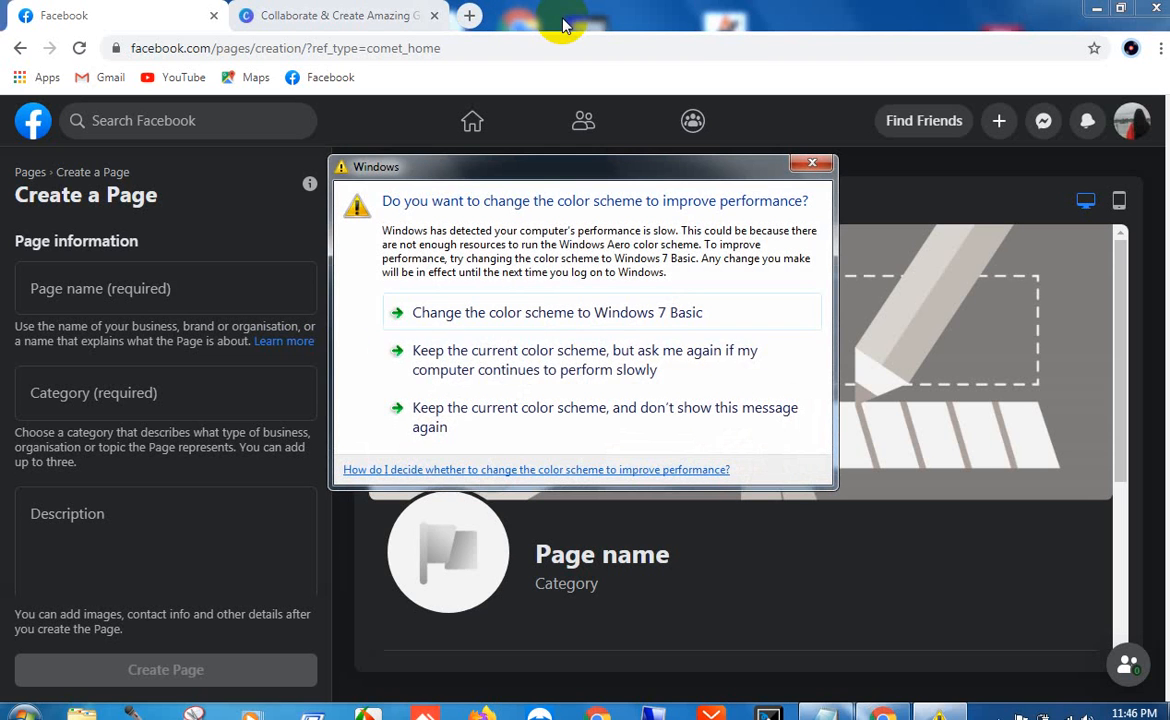
{"action": "left_click", "coordinate": [812, 163]}
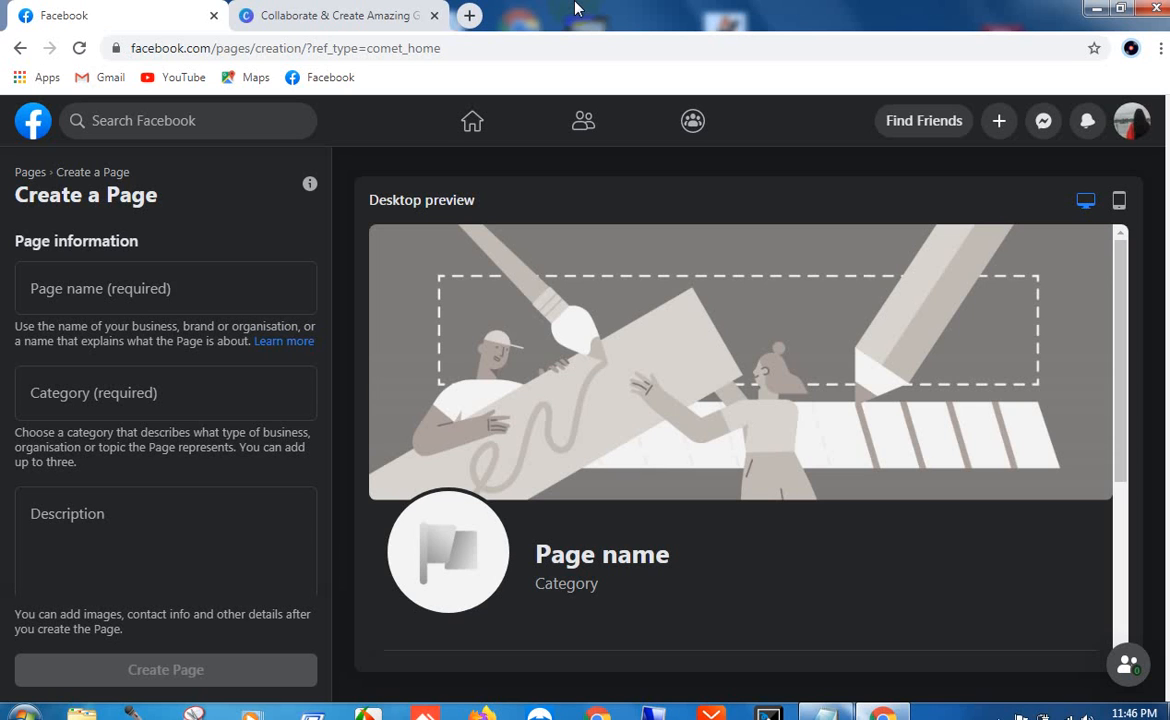
Step: Name the new page Affiliate Marketing Secrets
{"action": "left_click", "coordinate": [209, 284]}
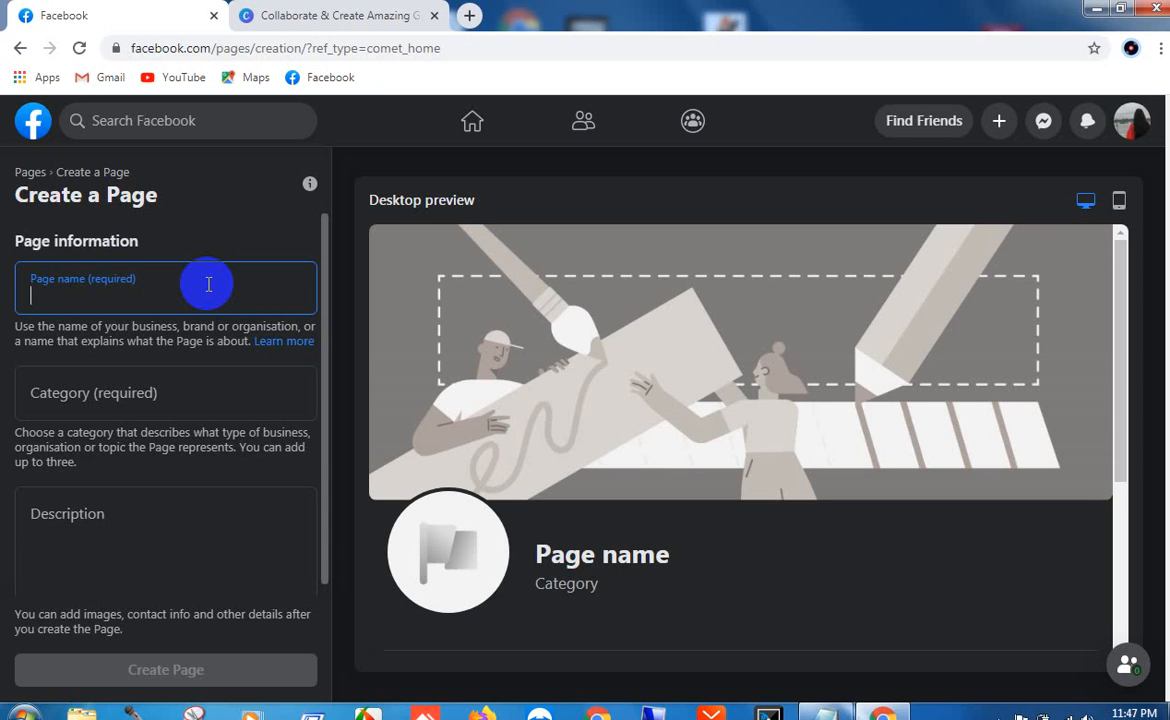
{"action": "type", "text": "Affiliate Marketing Sec"}
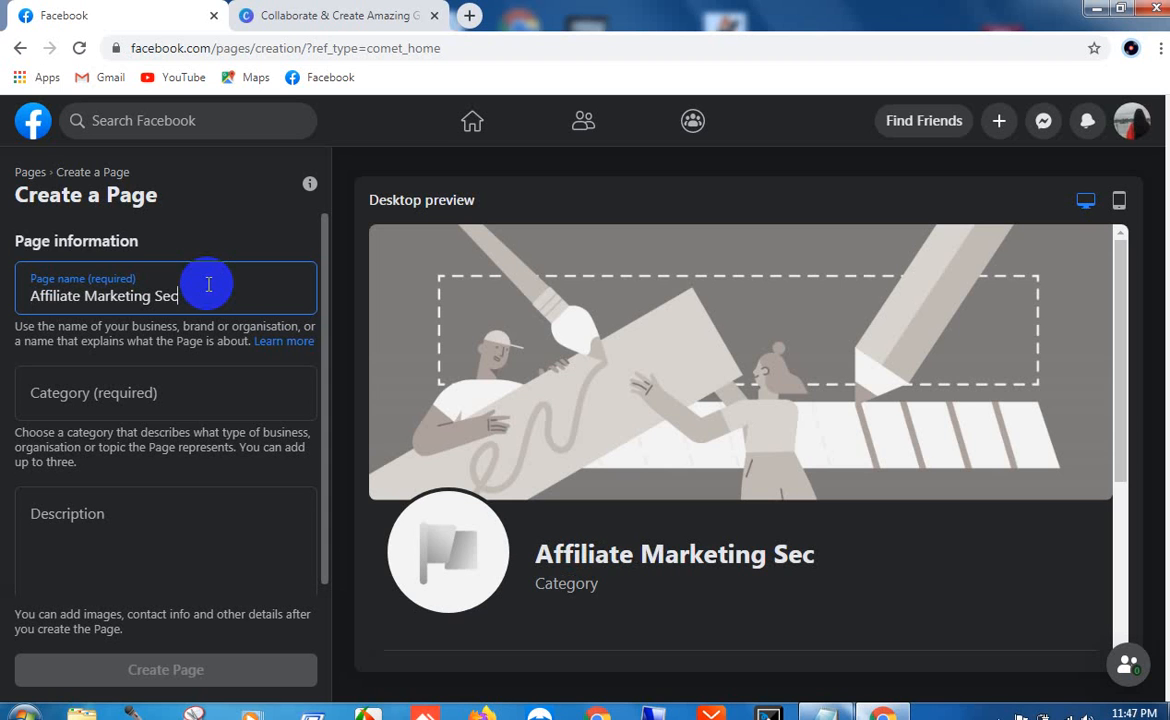
{"action": "type", "text": "rets"}
Step: Search the page categories for "mar" and assign the Advertising/marketing category
{"action": "left_click", "coordinate": [238, 401]}
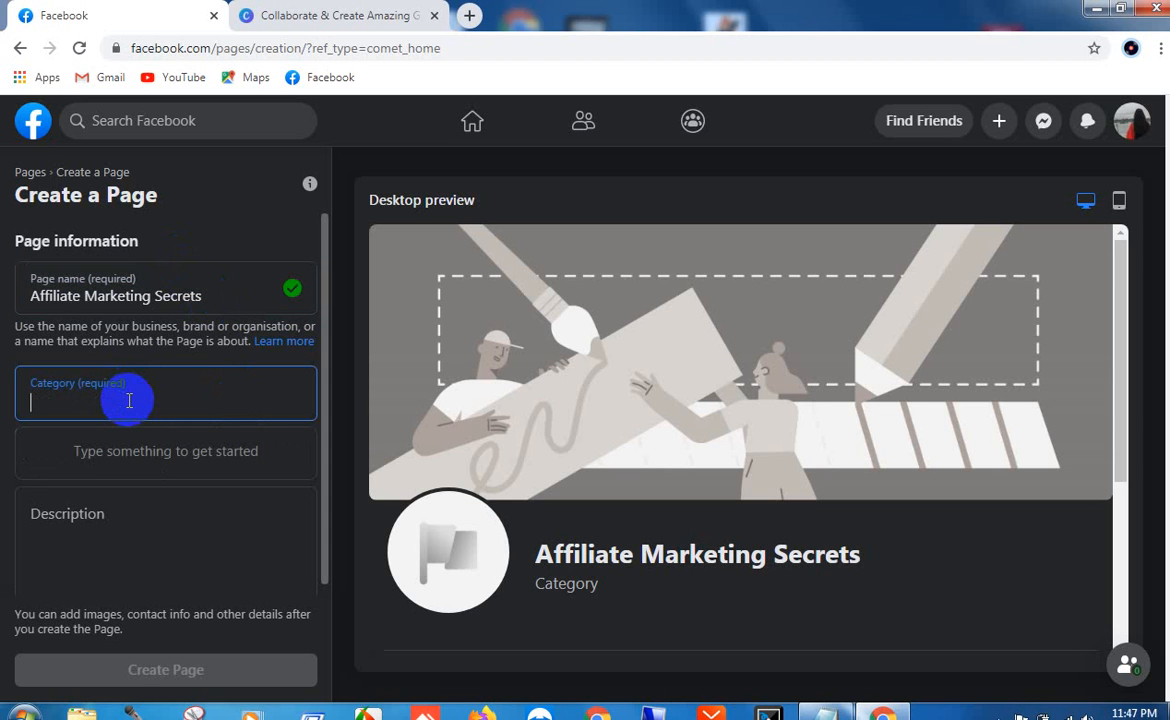
{"action": "type", "text": "mar"}
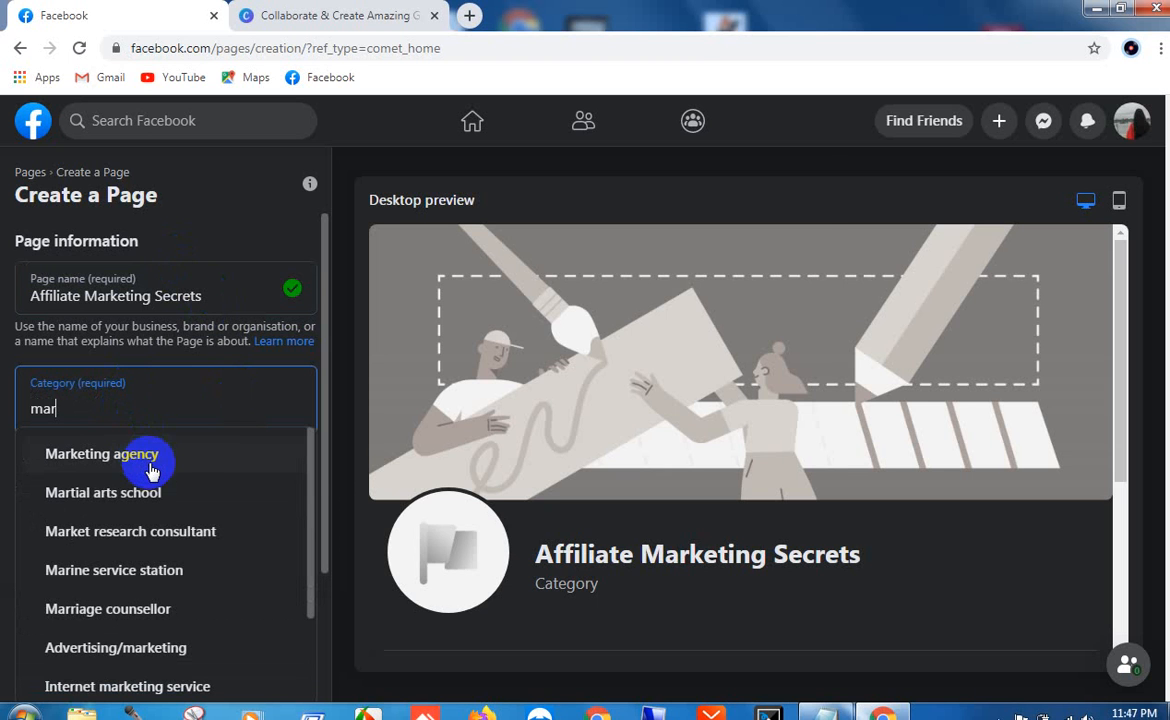
{"action": "left_click", "coordinate": [808, 166]}
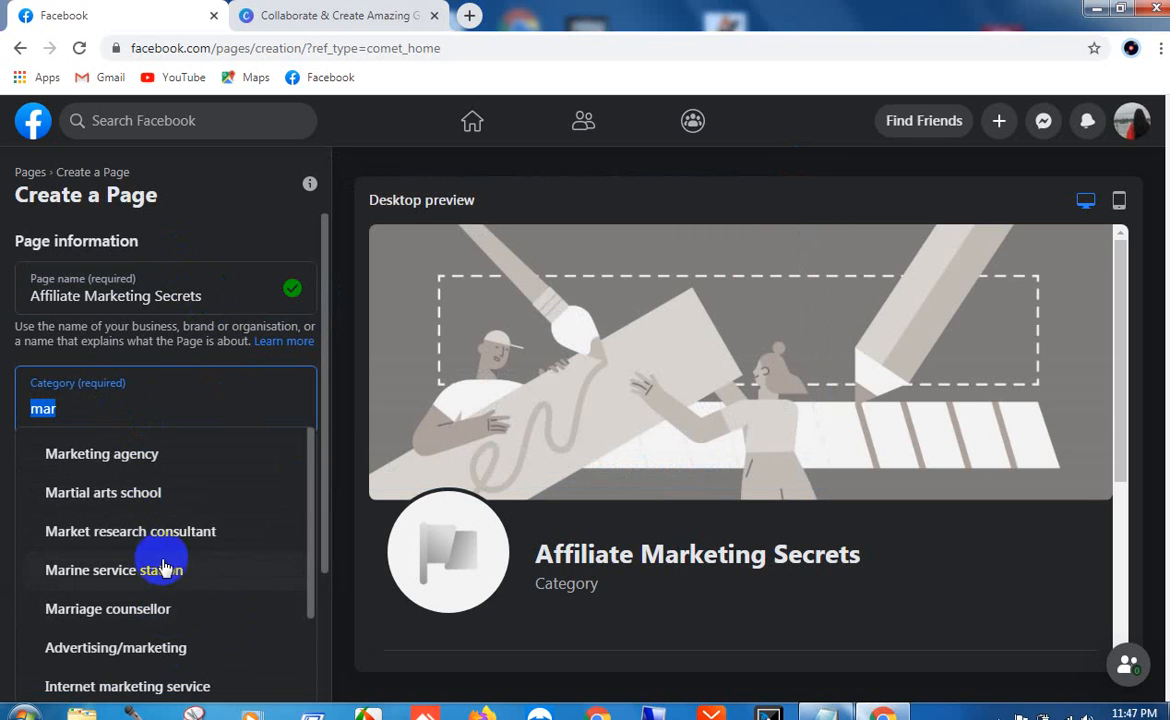
{"action": "left_click", "coordinate": [183, 660]}
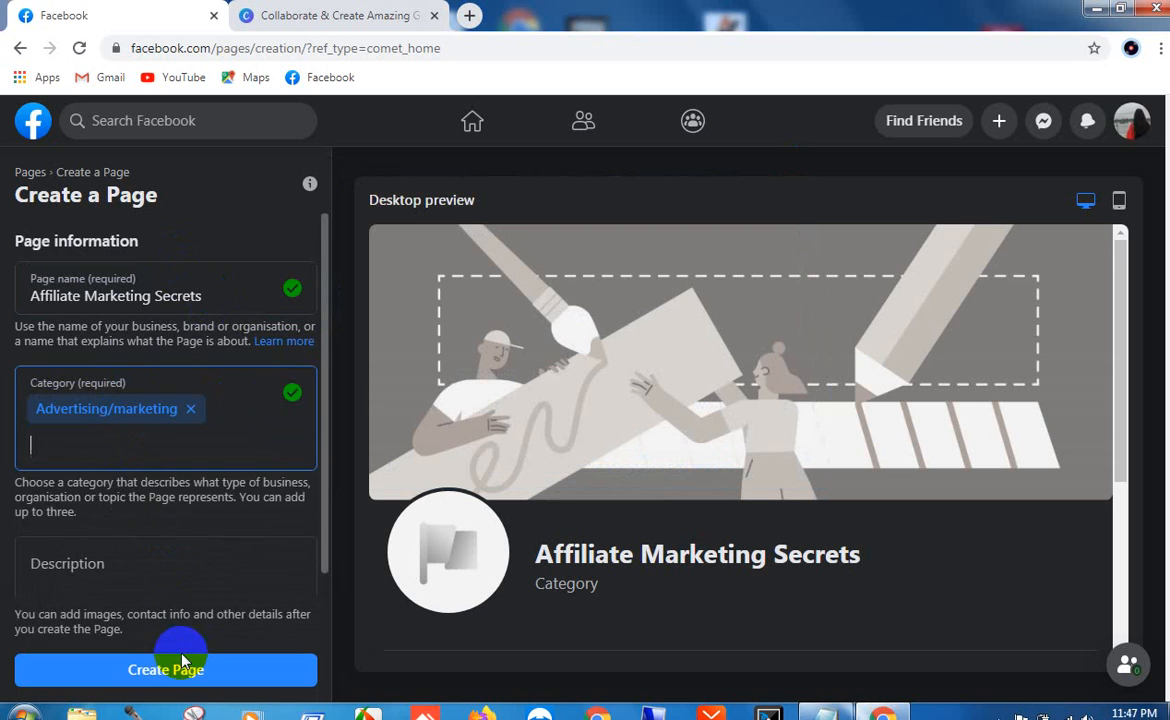
Step: Enter the description "This page is created based on training for affiliate marketers." and create the Page
{"action": "left_click", "coordinate": [165, 567]}
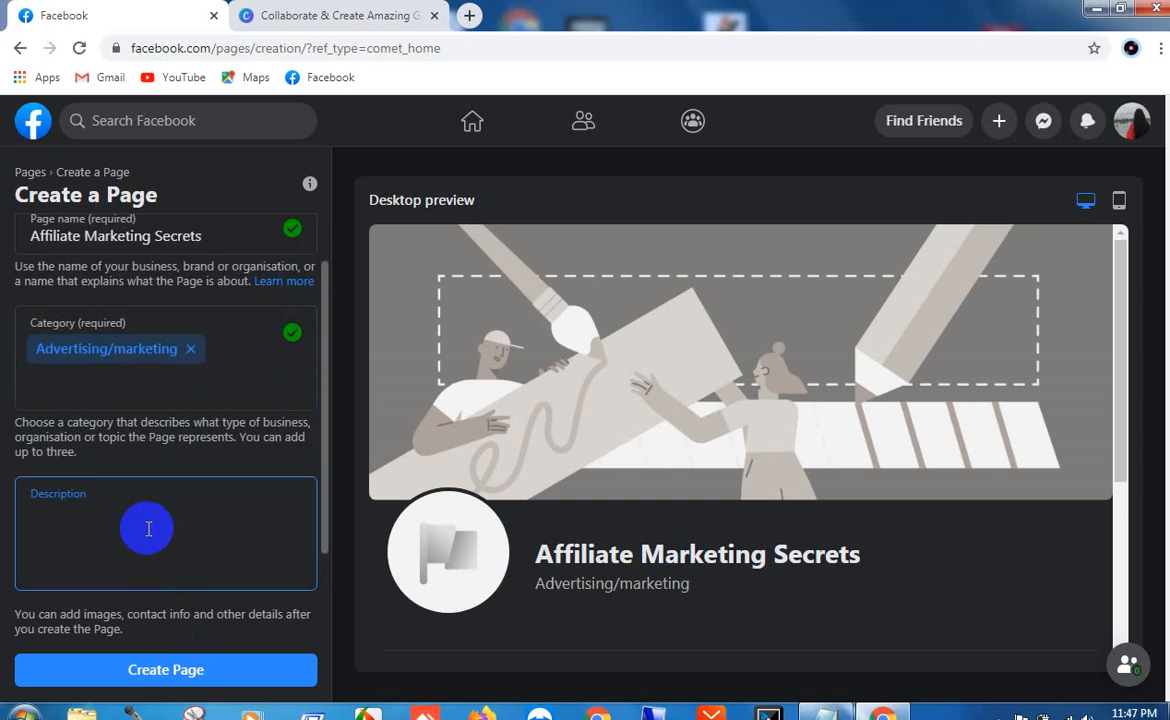
{"action": "type", "text": "T"}
{"action": "type", "text": "huis"}
{"action": "key", "text": "BackSpace"}
{"action": "key", "text": "BackSpace"}
{"action": "key", "text": "BackSpace"}
{"action": "key", "text": "BackSpace"}
{"action": "type", "text": "is page is cr"}
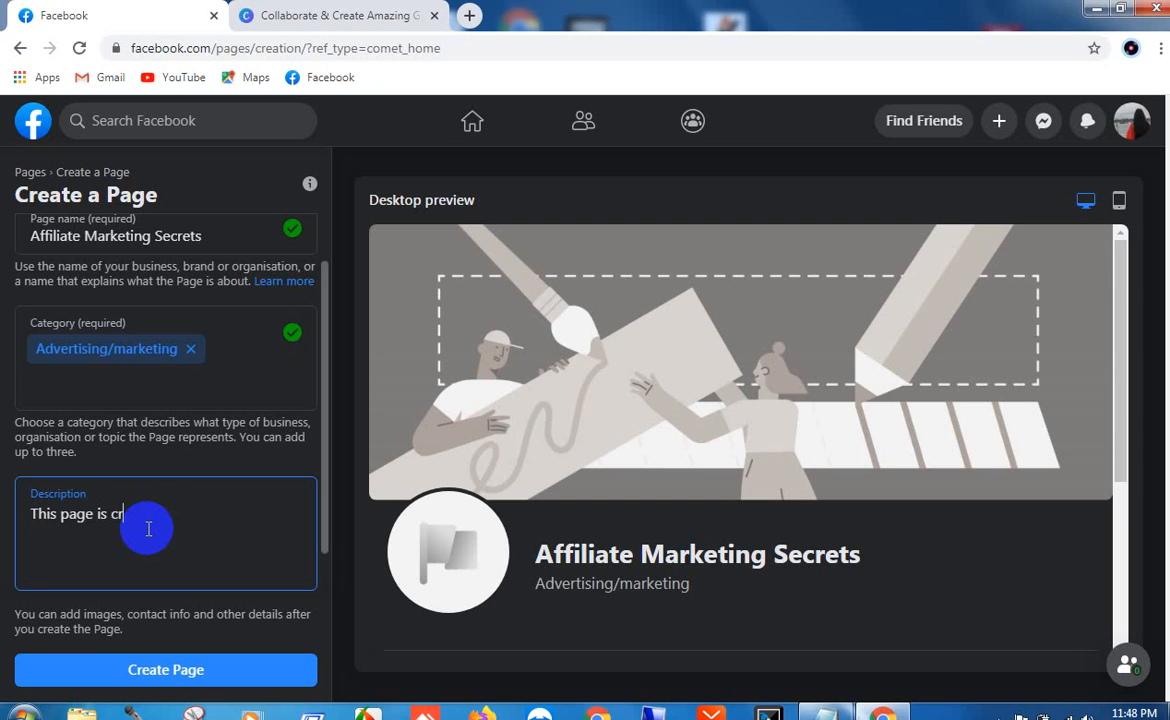
{"action": "type", "text": "eated based on"}
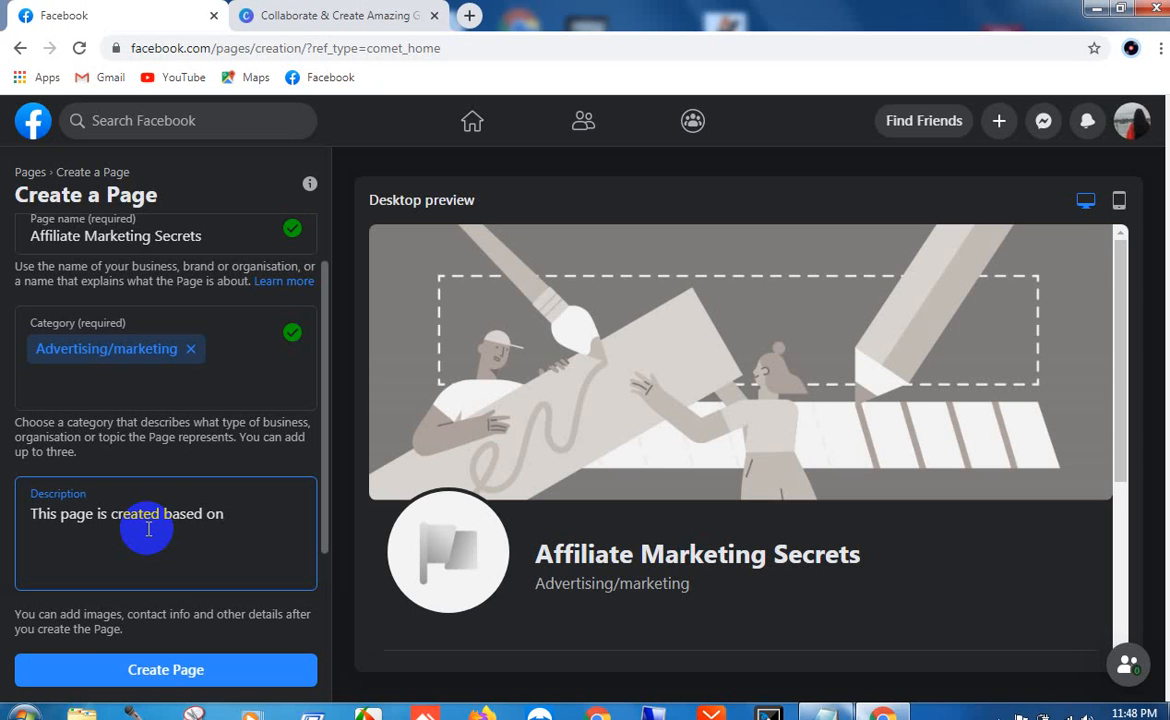
{"action": "type", "text": "training for affiliate marke"}
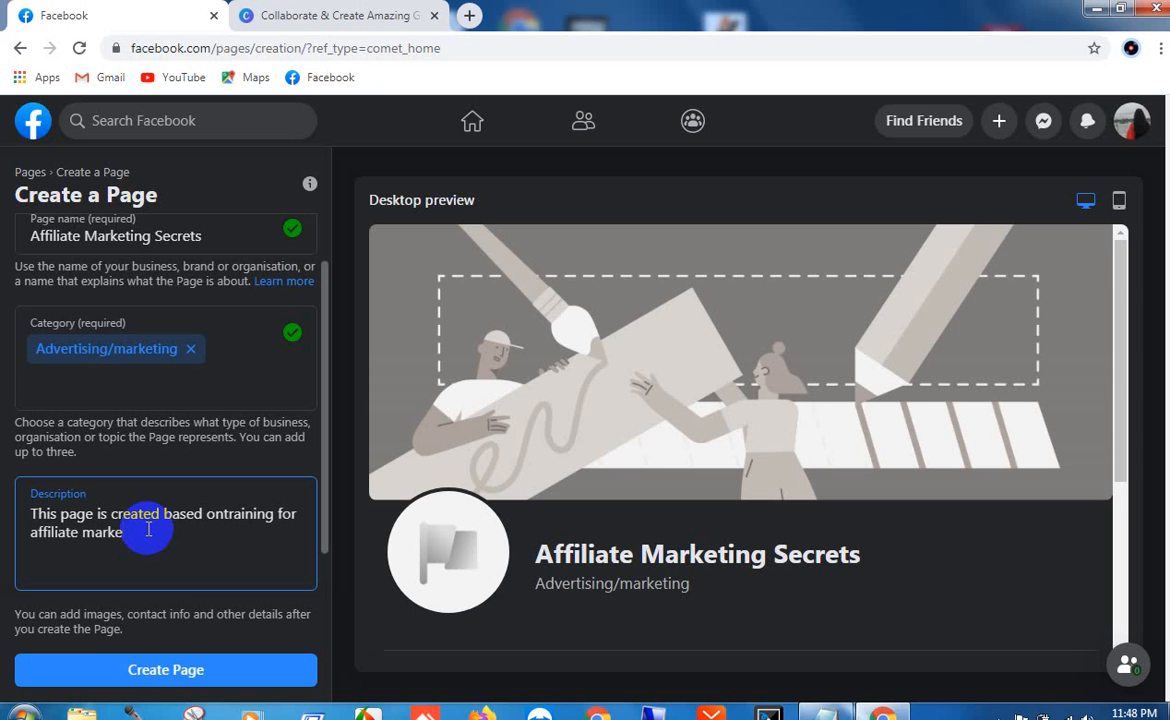
{"action": "left_click", "coordinate": [213, 513]}
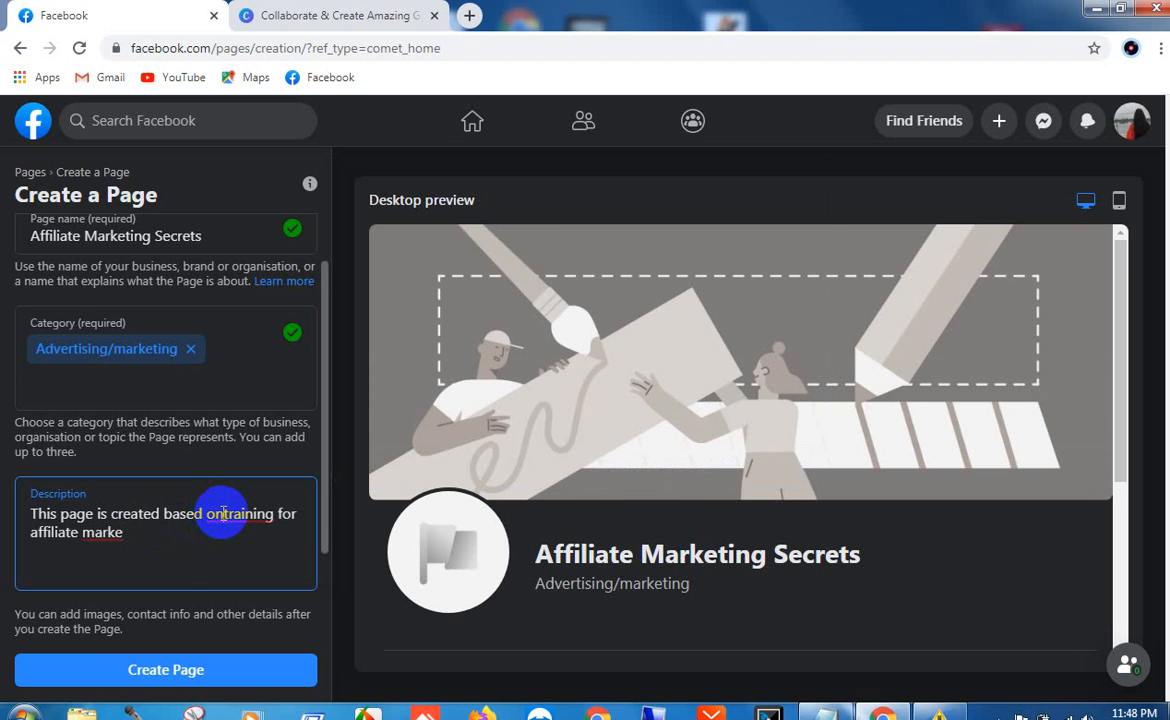
{"action": "left_click", "coordinate": [162, 541]}
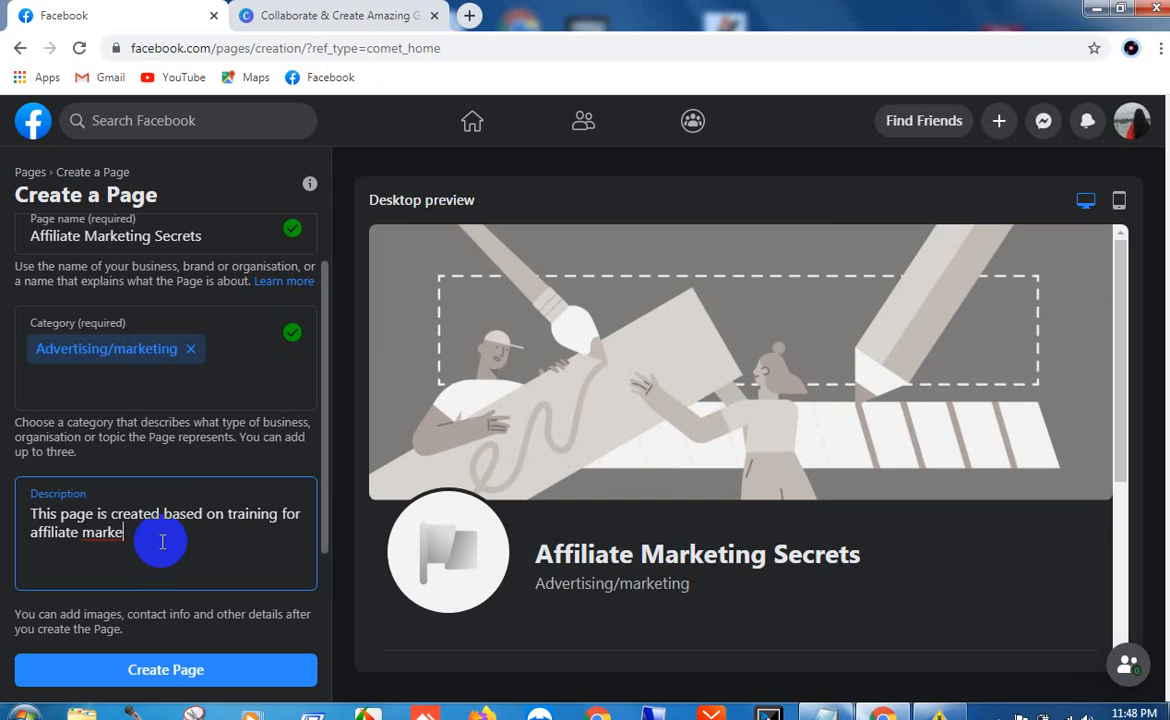
{"action": "type", "text": "ters."}
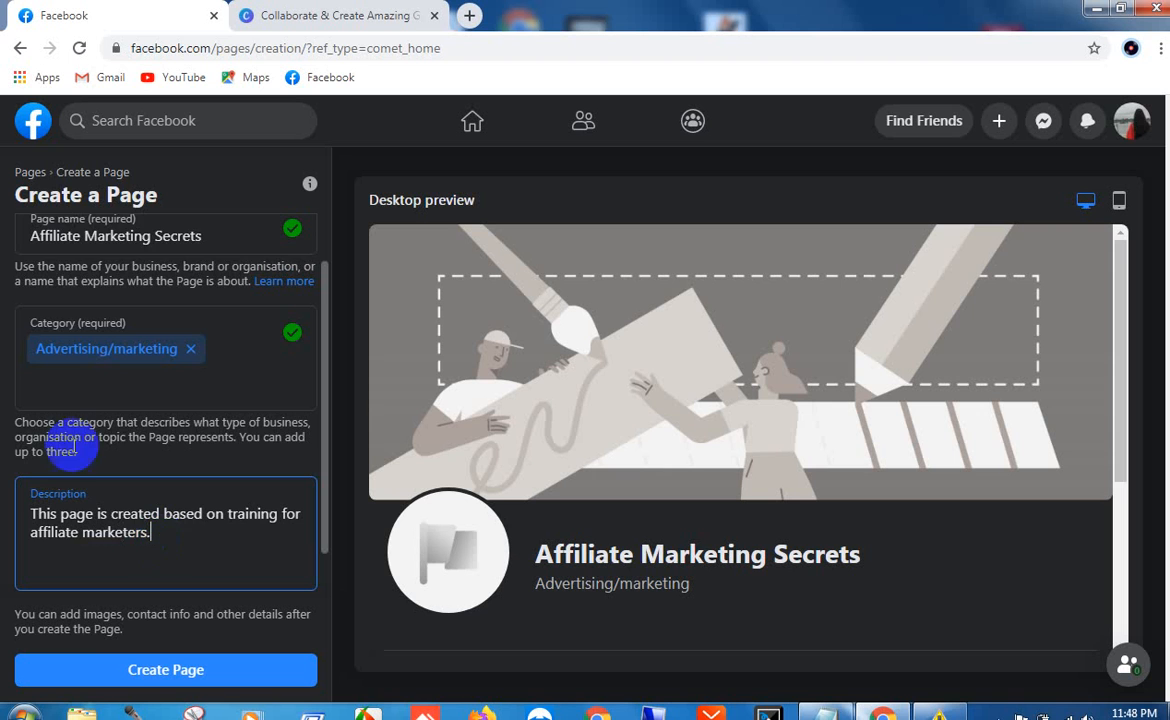
{"action": "scroll", "coordinate": [115, 444], "scroll_direction": "down", "scroll_amount": 1}
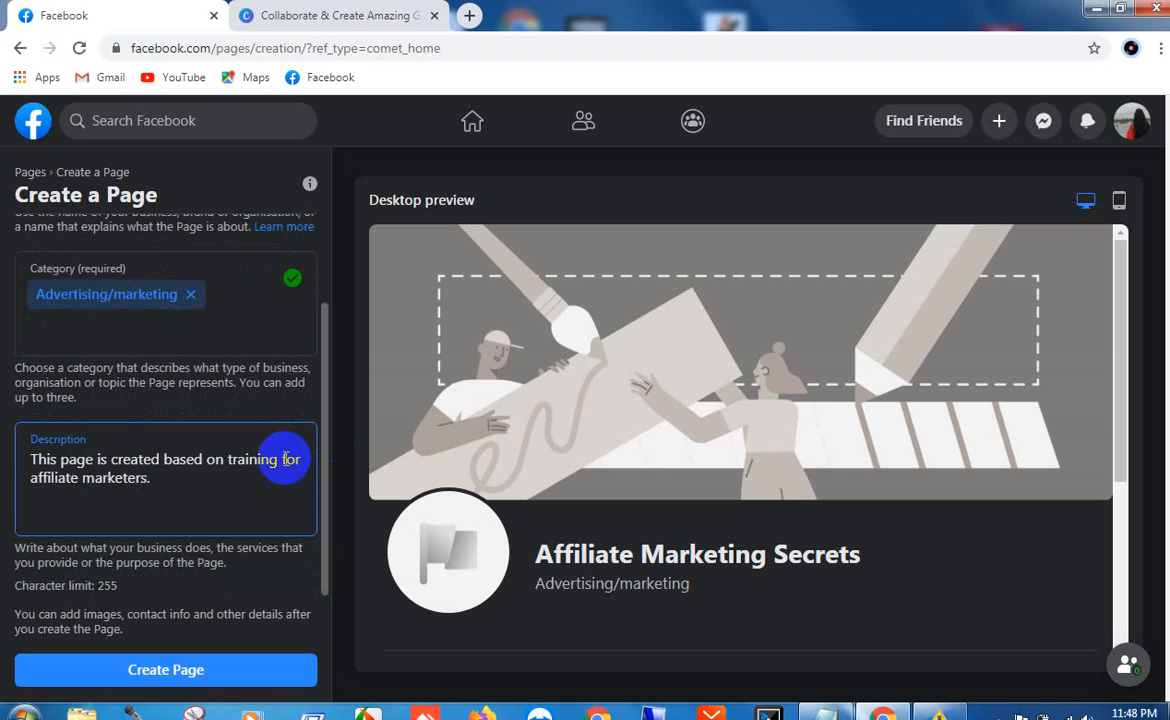
{"action": "left_click", "coordinate": [201, 680]}
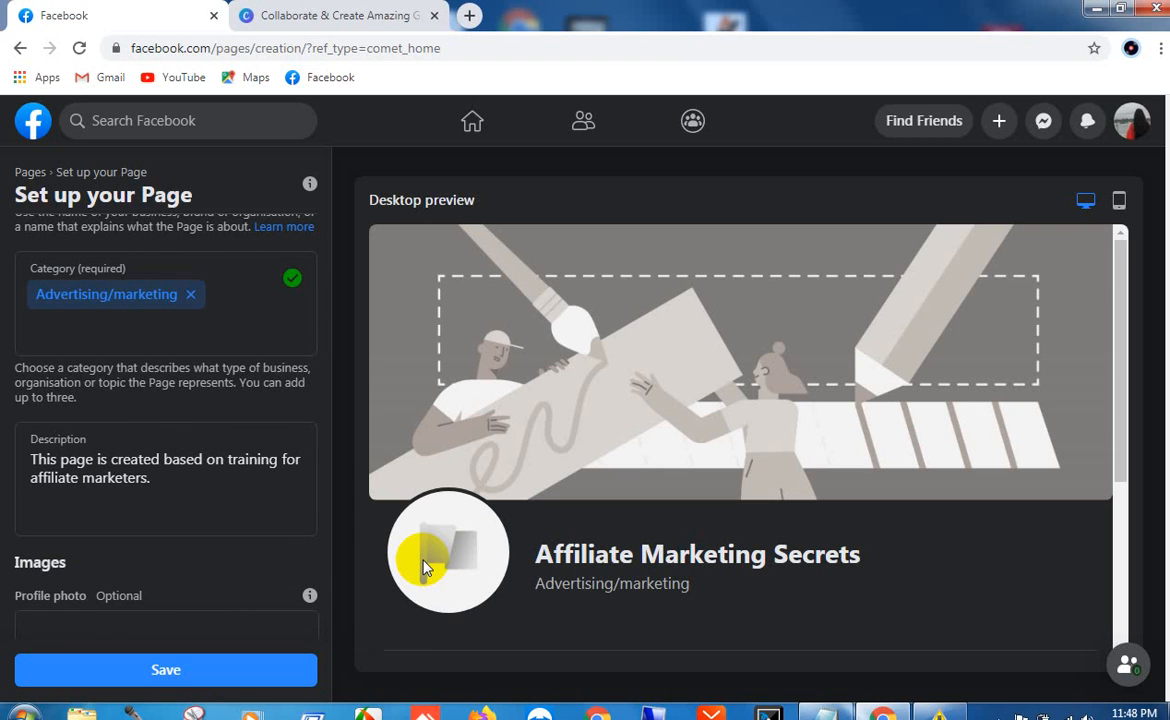
{"action": "scroll", "coordinate": [188, 478], "scroll_direction": "down", "scroll_amount": 4}
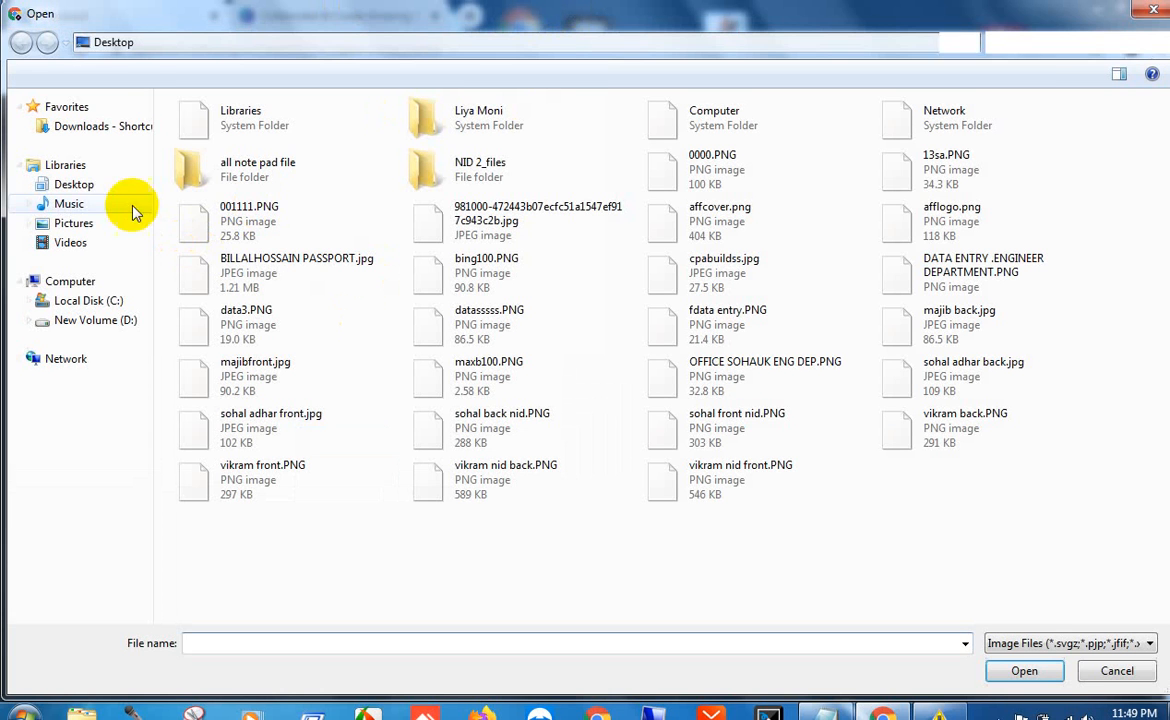
{"action": "left_click", "coordinate": [99, 186]}
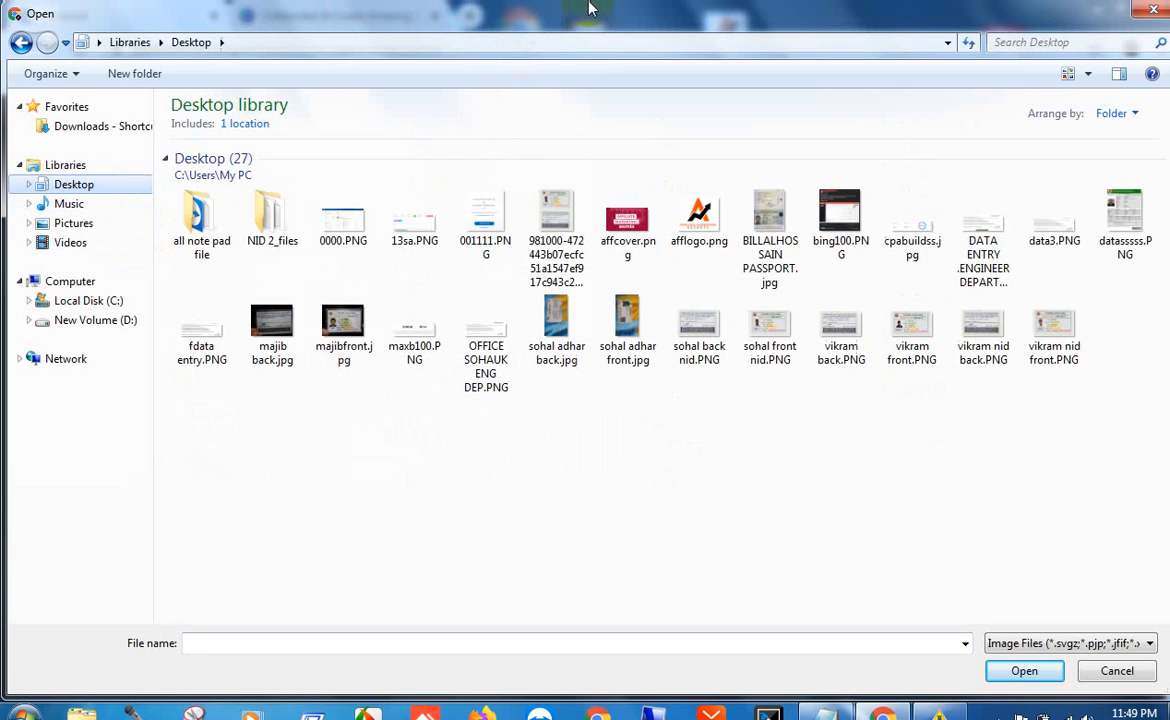
{"action": "left_click", "coordinate": [697, 207]}
{"action": "left_click", "coordinate": [1024, 670]}
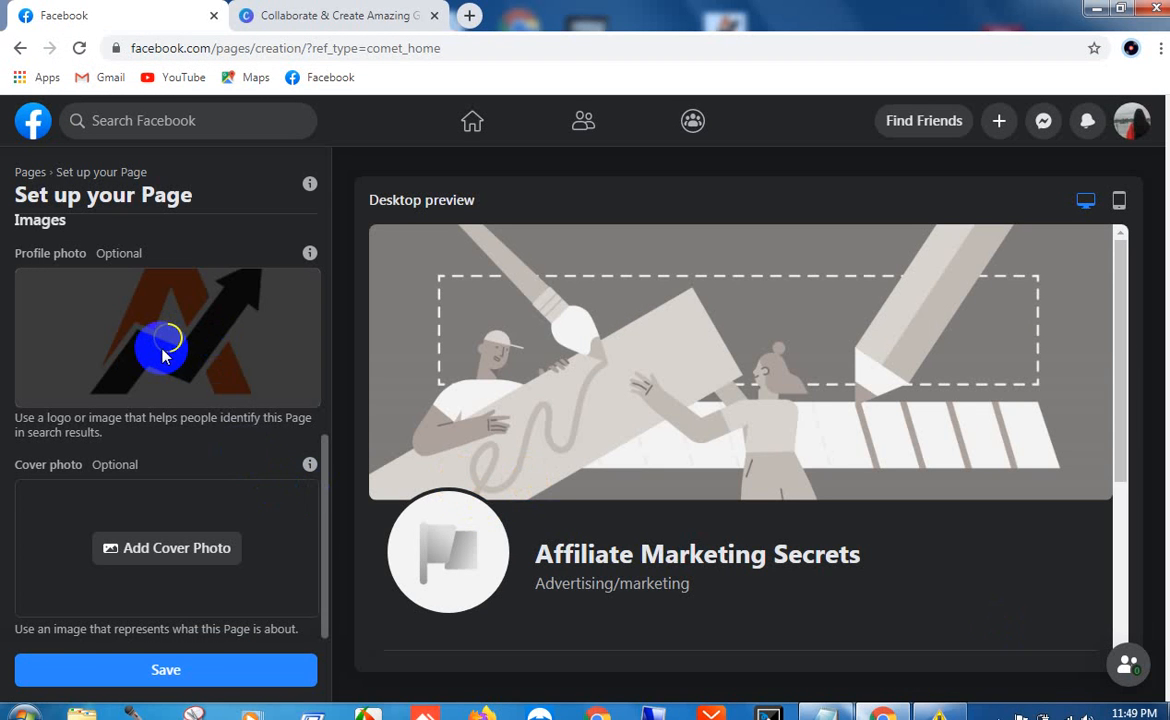
Step: Switch to the Canva tab and look through its home page's design types and templates, including the social media formats
{"action": "left_click", "coordinate": [352, 12]}
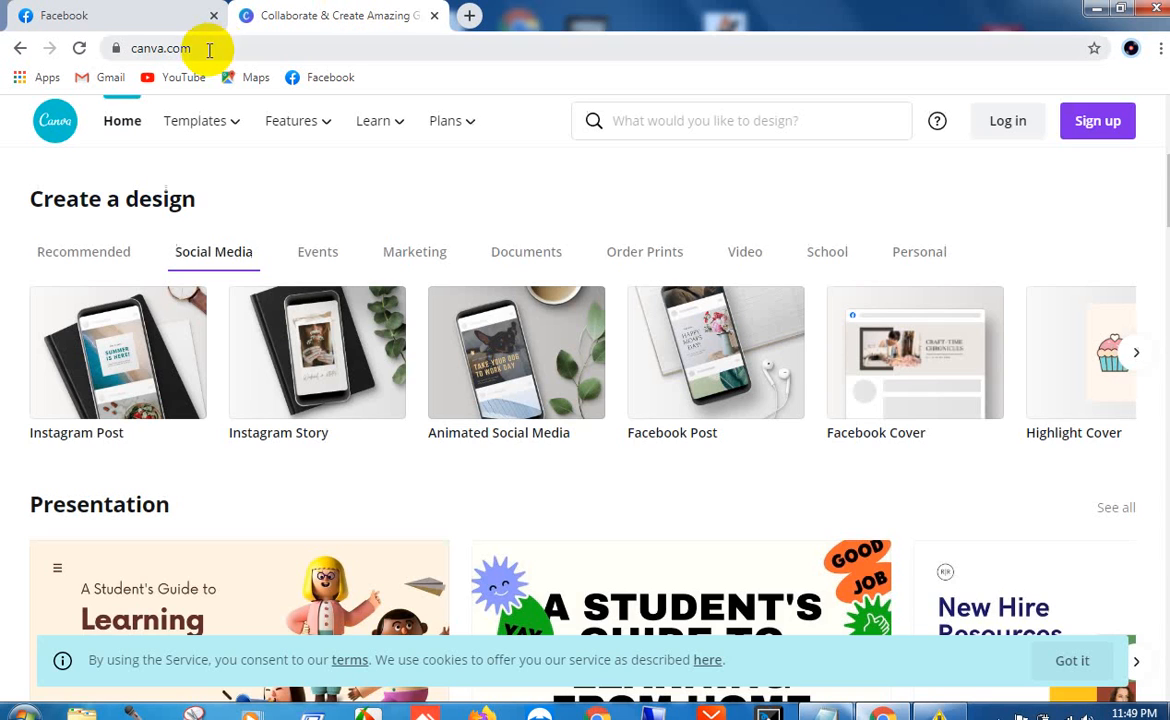
{"action": "scroll", "coordinate": [560, 222], "scroll_direction": "down", "scroll_amount": 1}
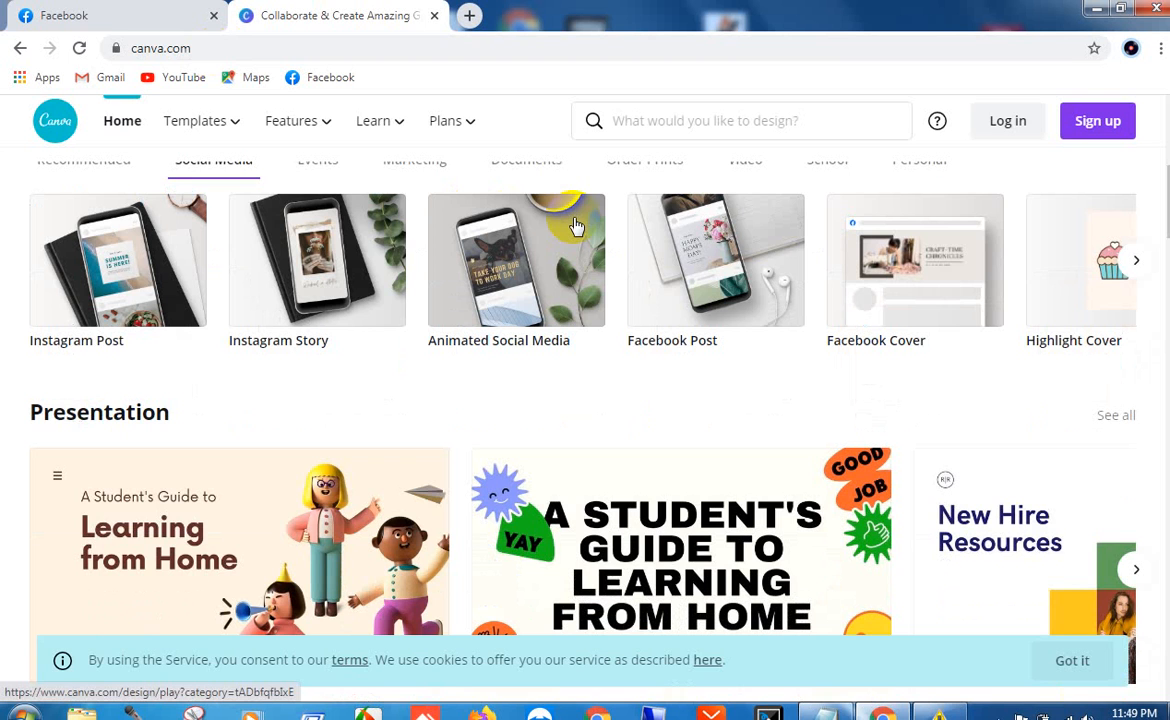
{"action": "scroll", "coordinate": [546, 397], "scroll_direction": "down", "scroll_amount": 1}
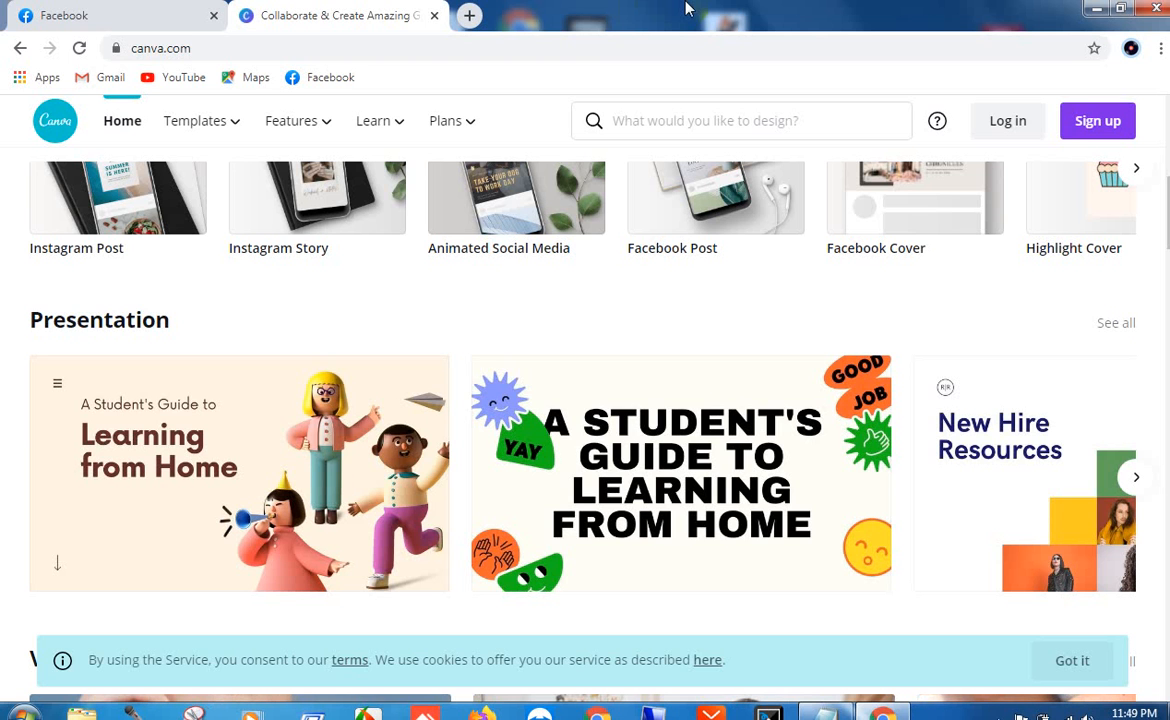
{"action": "scroll", "coordinate": [600, 279], "scroll_direction": "down", "scroll_amount": 2}
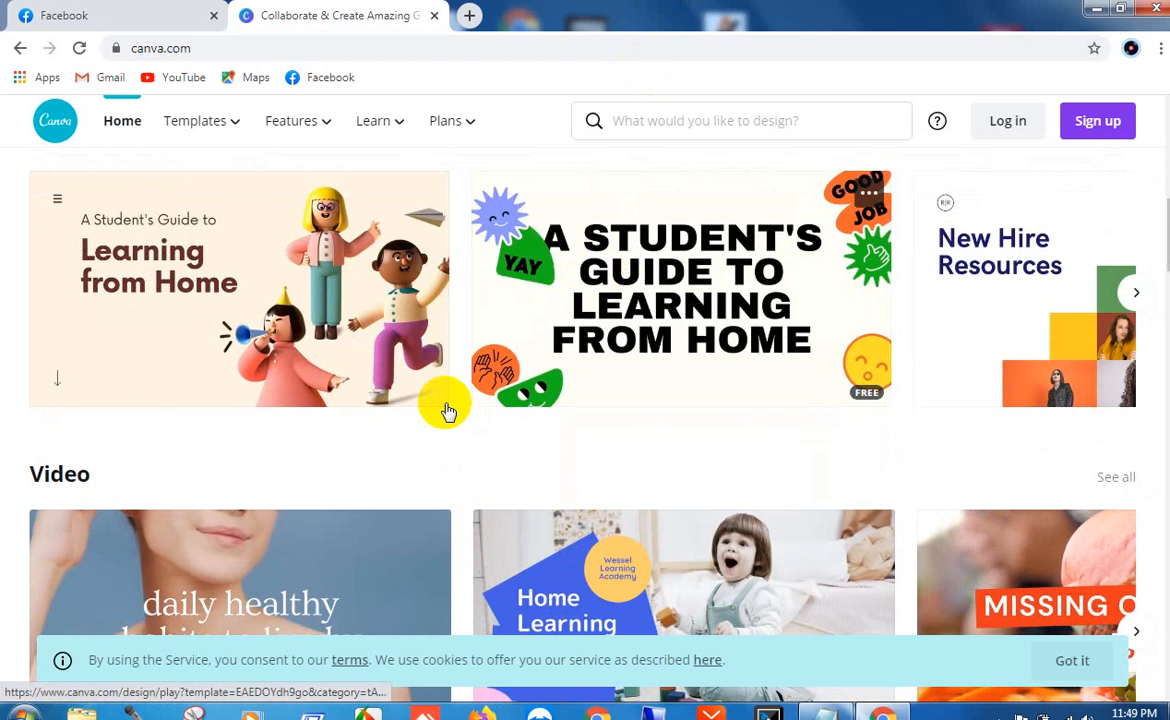
{"action": "scroll", "coordinate": [52, 451], "scroll_direction": "down", "scroll_amount": 5}
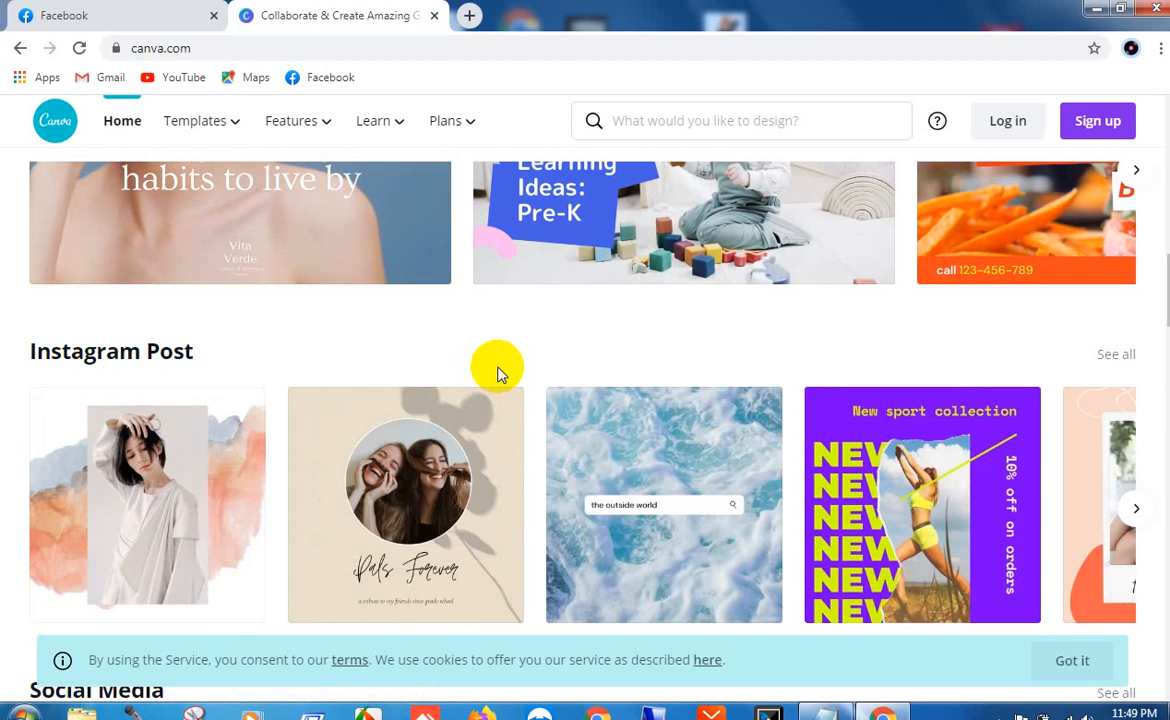
{"action": "scroll", "coordinate": [500, 374], "scroll_direction": "up", "scroll_amount": 3}
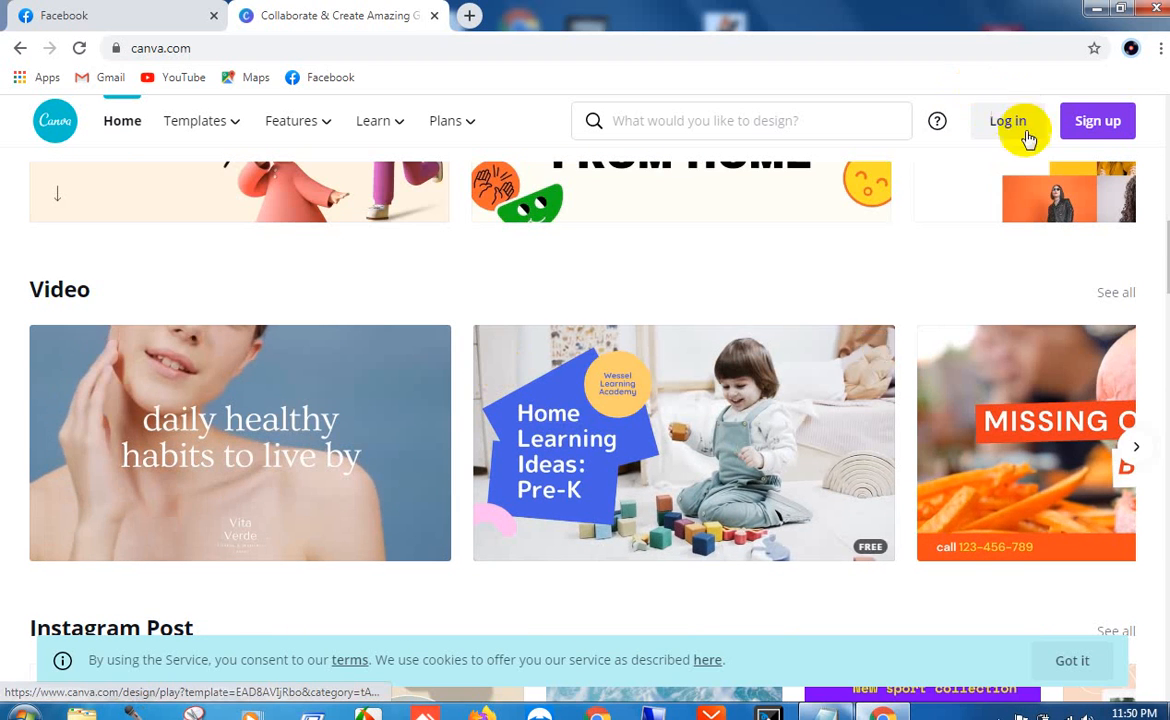
{"action": "scroll", "coordinate": [580, 296], "scroll_direction": "up", "scroll_amount": 8}
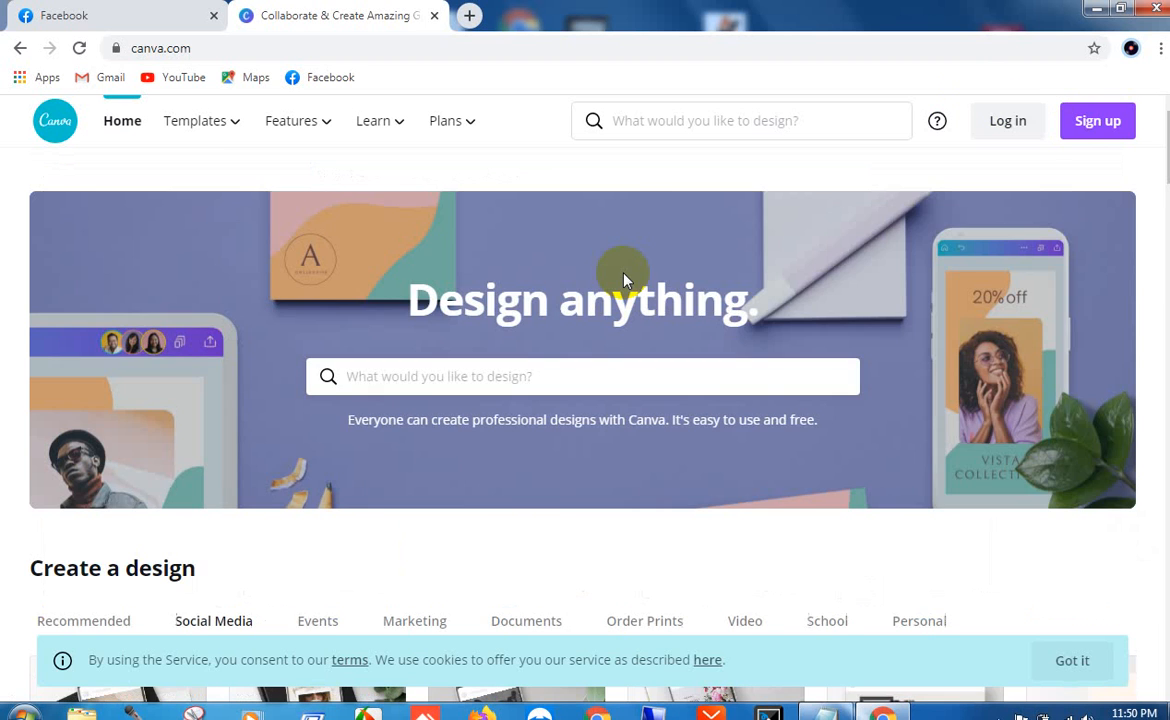
{"action": "scroll", "coordinate": [366, 478], "scroll_direction": "down", "scroll_amount": 3}
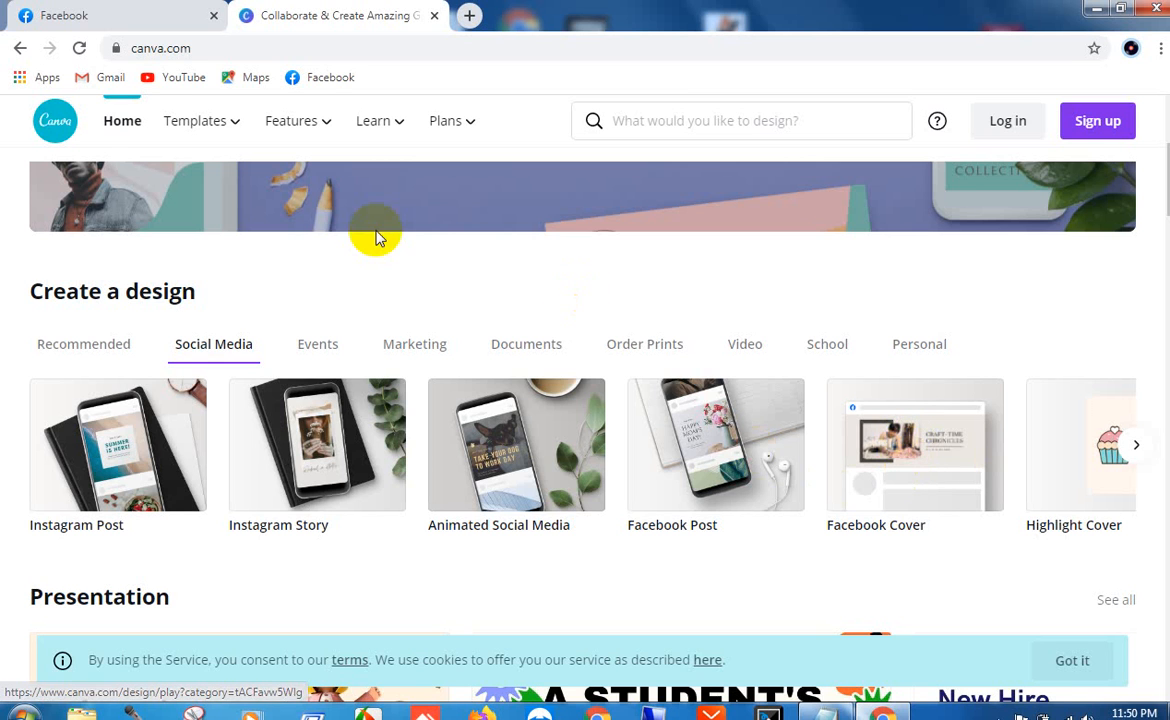
Step: Return to the Facebook tab and upload affcover.png from the Desktop library as the Page's cover photo
{"action": "left_click", "coordinate": [135, 10]}
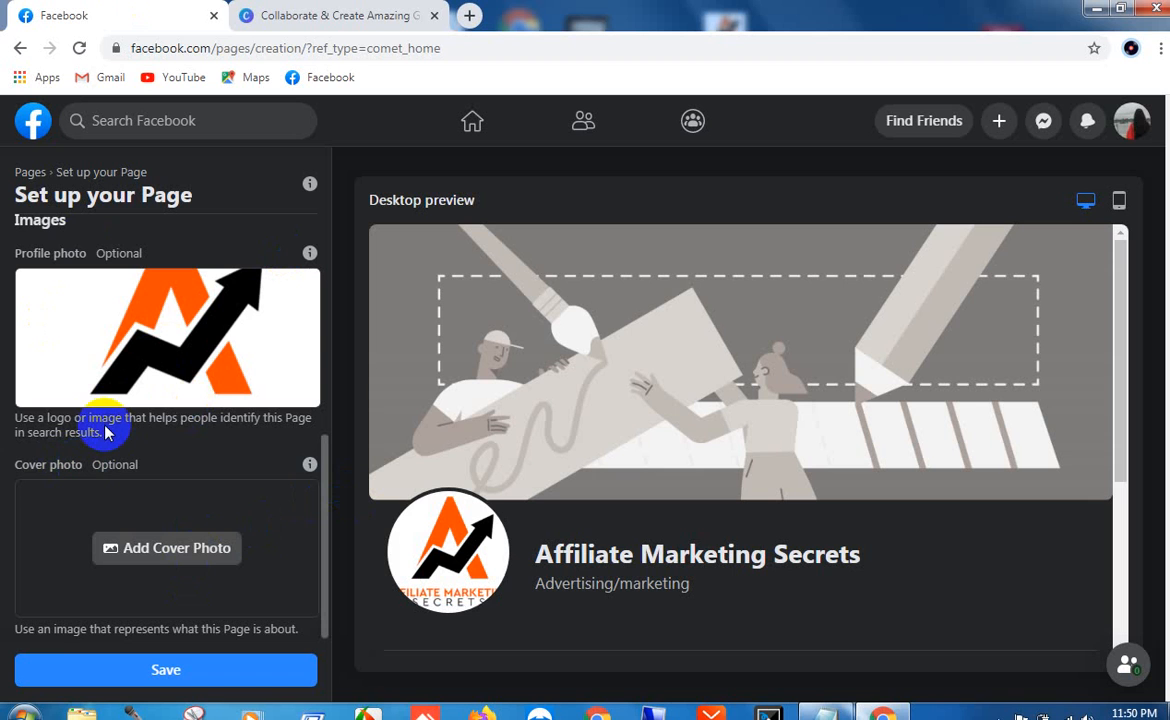
{"action": "left_click", "coordinate": [205, 376]}
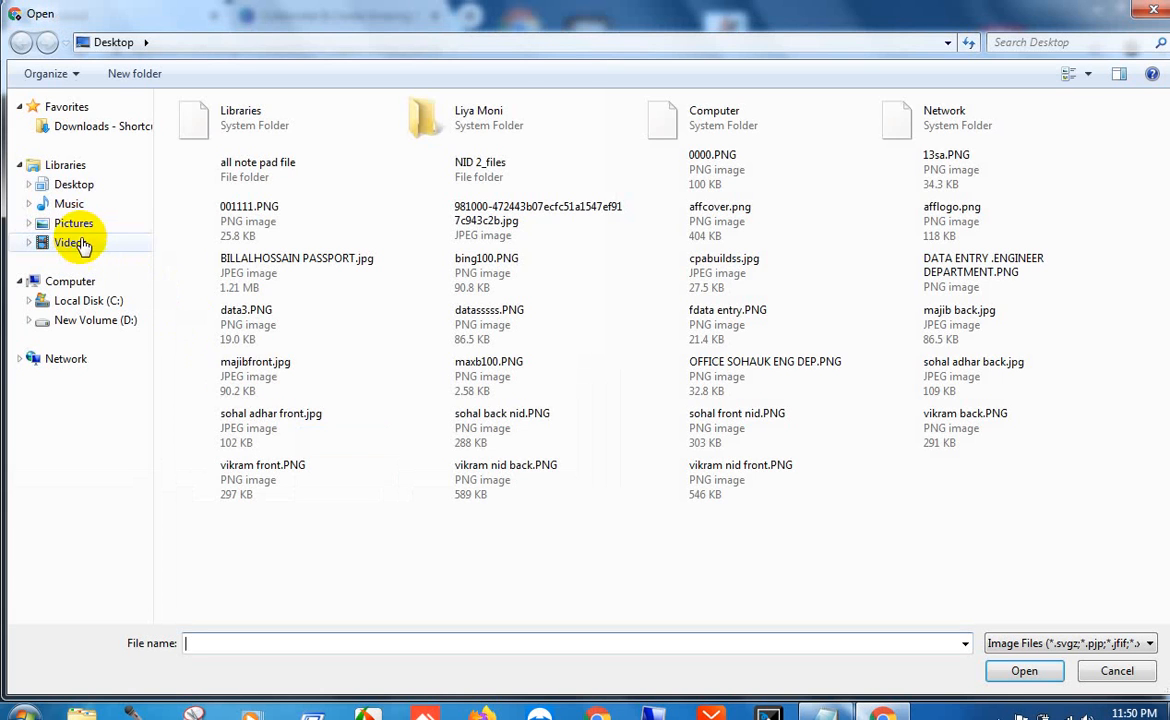
{"action": "left_click", "coordinate": [78, 188]}
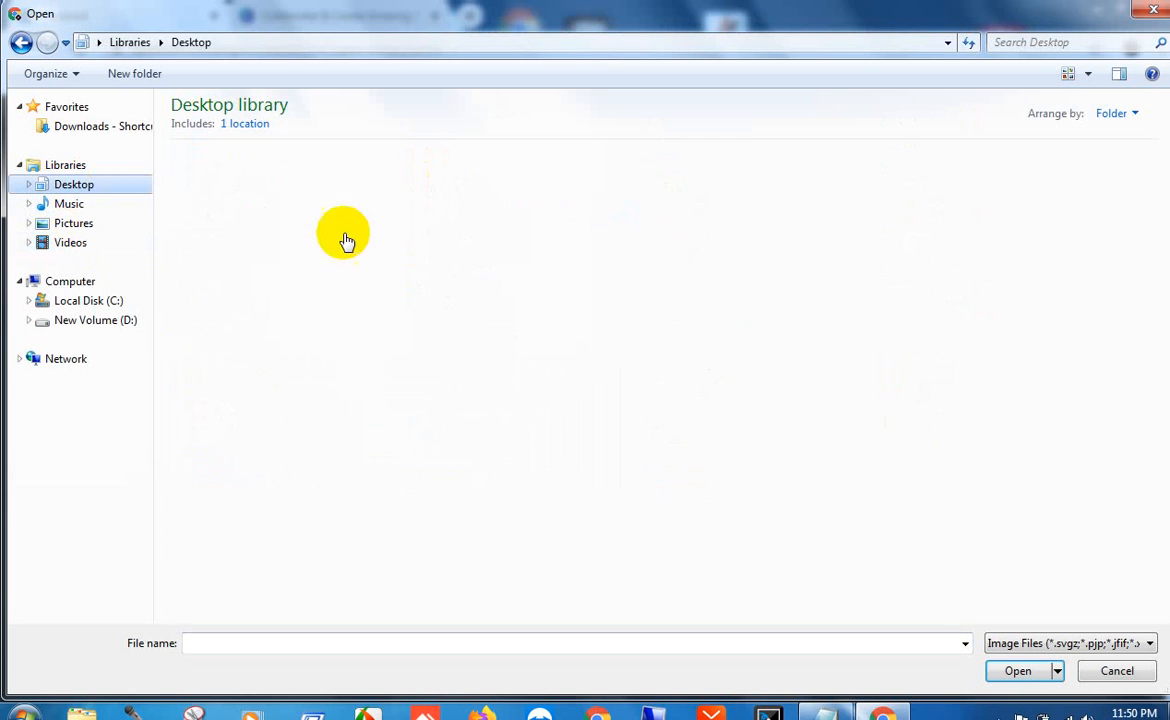
{"action": "left_click", "coordinate": [690, 232]}
{"action": "left_click", "coordinate": [625, 232]}
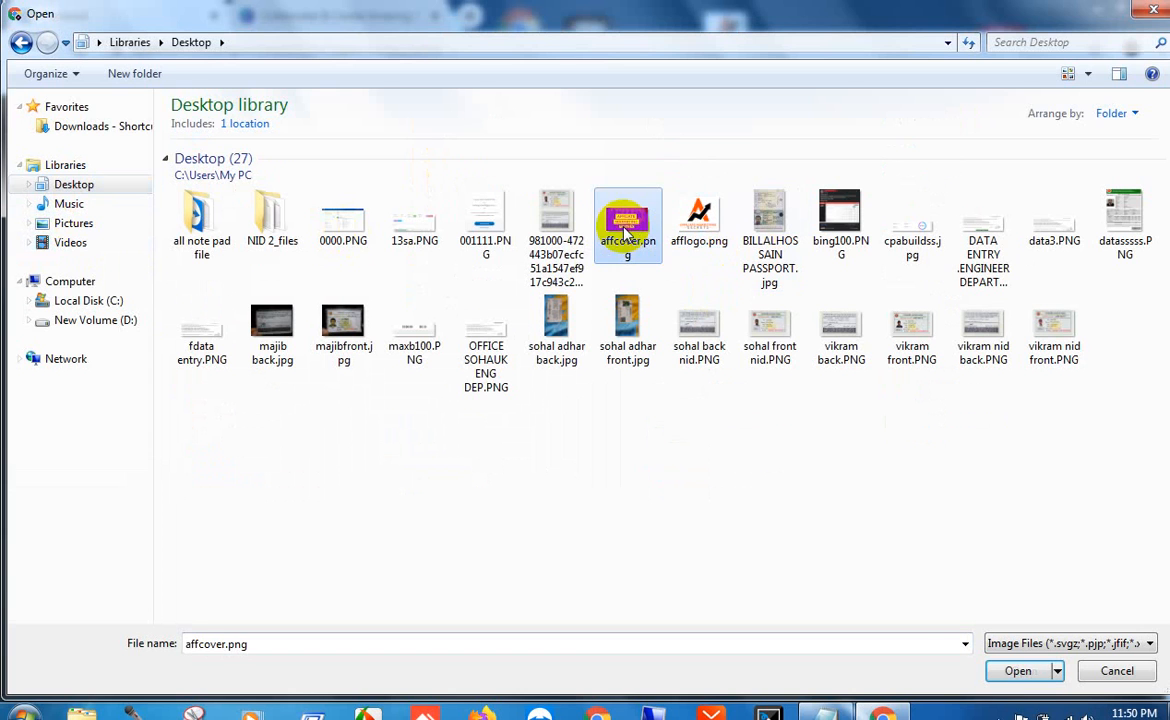
{"action": "left_click", "coordinate": [1015, 672]}
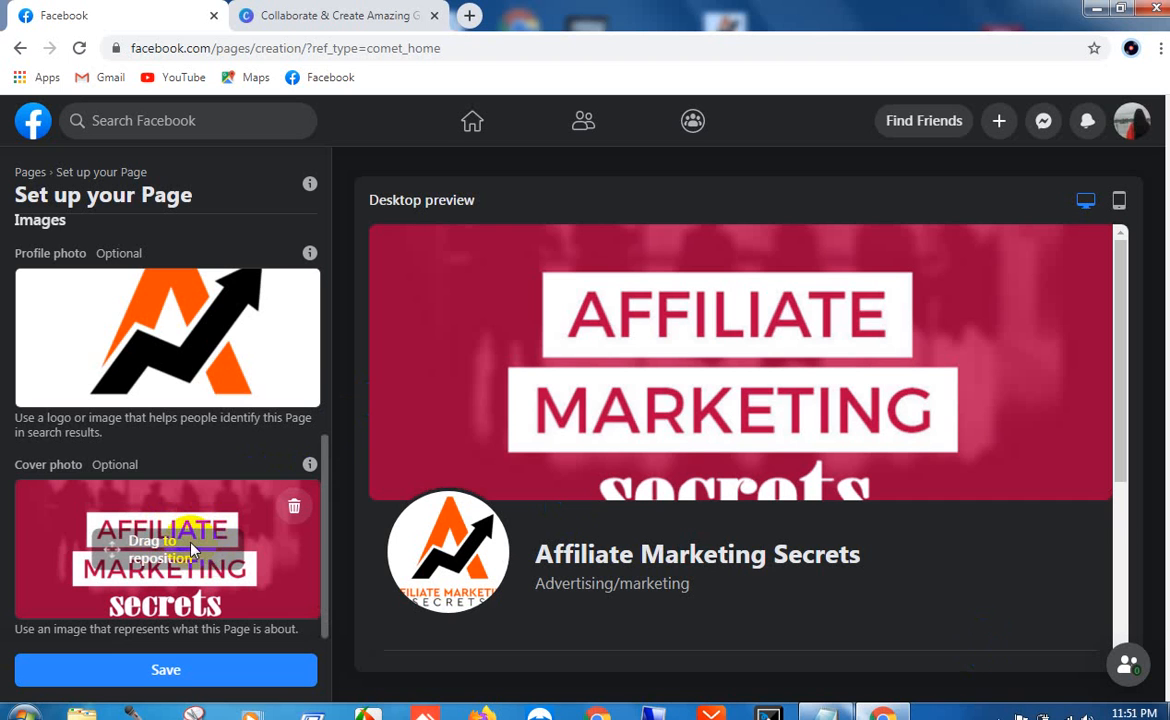
Step: Reposition the cover photo vertically so all three lines of its title fit in the frame, and save the Page setup
{"action": "left_click_drag", "start_coordinate": [237, 547], "coordinate": [238, 509]}
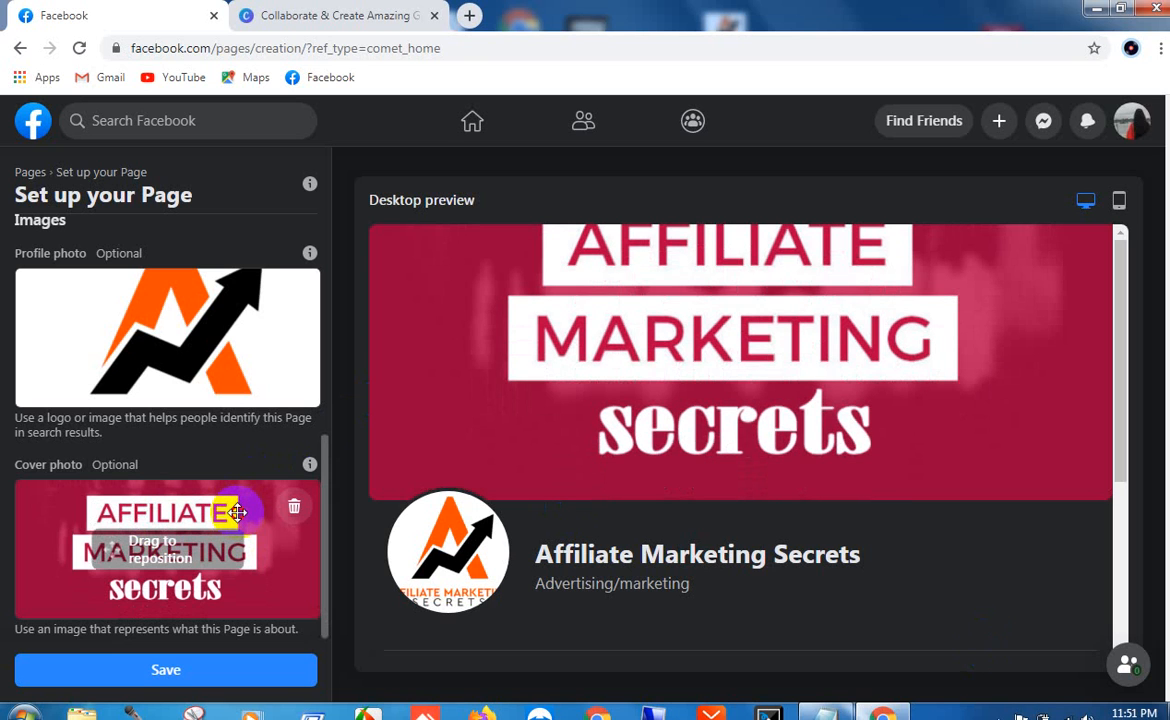
{"action": "mouse_move", "coordinate": [238, 512]}
{"action": "left_mouse_down"}
{"action": "mouse_move", "coordinate": [238, 537]}
{"action": "mouse_move", "coordinate": [237, 524]}
{"action": "left_mouse_up"}
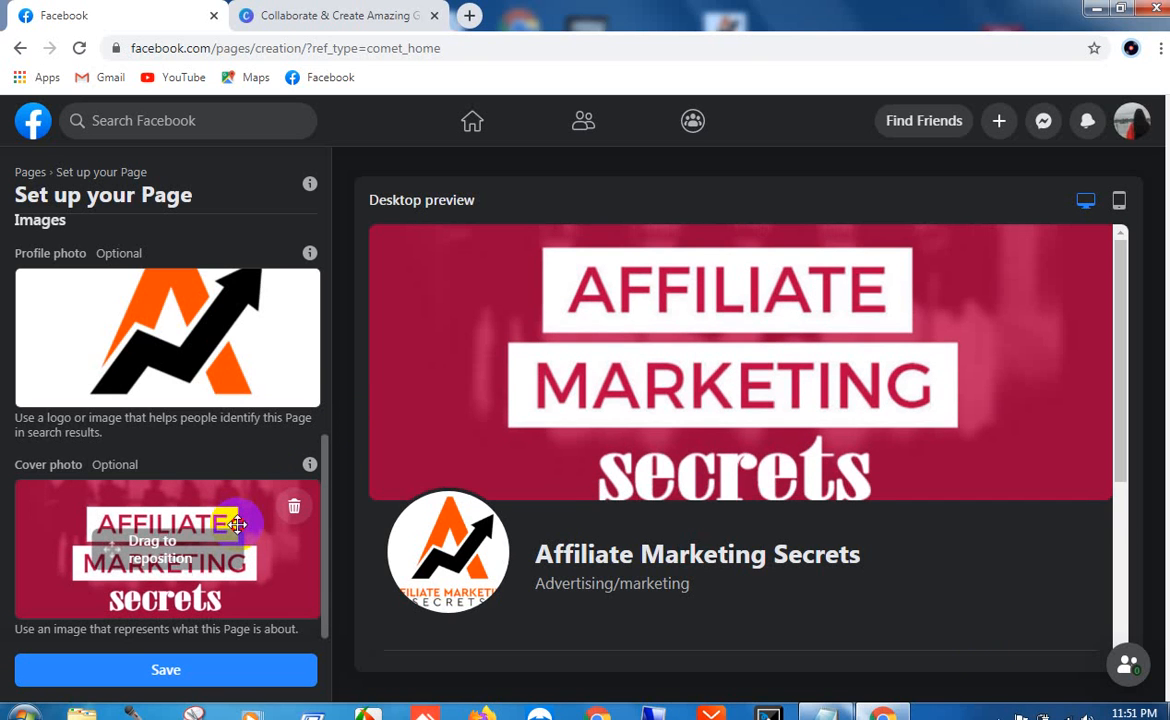
{"action": "left_click_drag", "start_coordinate": [237, 524], "coordinate": [238, 521]}
{"action": "left_click", "coordinate": [190, 673]}
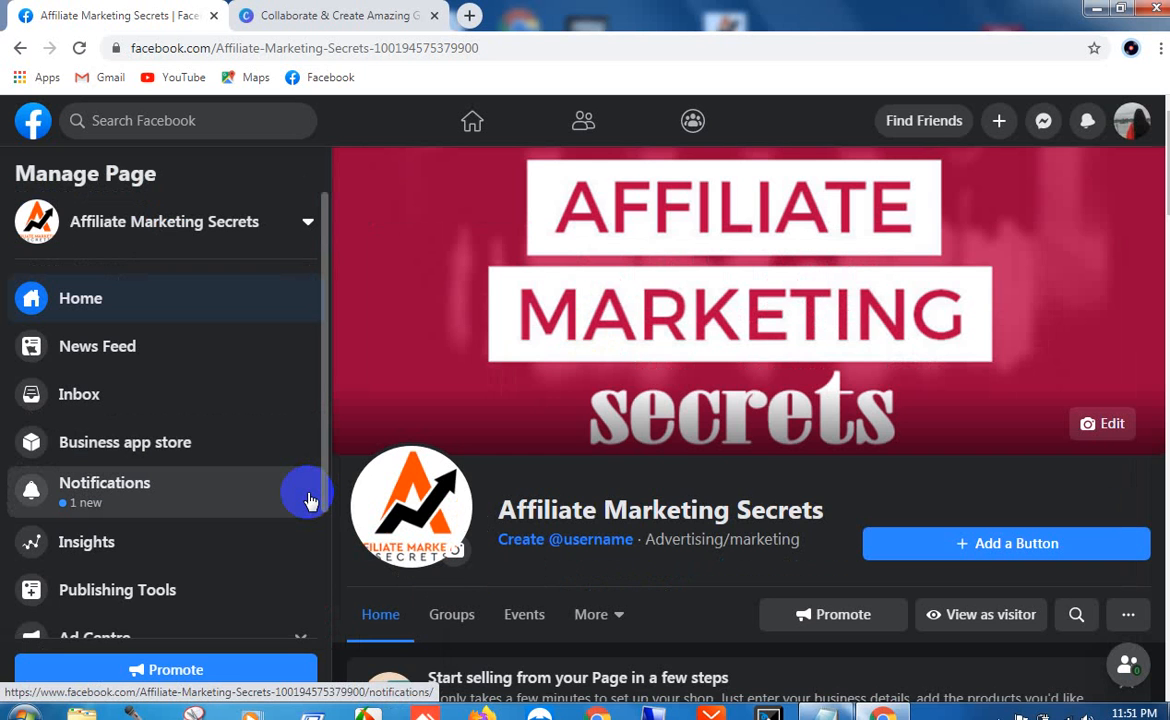
Step: Look over the new Page and its full web address, dismissing the Windows color scheme prompt without choosing an option
{"action": "scroll", "coordinate": [423, 529], "scroll_direction": "down", "scroll_amount": 5}
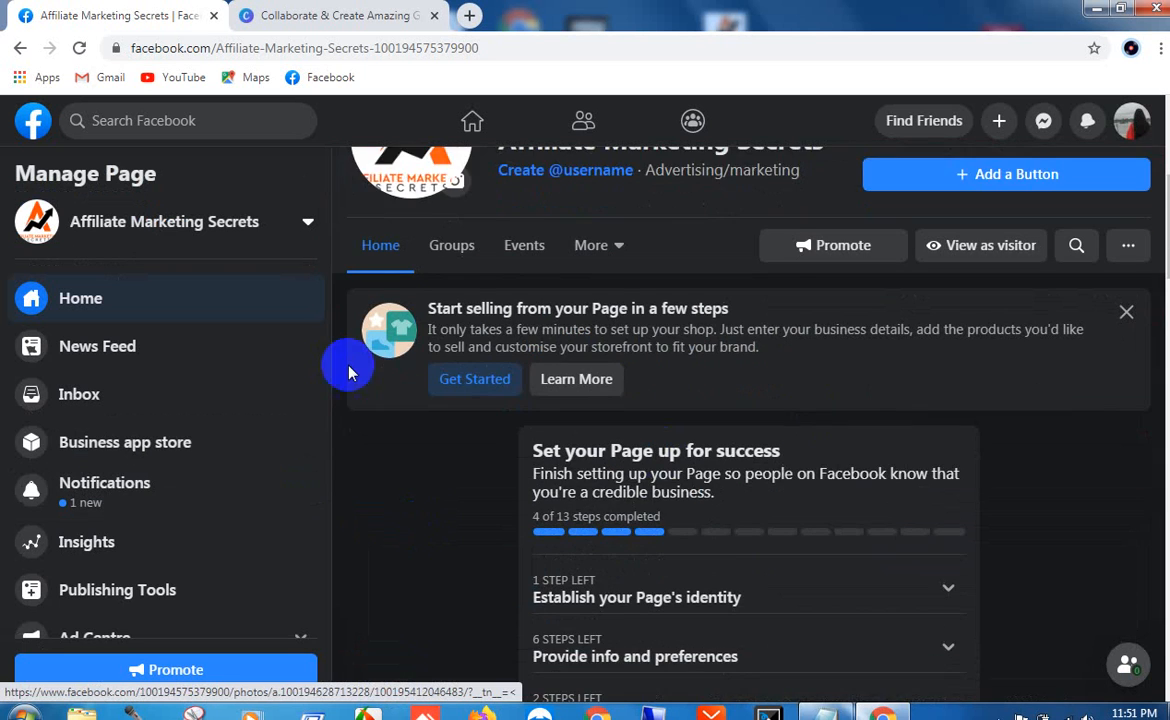
{"action": "scroll", "coordinate": [357, 363], "scroll_direction": "up", "scroll_amount": 4}
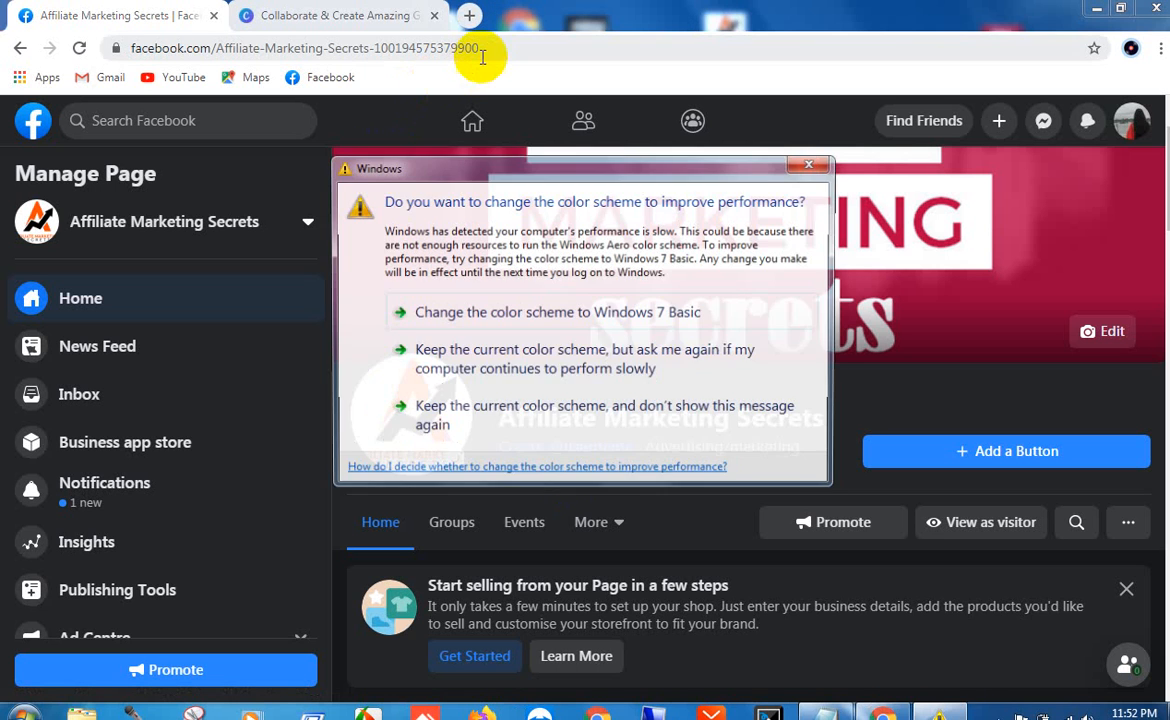
{"action": "left_click", "coordinate": [797, 166]}
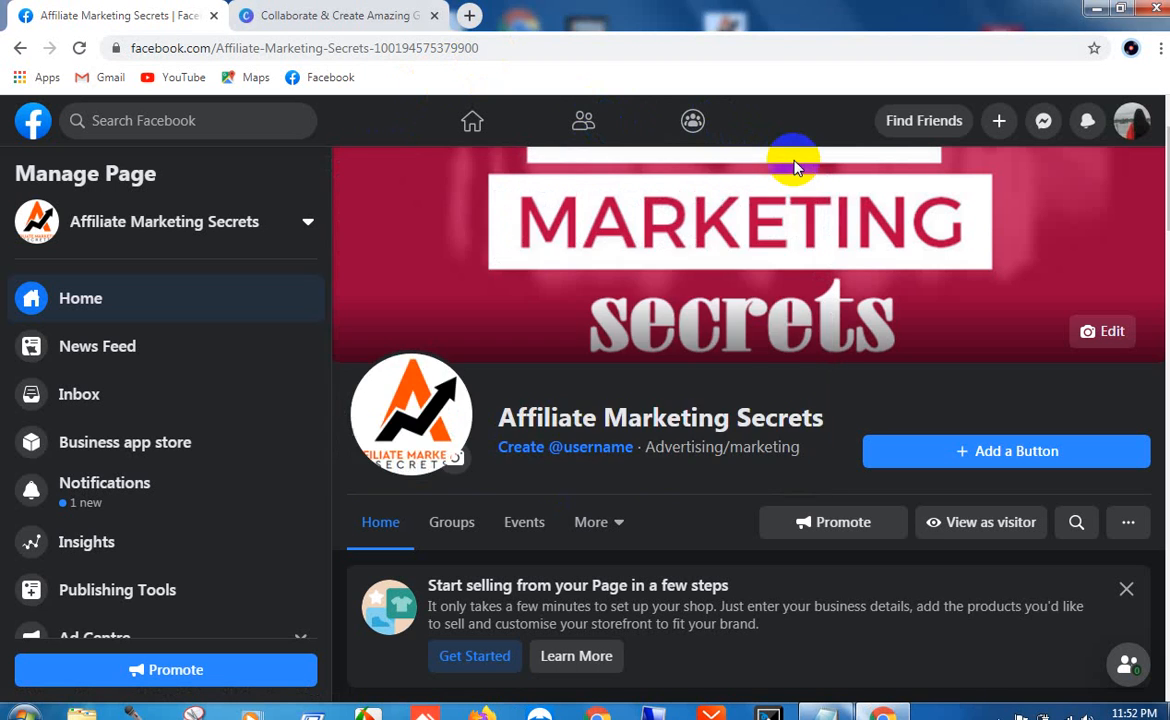
{"action": "left_click", "coordinate": [478, 50]}
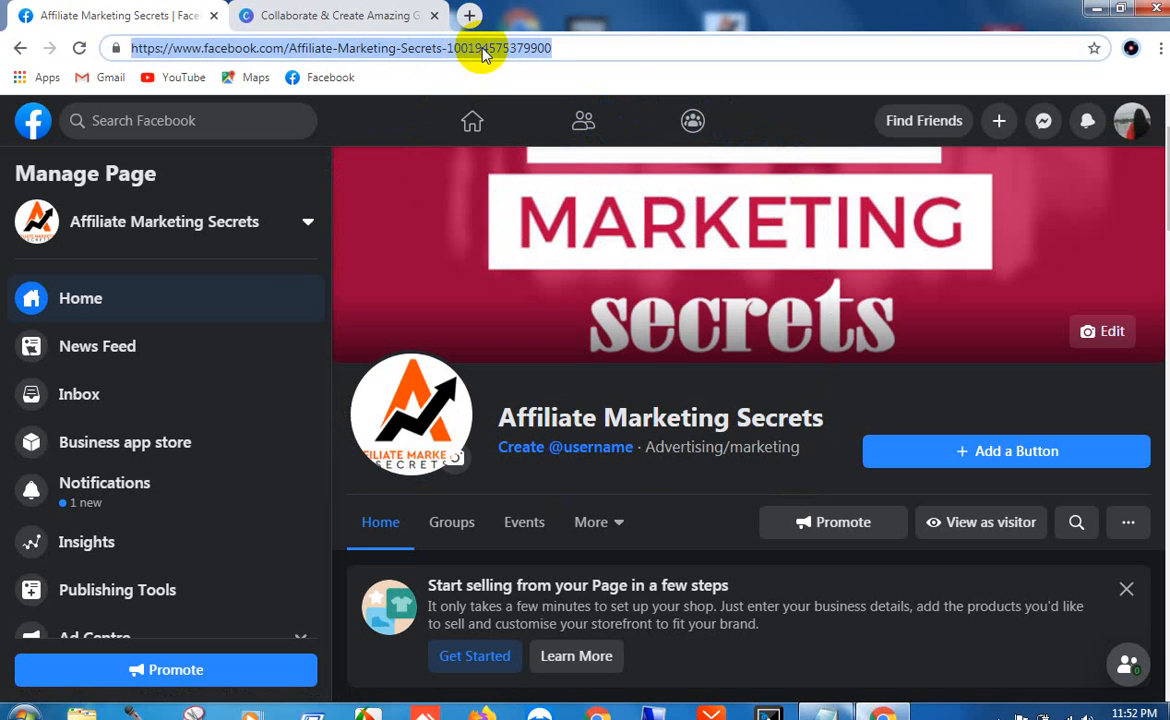
{"action": "left_click", "coordinate": [612, 48]}
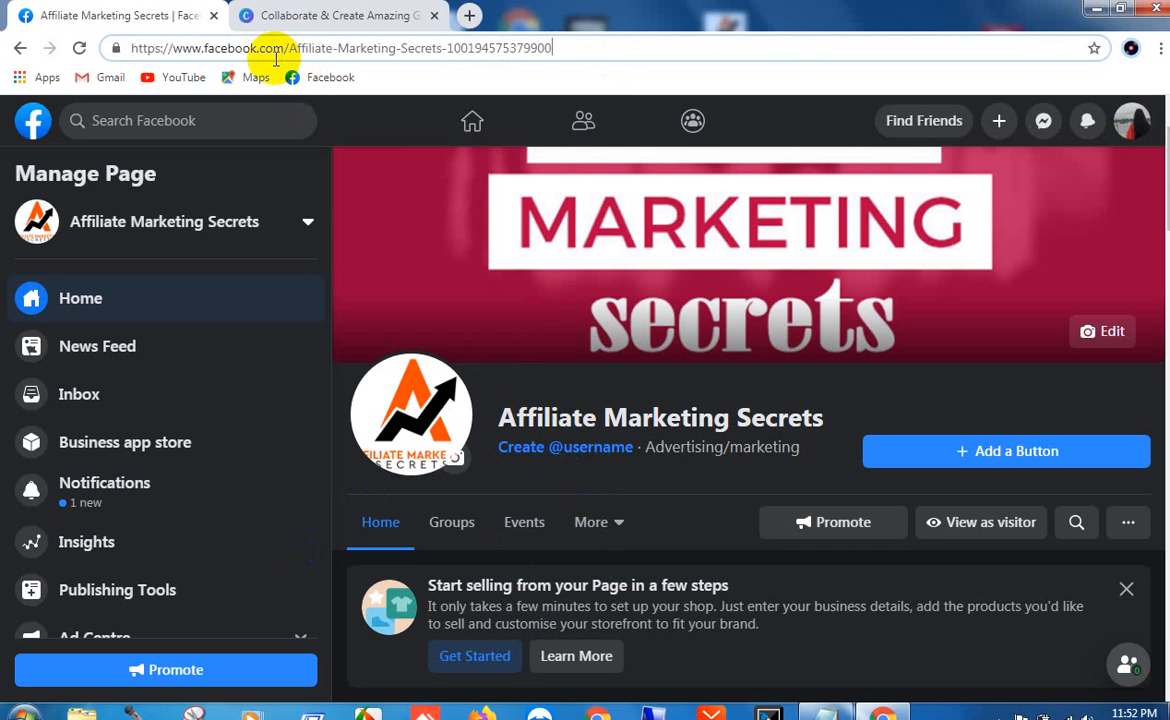
Step: Try to create the Page username affsecrest3600, and leave the username dialog
{"action": "left_click", "coordinate": [563, 460]}
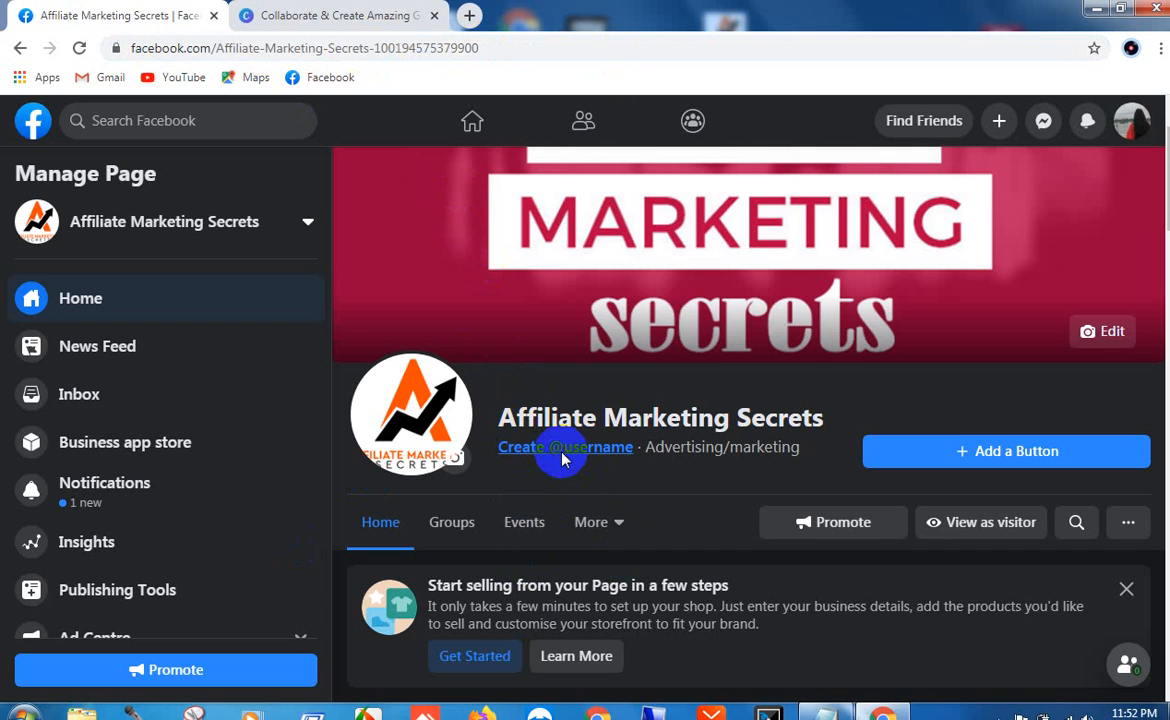
{"action": "left_click", "coordinate": [563, 460]}
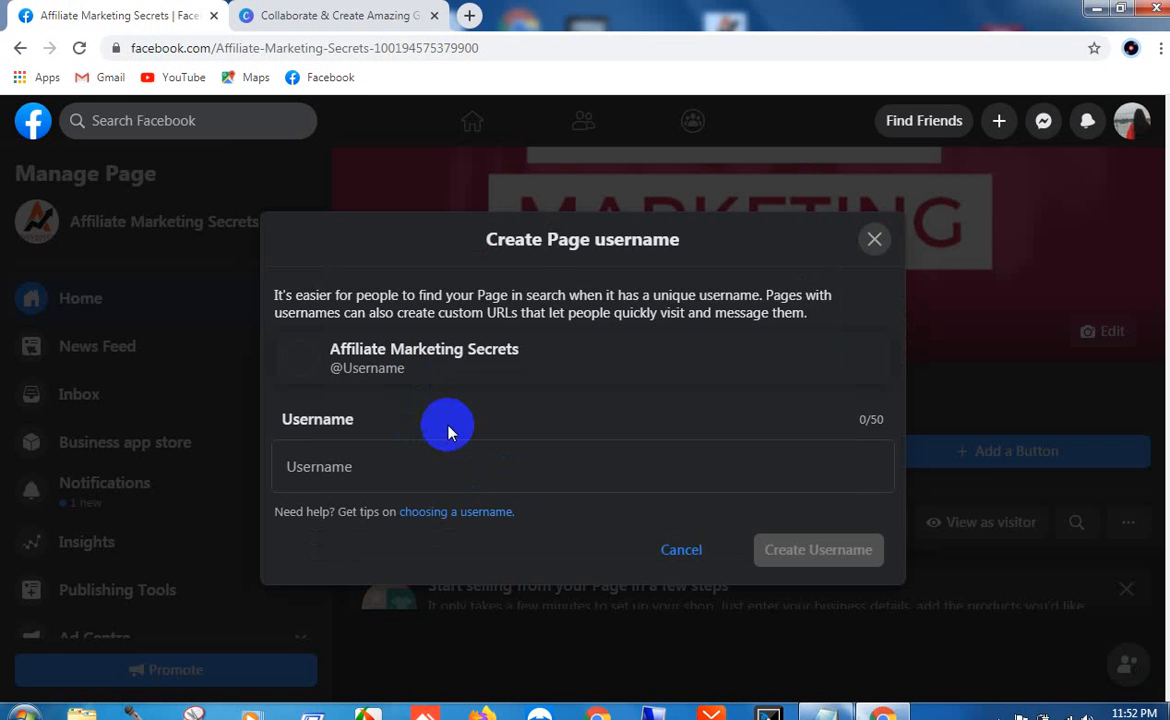
{"action": "left_click", "coordinate": [446, 471]}
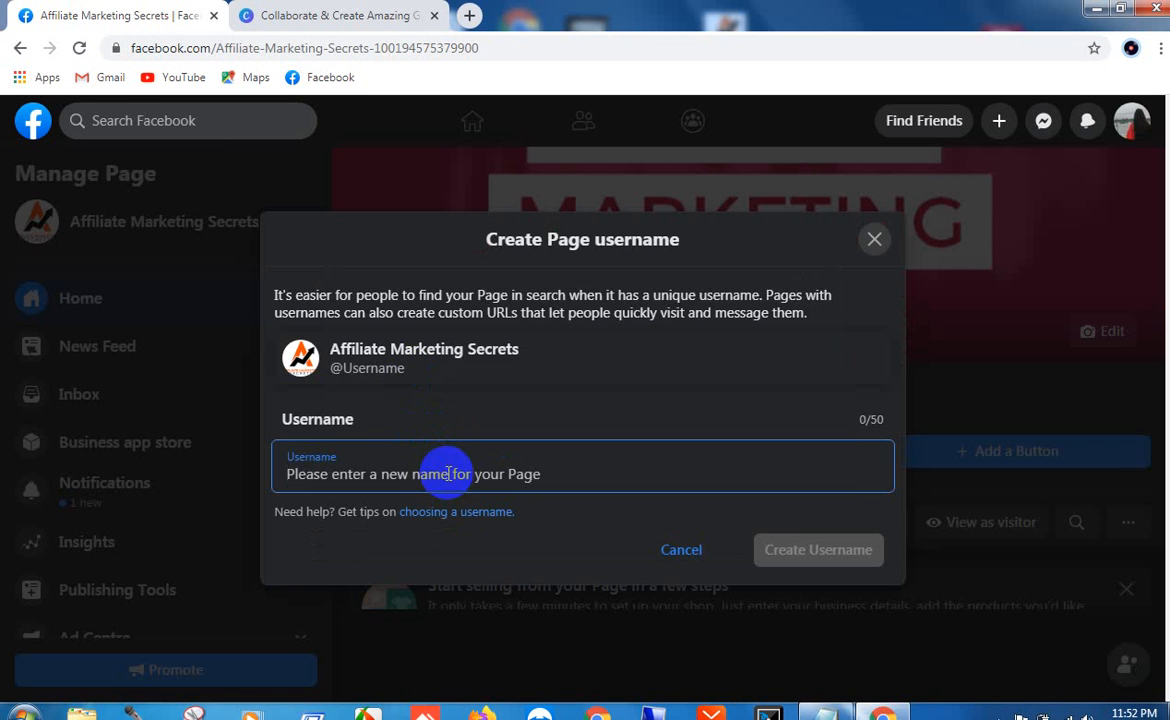
{"action": "type", "text": "aff"}
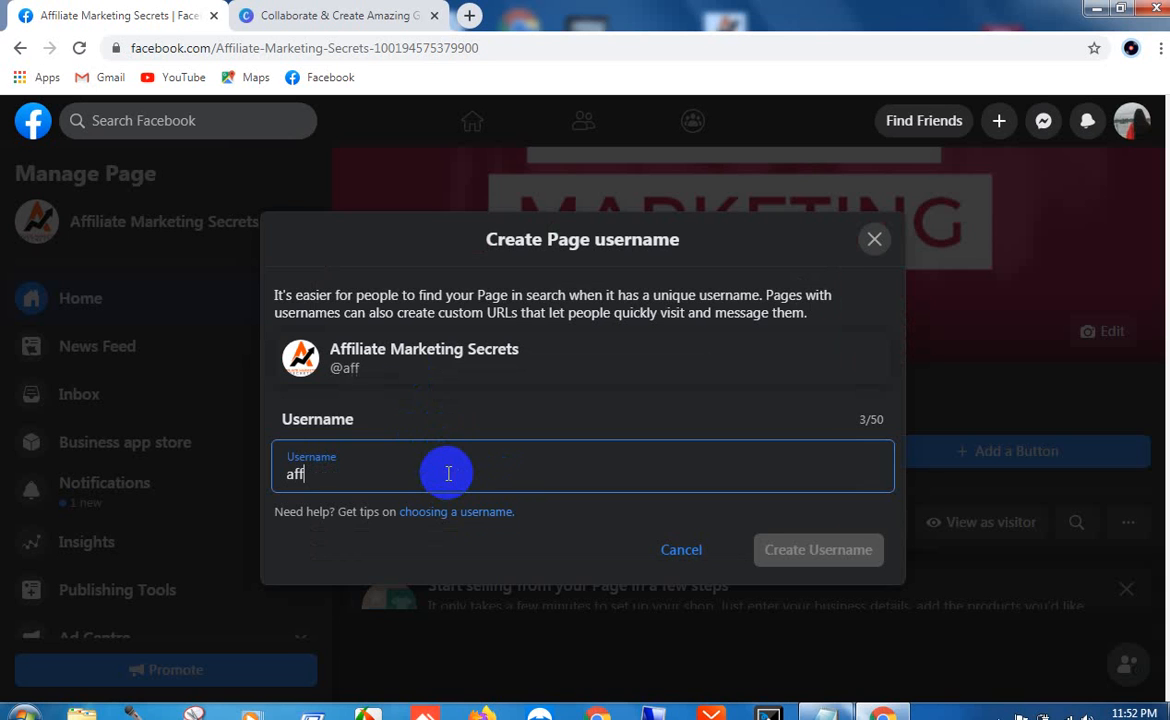
{"action": "type", "text": "secrest"}
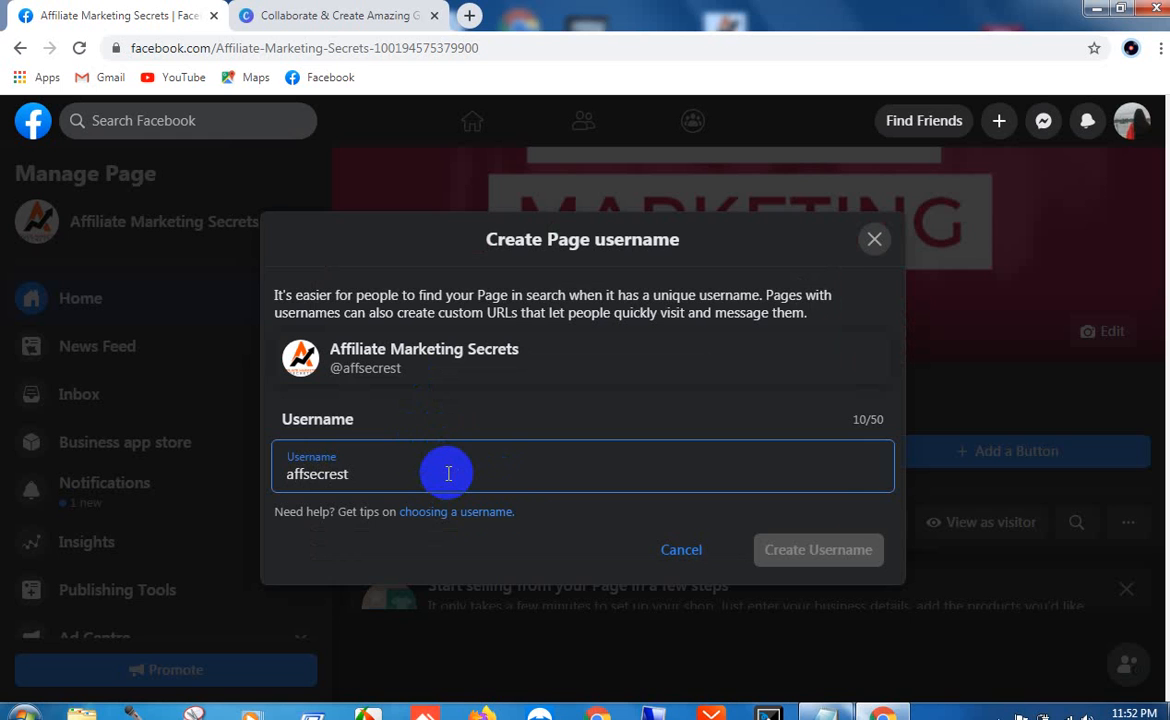
{"action": "type", "text": "360"}
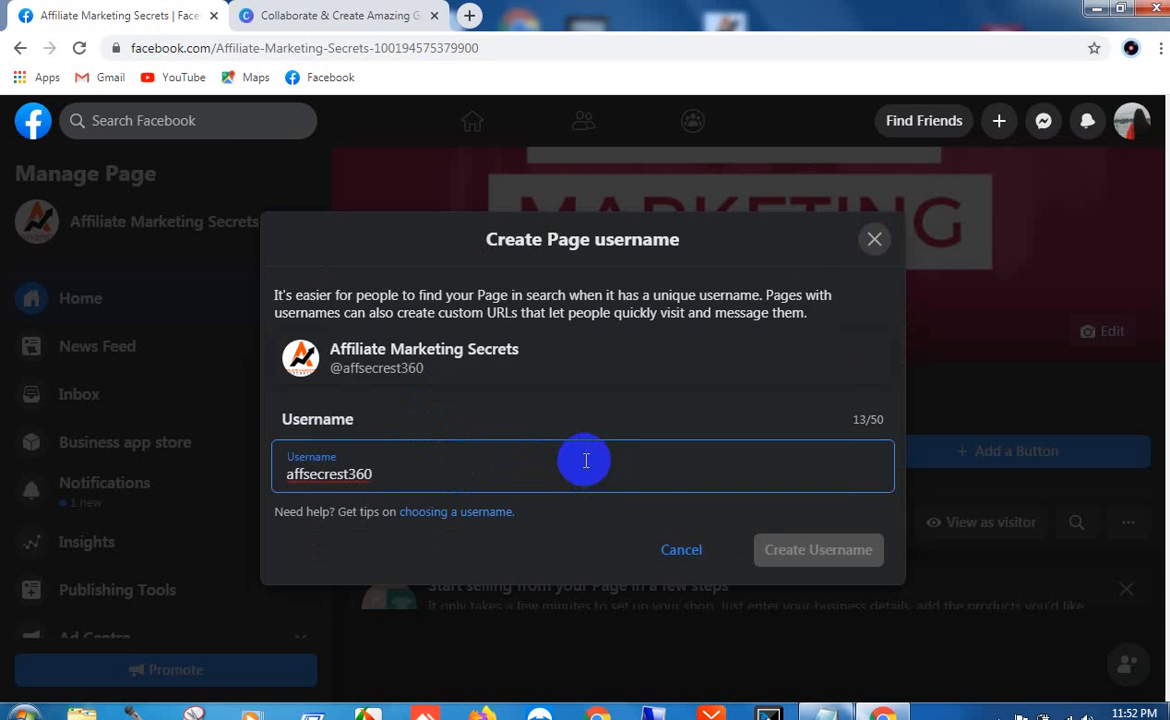
{"action": "type", "text": "0"}
{"action": "left_click", "coordinate": [603, 394]}
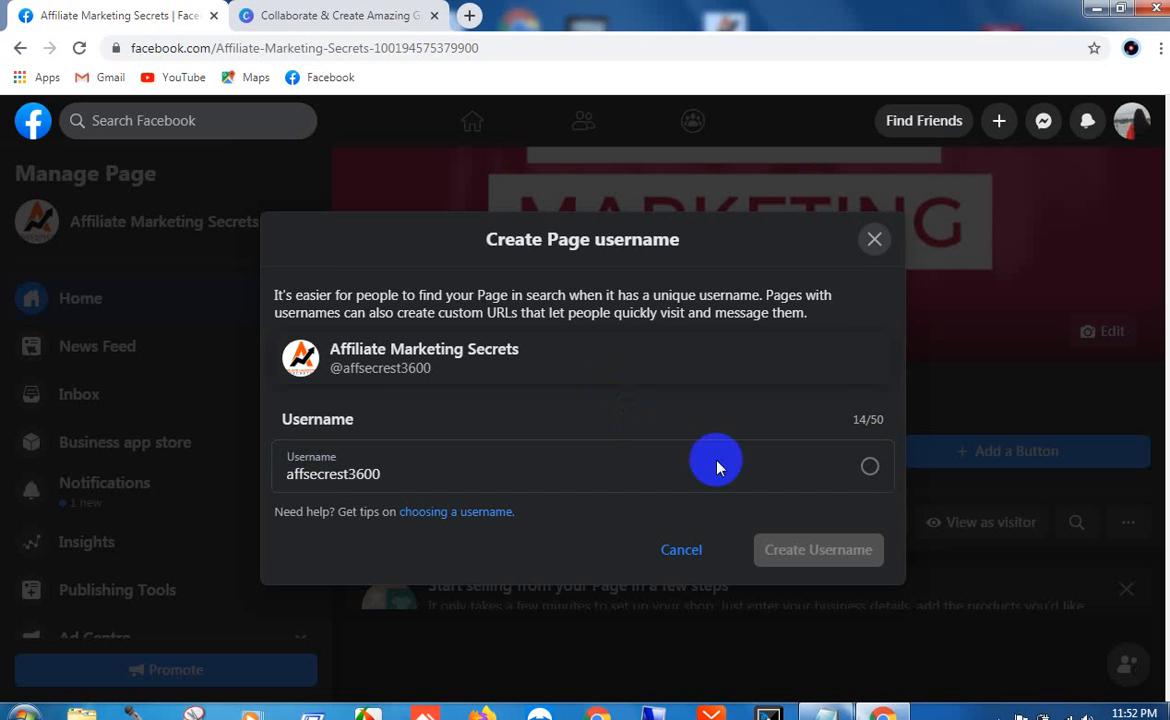
{"action": "left_click_drag", "start_coordinate": [773, 556], "coordinate": [812, 552]}
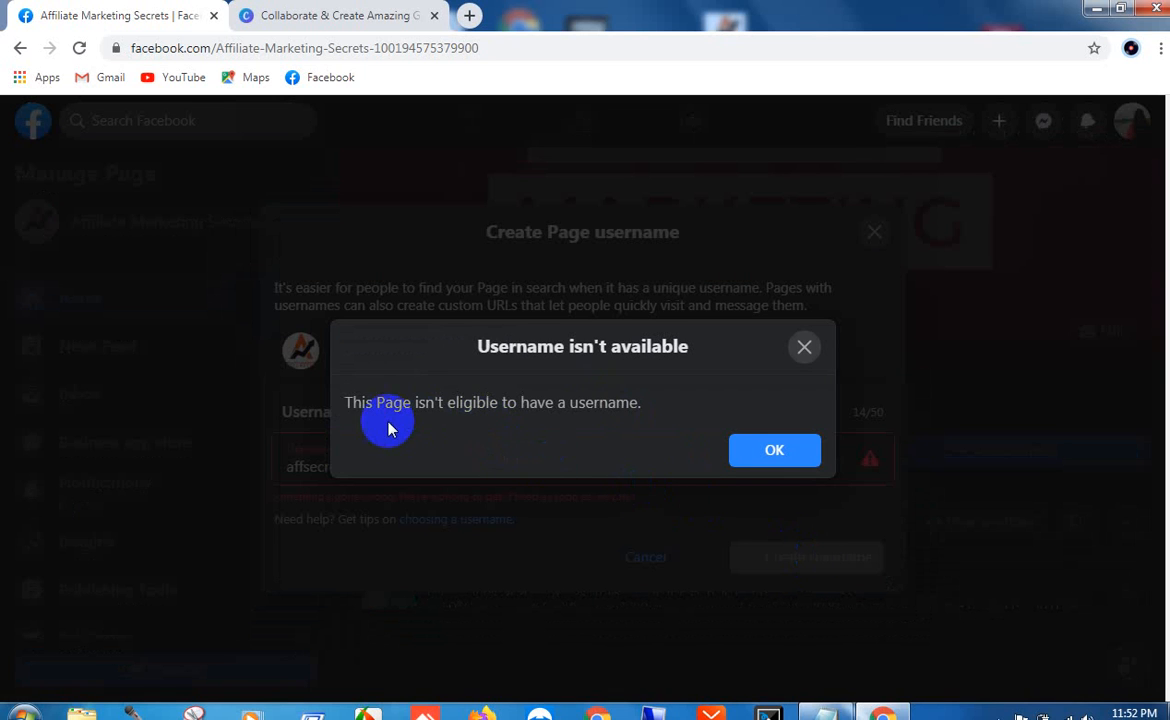
{"action": "left_click", "coordinate": [758, 438]}
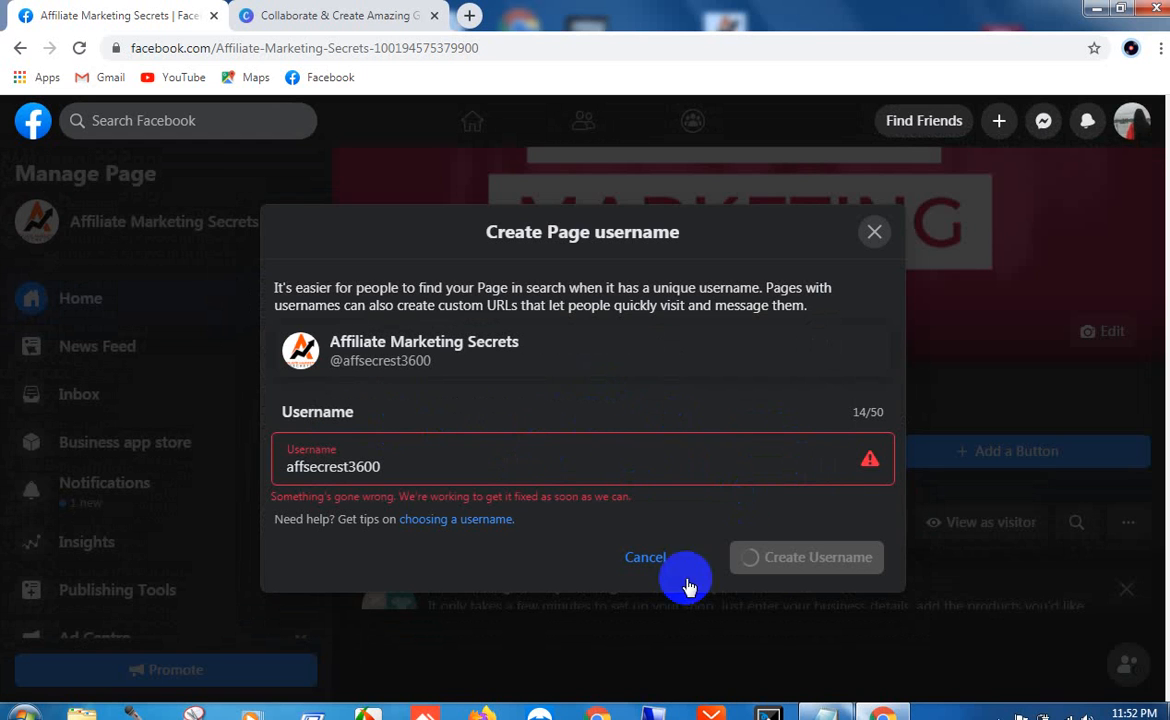
{"action": "left_click", "coordinate": [670, 550]}
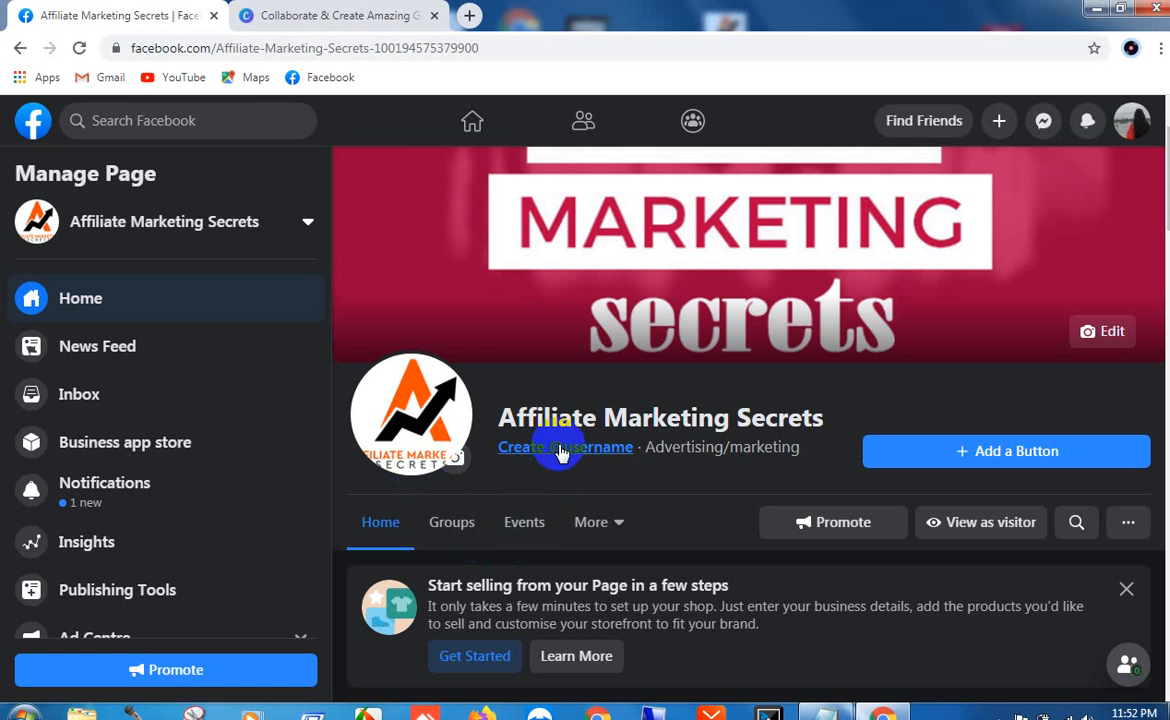
Step: Add a Send Message action button to the Page and dismiss the resulting notice
{"action": "left_click", "coordinate": [995, 463]}
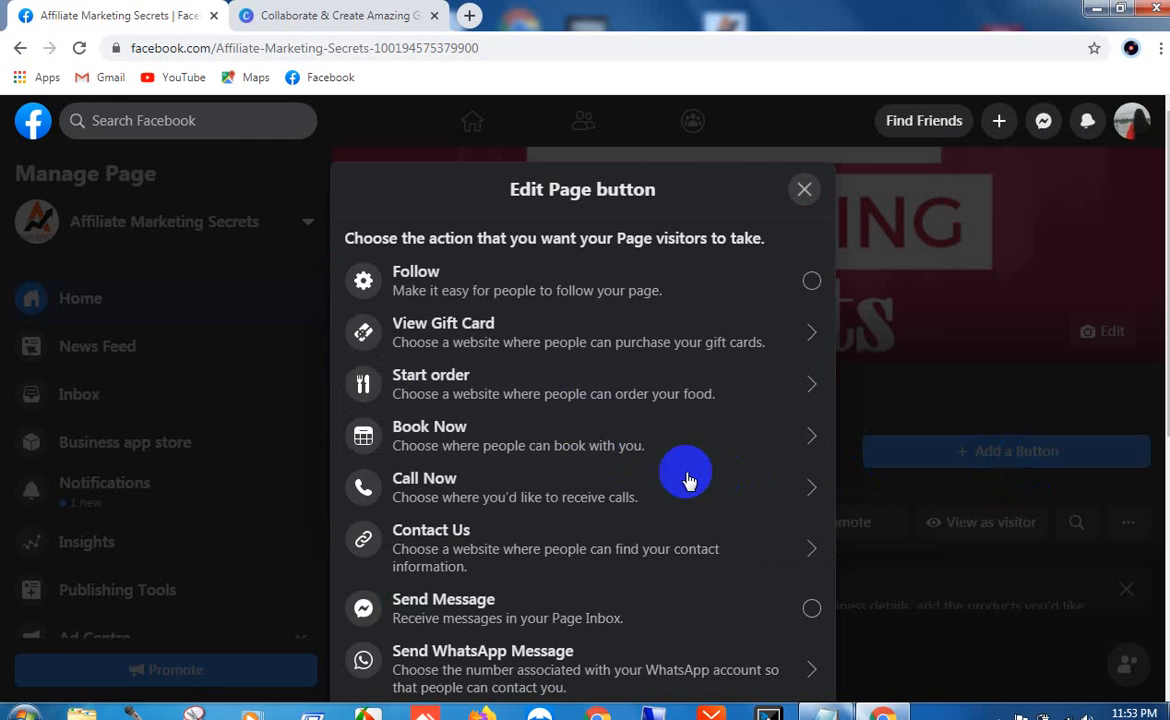
{"action": "scroll", "coordinate": [530, 497], "scroll_direction": "down", "scroll_amount": 2}
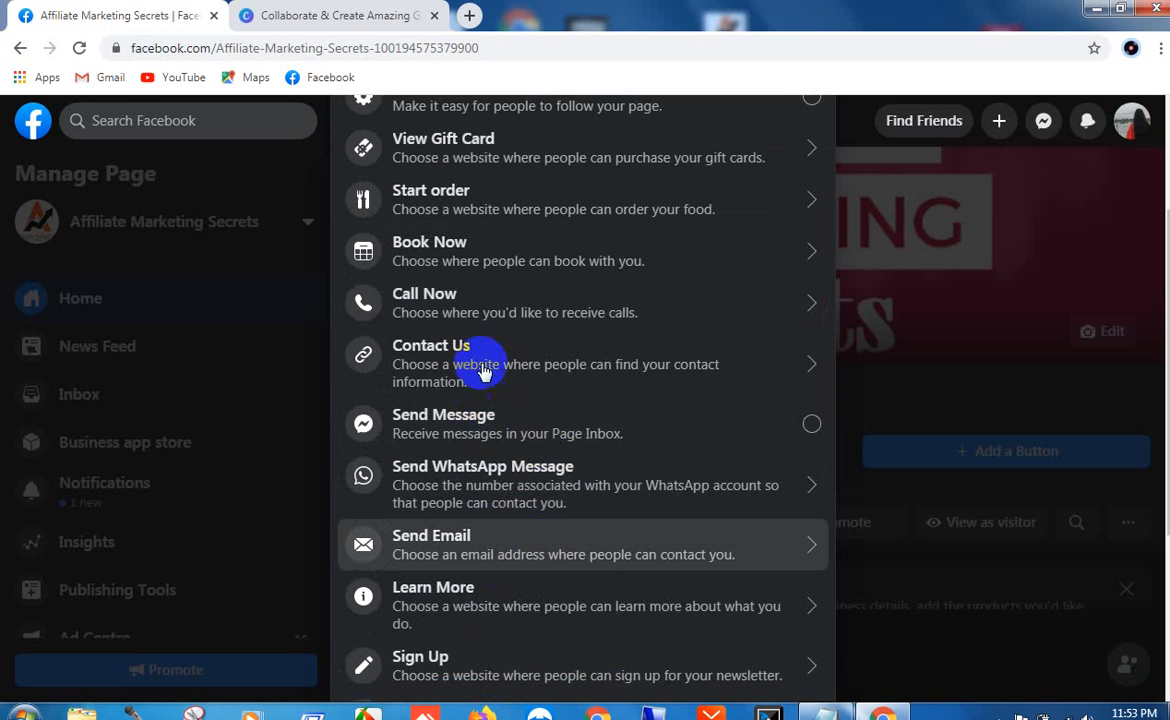
{"action": "scroll", "coordinate": [468, 228], "scroll_direction": "up", "scroll_amount": 2}
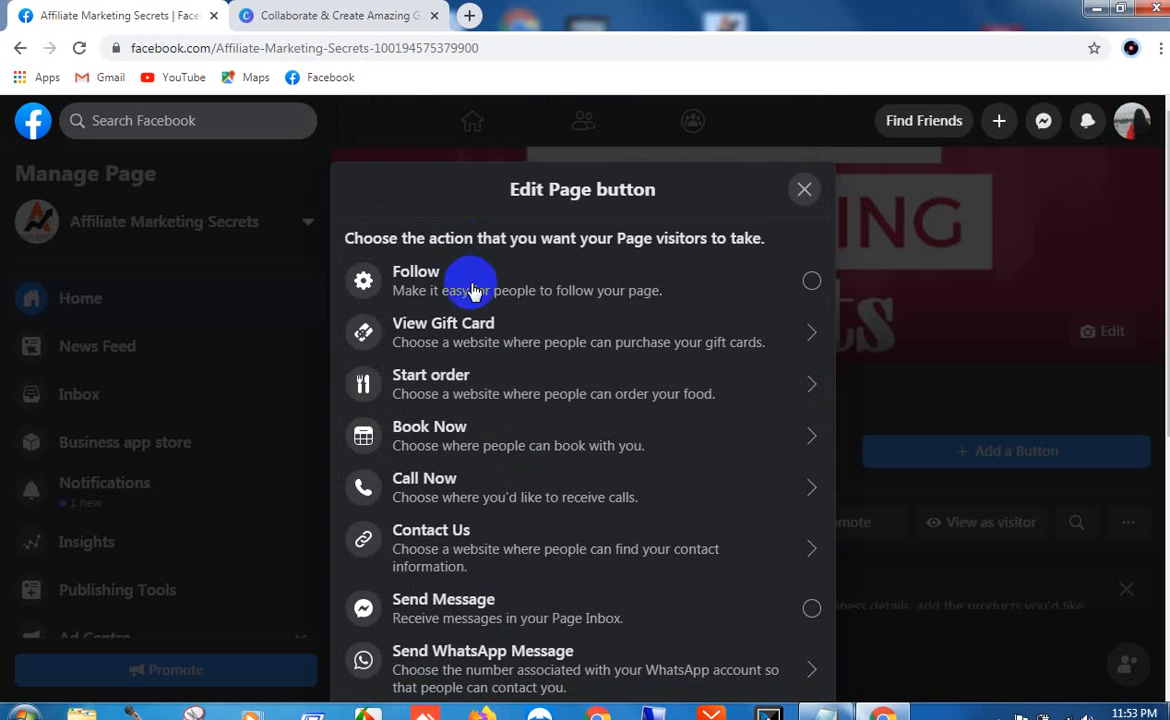
{"action": "scroll", "coordinate": [500, 408], "scroll_direction": "down", "scroll_amount": 2}
{"action": "left_click", "coordinate": [486, 449]}
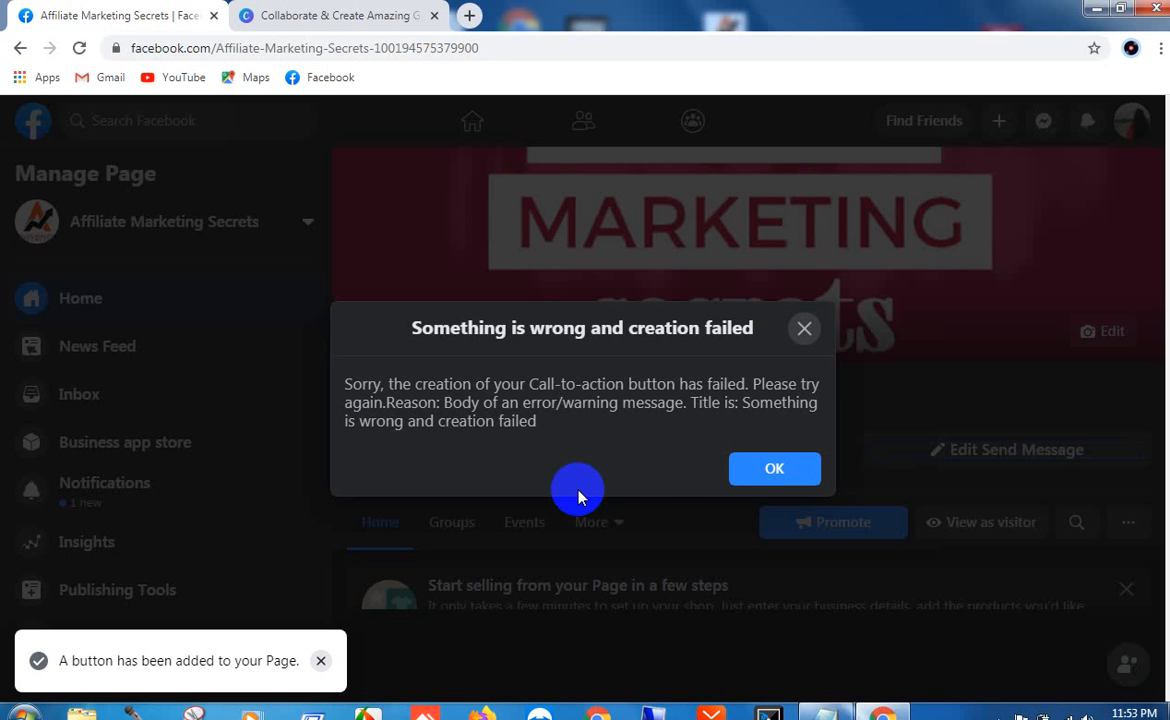
{"action": "left_click", "coordinate": [760, 473]}
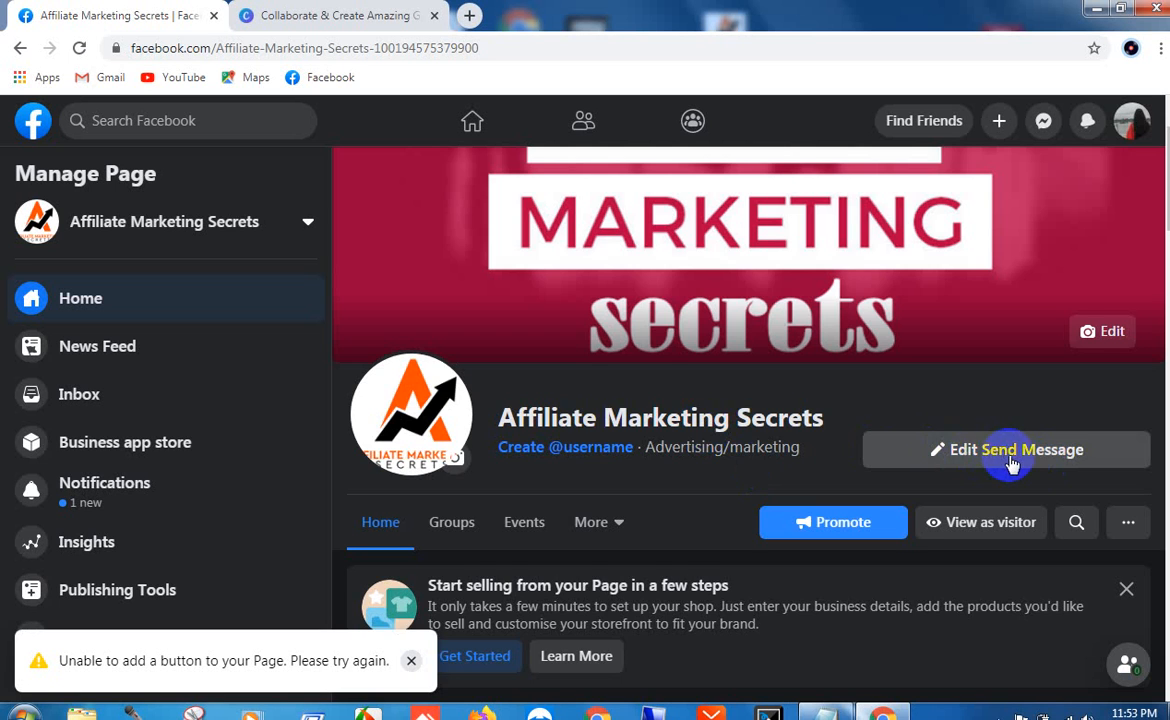
Step: Look through the Page's setup checklist, business tools, Insights, About and Photos sections and its management options
{"action": "scroll", "coordinate": [1012, 463], "scroll_direction": "down", "scroll_amount": 3}
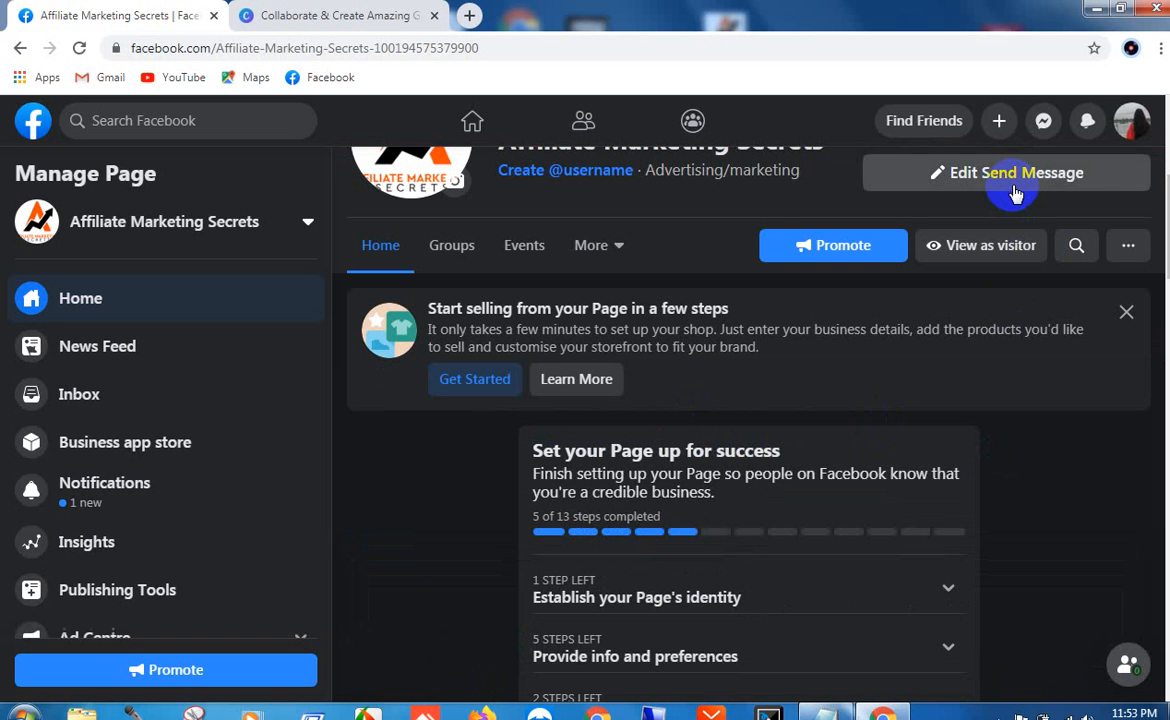
{"action": "scroll", "coordinate": [692, 295], "scroll_direction": "down", "scroll_amount": 4}
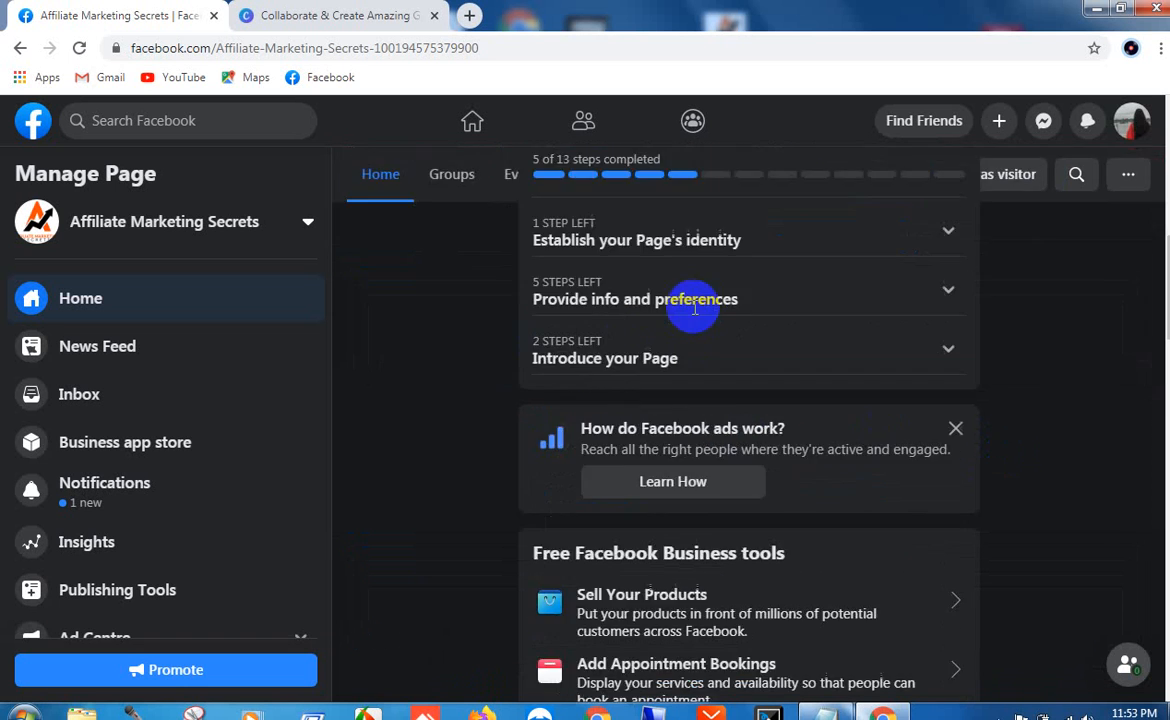
{"action": "scroll", "coordinate": [431, 543], "scroll_direction": "down", "scroll_amount": 5}
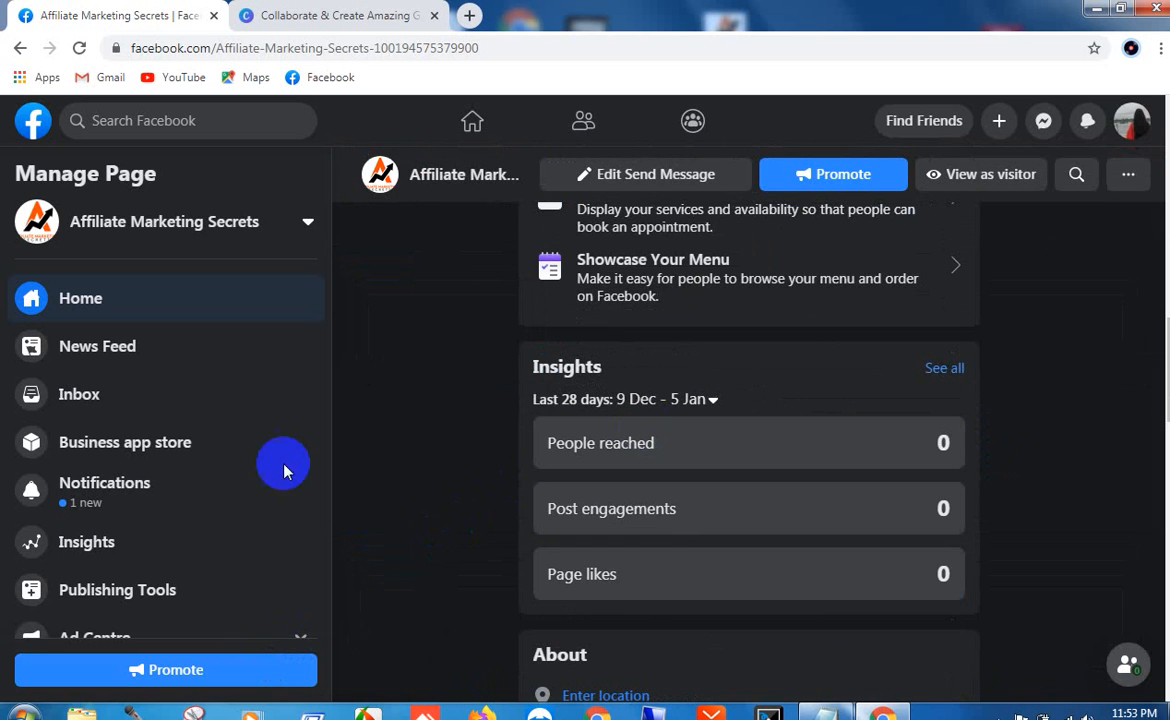
{"action": "scroll", "coordinate": [266, 397], "scroll_direction": "down", "scroll_amount": 2}
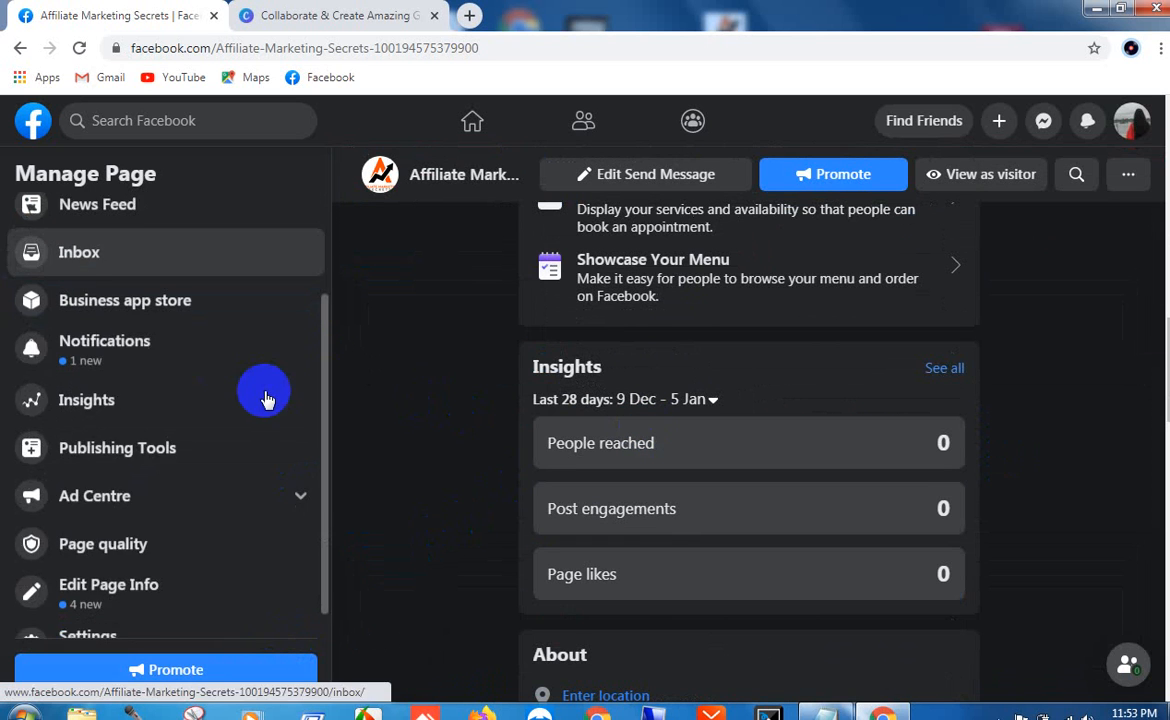
{"action": "scroll", "coordinate": [752, 417], "scroll_direction": "up", "scroll_amount": 9}
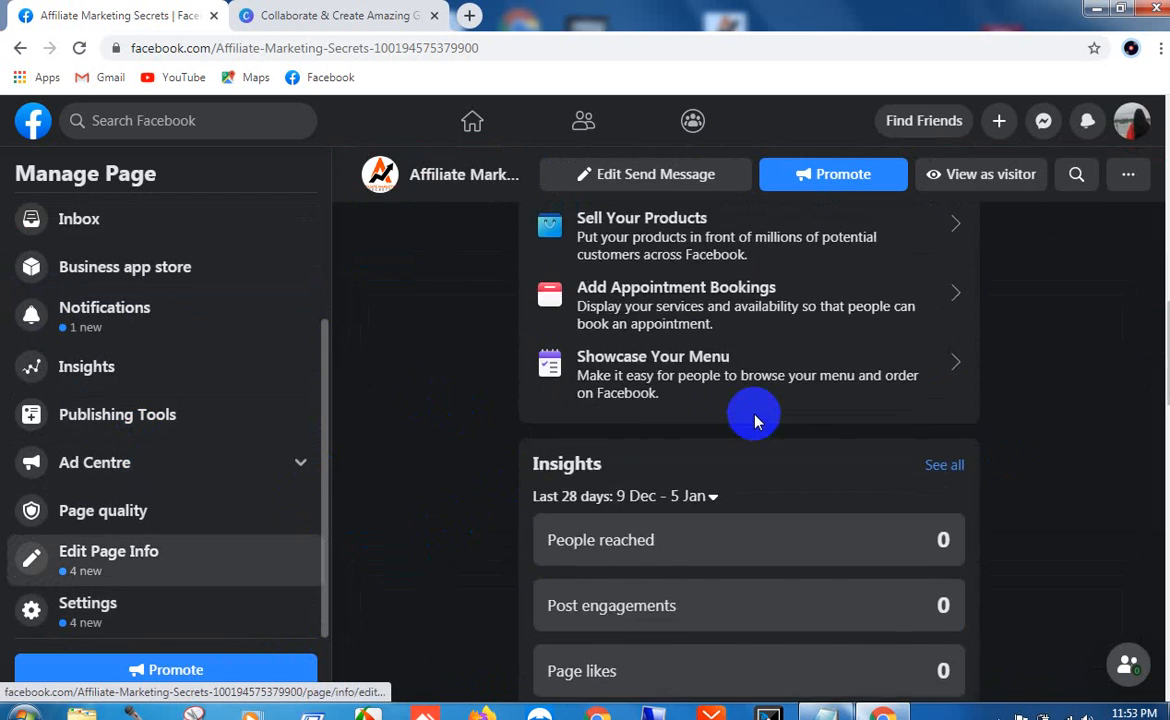
{"action": "scroll", "coordinate": [665, 431], "scroll_direction": "down", "scroll_amount": 8}
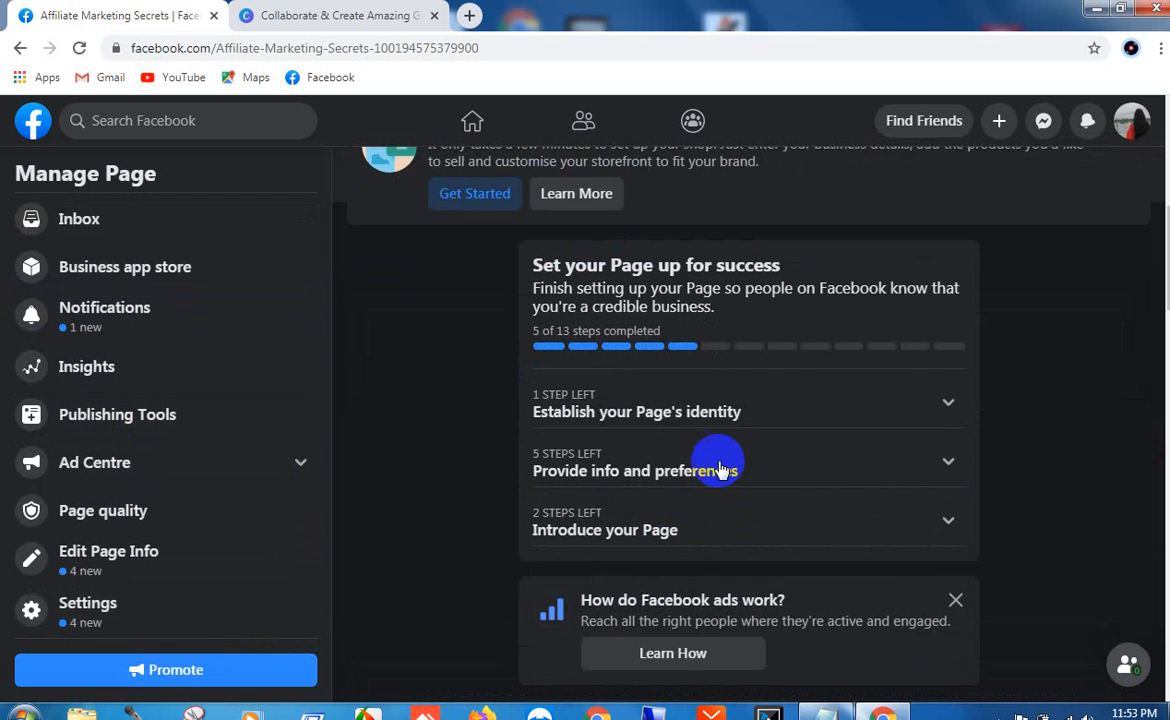
{"action": "scroll", "coordinate": [457, 397], "scroll_direction": "down", "scroll_amount": 5}
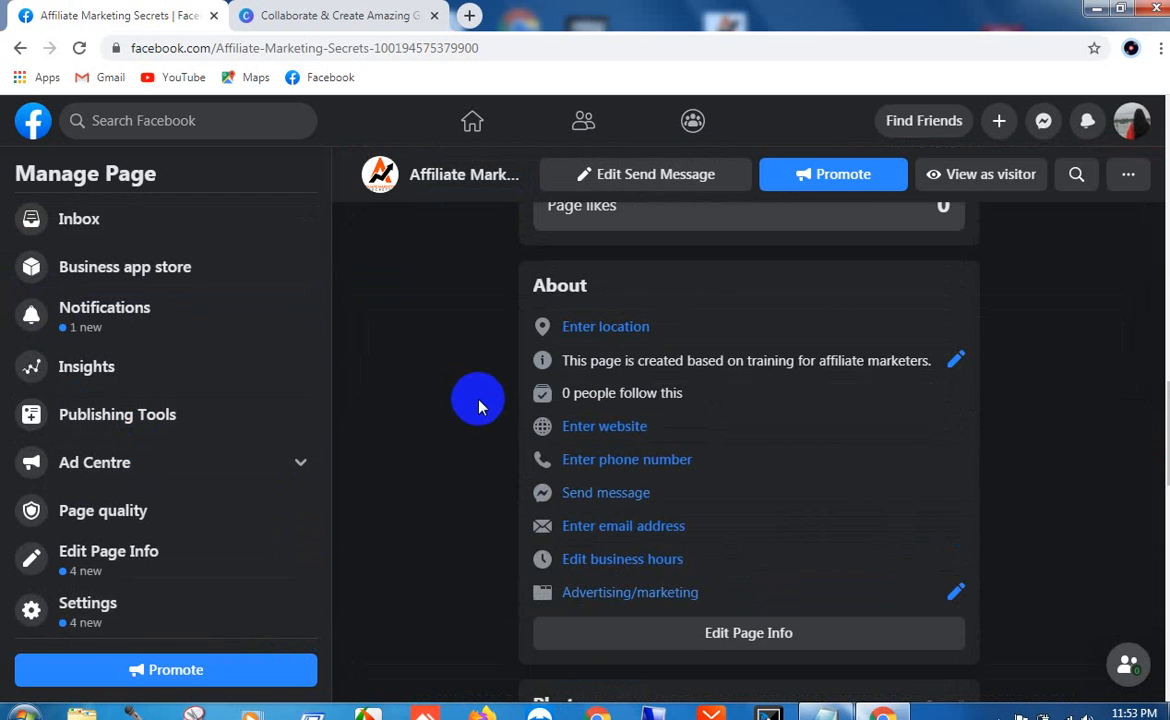
{"action": "scroll", "coordinate": [624, 530], "scroll_direction": "down", "scroll_amount": 7}
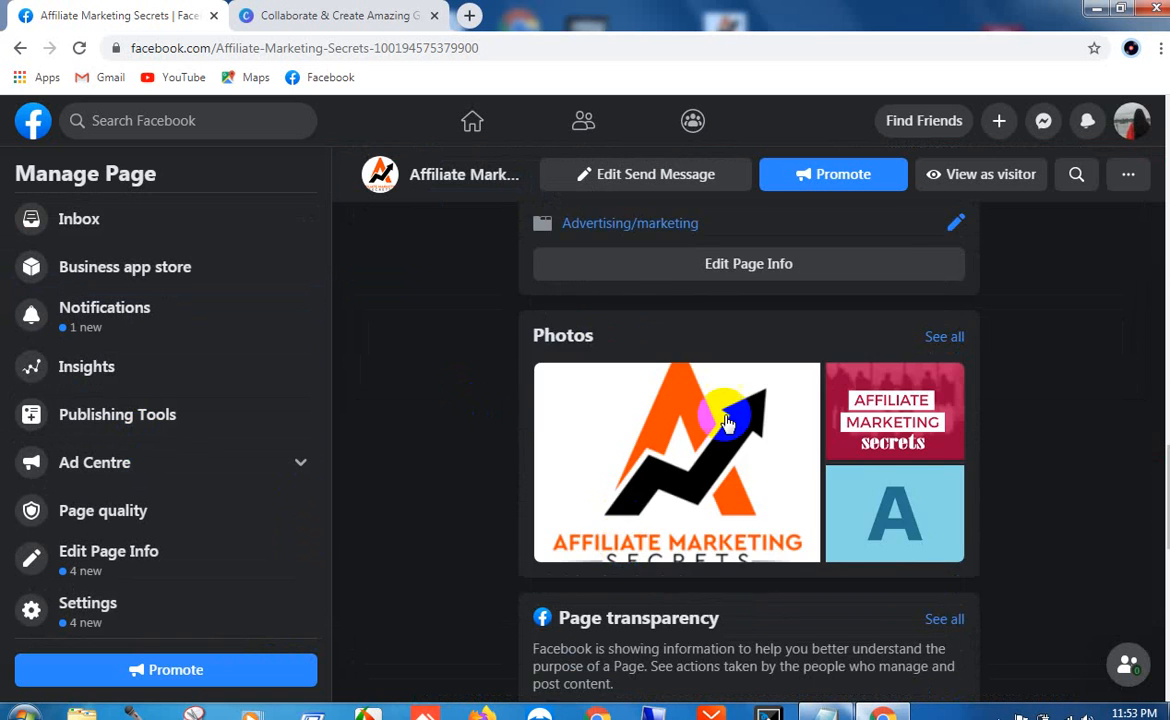
Step: Open the Page info for editing and autofill the contact details from the saved phone number entry
{"action": "left_click", "coordinate": [148, 555]}
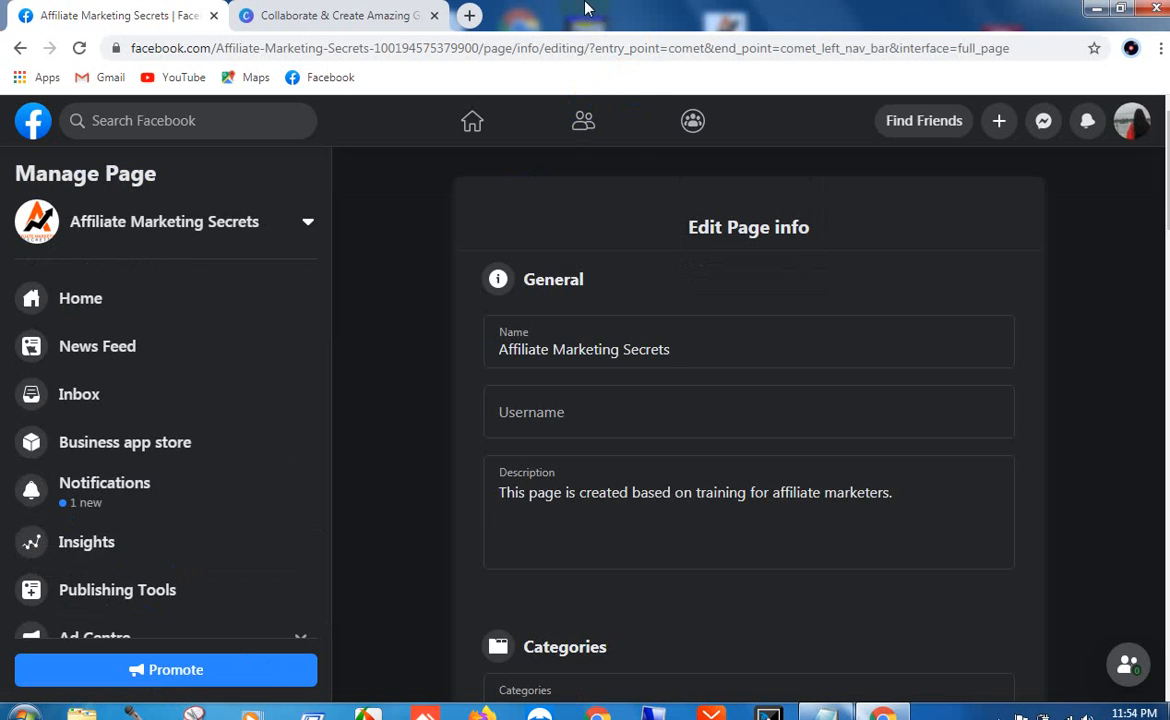
{"action": "left_click", "coordinate": [633, 420]}
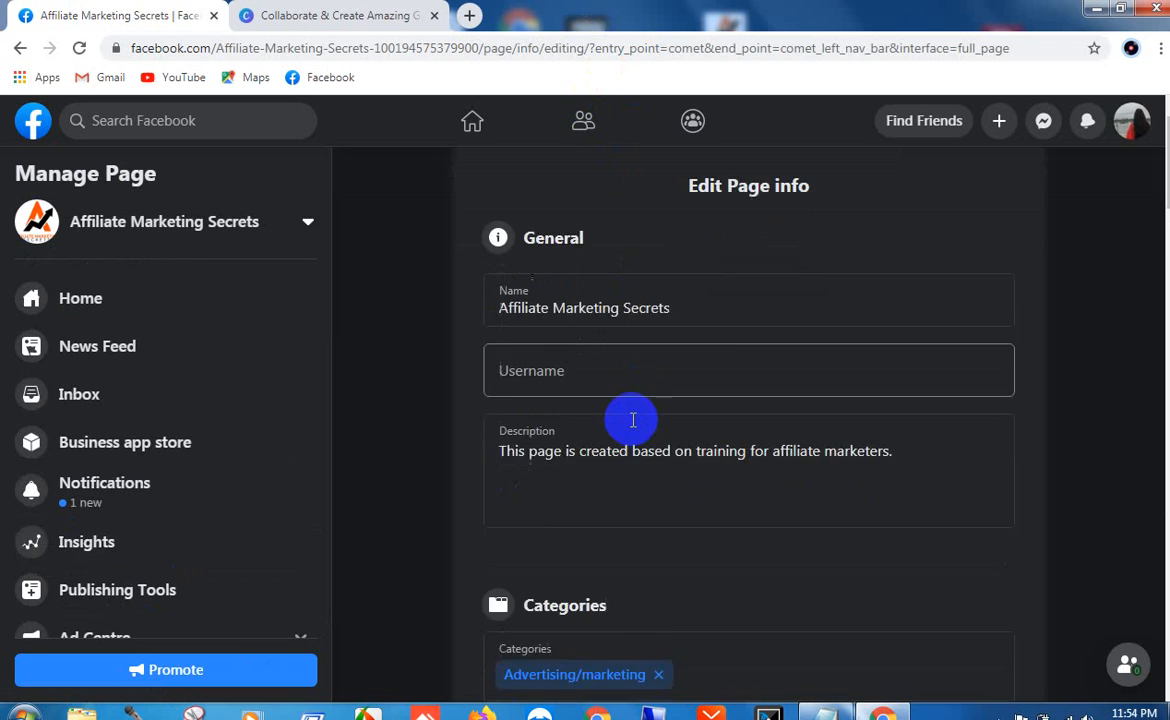
{"action": "scroll", "coordinate": [633, 420], "scroll_direction": "down", "scroll_amount": 3}
{"action": "scroll", "coordinate": [683, 412], "scroll_direction": "down", "scroll_amount": 2}
{"action": "left_click", "coordinate": [705, 368]}
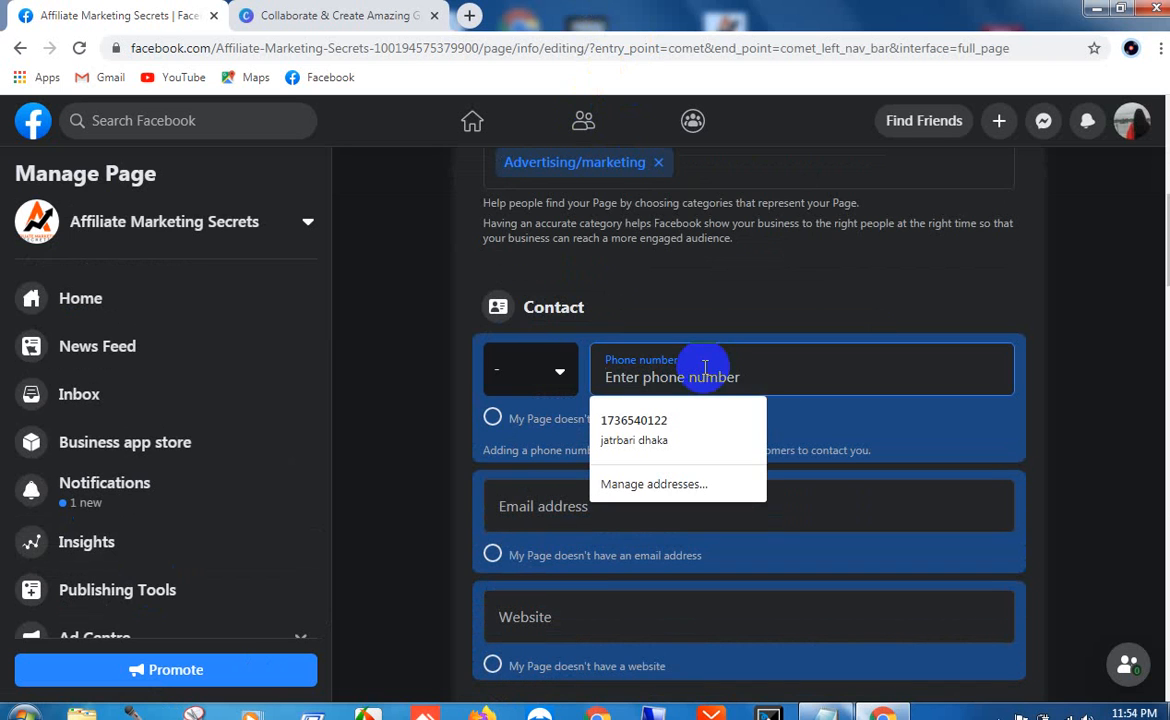
{"action": "left_click", "coordinate": [684, 426]}
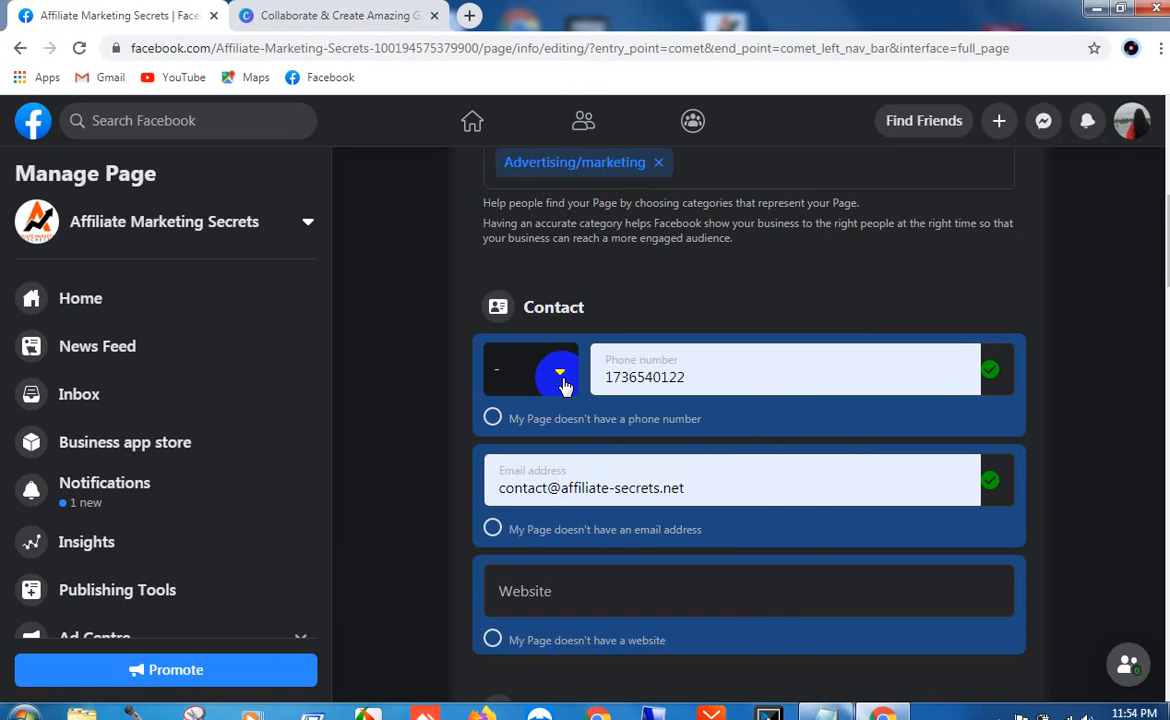
Step: Set the phone number's country code to Bangladesh (BD+880), dismissing the Windows color scheme prompt without choosing an option
{"action": "left_click", "coordinate": [562, 384]}
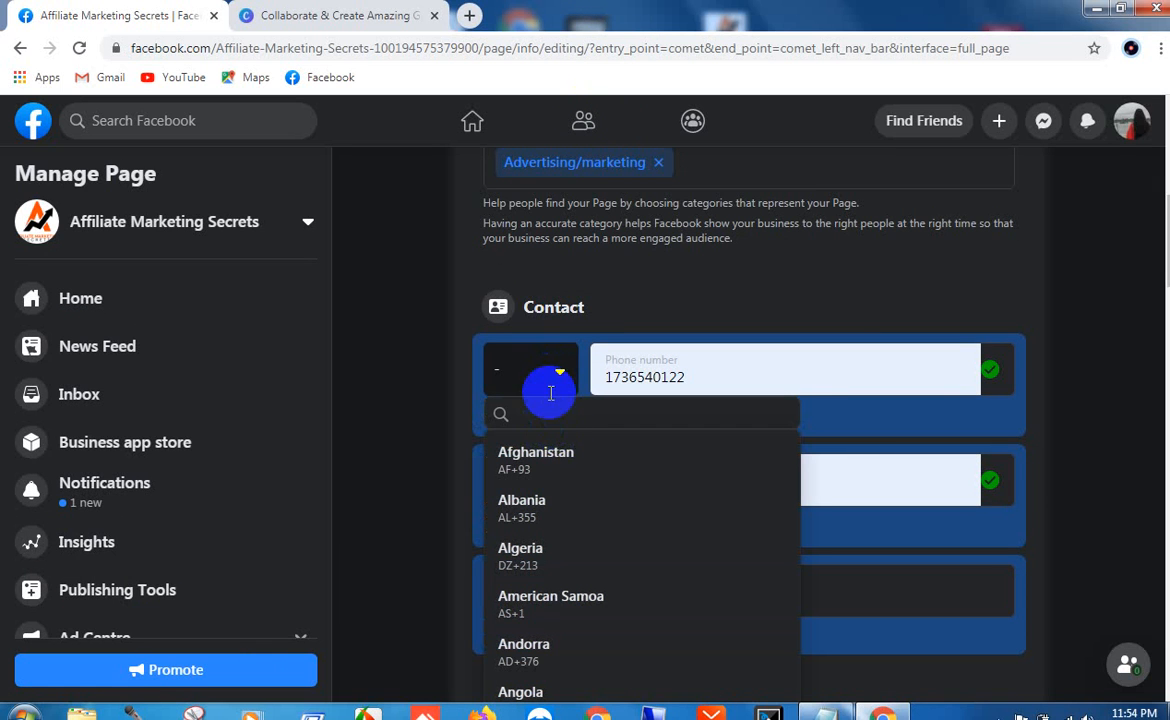
{"action": "left_click", "coordinate": [550, 380]}
{"action": "left_click", "coordinate": [563, 380]}
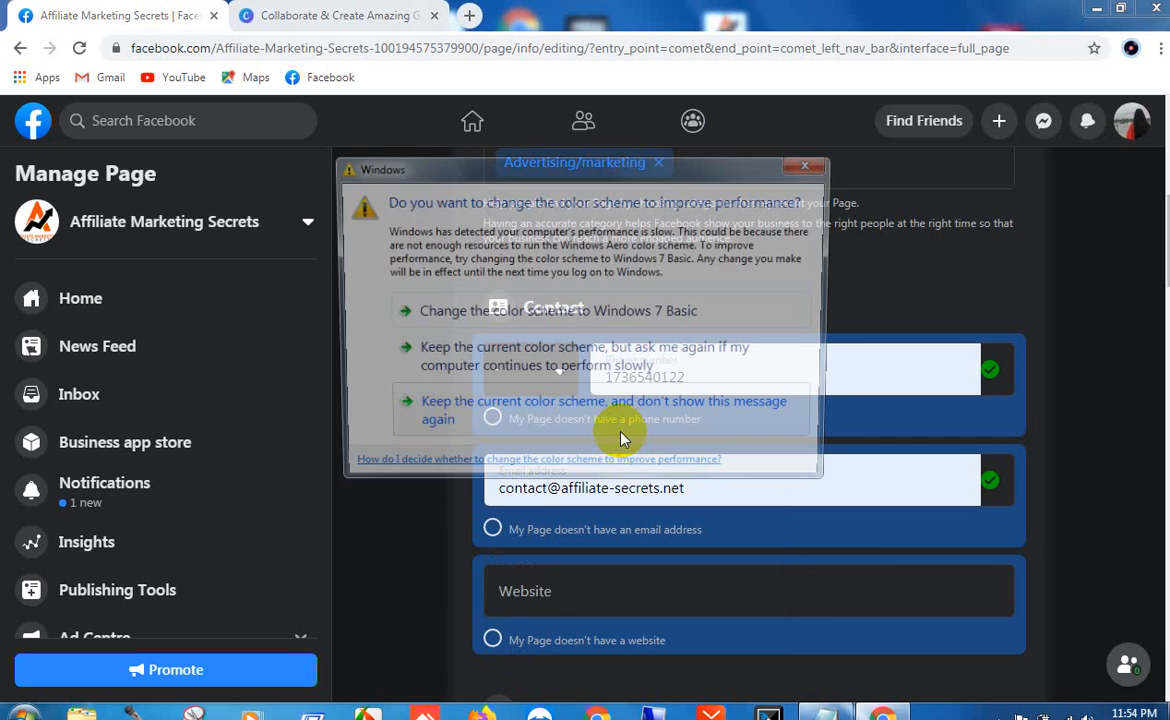
{"action": "left_click", "coordinate": [815, 166]}
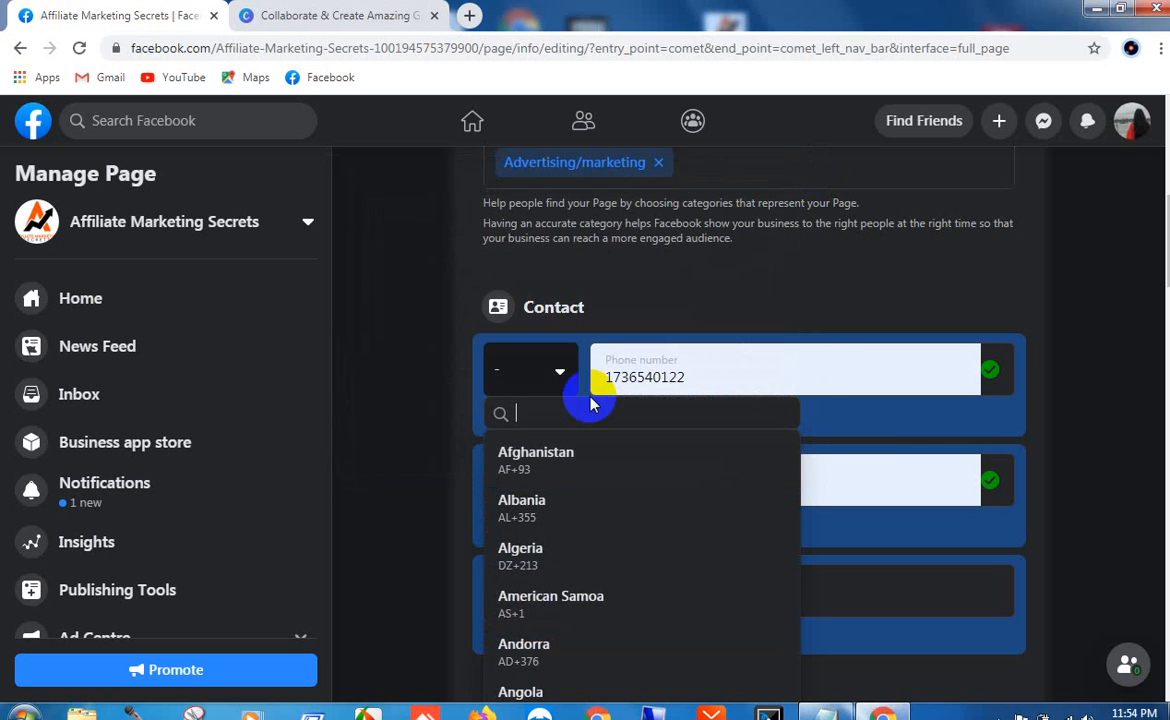
{"action": "type", "text": "bang"}
{"action": "left_click", "coordinate": [559, 451]}
Step: Cut the domain out of the autofilled contact email address and clear the rest of the email field
{"action": "scroll", "coordinate": [631, 488], "scroll_direction": "down", "scroll_amount": 2}
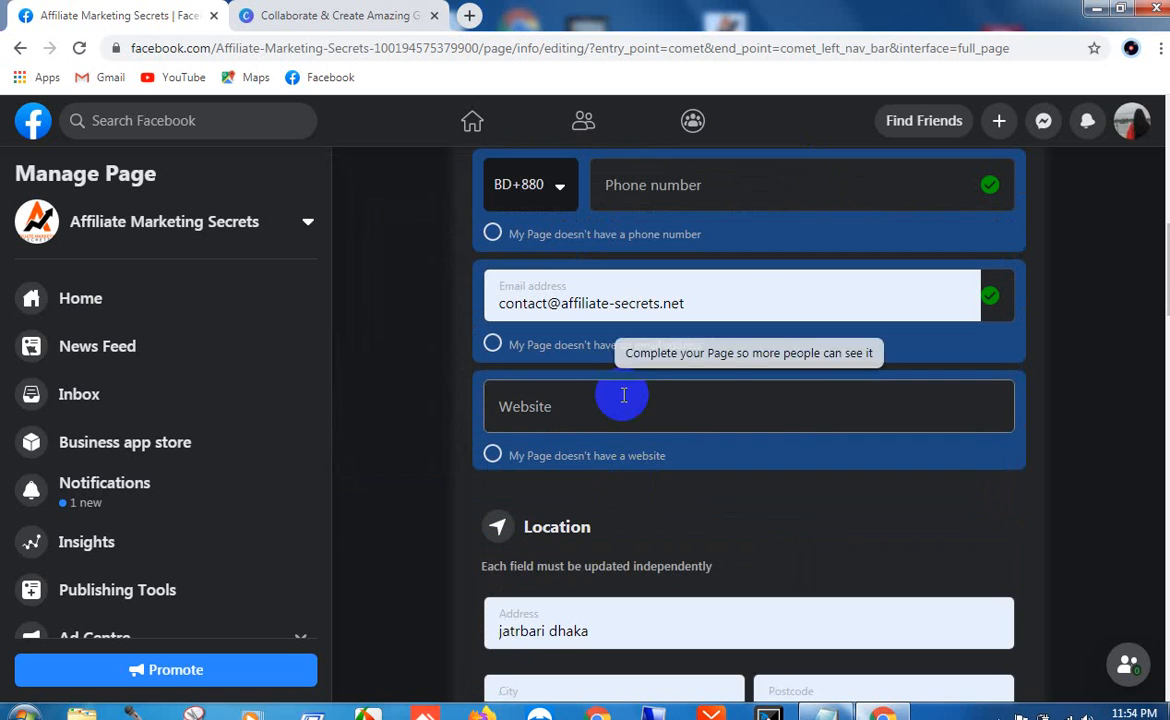
{"action": "left_click", "coordinate": [622, 400]}
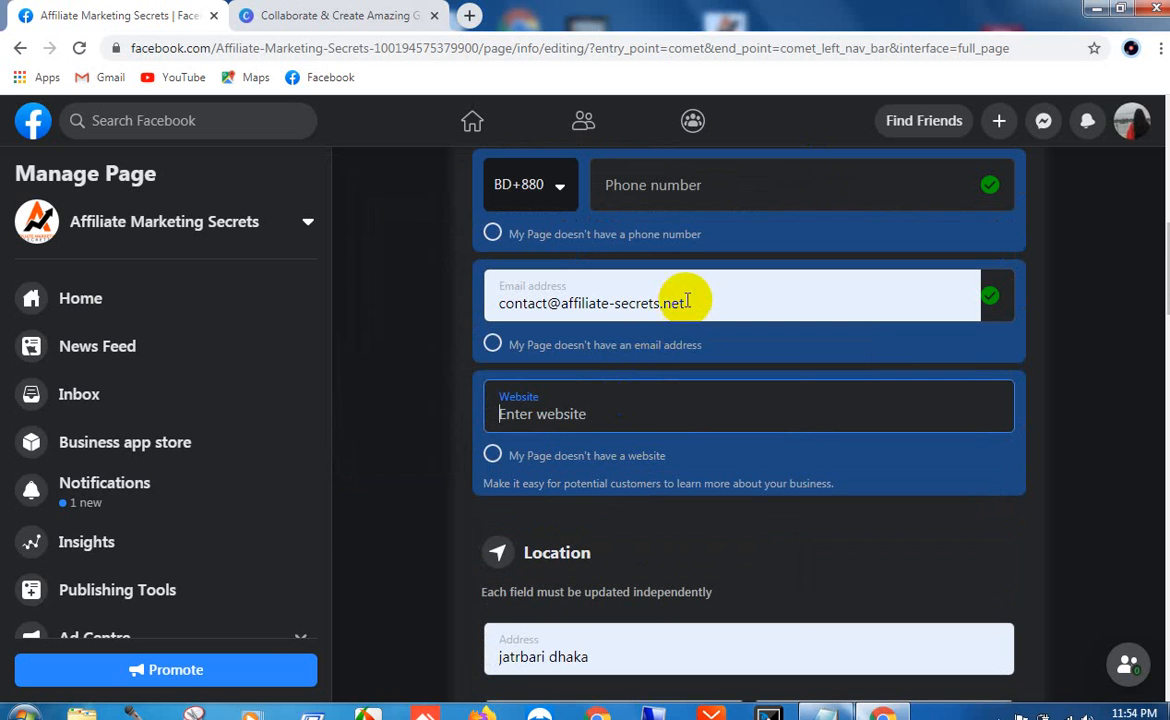
{"action": "left_click", "coordinate": [566, 300]}
{"action": "double_click", "coordinate": [566, 302]}
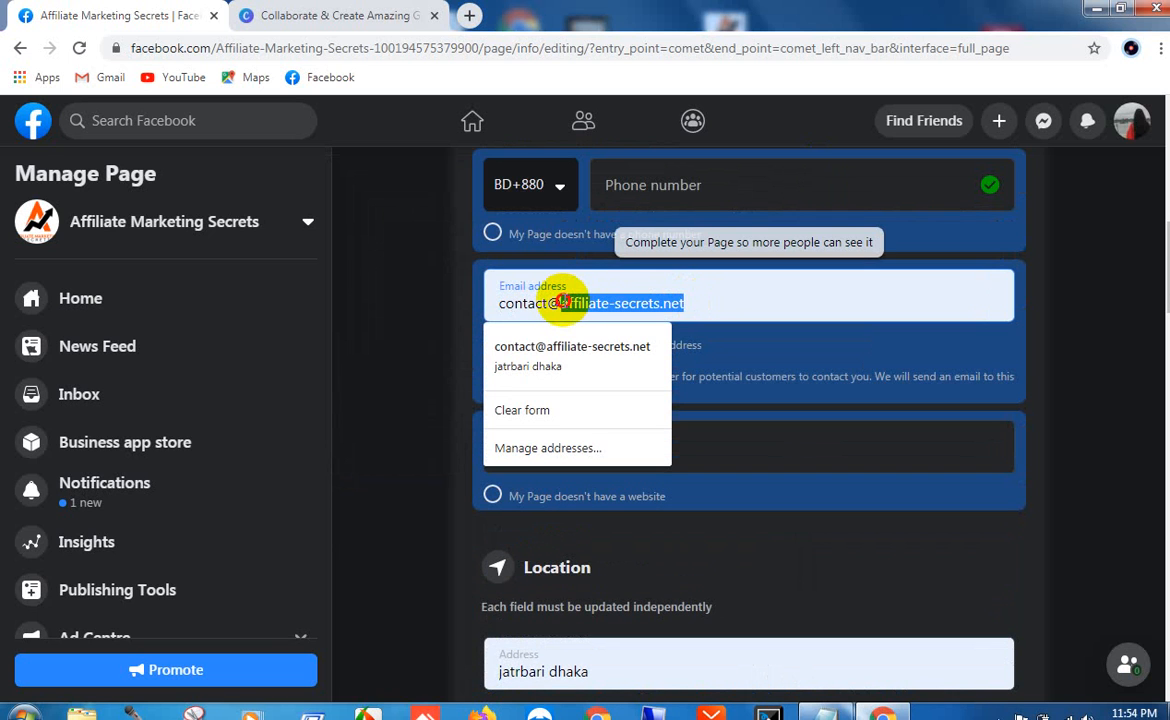
{"action": "right_click", "coordinate": [572, 312]}
{"action": "left_click", "coordinate": [592, 320]}
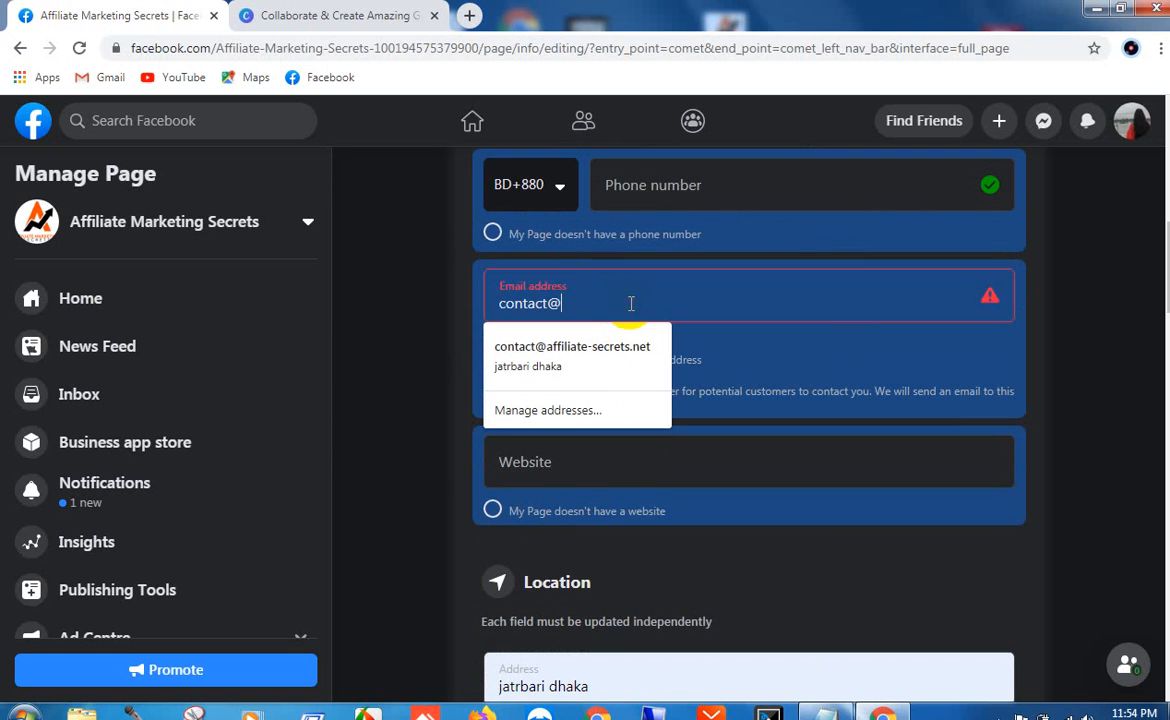
{"action": "key", "text": "ctrl+a"}
{"action": "key", "text": "BackSpace"}
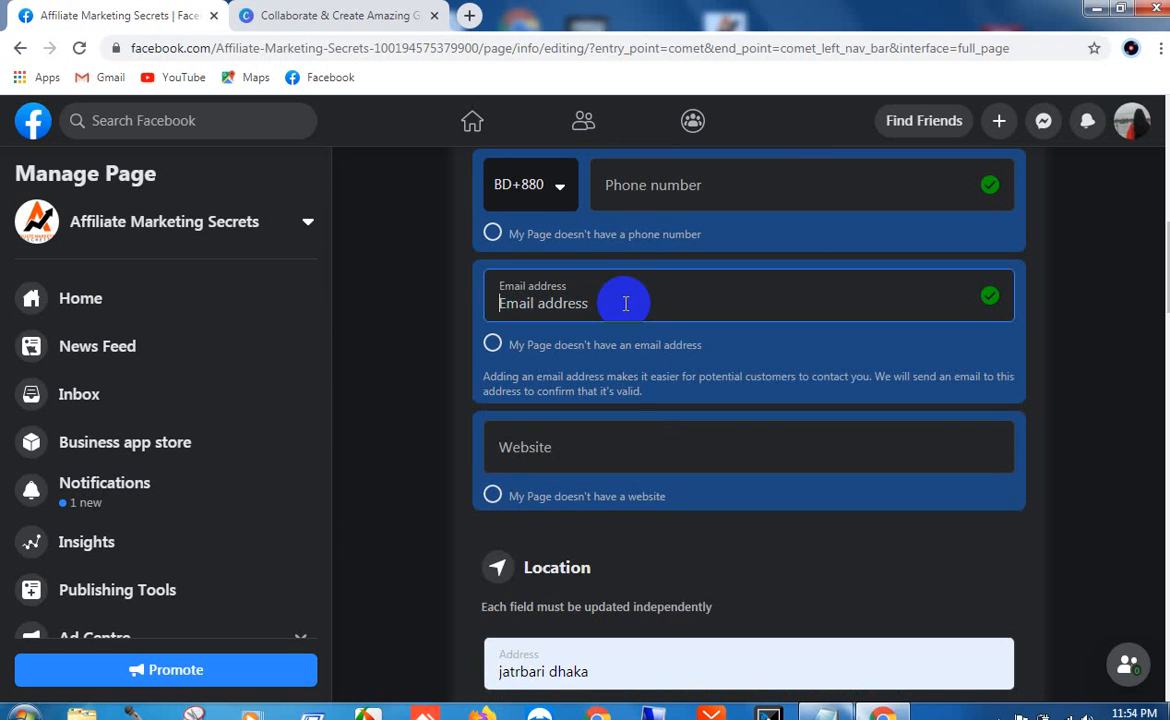
Step: Paste the copied domain affiliate-secrets.net as the Page's website
{"action": "left_click", "coordinate": [611, 441]}
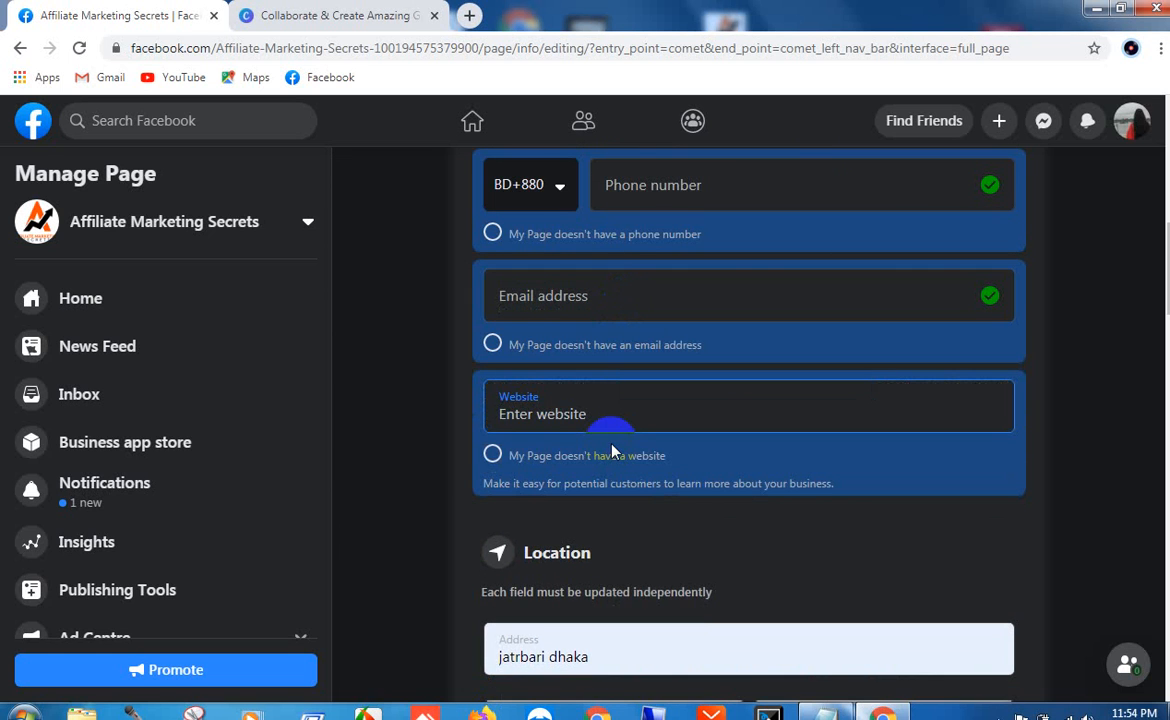
{"action": "key", "text": "ctrl+v"}
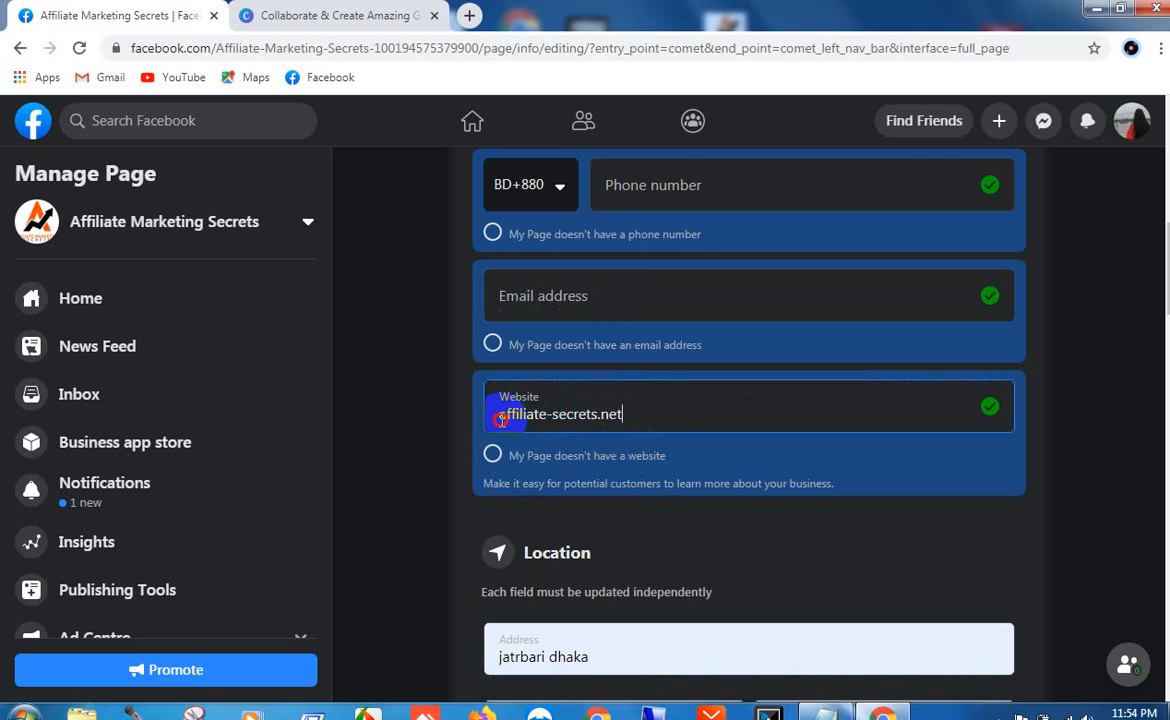
{"action": "type", "text": "hppts"}
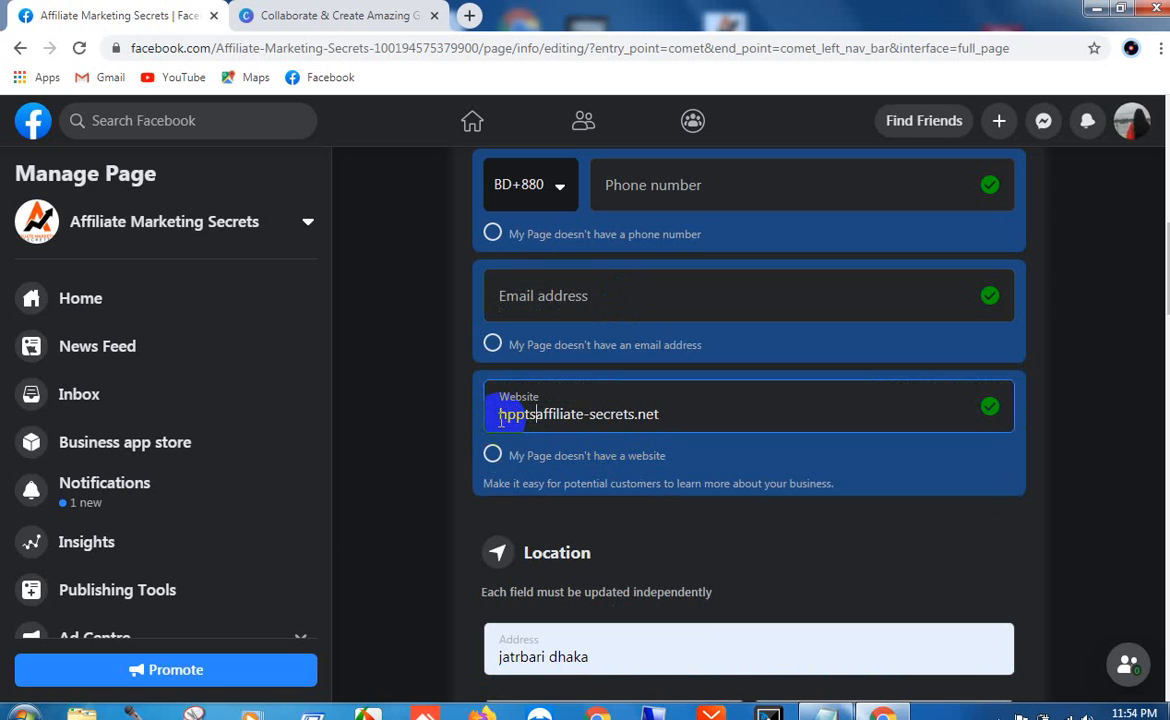
{"action": "type", "text": "//"}
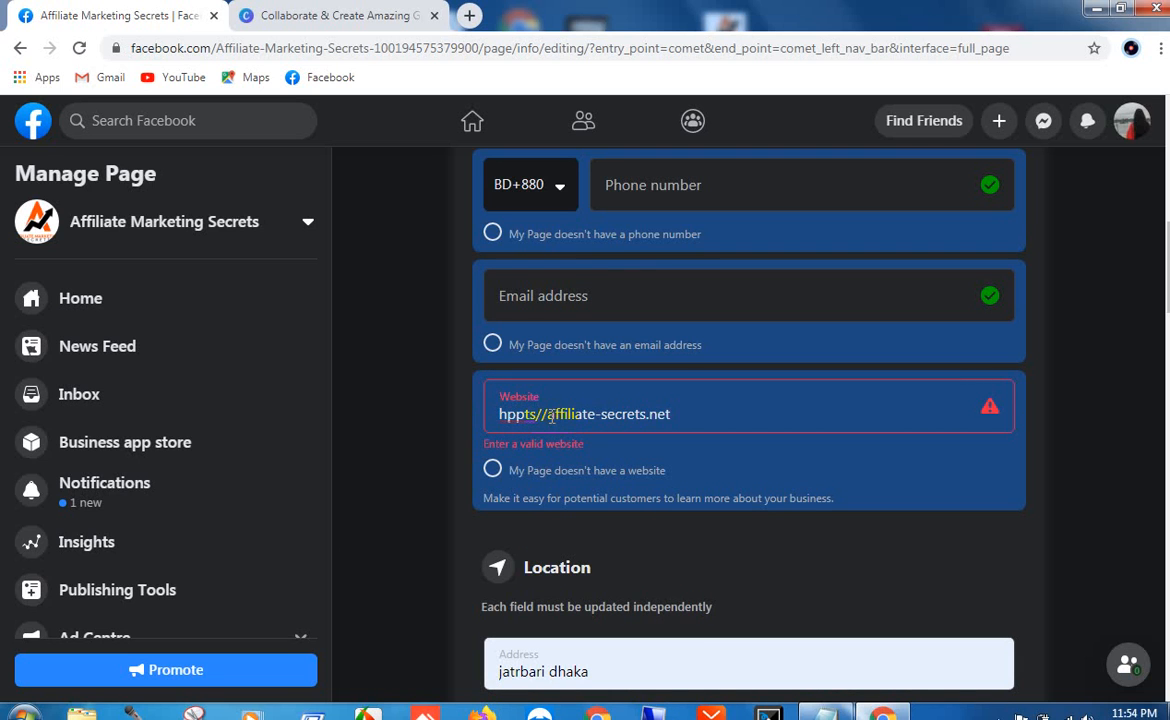
{"action": "key", "text": "BackSpace"}
{"action": "key", "text": "BackSpace"}
{"action": "key", "text": "BackSpace"}
{"action": "key", "text": "BackSpace"}
{"action": "key", "text": "BackSpace"}
{"action": "key", "text": "BackSpace"}
{"action": "key", "text": "BackSpace"}
{"action": "left_click", "coordinate": [648, 418]}
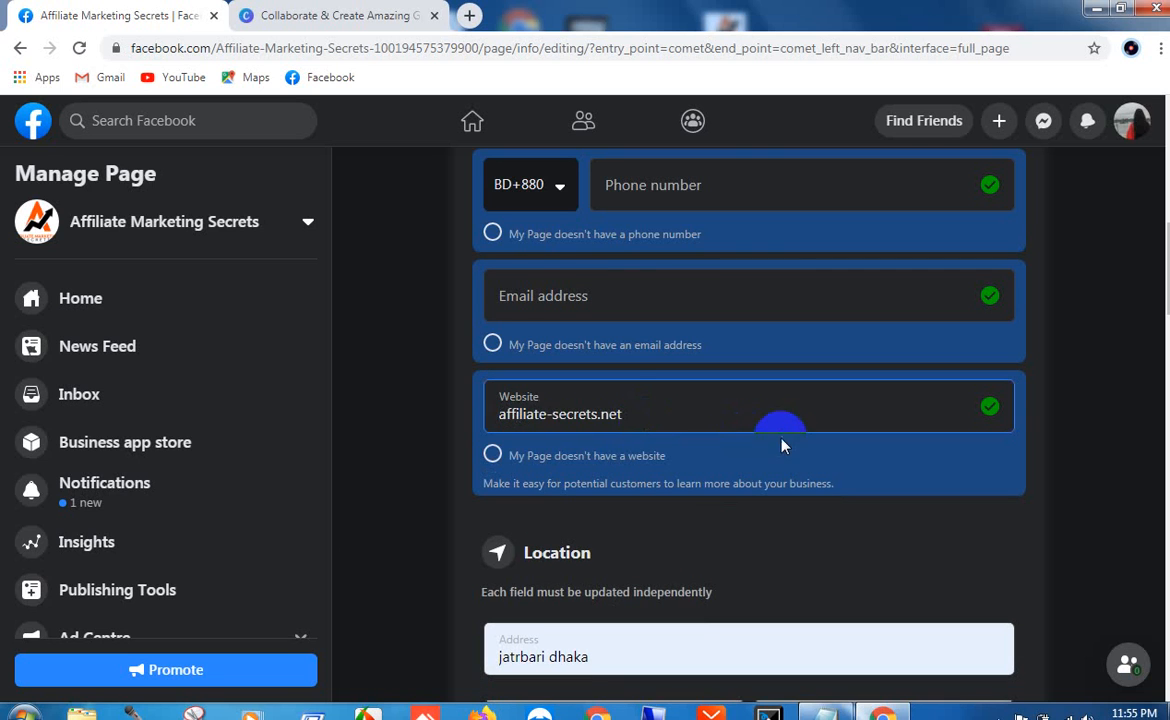
Step: Autofill the contact email address and phone number from the saved address entry and apply the change
{"action": "left_click", "coordinate": [608, 296]}
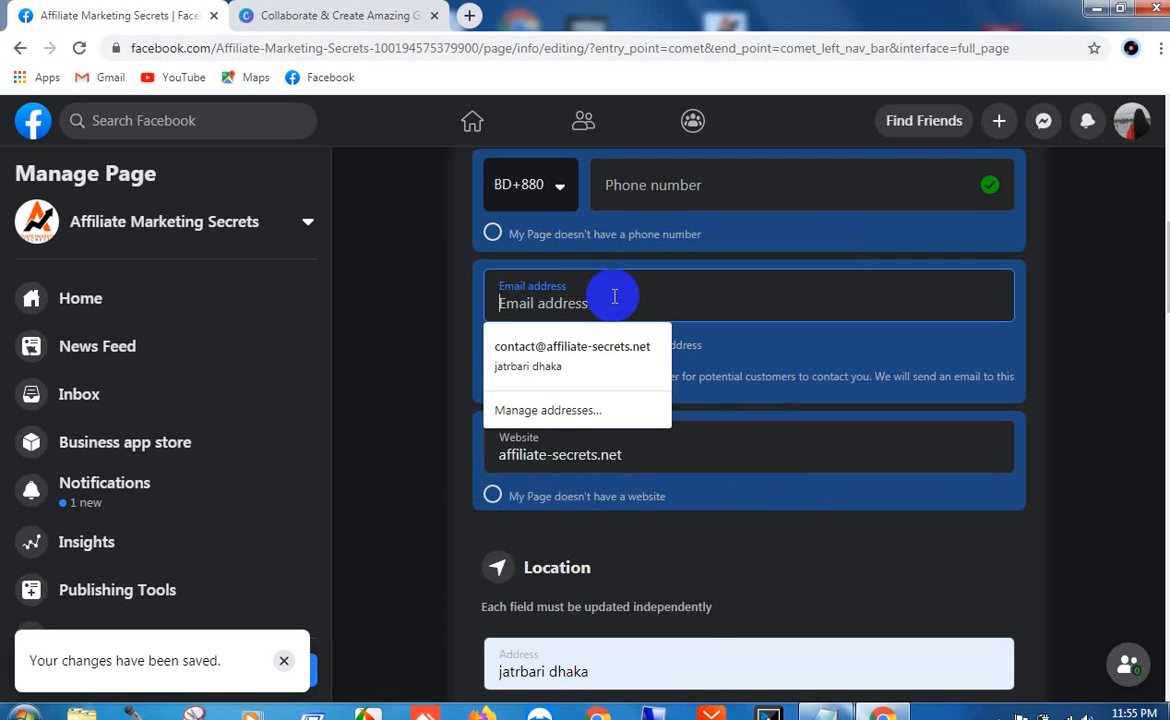
{"action": "left_click", "coordinate": [600, 357]}
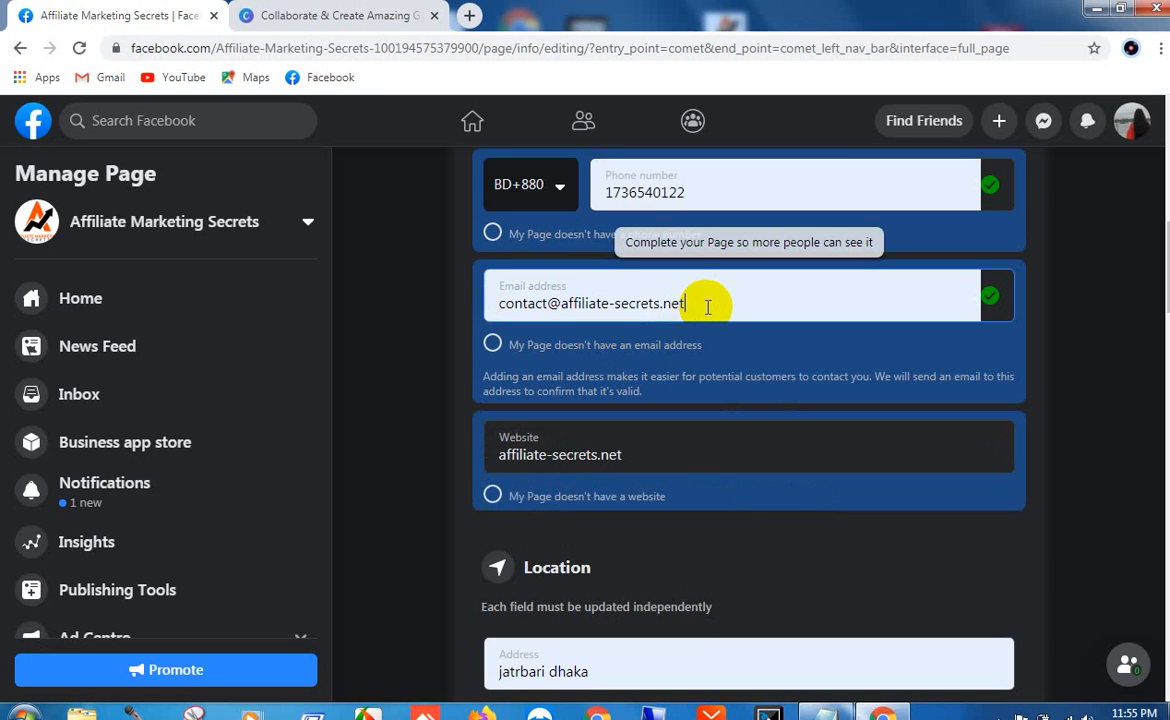
{"action": "left_click_drag", "start_coordinate": [707, 307], "coordinate": [563, 318]}
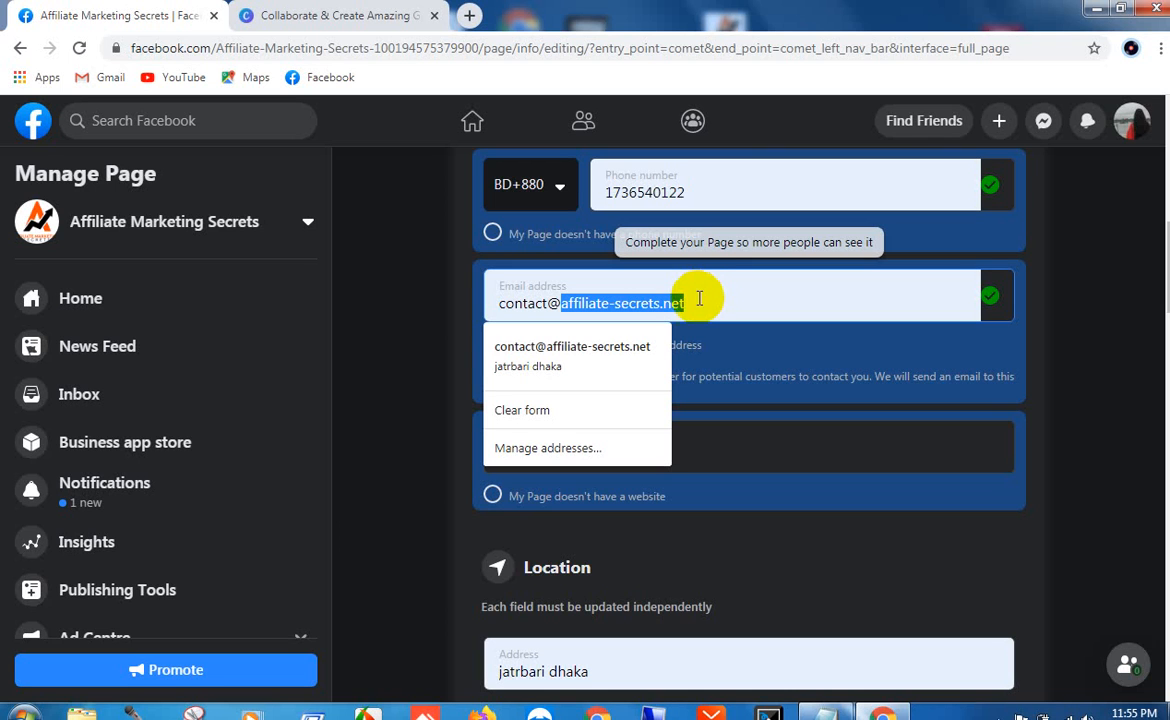
{"action": "left_click", "coordinate": [797, 366]}
{"action": "left_click", "coordinate": [659, 327]}
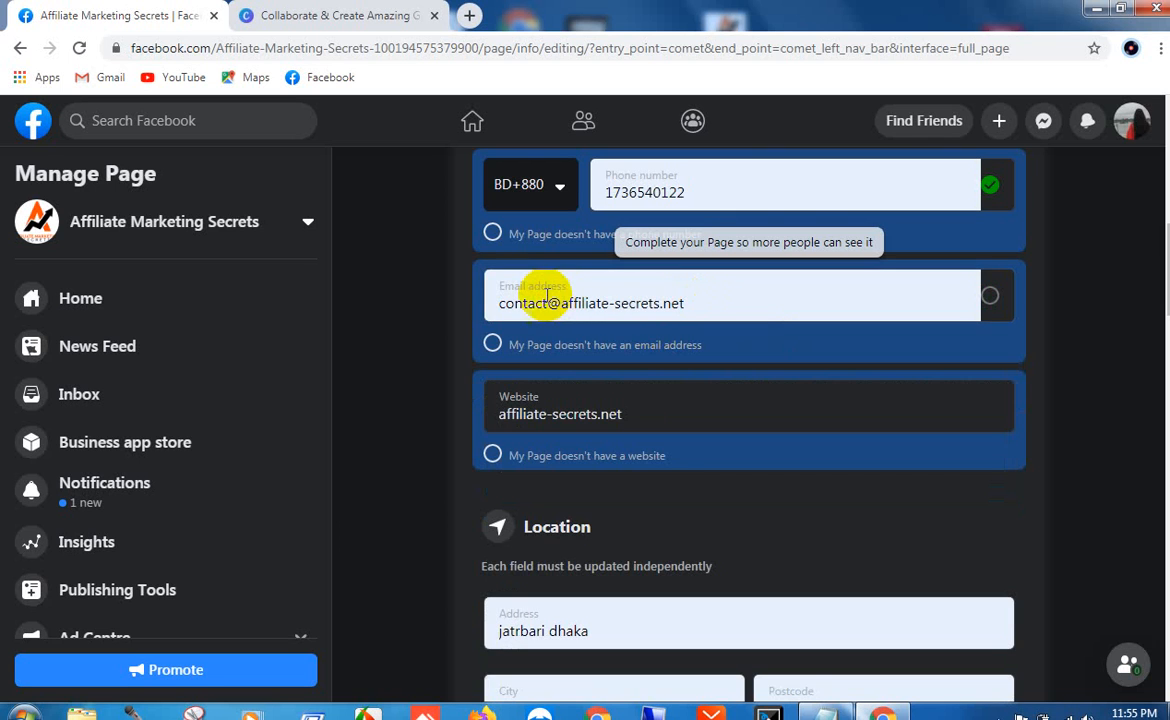
Step: Add New York, NY, US as the Page's service area
{"action": "scroll", "coordinate": [614, 320], "scroll_direction": "down", "scroll_amount": 2}
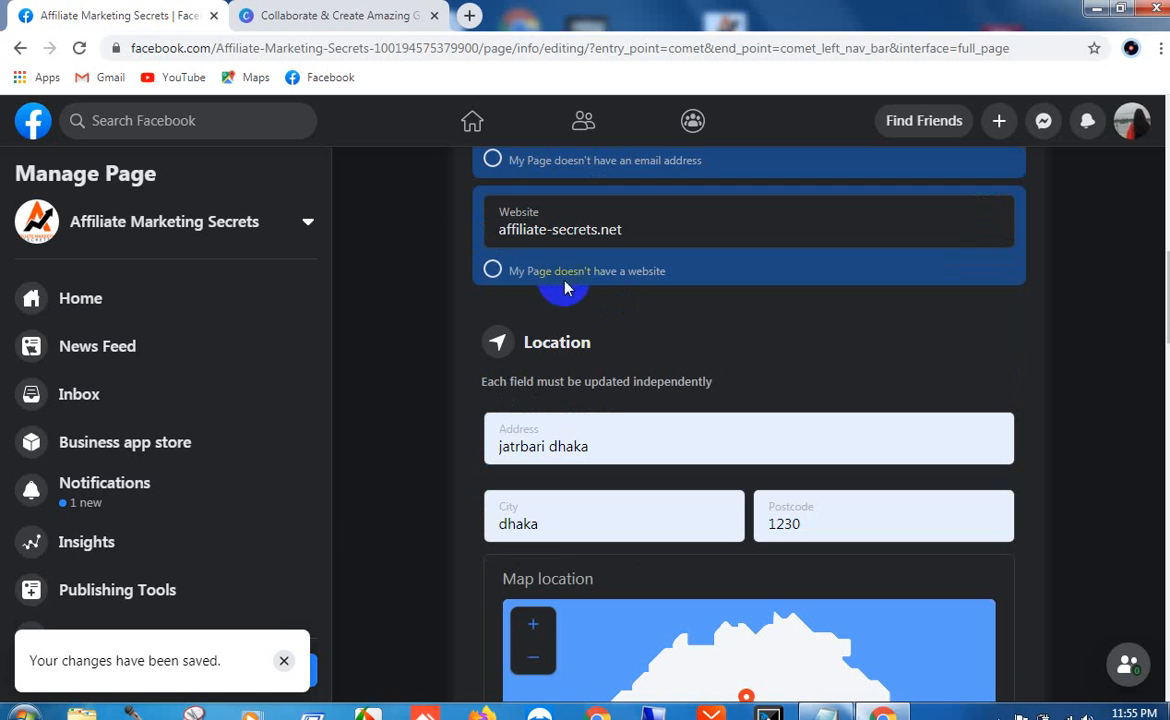
{"action": "scroll", "coordinate": [655, 395], "scroll_direction": "down", "scroll_amount": 1}
{"action": "scroll", "coordinate": [661, 402], "scroll_direction": "down", "scroll_amount": 1}
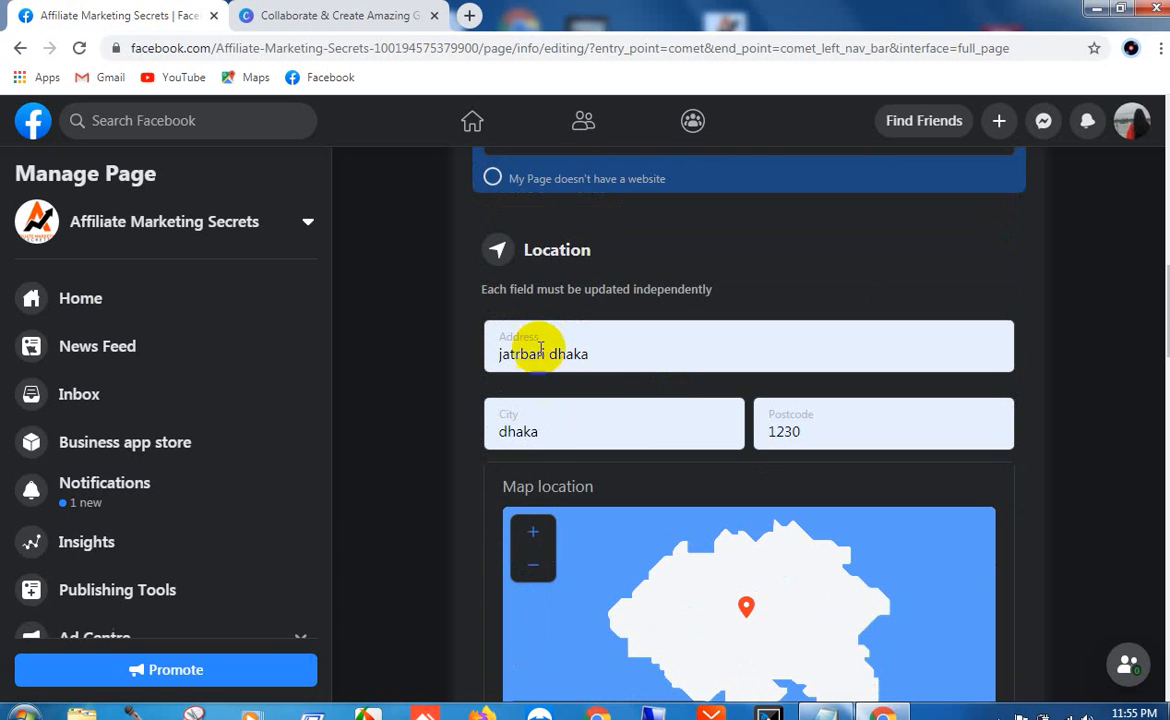
{"action": "scroll", "coordinate": [618, 356], "scroll_direction": "up", "scroll_amount": 2}
{"action": "scroll", "coordinate": [660, 420], "scroll_direction": "down", "scroll_amount": 6}
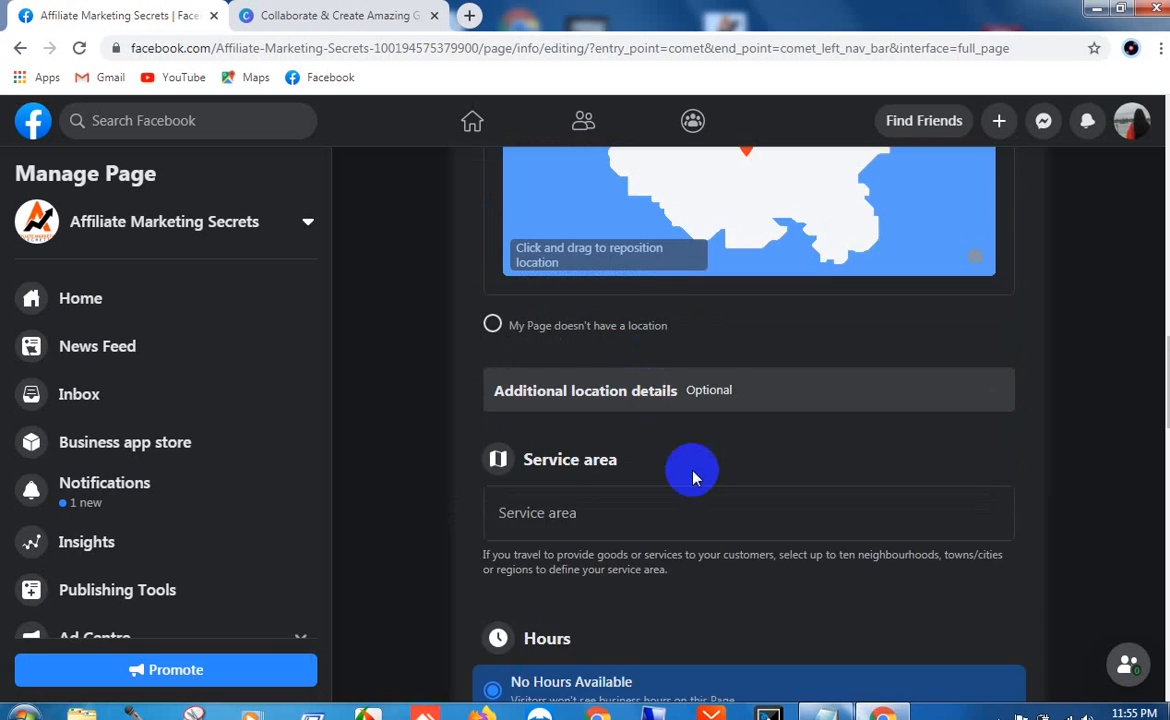
{"action": "scroll", "coordinate": [628, 382], "scroll_direction": "up", "scroll_amount": 1}
{"action": "scroll", "coordinate": [628, 382], "scroll_direction": "up", "scroll_amount": 1}
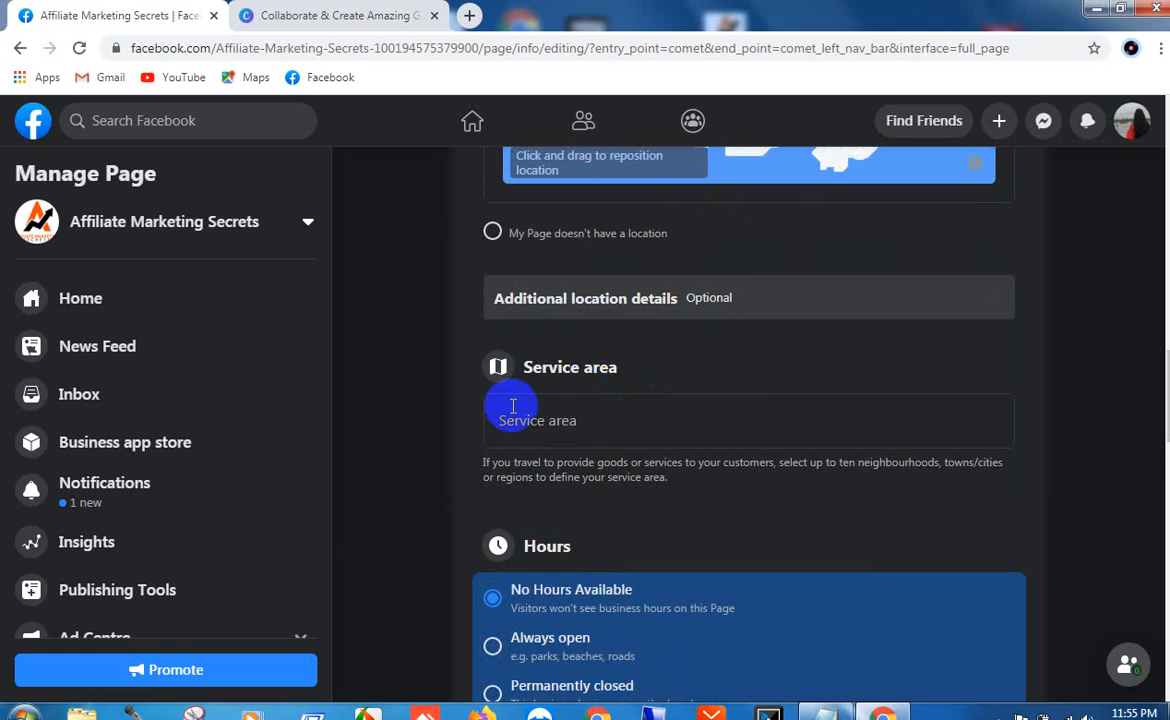
{"action": "left_click", "coordinate": [578, 420]}
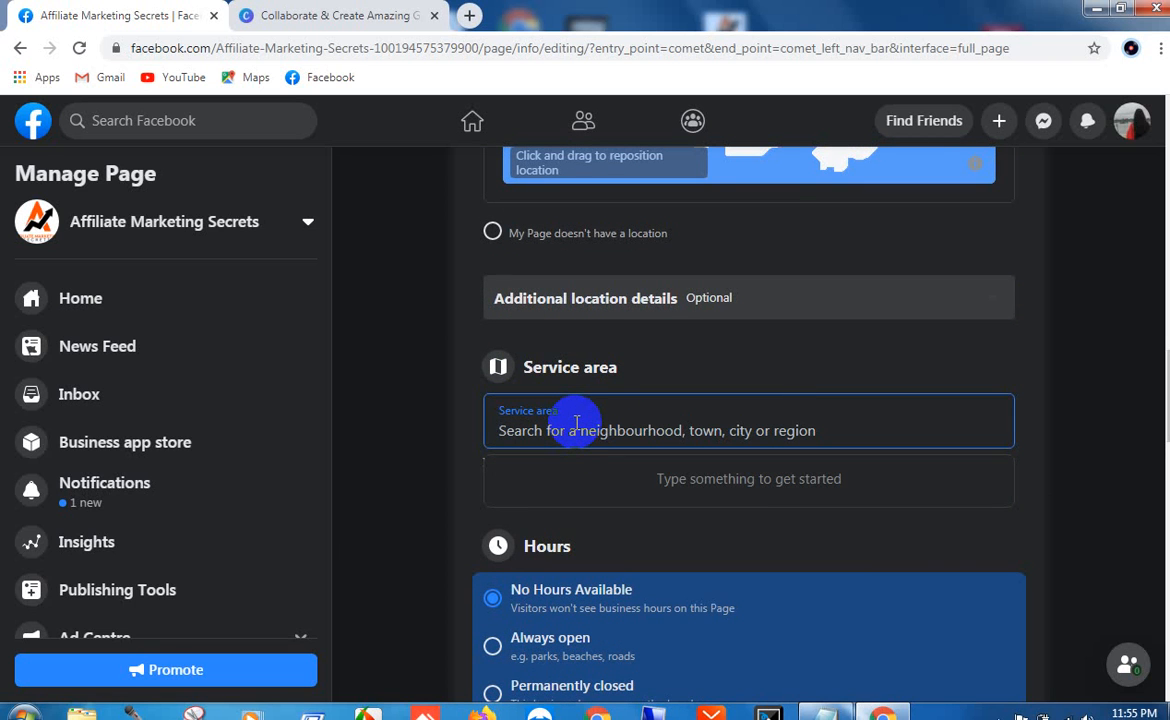
{"action": "type", "text": "new"}
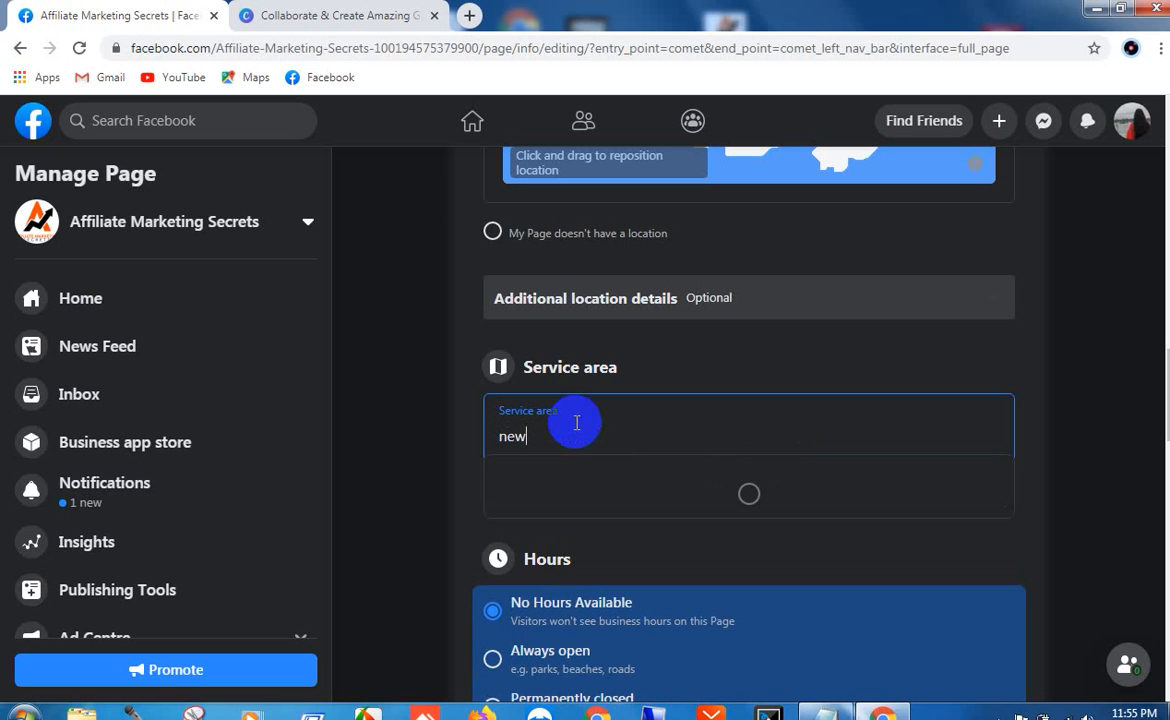
{"action": "key", "text": "BackSpace"}
{"action": "key", "text": "BackSpace"}
{"action": "key", "text": "BackSpace"}
{"action": "left_click", "coordinate": [628, 473]}
Step: Try the Open during selected hours option for the business hours and look over its weekday schedule
{"action": "scroll", "coordinate": [690, 430], "scroll_direction": "down", "scroll_amount": 3}
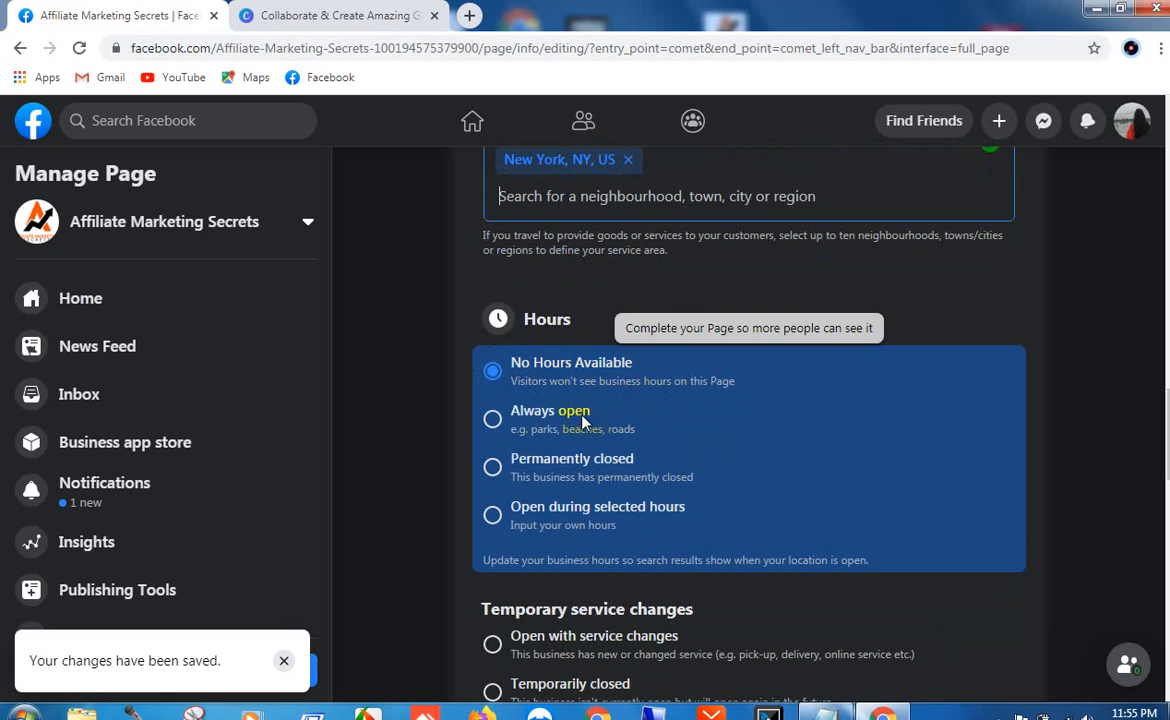
{"action": "scroll", "coordinate": [512, 452], "scroll_direction": "down", "scroll_amount": 1}
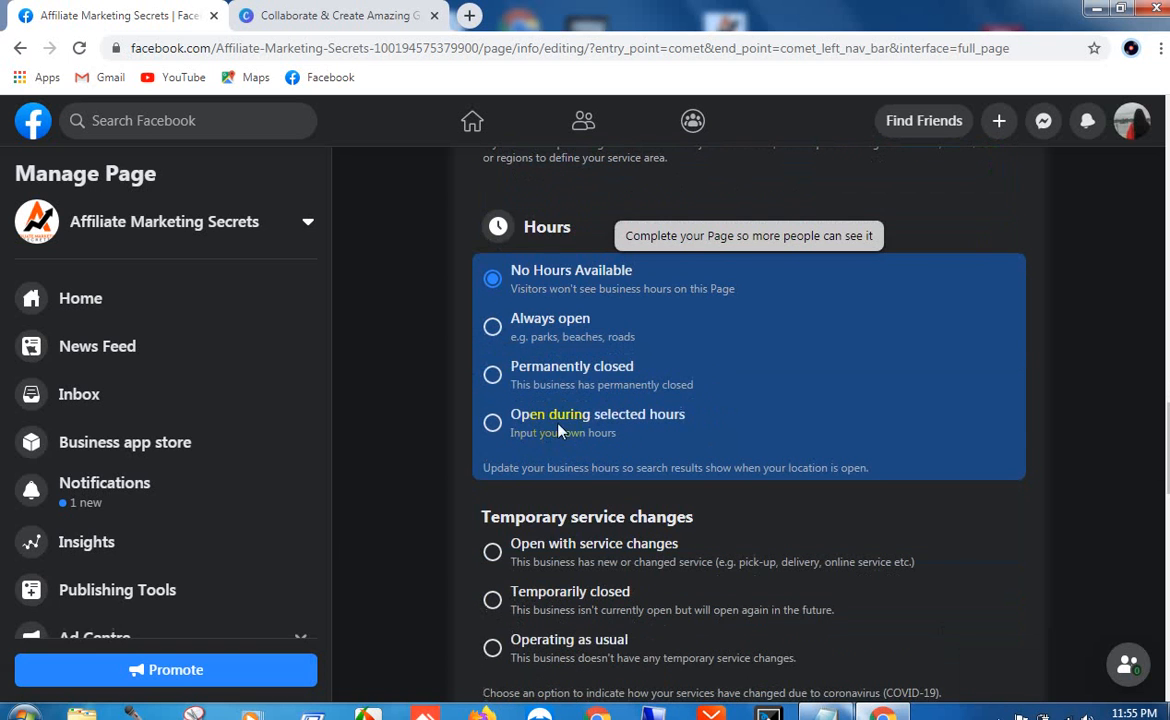
{"action": "left_click", "coordinate": [500, 428]}
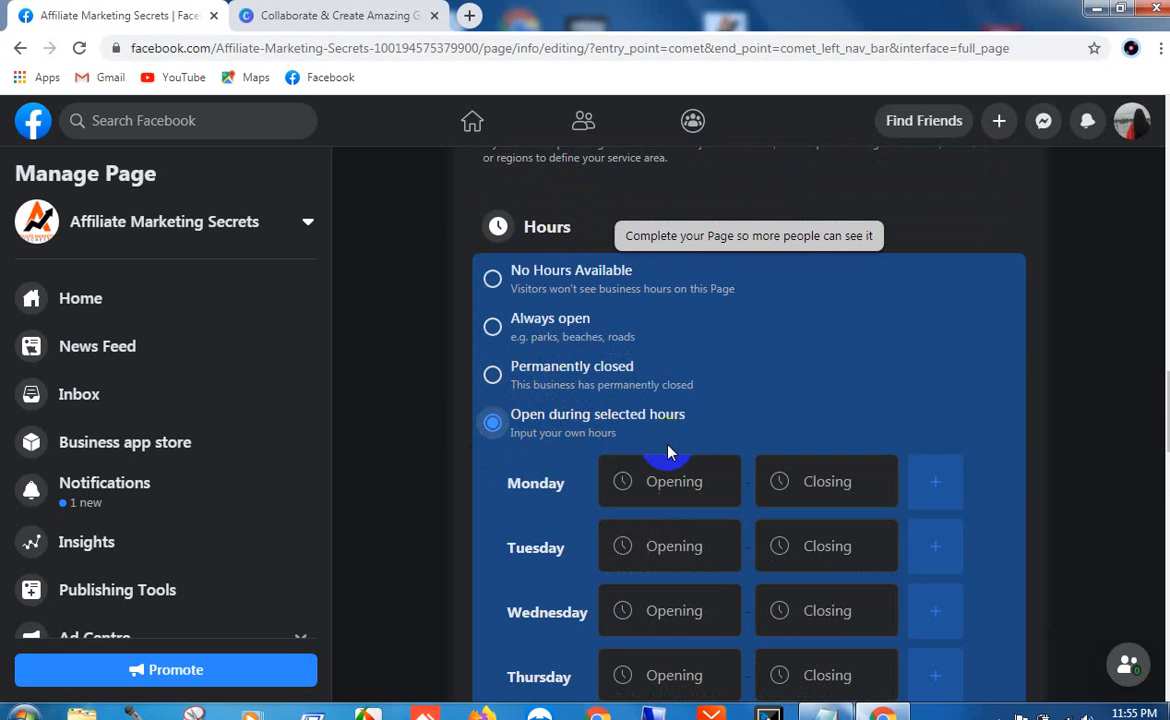
{"action": "scroll", "coordinate": [900, 398], "scroll_direction": "down", "scroll_amount": 3}
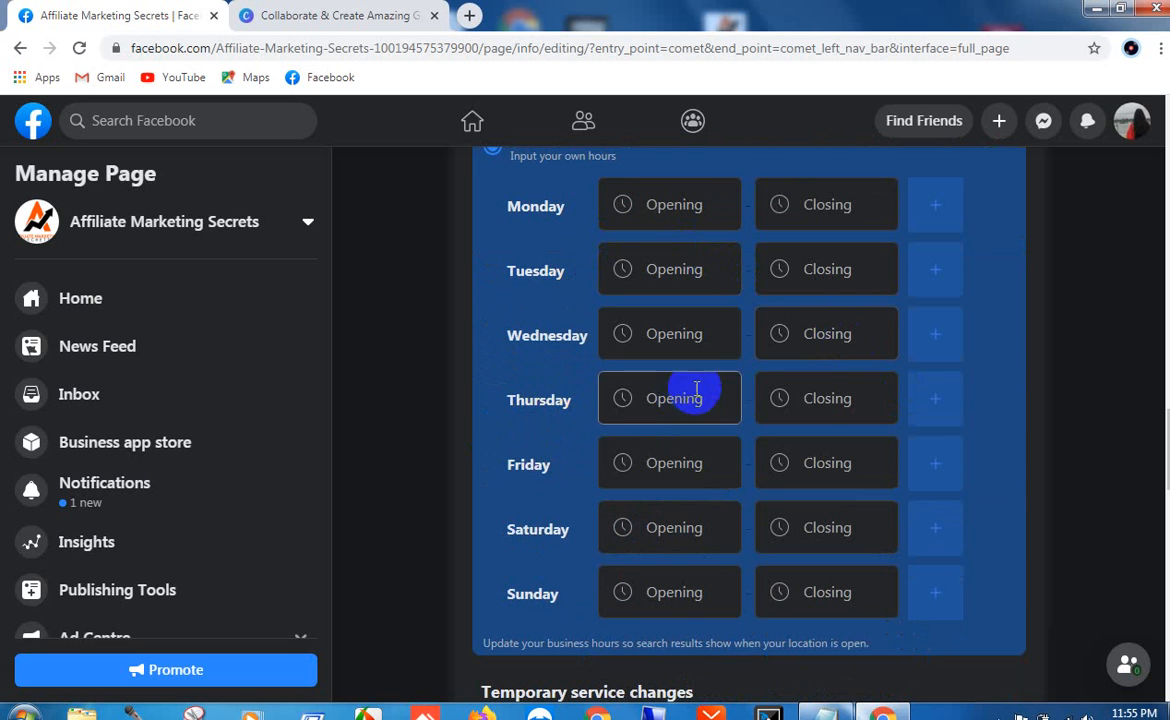
{"action": "scroll", "coordinate": [903, 411], "scroll_direction": "up", "scroll_amount": 3}
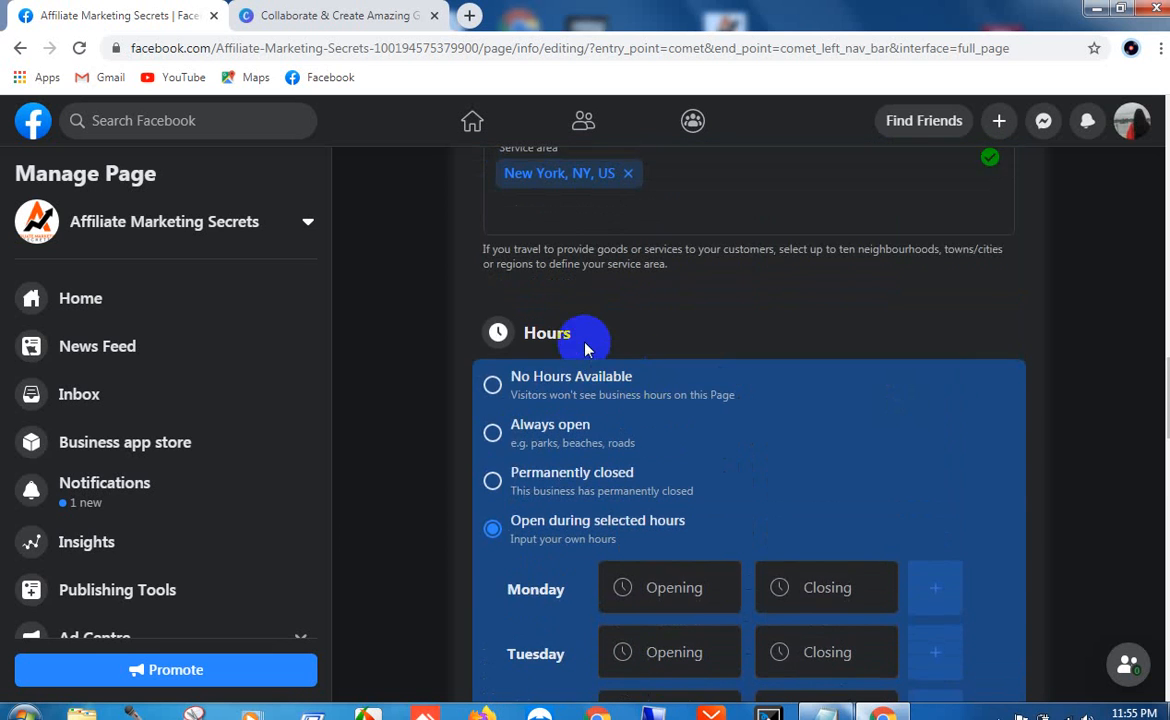
Step: Set the Page's business hours to Always open
{"action": "scroll", "coordinate": [588, 347], "scroll_direction": "up", "scroll_amount": 3}
{"action": "scroll", "coordinate": [587, 484], "scroll_direction": "down", "scroll_amount": 3}
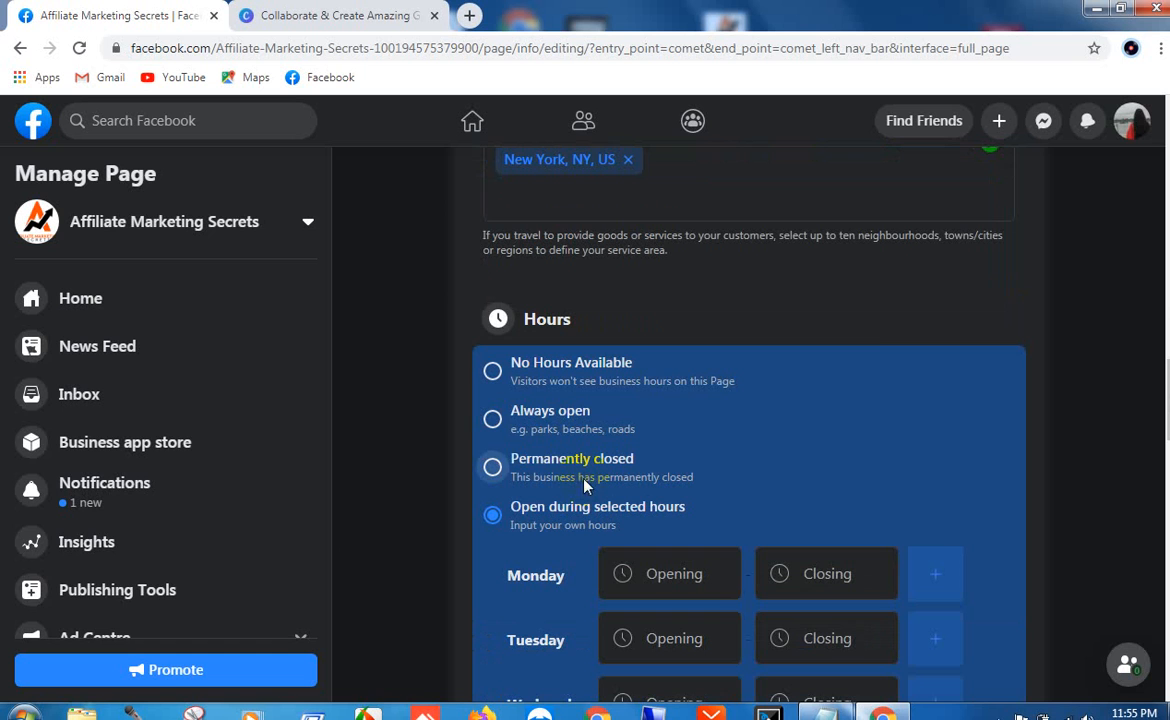
{"action": "left_click", "coordinate": [494, 422]}
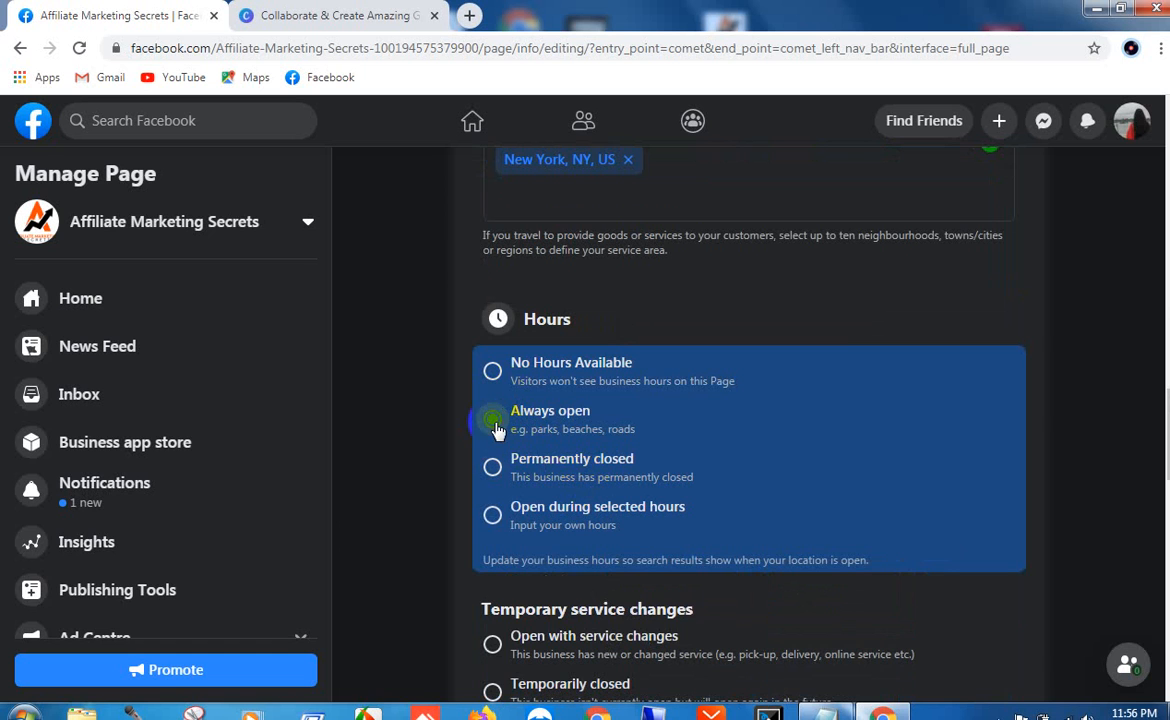
Step: Activate the Privacy Policy link field for editing and dismiss the Windows color scheme prompt without choosing an option
{"action": "scroll", "coordinate": [840, 402], "scroll_direction": "down", "scroll_amount": 3}
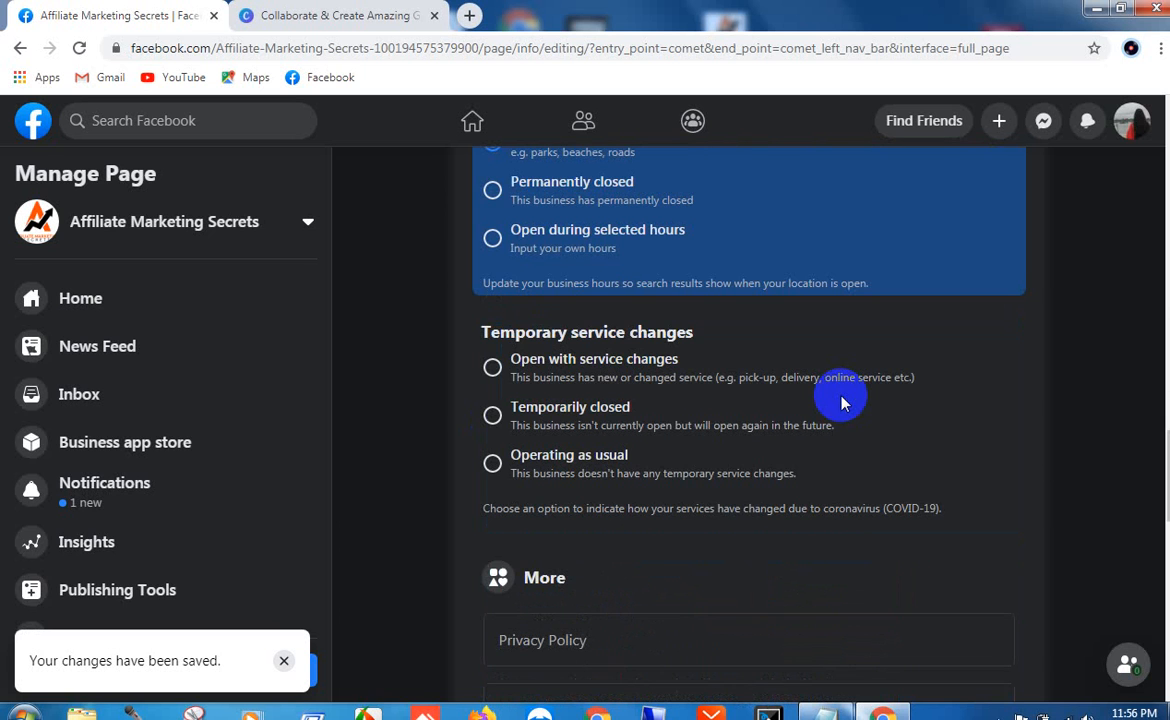
{"action": "scroll", "coordinate": [840, 402], "scroll_direction": "down", "scroll_amount": 3}
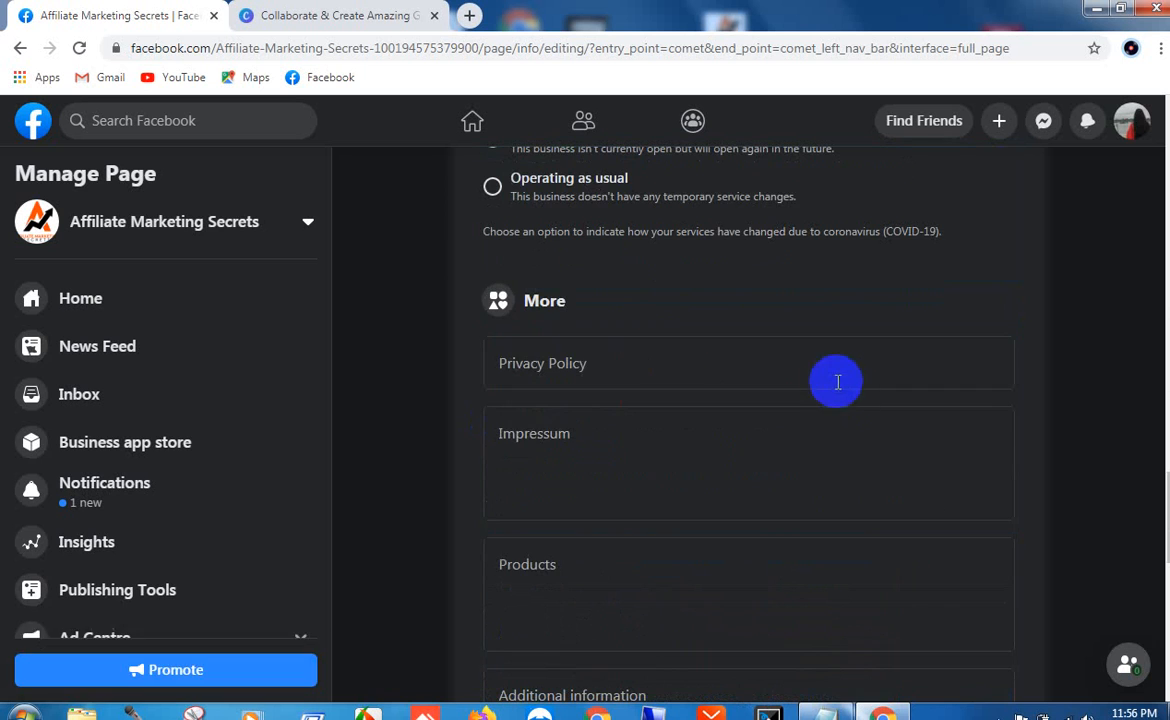
{"action": "left_click", "coordinate": [617, 365]}
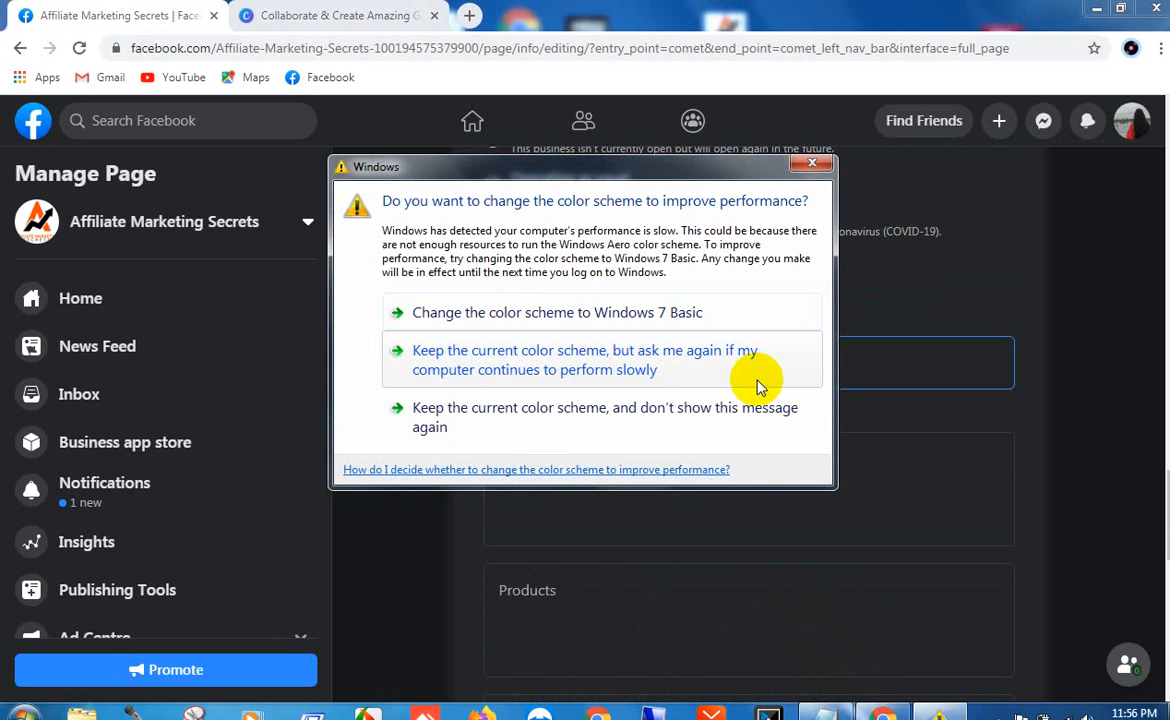
{"action": "left_click", "coordinate": [812, 163]}
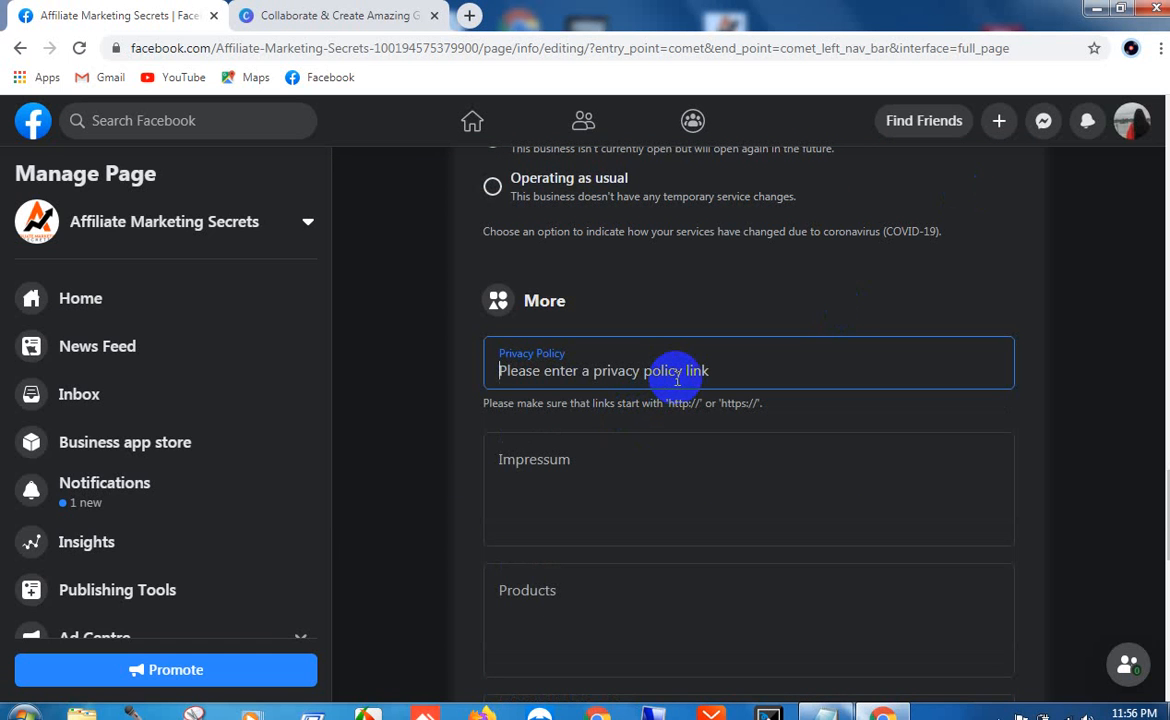
Step: Copy the domain affiliate-secrets.net out of the contact email address
{"action": "scroll", "coordinate": [710, 345], "scroll_direction": "up", "scroll_amount": 10}
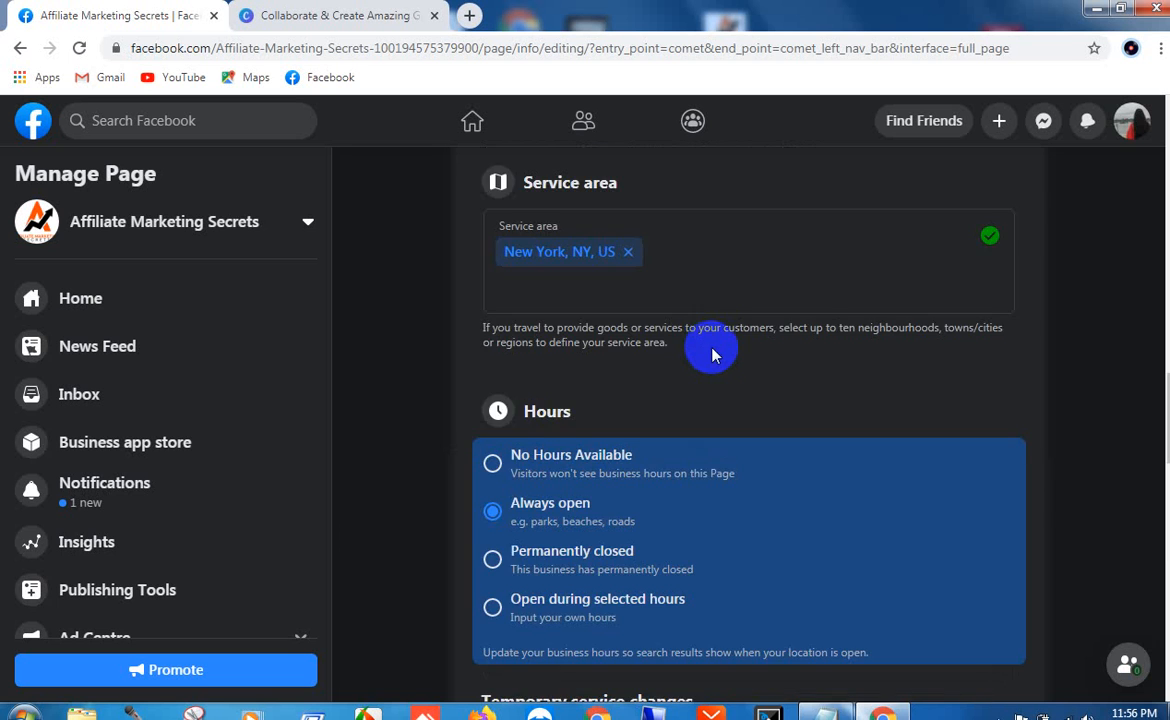
{"action": "scroll", "coordinate": [710, 352], "scroll_direction": "up", "scroll_amount": 5}
{"action": "left_click_drag", "start_coordinate": [712, 352], "coordinate": [672, 347]}
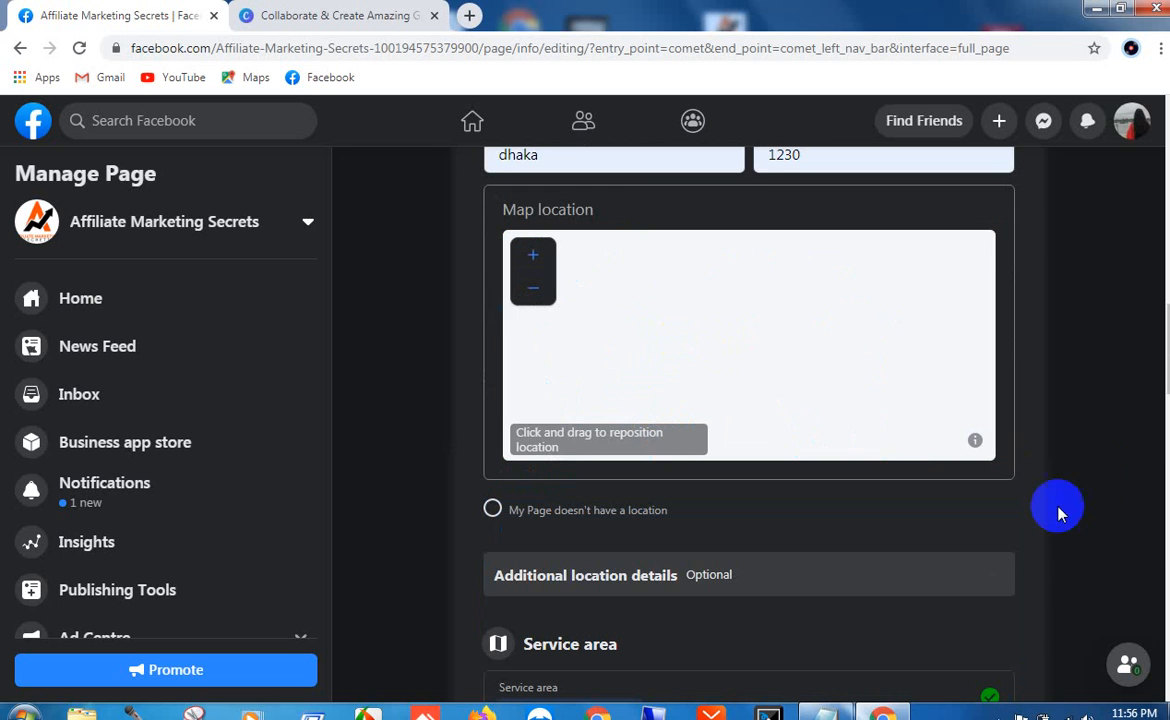
{"action": "scroll", "coordinate": [1094, 482], "scroll_direction": "up", "scroll_amount": 5}
{"action": "left_click_drag", "start_coordinate": [705, 300], "coordinate": [563, 303]}
{"action": "key", "text": "ctrl+c"}
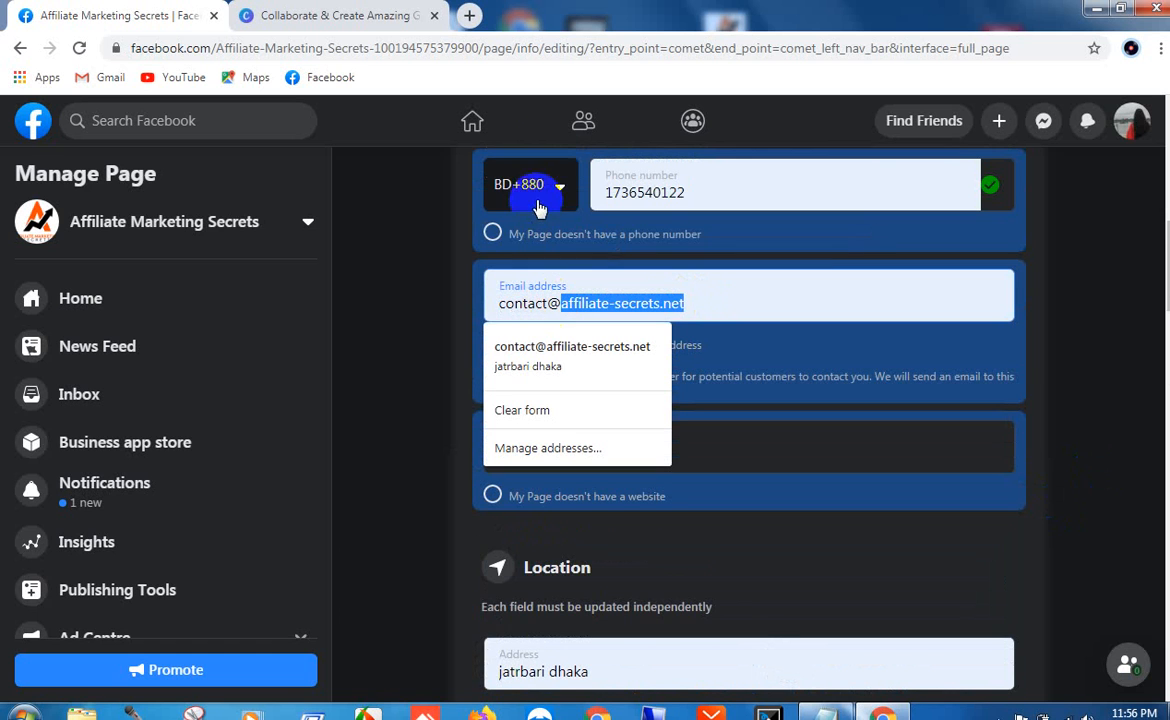
Step: Load affiliate-secrets.net in a new browser tab and close the surplus new tab
{"action": "double_click", "coordinate": [470, 17]}
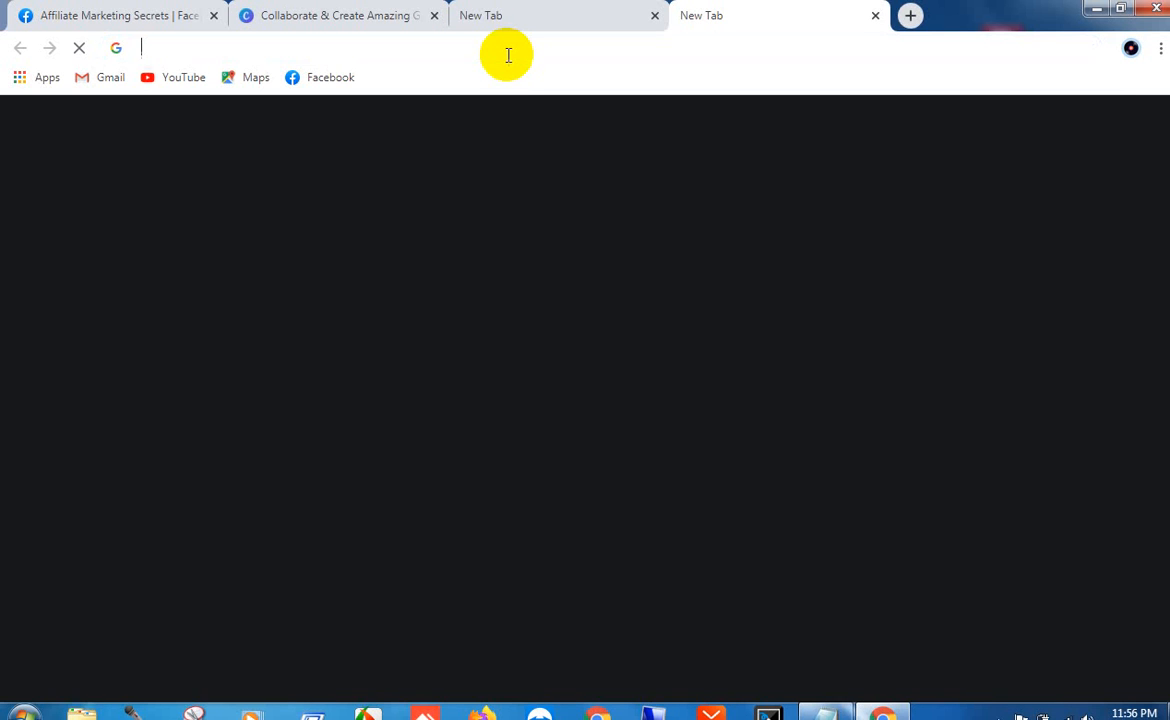
{"action": "left_click", "coordinate": [507, 55]}
{"action": "key", "text": "ctrl+v"}
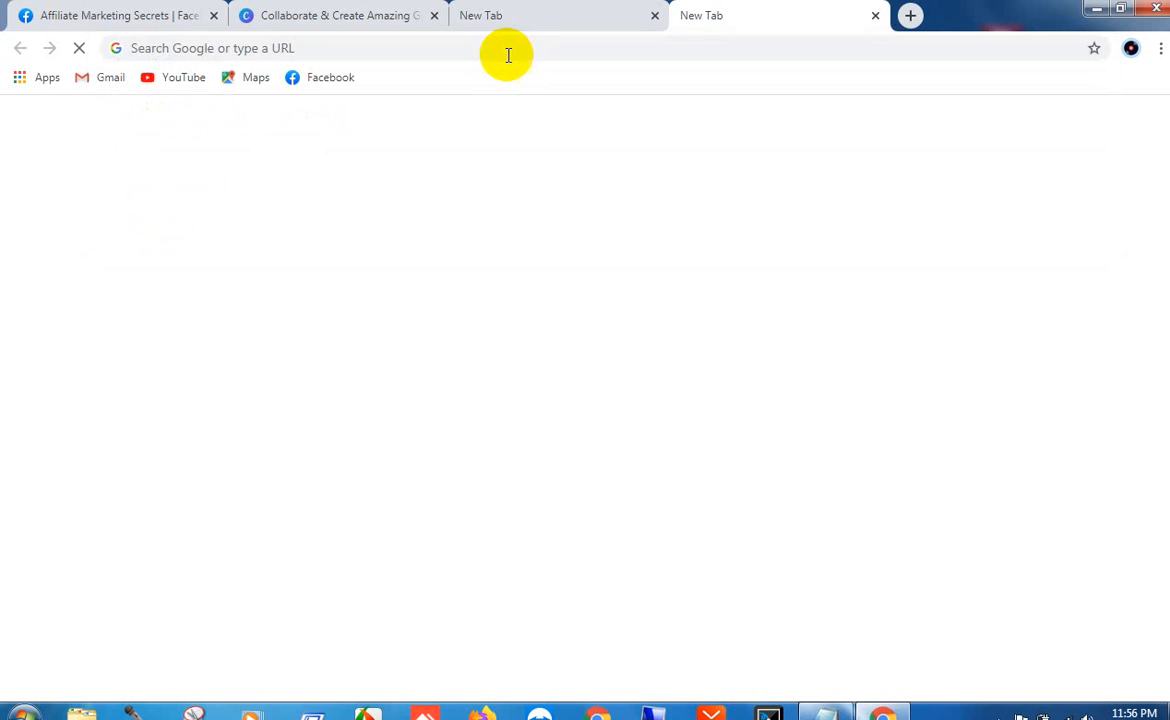
{"action": "left_click", "coordinate": [653, 16]}
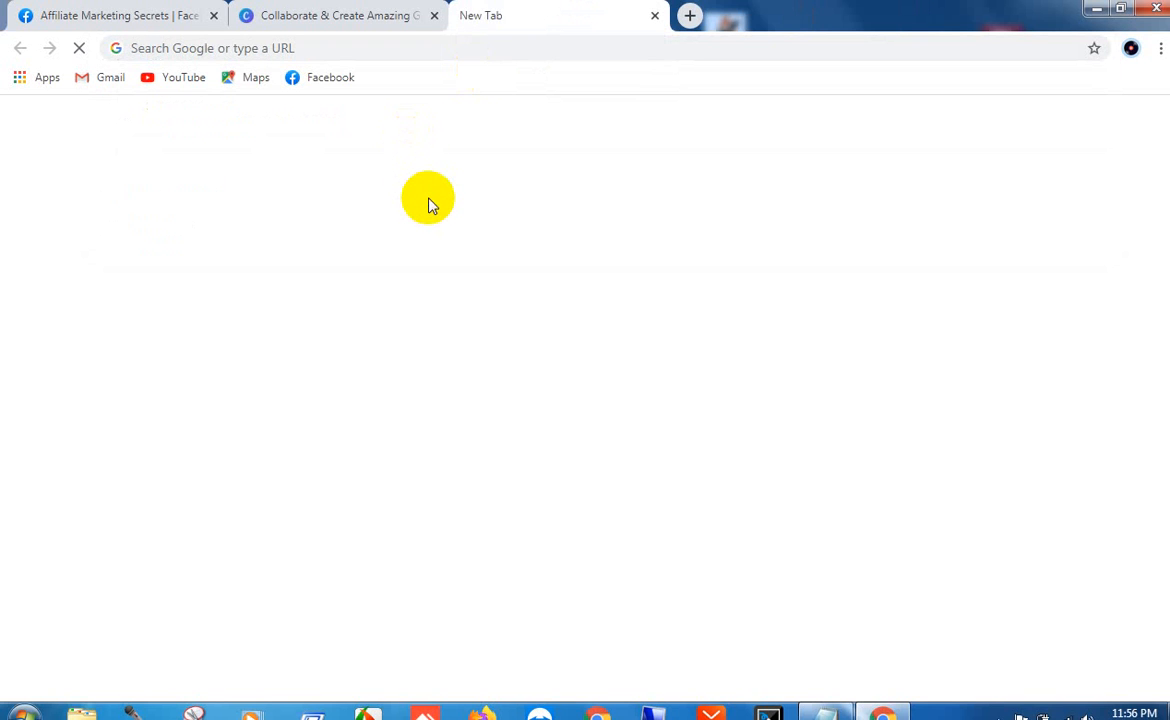
Step: Close the Canva tab and return to the Facebook Page info tab
{"action": "left_click", "coordinate": [363, 10]}
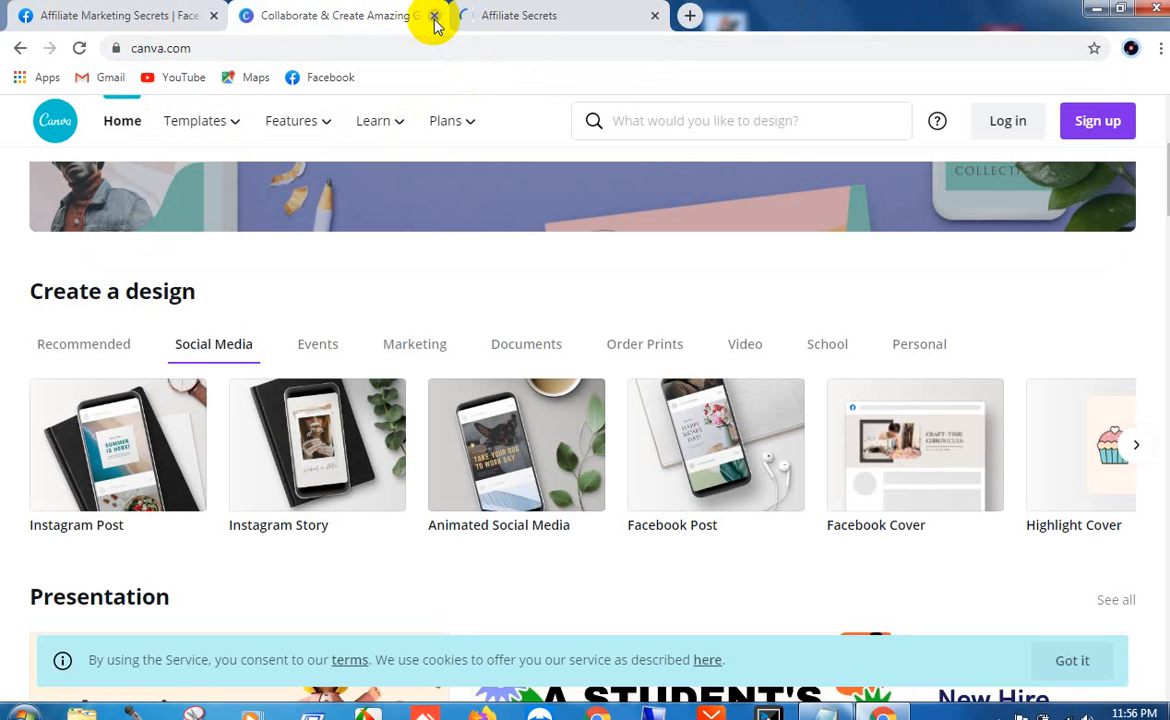
{"action": "left_click", "coordinate": [434, 16]}
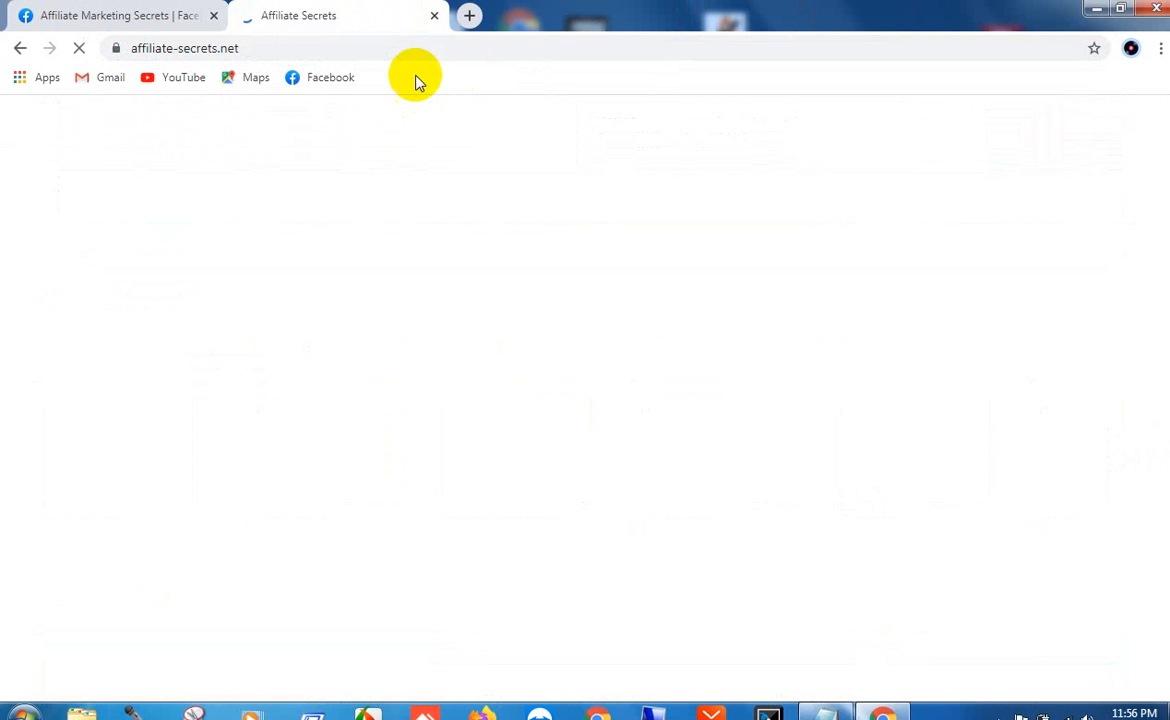
{"action": "left_click", "coordinate": [105, 14]}
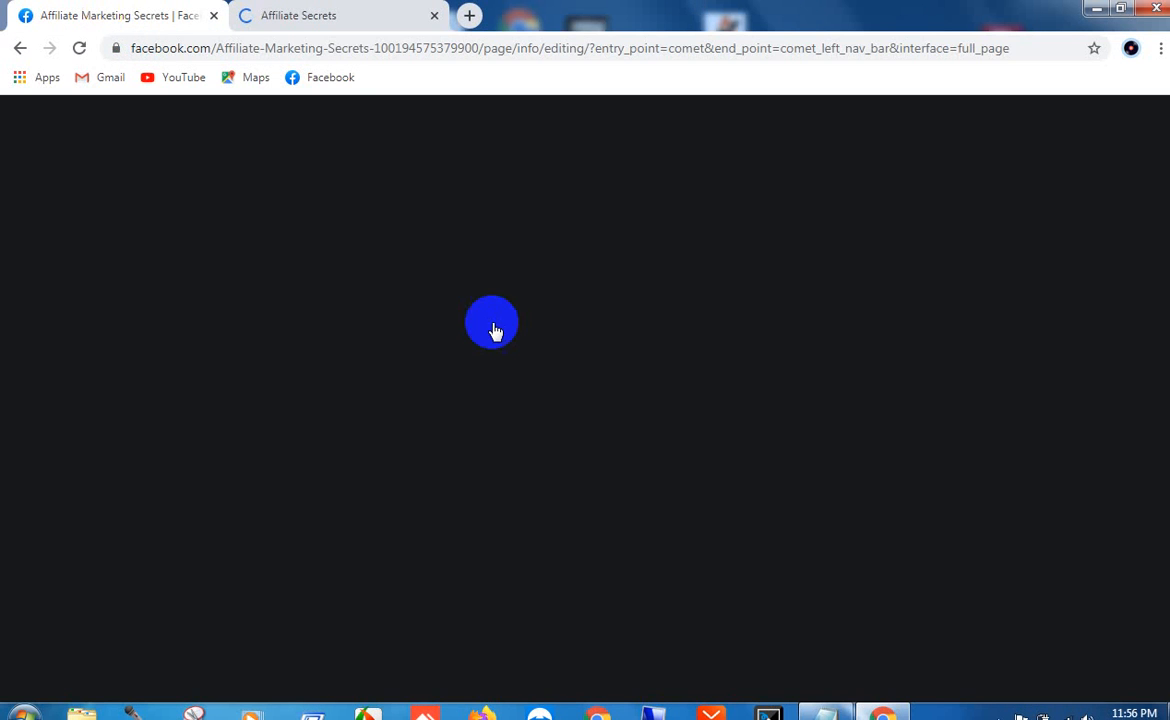
Step: Review the remaining Page info fields, including Products, Additional information, Wi-Fi, price range and other accounts
{"action": "scroll", "coordinate": [491, 315], "scroll_direction": "down", "scroll_amount": 3}
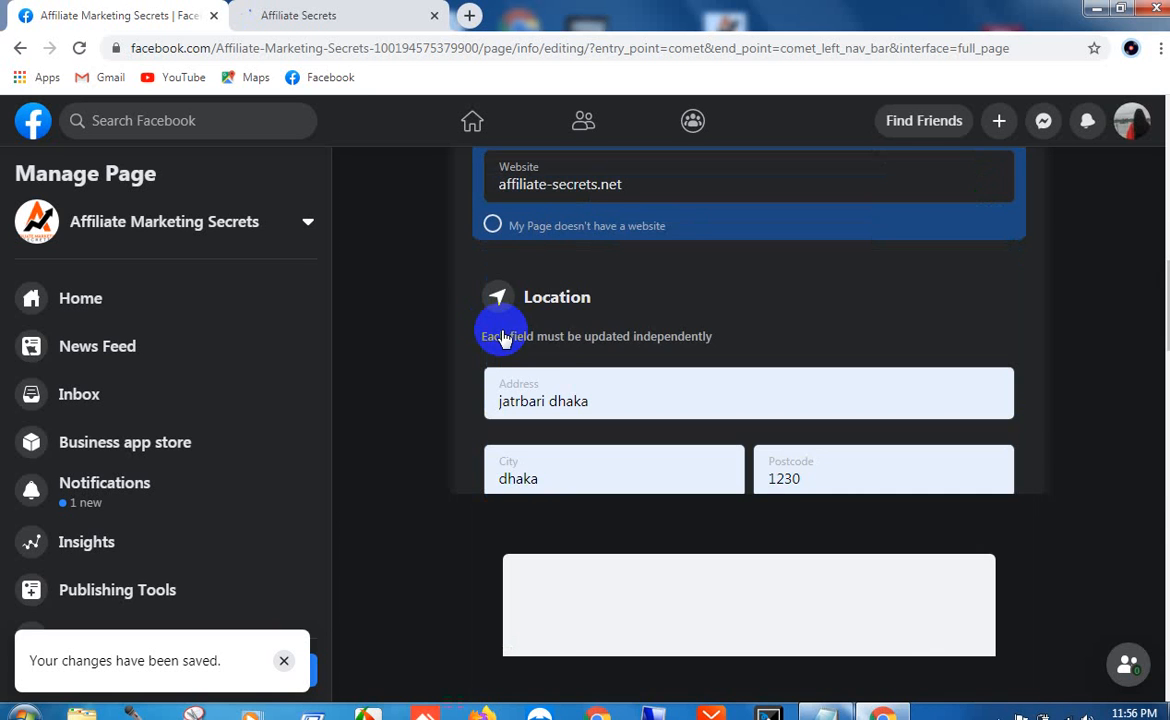
{"action": "scroll", "coordinate": [487, 347], "scroll_direction": "down", "scroll_amount": 15}
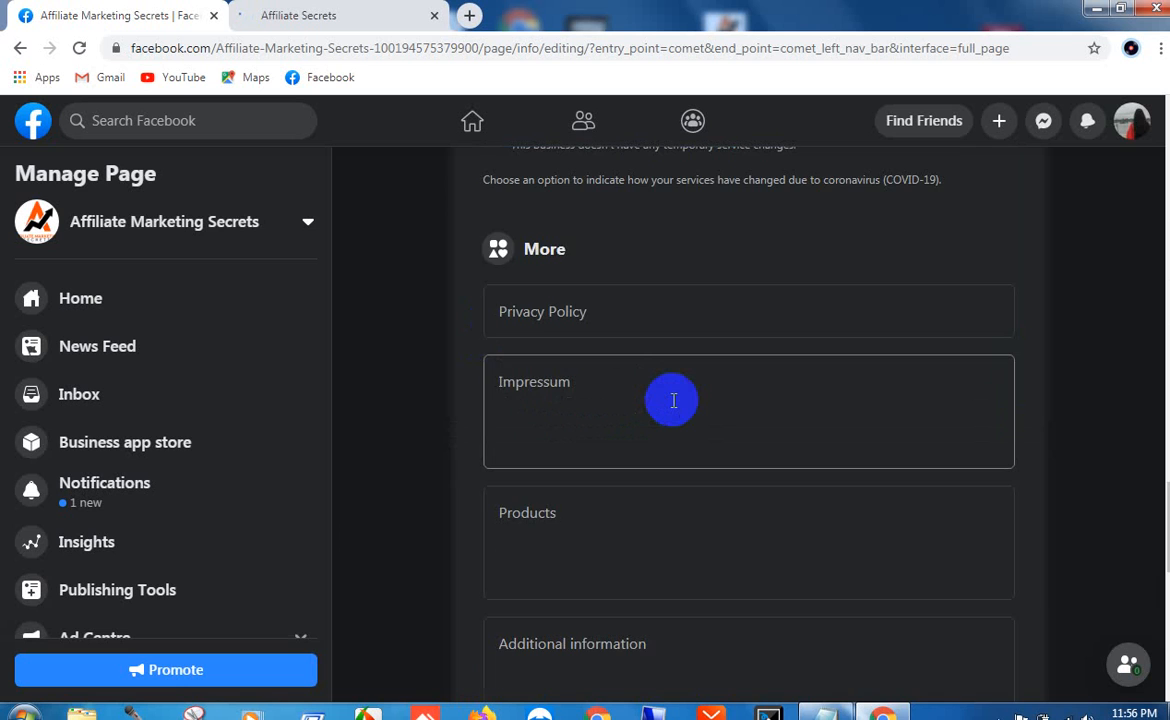
{"action": "scroll", "coordinate": [674, 400], "scroll_direction": "down", "scroll_amount": 3}
{"action": "left_click", "coordinate": [675, 281]}
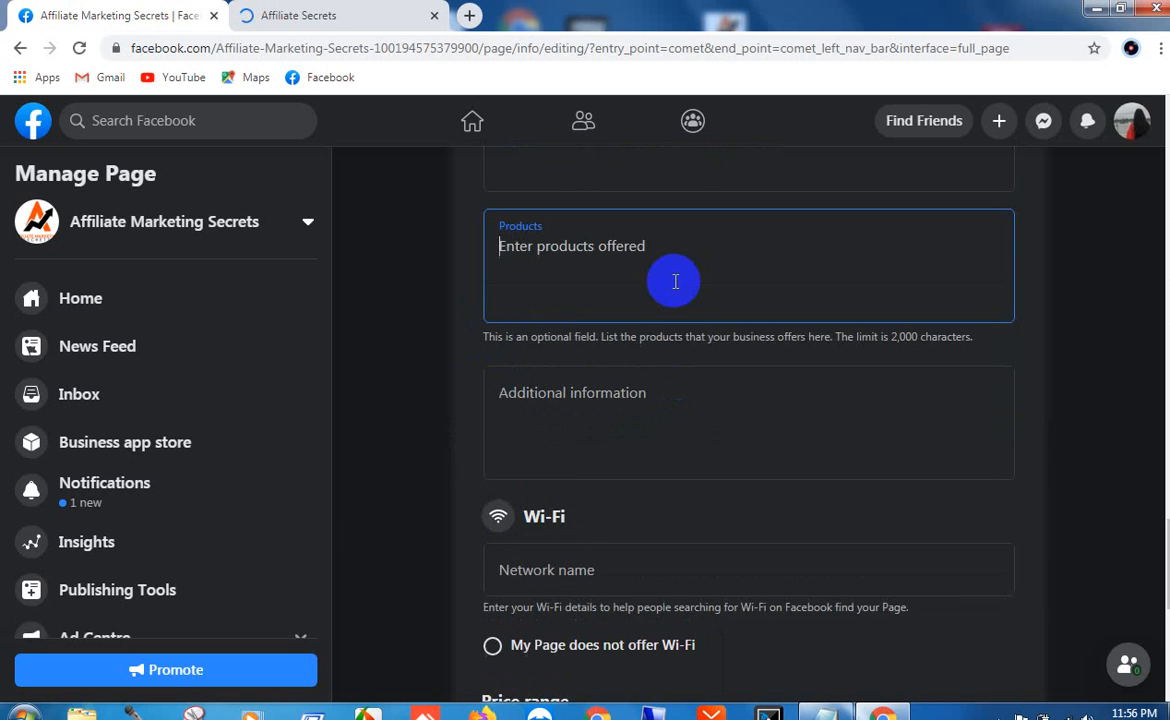
{"action": "left_click", "coordinate": [674, 434]}
{"action": "left_click", "coordinate": [697, 302]}
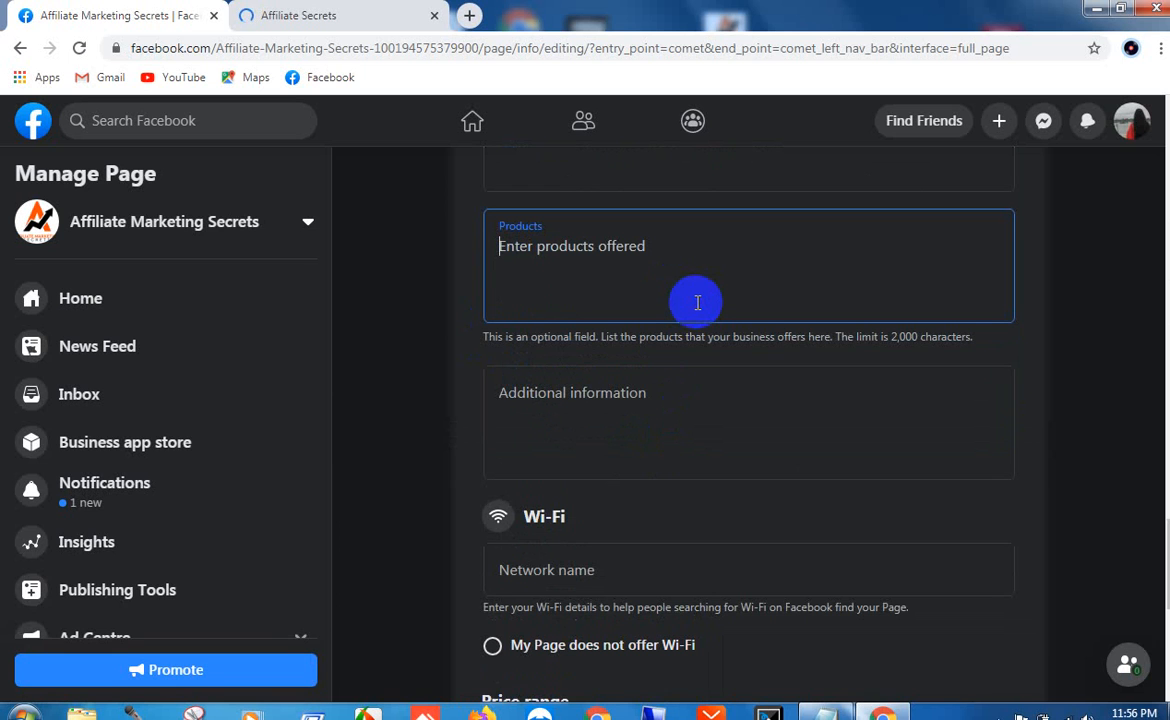
{"action": "scroll", "coordinate": [699, 302], "scroll_direction": "down", "scroll_amount": 2}
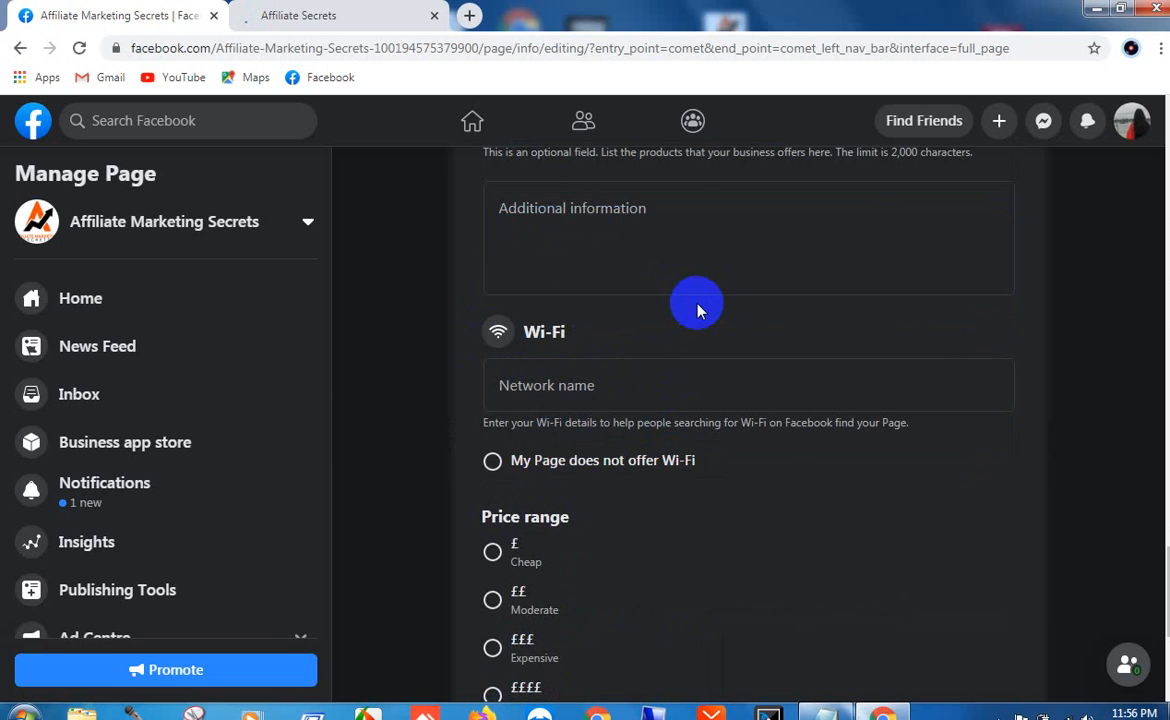
{"action": "scroll", "coordinate": [715, 315], "scroll_direction": "down", "scroll_amount": 3}
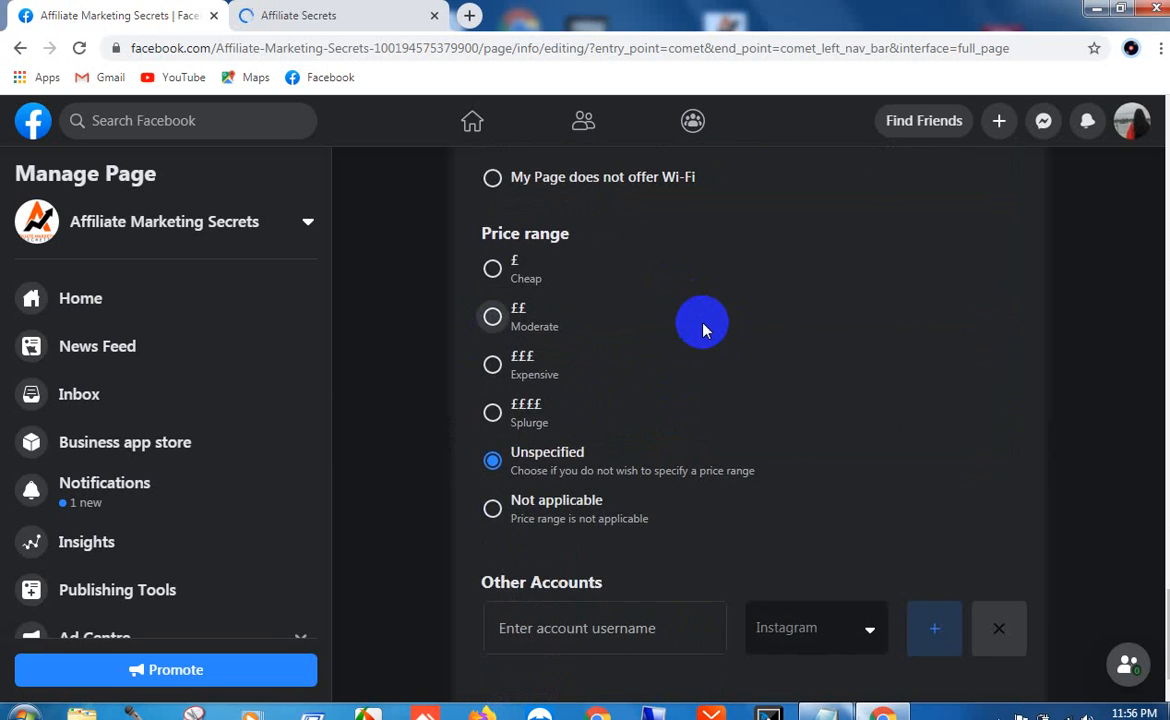
{"action": "scroll", "coordinate": [703, 330], "scroll_direction": "up", "scroll_amount": 10}
{"action": "scroll", "coordinate": [703, 325], "scroll_direction": "up", "scroll_amount": 3}
{"action": "scroll", "coordinate": [1084, 360], "scroll_direction": "up", "scroll_amount": 3}
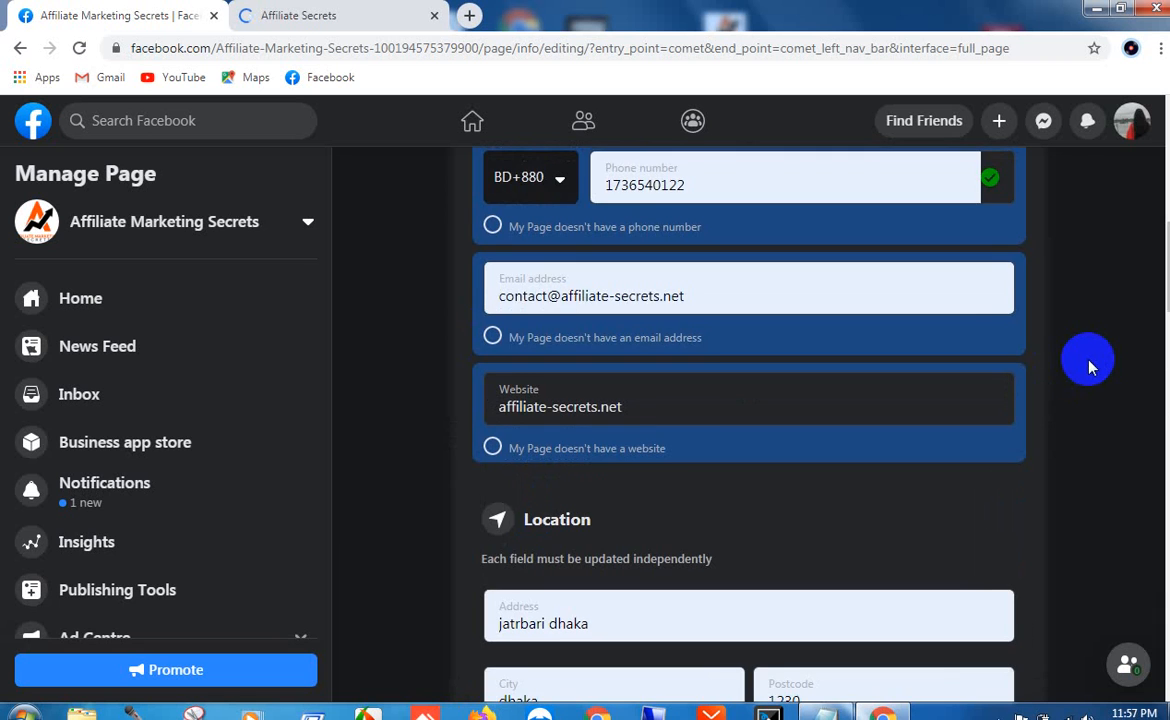
Step: Check the loading state of the affiliate-secrets.net tab and return to the Page info form
{"action": "scroll", "coordinate": [1000, 330], "scroll_direction": "down", "scroll_amount": 3}
{"action": "left_click", "coordinate": [253, 8]}
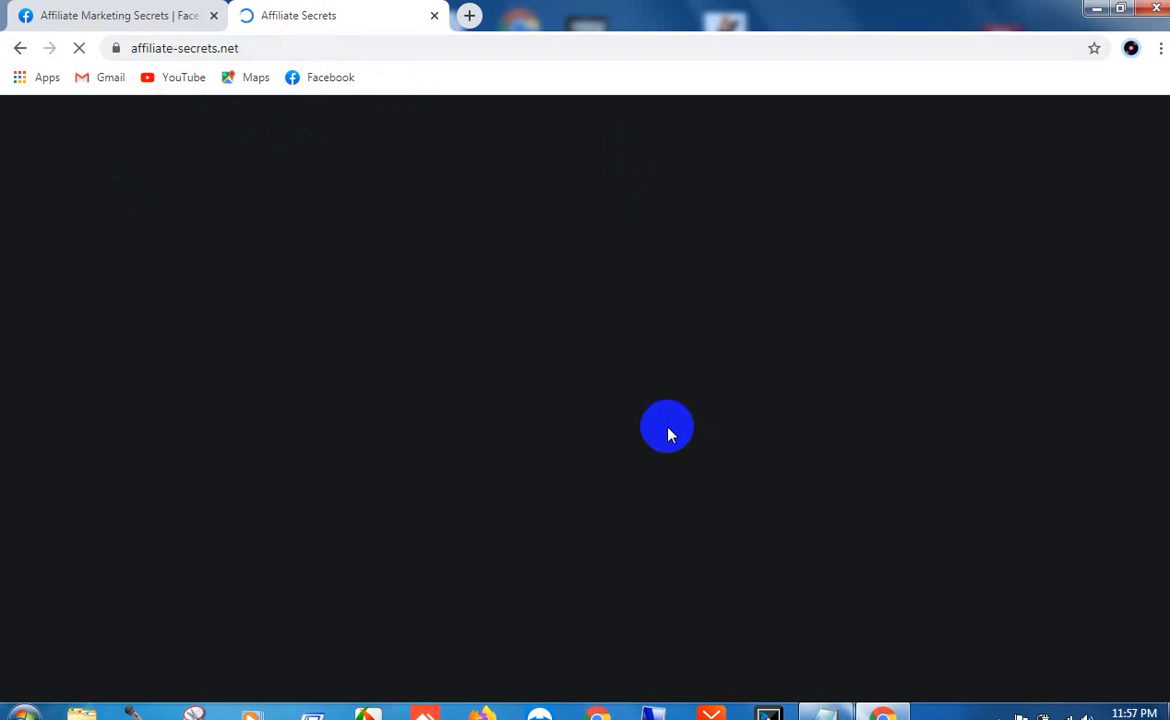
{"action": "left_click", "coordinate": [166, 9]}
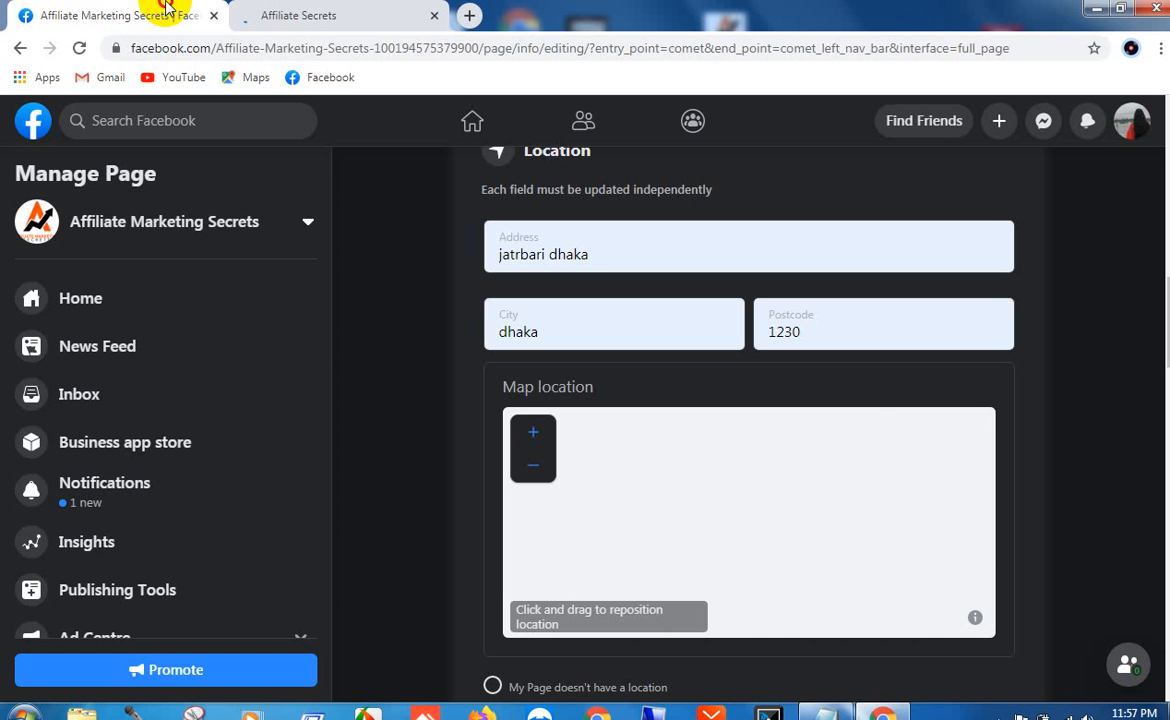
Step: Enter affiliate-secrets.net as the Privacy Policy link in the More section
{"action": "scroll", "coordinate": [1108, 400], "scroll_direction": "down", "scroll_amount": 5}
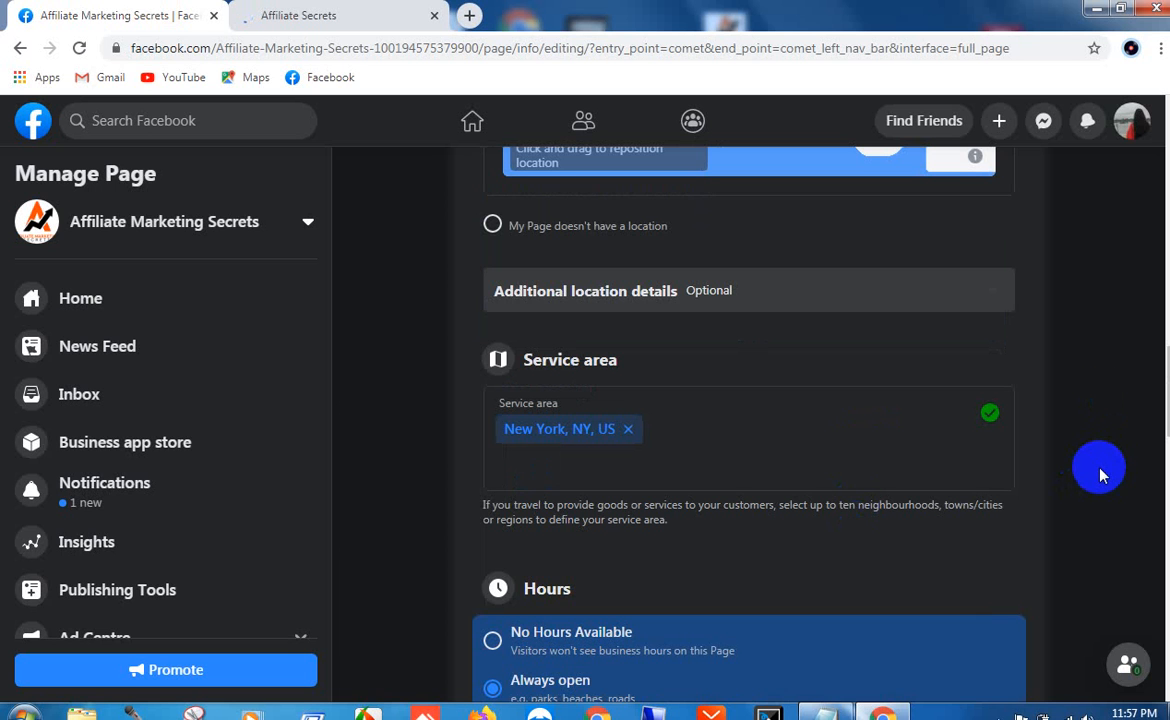
{"action": "scroll", "coordinate": [1078, 446], "scroll_direction": "down", "scroll_amount": 10}
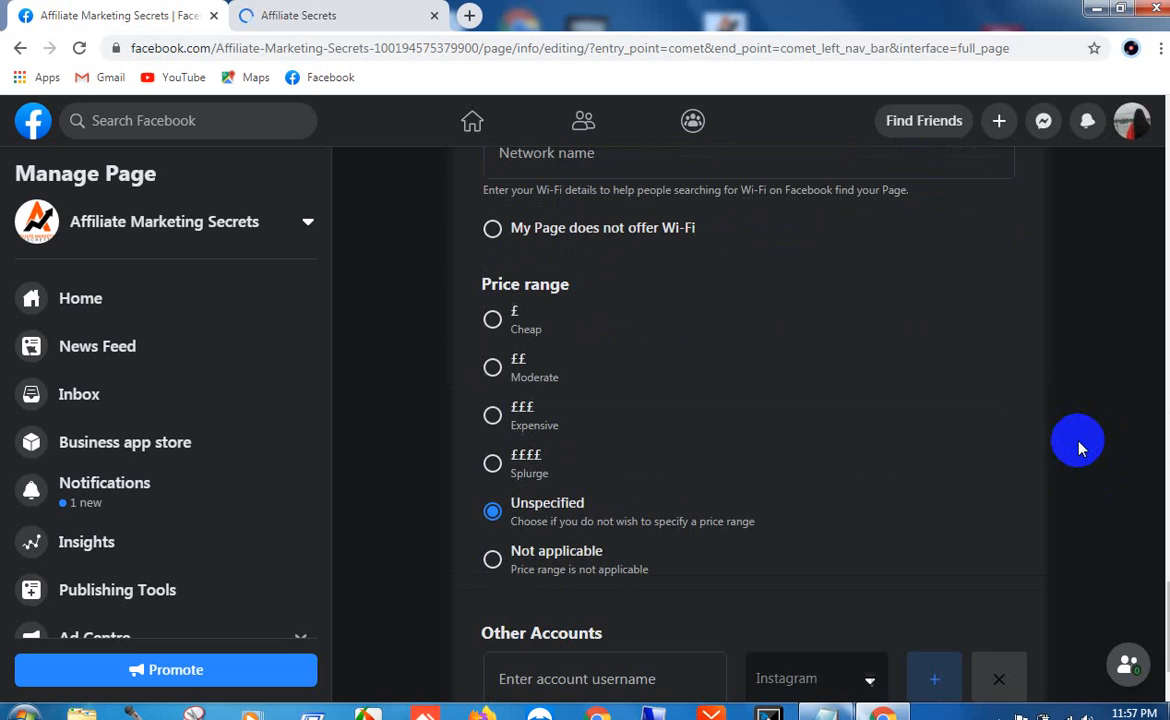
{"action": "scroll", "coordinate": [1078, 446], "scroll_direction": "down", "scroll_amount": 1}
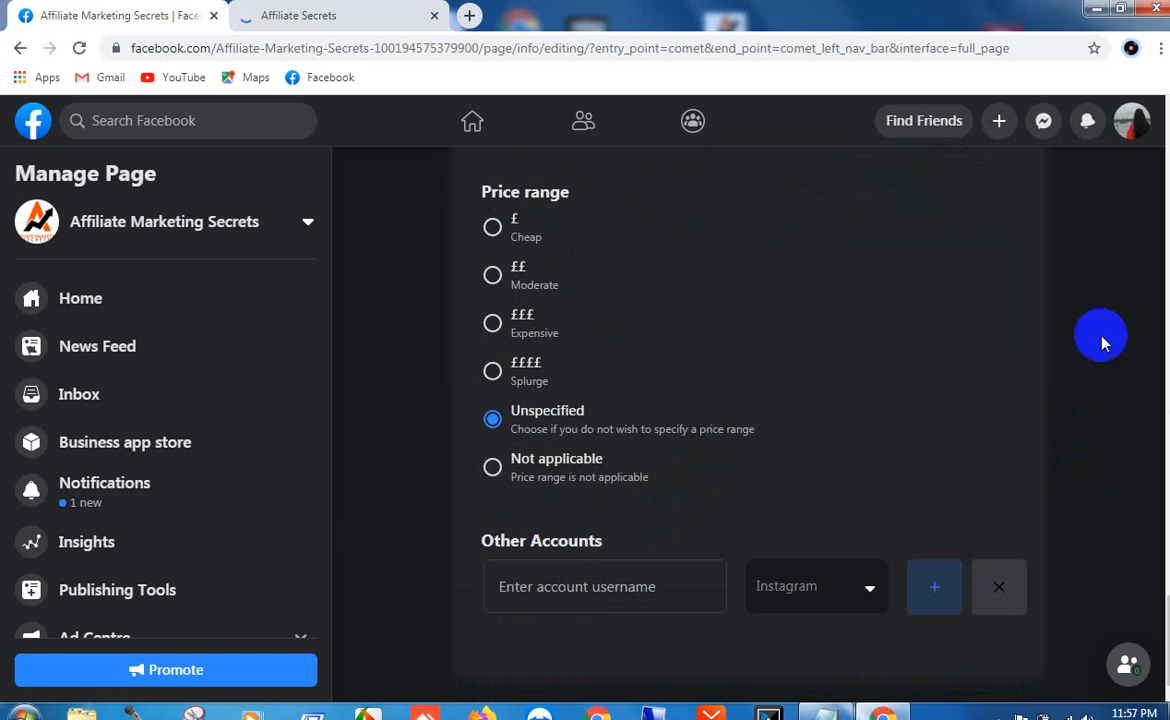
{"action": "scroll", "coordinate": [1110, 332], "scroll_direction": "up", "scroll_amount": 9}
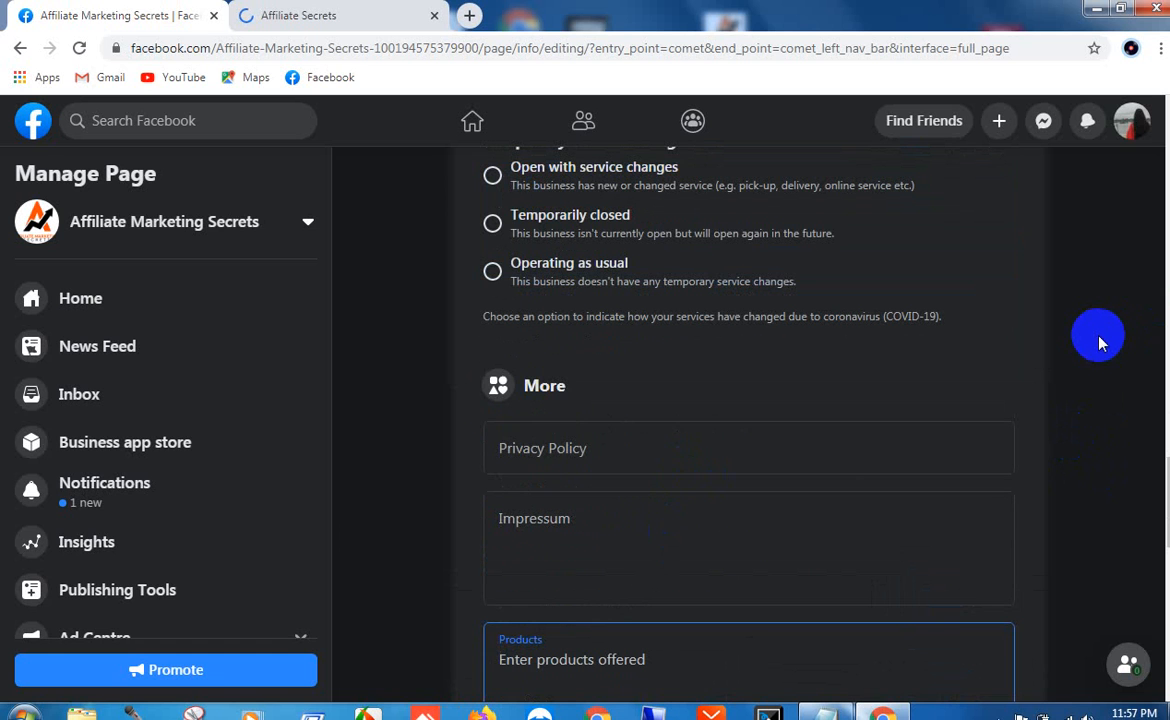
{"action": "left_click", "coordinate": [584, 441]}
{"action": "type", "text": "affiliate-secrets.net"}
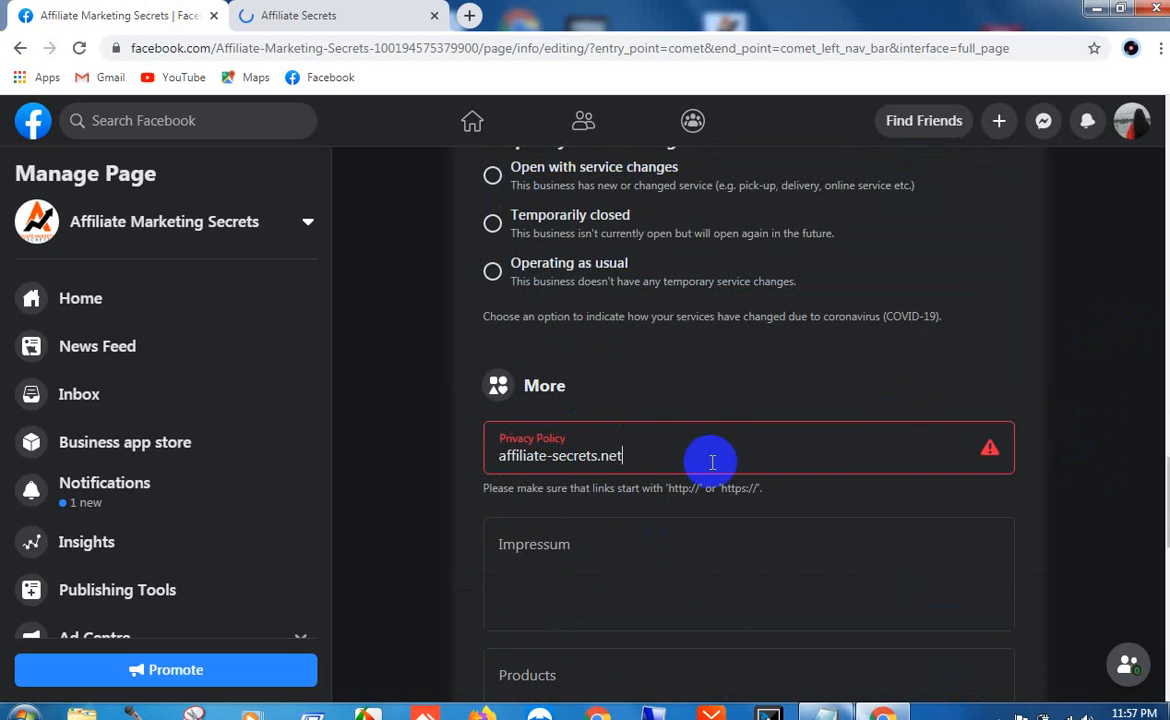
{"action": "left_click", "coordinate": [486, 510]}
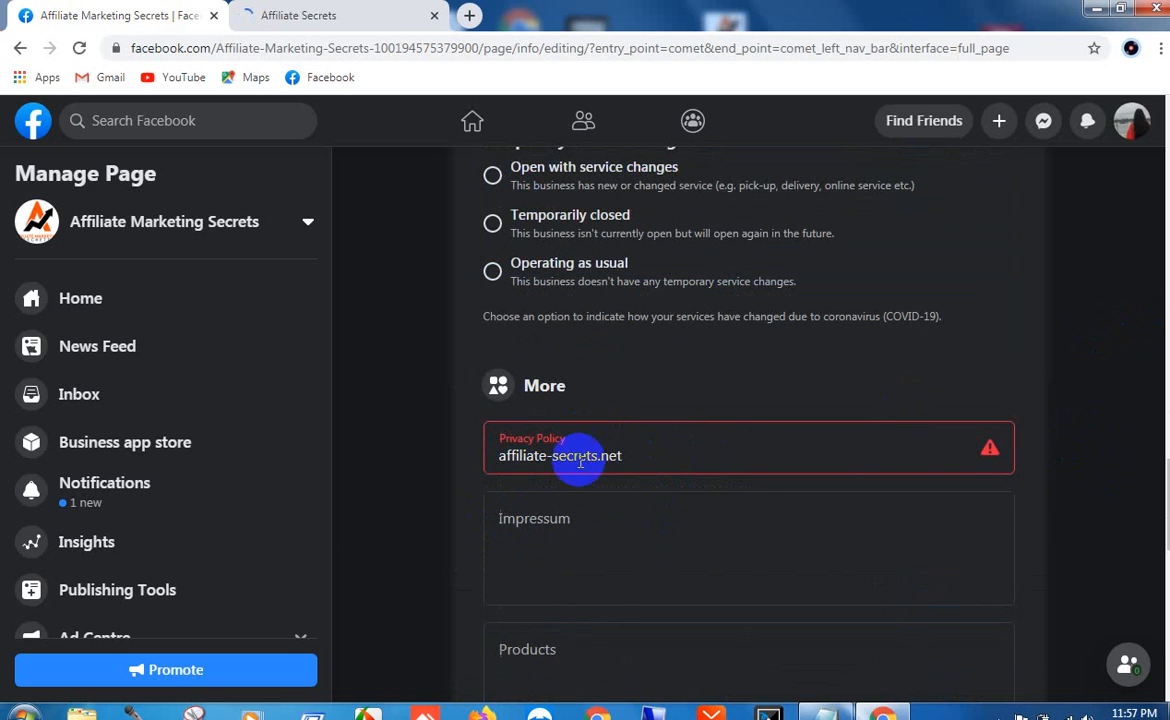
Step: Examine the link format hint under the Privacy Policy field and check the affiliate-secrets.net tab again
{"action": "left_click", "coordinate": [537, 456]}
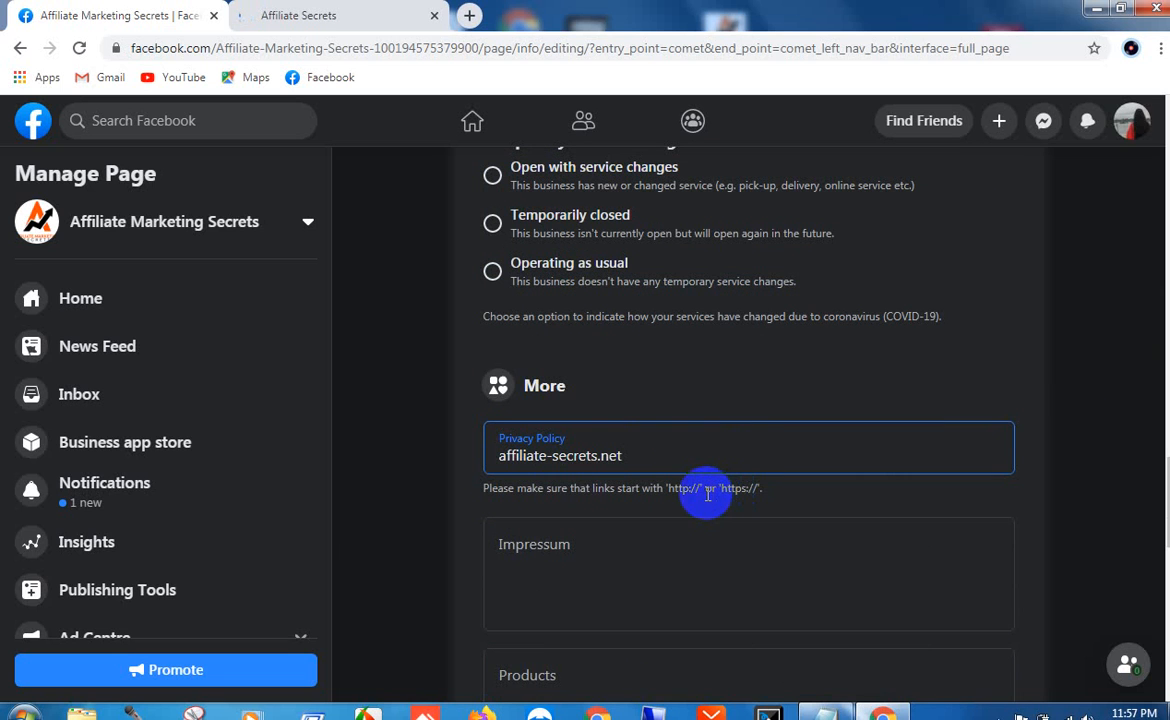
{"action": "left_click", "coordinate": [743, 491]}
{"action": "left_click_drag", "start_coordinate": [743, 491], "coordinate": [731, 491]}
{"action": "left_click", "coordinate": [669, 478]}
{"action": "left_click", "coordinate": [371, 6]}
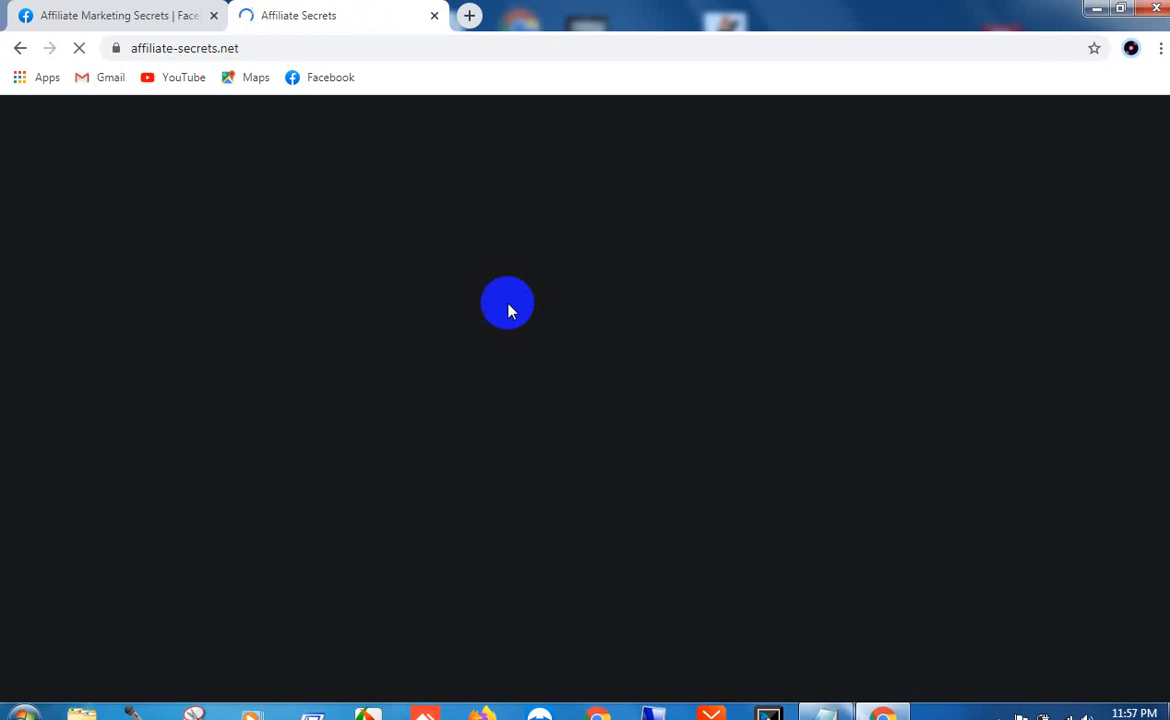
{"action": "left_click", "coordinate": [175, 12]}
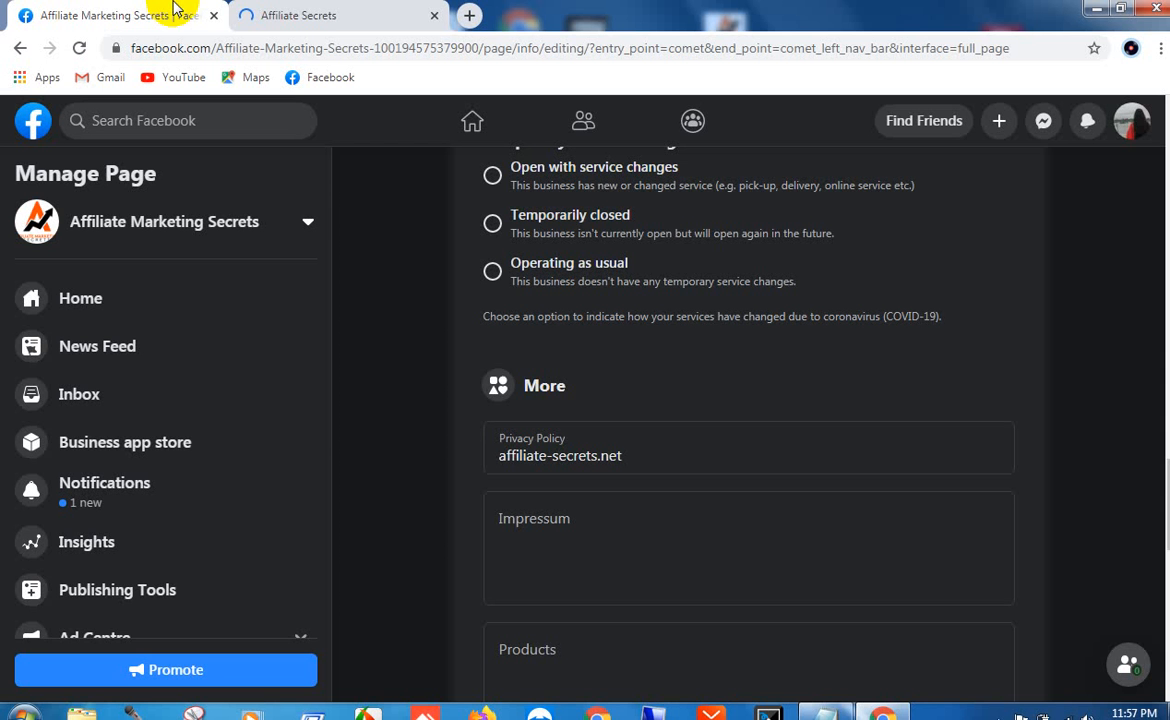
{"action": "left_click", "coordinate": [662, 443]}
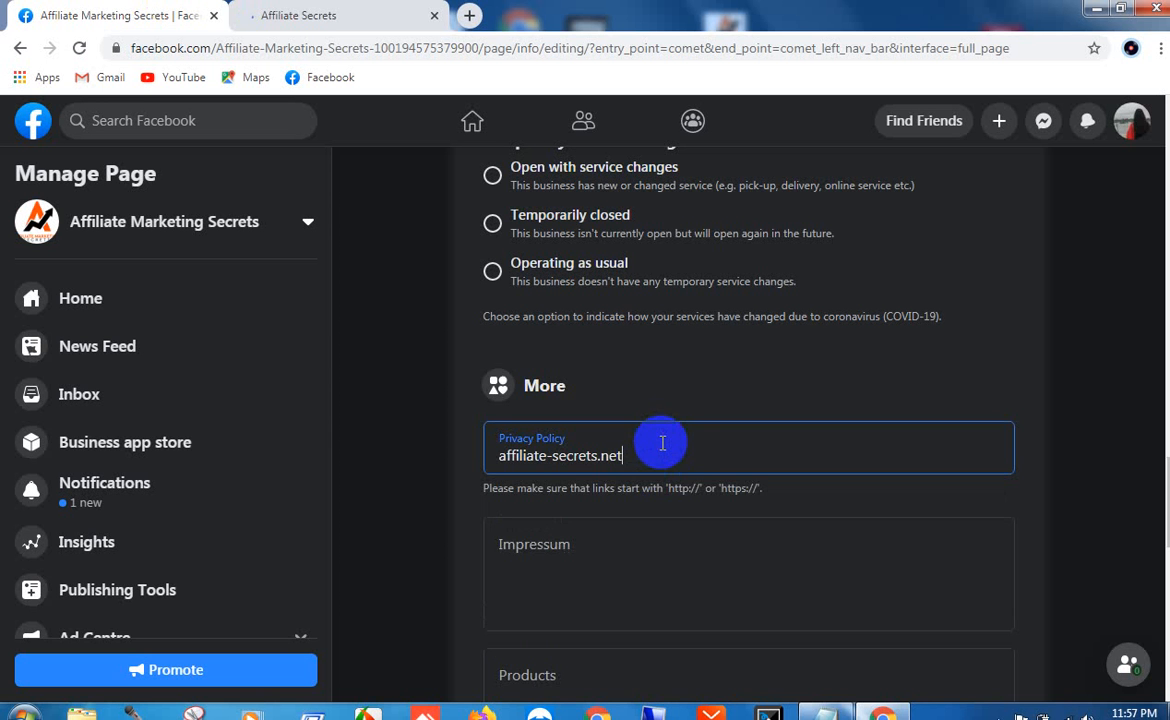
{"action": "left_click_drag", "start_coordinate": [756, 489], "coordinate": [723, 491]}
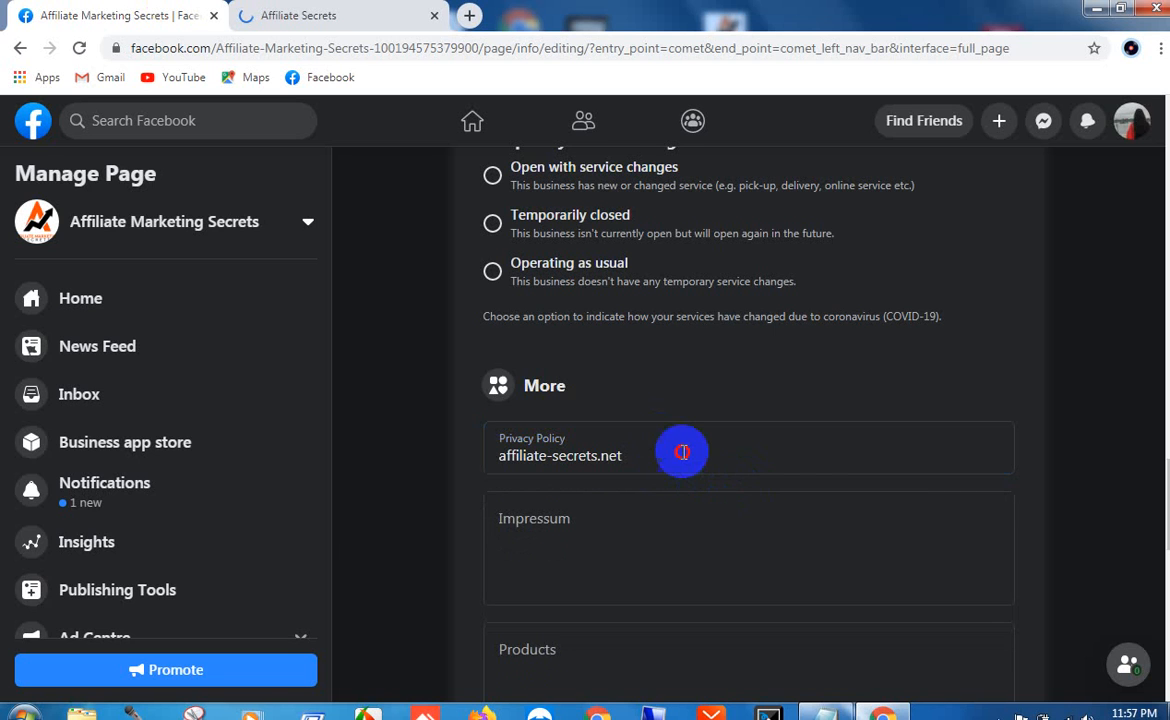
{"action": "left_click", "coordinate": [508, 456]}
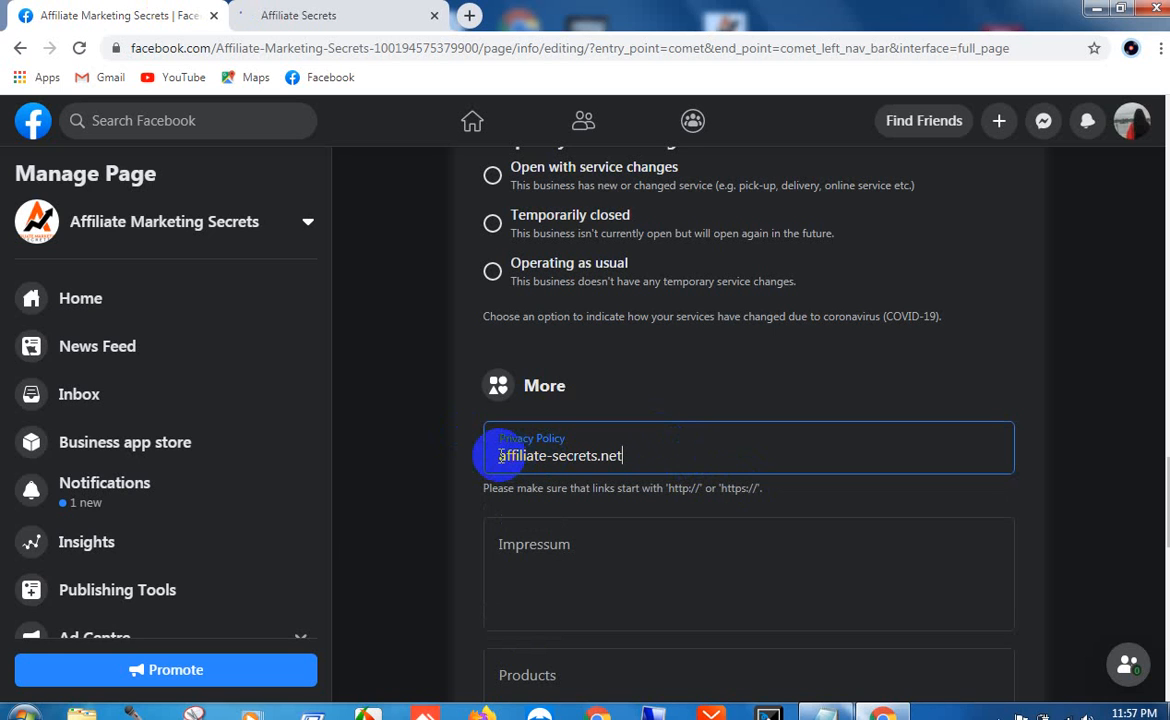
{"action": "left_click", "coordinate": [500, 456]}
{"action": "type", "text": "h"}
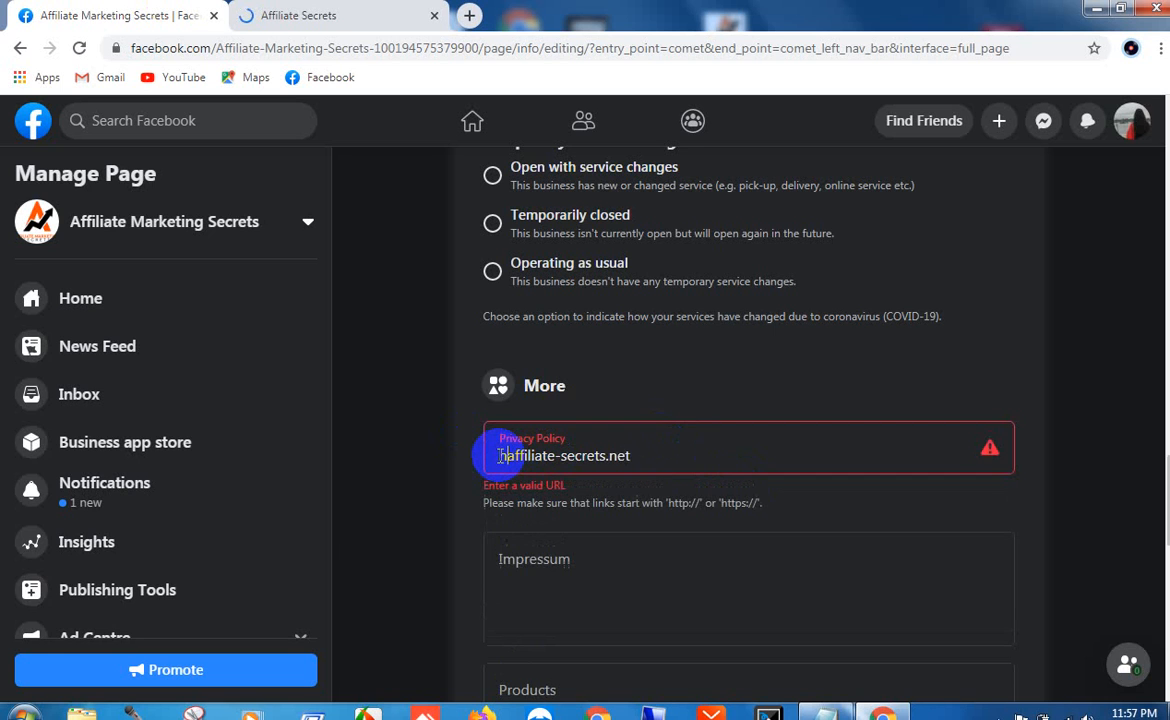
{"action": "type", "text": "ttps"}
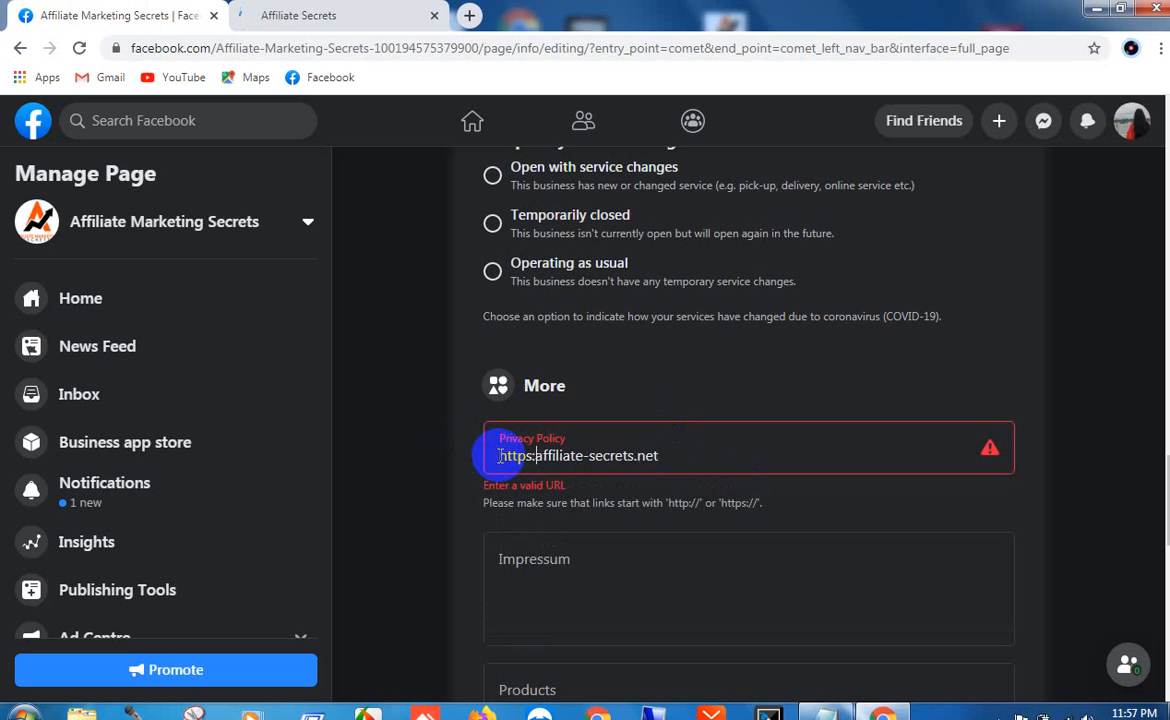
{"action": "type", "text": "://"}
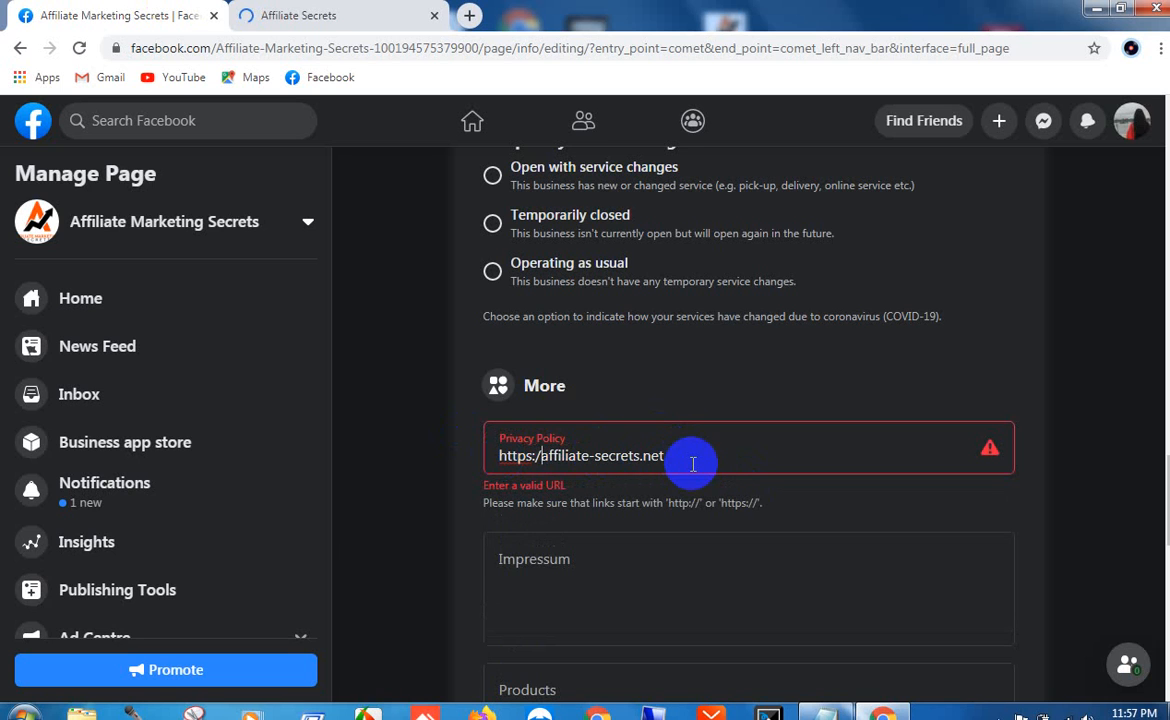
{"action": "left_click", "coordinate": [545, 460]}
{"action": "type", "text": "/"}
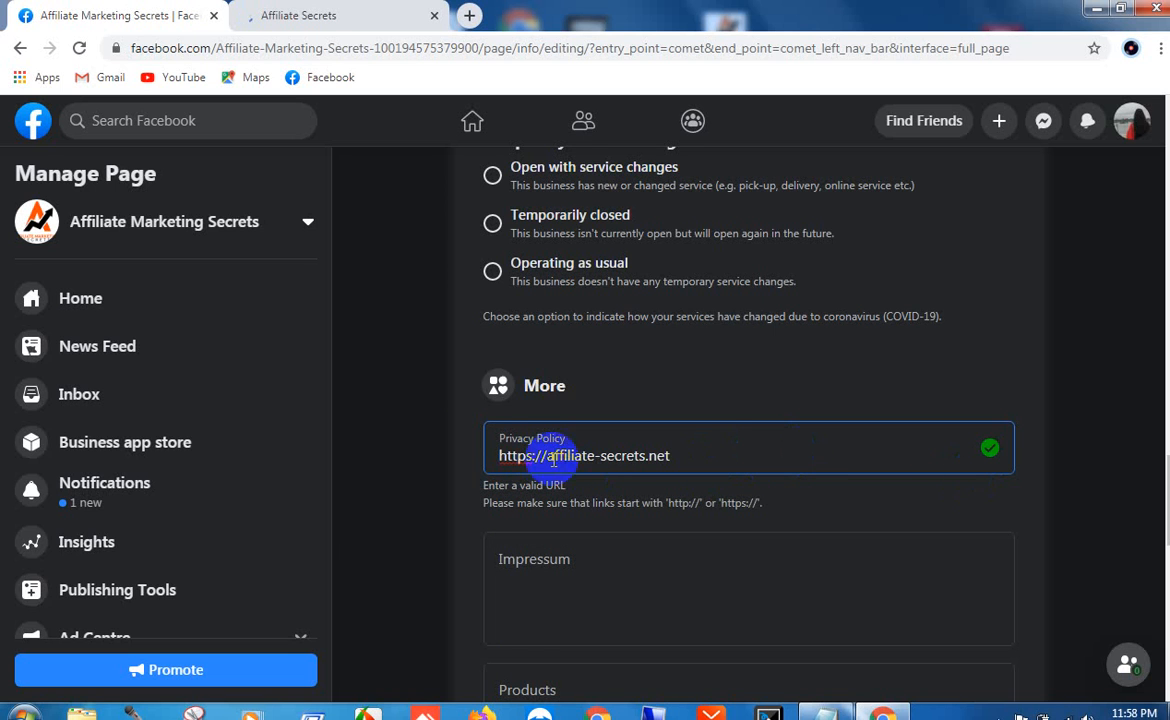
Step: Look over the rest of the Page info form and open the Page settings
{"action": "scroll", "coordinate": [718, 438], "scroll_direction": "down", "scroll_amount": 9}
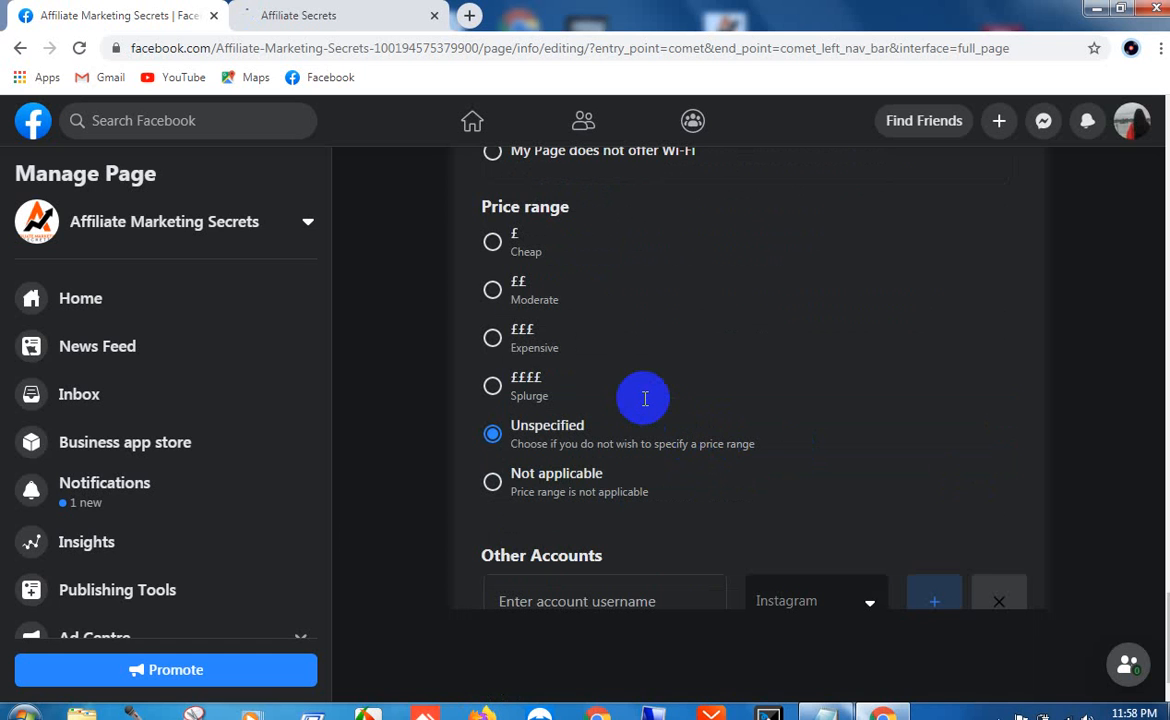
{"action": "scroll", "coordinate": [485, 360], "scroll_direction": "down", "scroll_amount": 1}
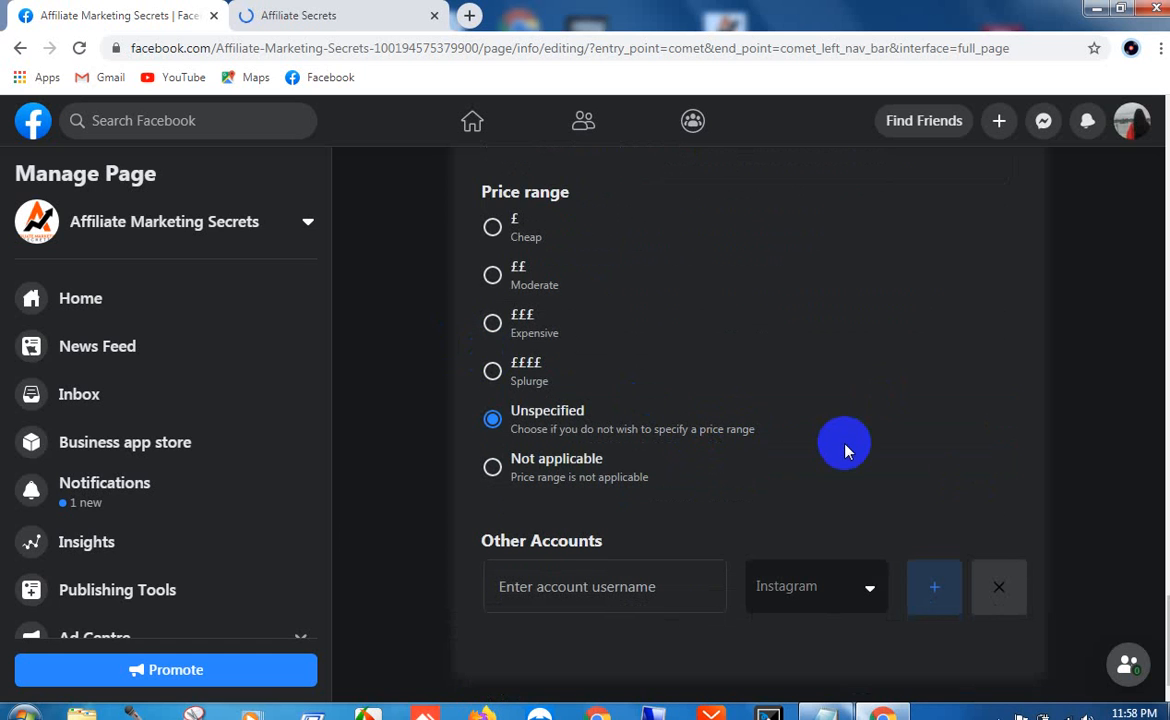
{"action": "scroll", "coordinate": [843, 448], "scroll_direction": "up", "scroll_amount": 10}
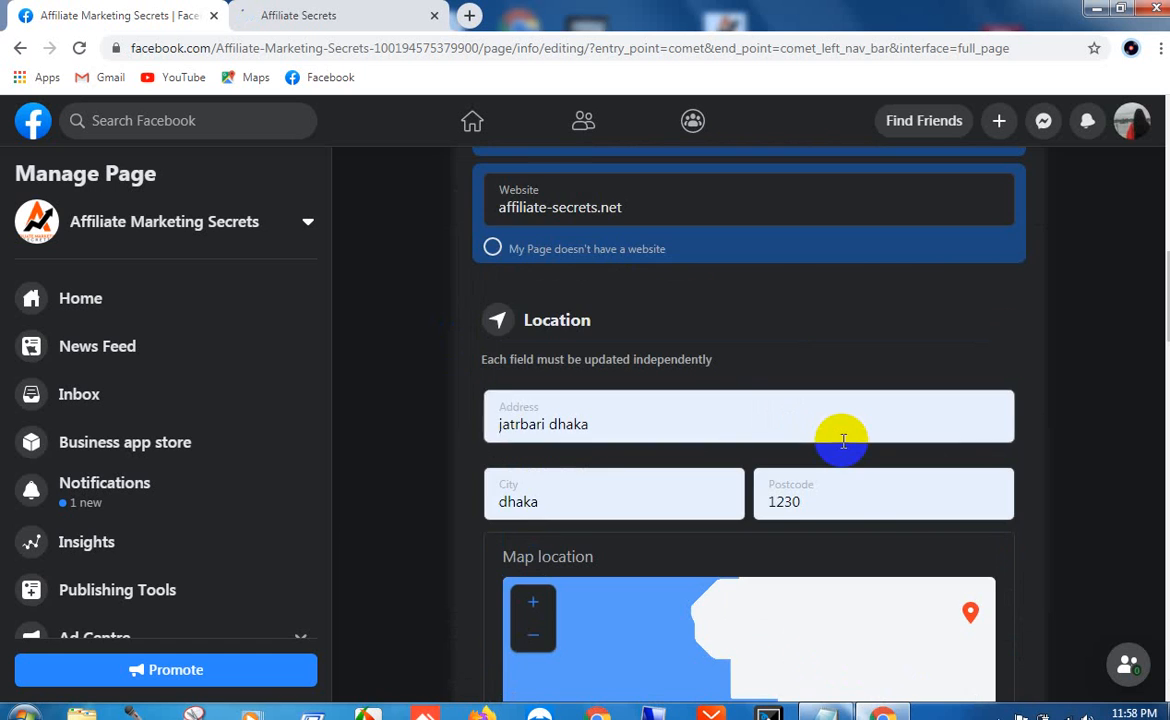
{"action": "scroll", "coordinate": [841, 440], "scroll_direction": "up", "scroll_amount": 10}
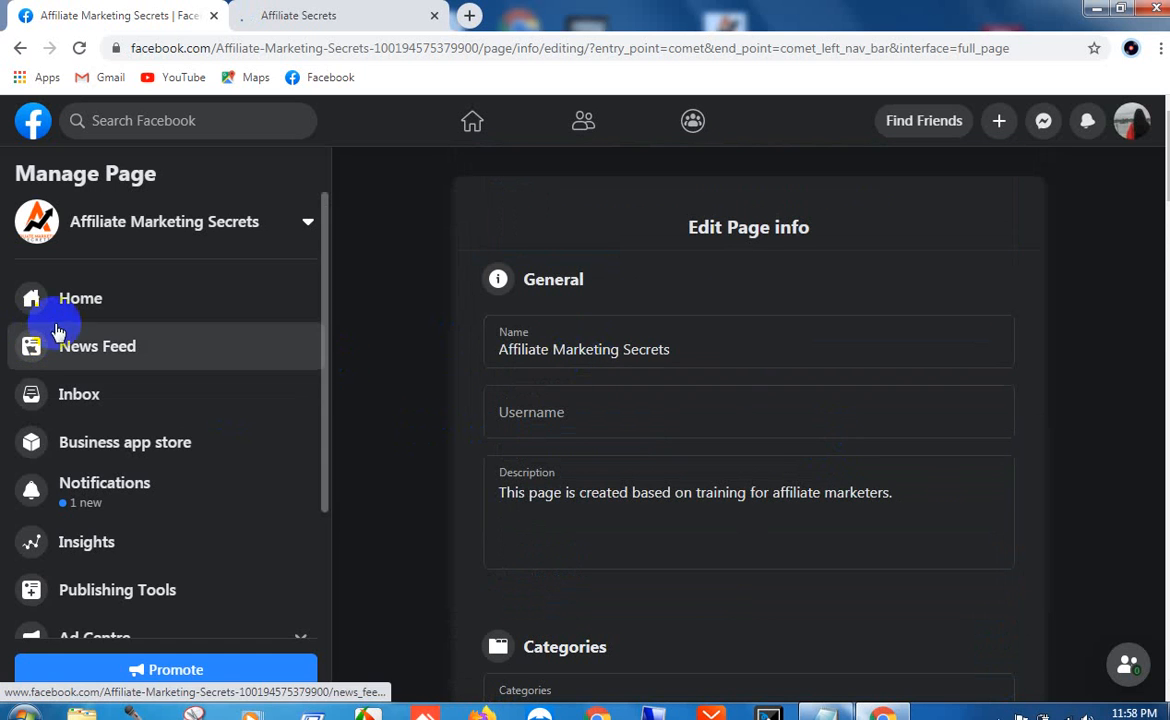
{"action": "scroll", "coordinate": [84, 425], "scroll_direction": "down", "scroll_amount": 4}
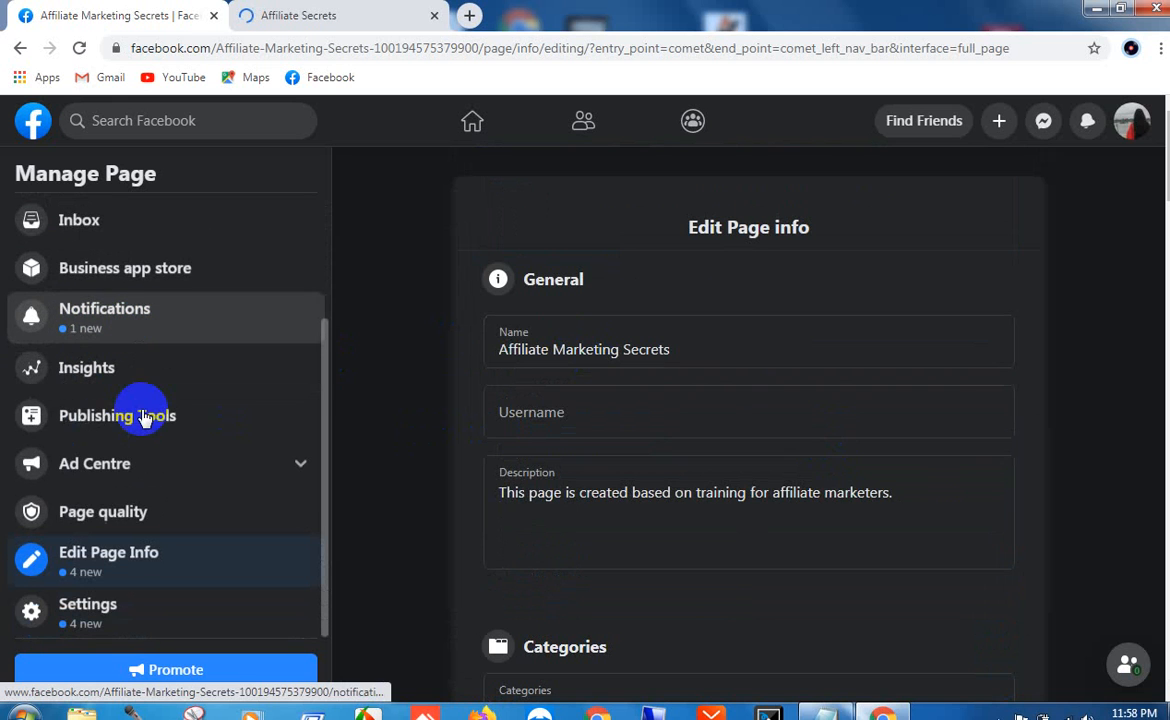
{"action": "left_click", "coordinate": [108, 615]}
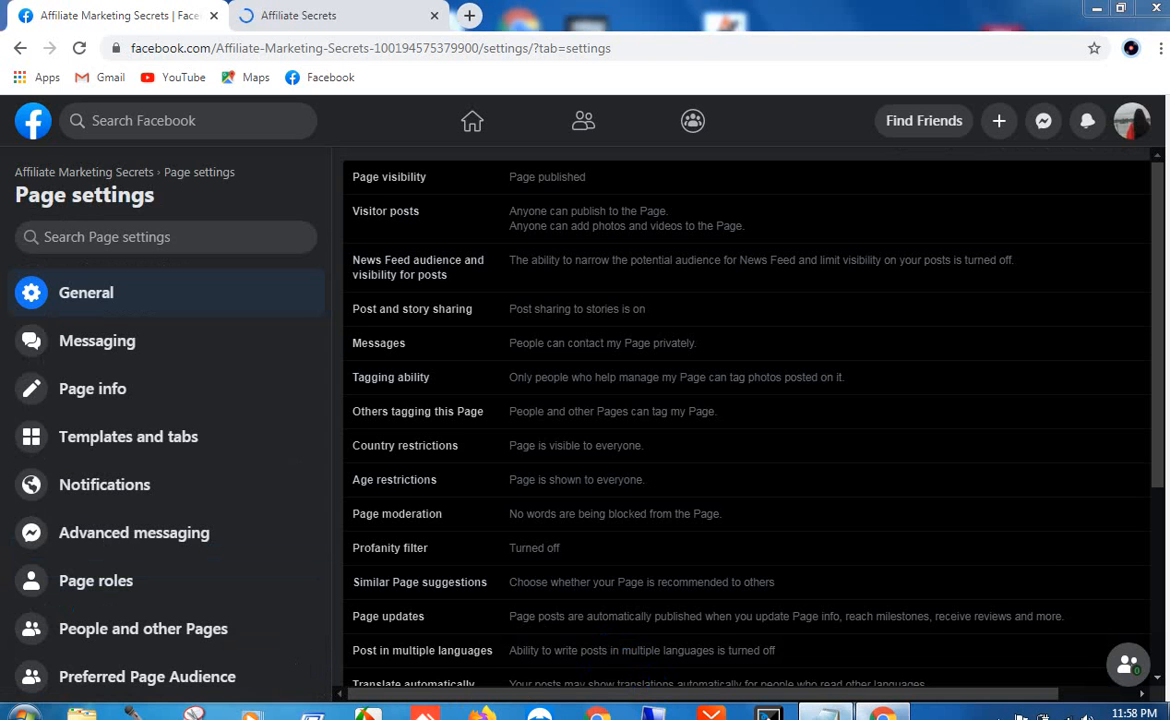
Step: Switch to the Notepad outline, highlight item 3, Porfessional Looking, and minimize the outline to return to Page settings
{"action": "left_click", "coordinate": [827, 713]}
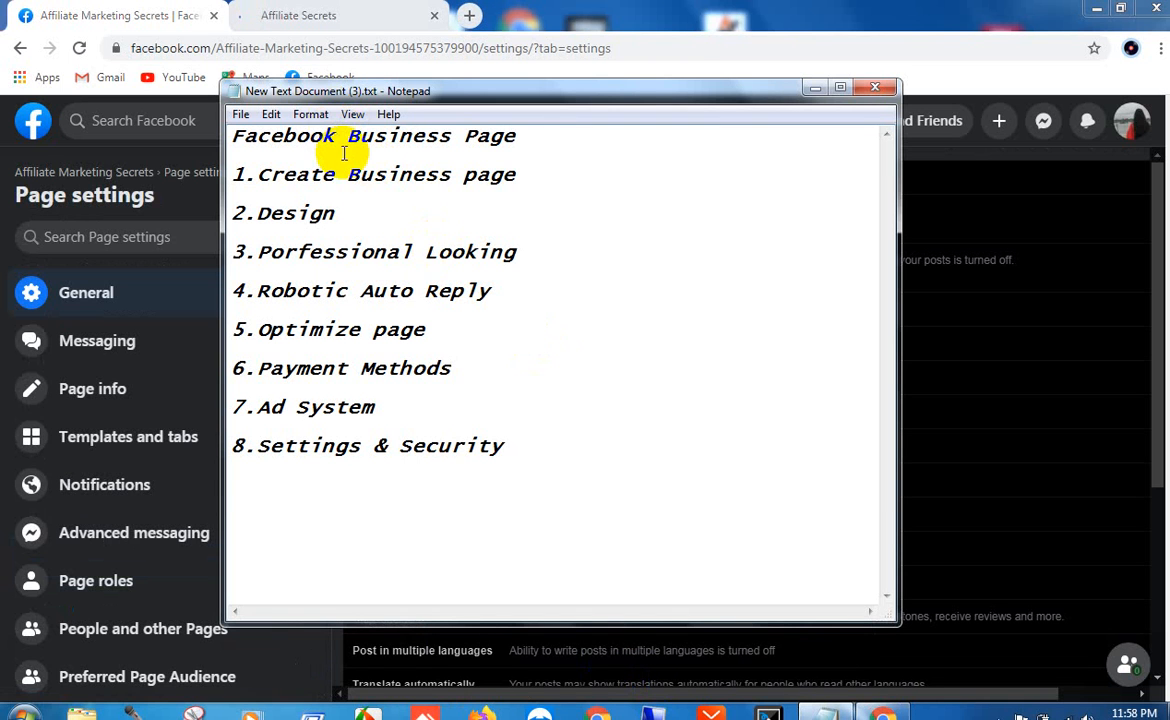
{"action": "left_click_drag", "start_coordinate": [512, 254], "coordinate": [236, 241]}
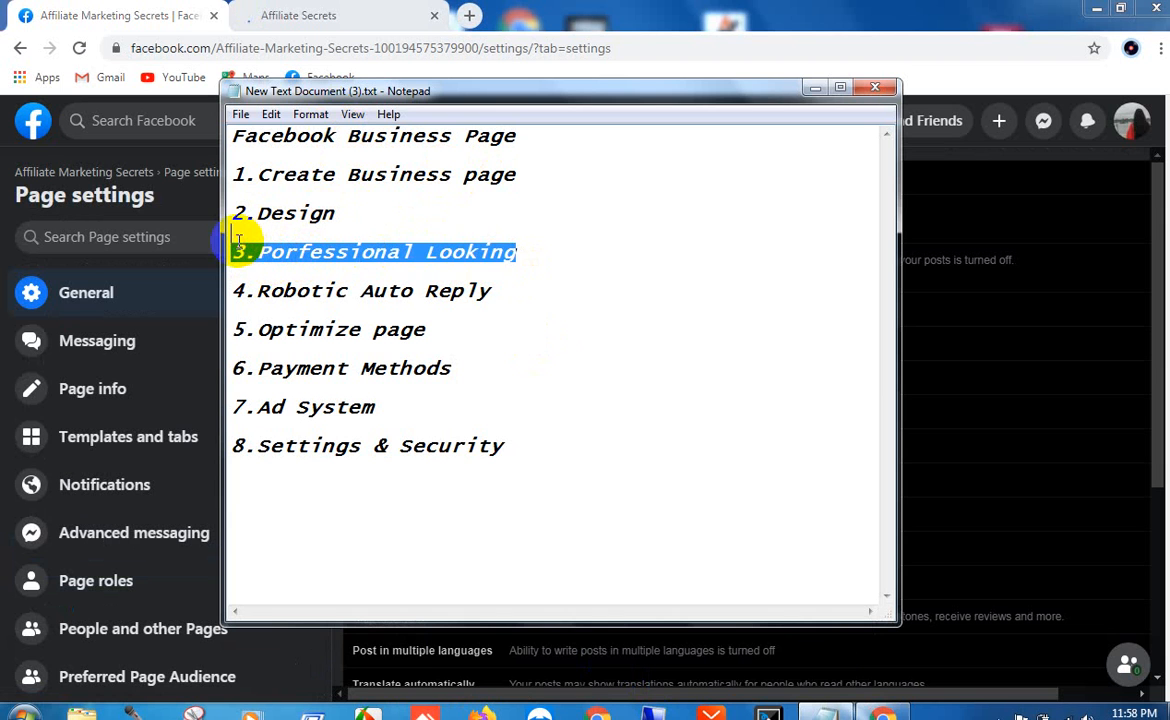
{"action": "left_click", "coordinate": [815, 90]}
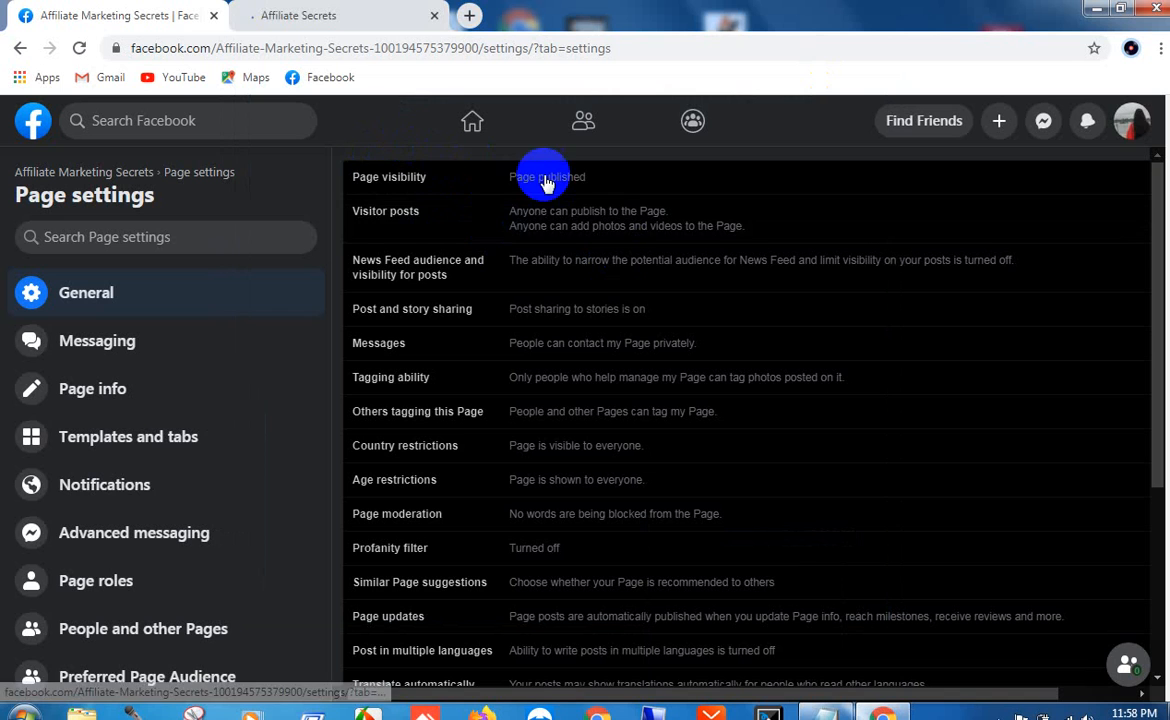
Step: Disable posts by other people on the Page under Visitor posts and save the change
{"action": "left_click", "coordinate": [555, 226]}
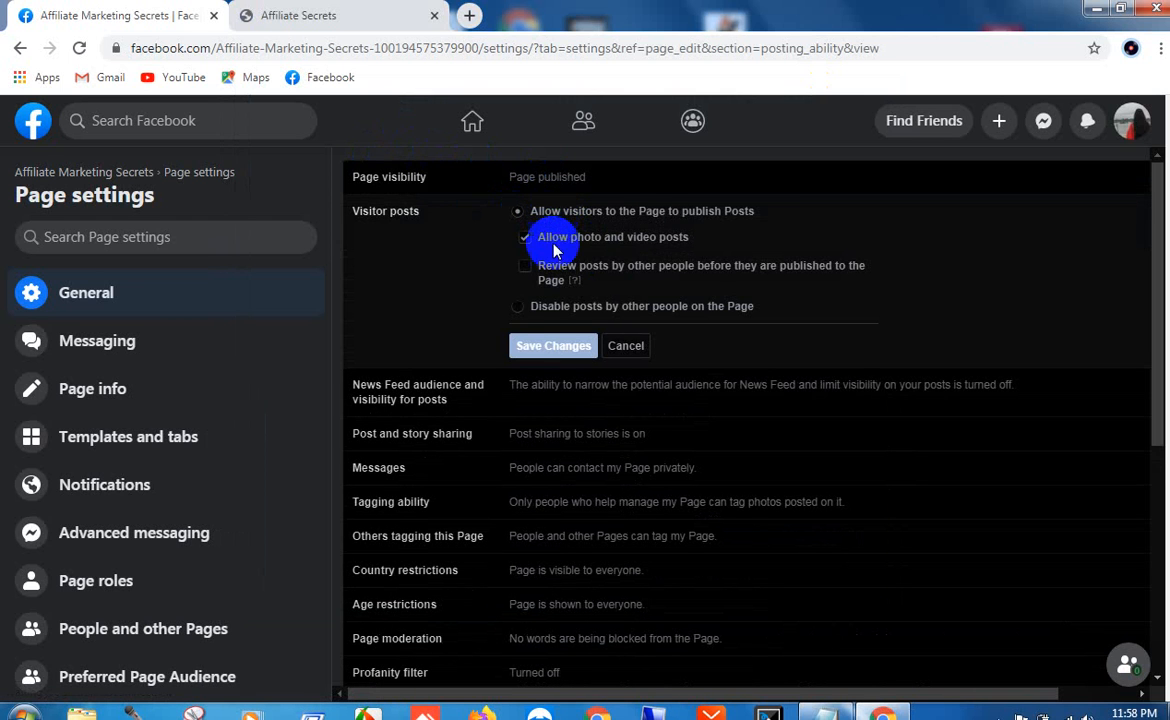
{"action": "left_click", "coordinate": [519, 309]}
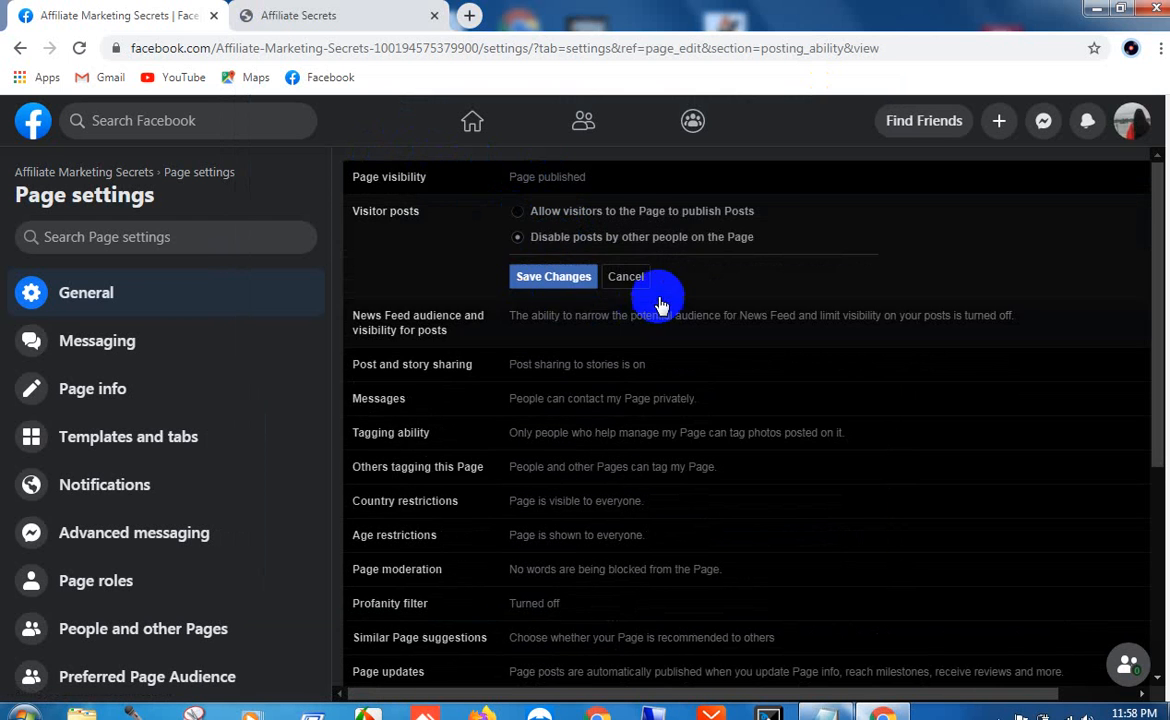
{"action": "left_click", "coordinate": [575, 285]}
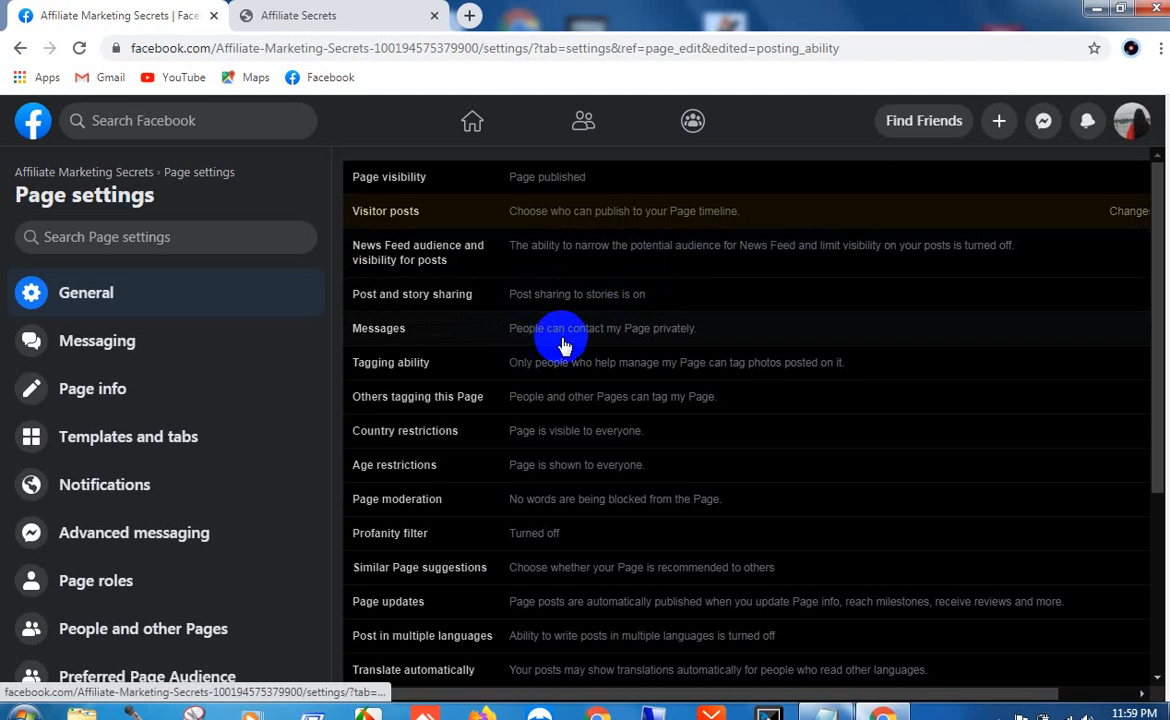
Step: Look over the remaining General settings and the Messaging settings, and open the setup of automated responses
{"action": "scroll", "coordinate": [549, 397], "scroll_direction": "down", "scroll_amount": 1}
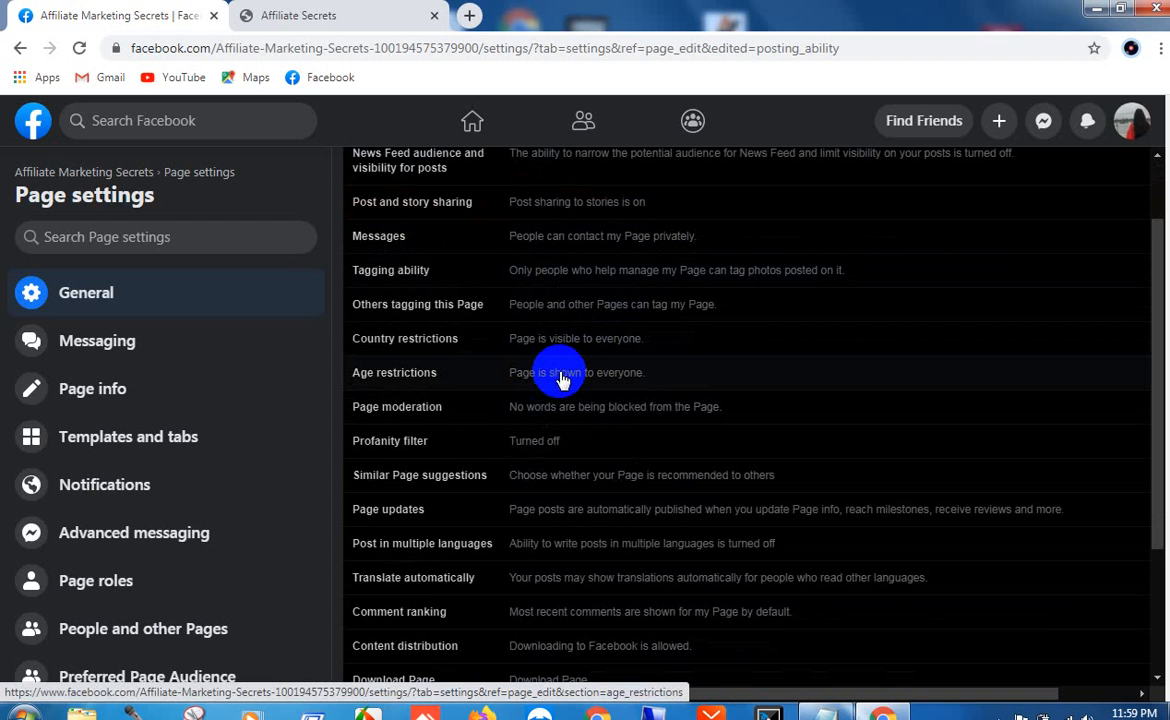
{"action": "scroll", "coordinate": [595, 350], "scroll_direction": "down", "scroll_amount": 1}
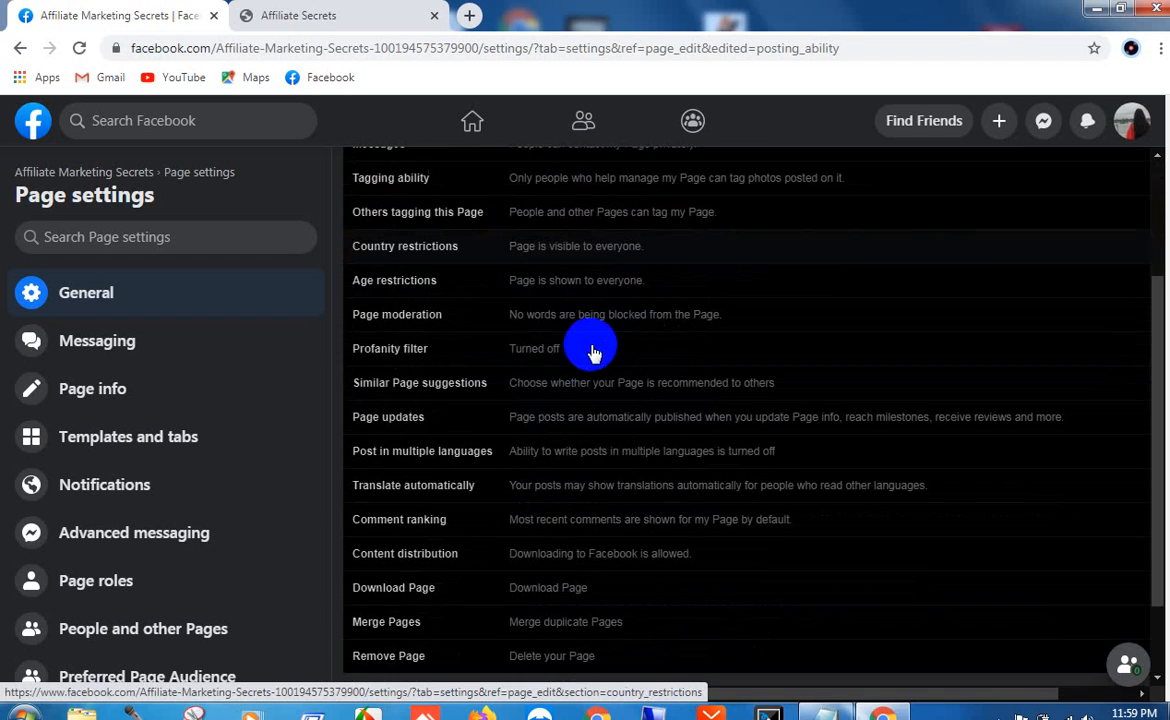
{"action": "scroll", "coordinate": [560, 460], "scroll_direction": "down", "scroll_amount": 1}
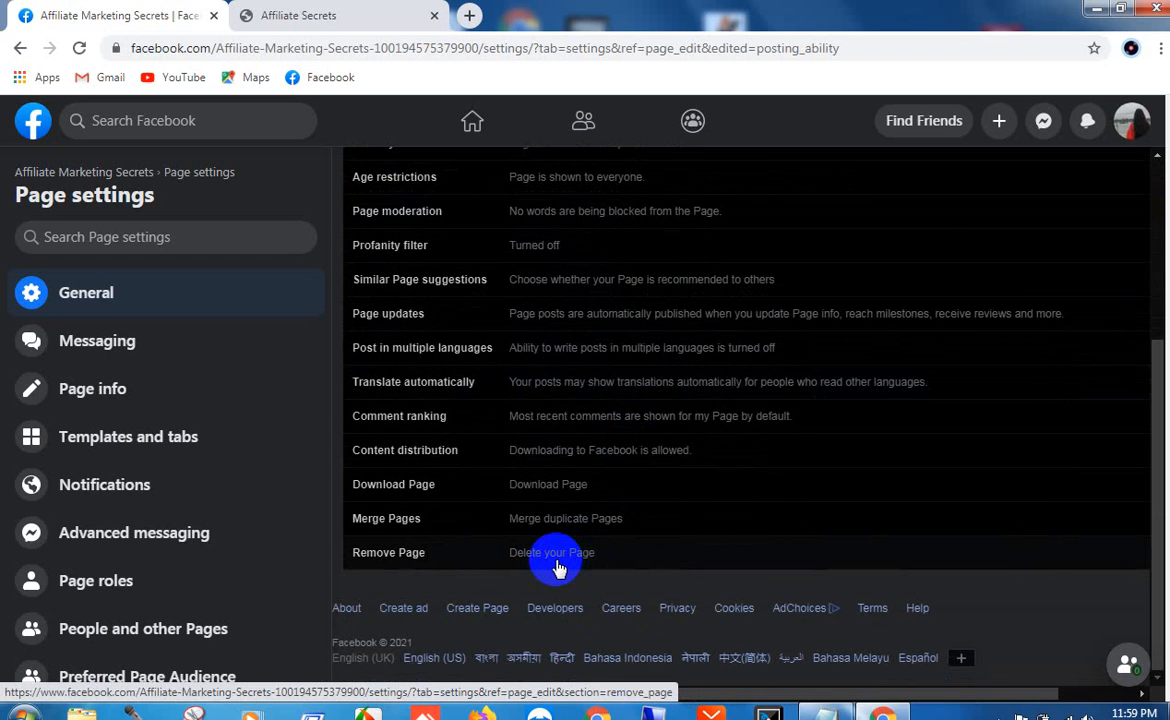
{"action": "left_click", "coordinate": [133, 345]}
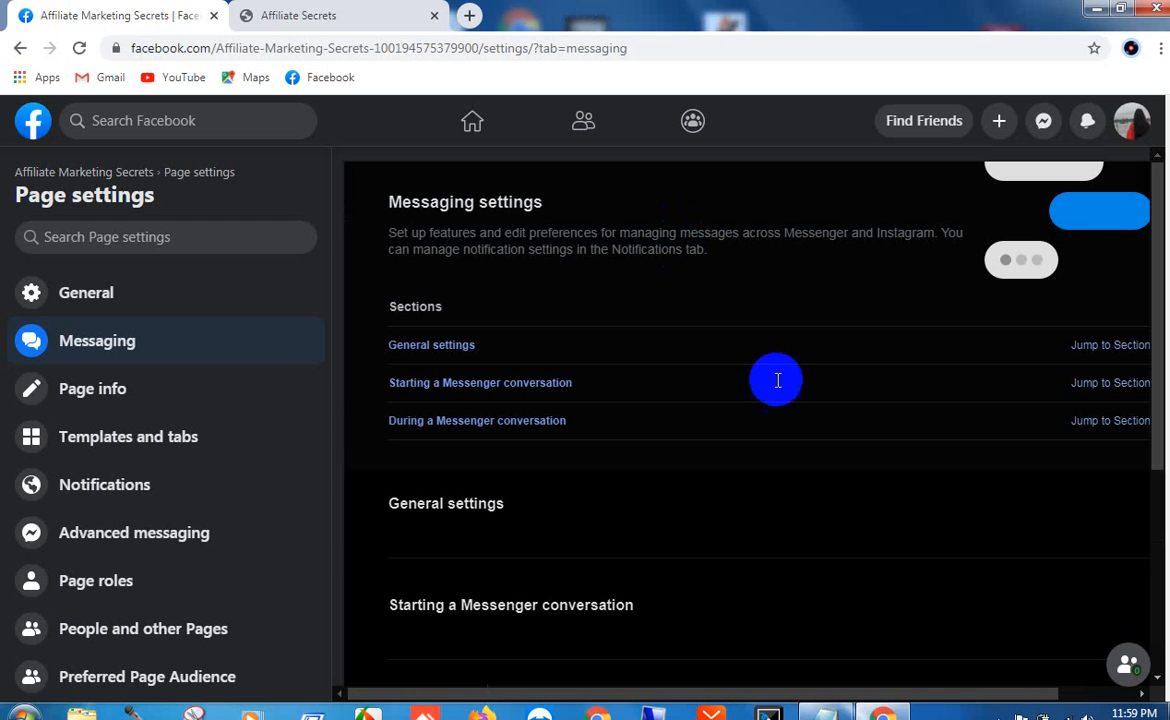
{"action": "scroll", "coordinate": [787, 393], "scroll_direction": "down", "scroll_amount": 2}
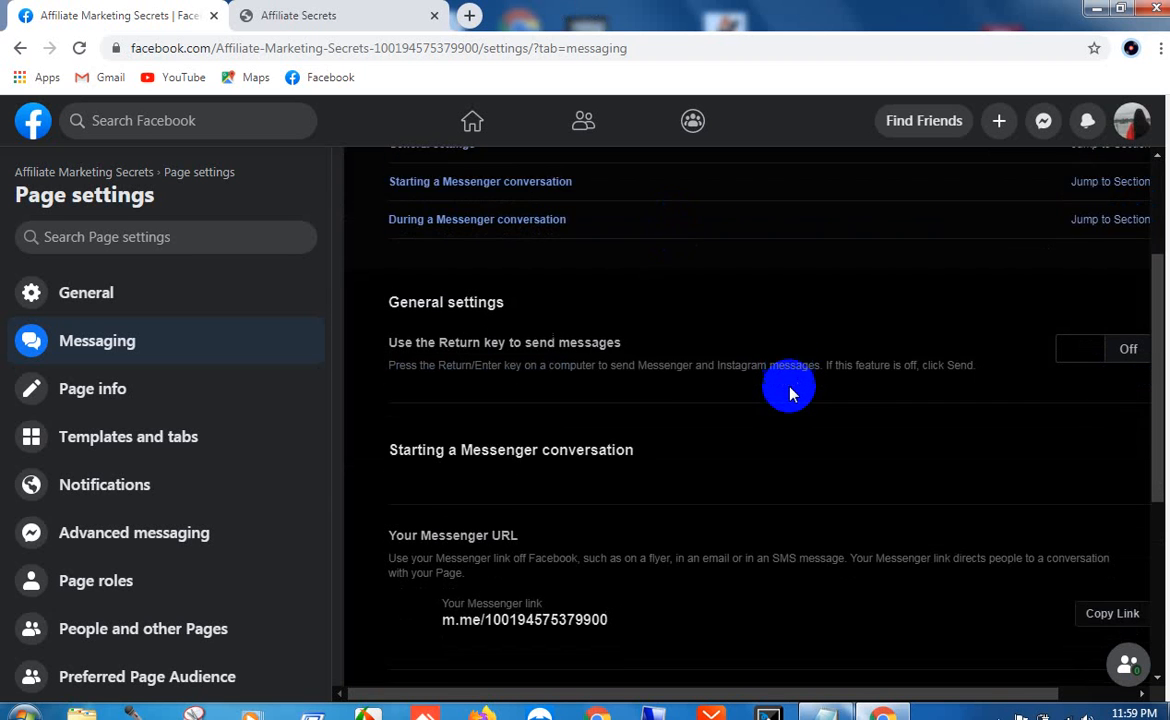
{"action": "scroll", "coordinate": [787, 390], "scroll_direction": "down", "scroll_amount": 3}
{"action": "scroll", "coordinate": [752, 385], "scroll_direction": "down", "scroll_amount": 1}
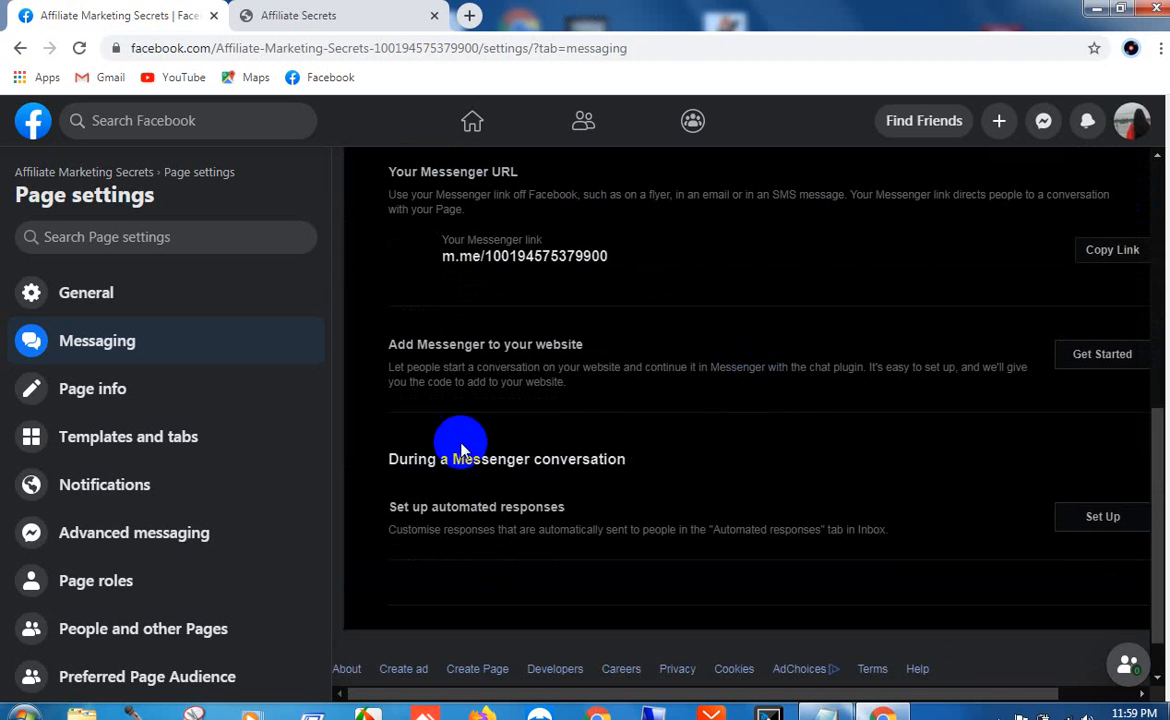
{"action": "scroll", "coordinate": [1091, 569], "scroll_direction": "down", "scroll_amount": 2}
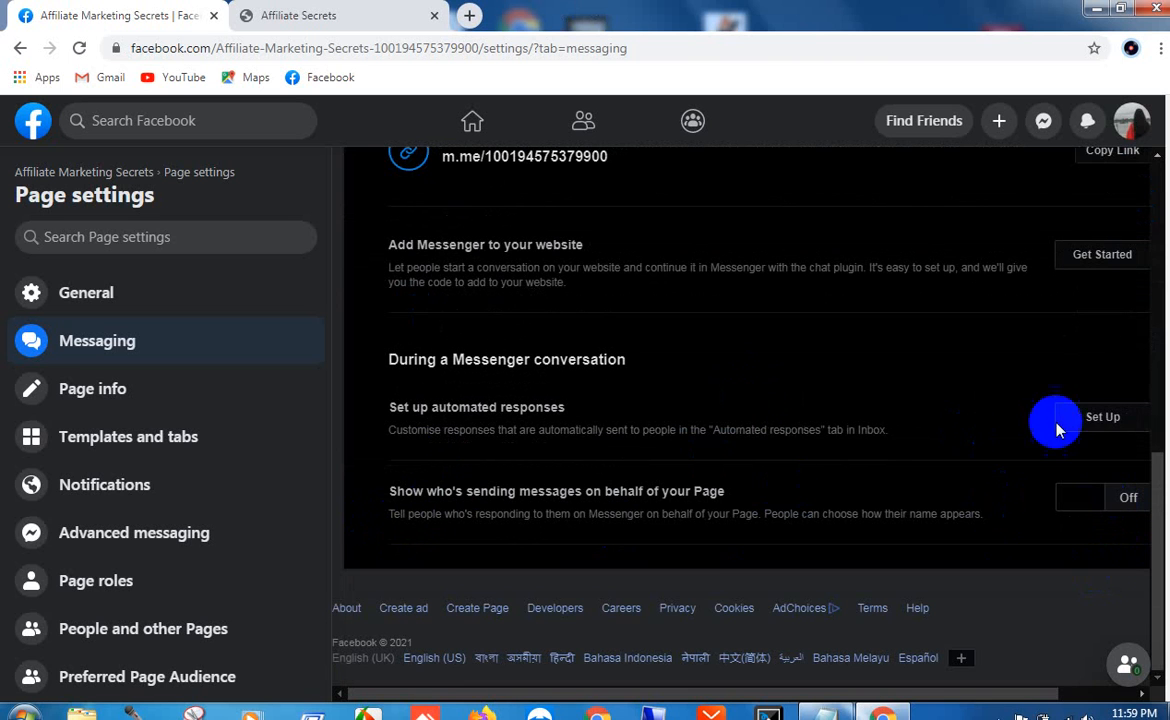
{"action": "left_click", "coordinate": [1101, 420]}
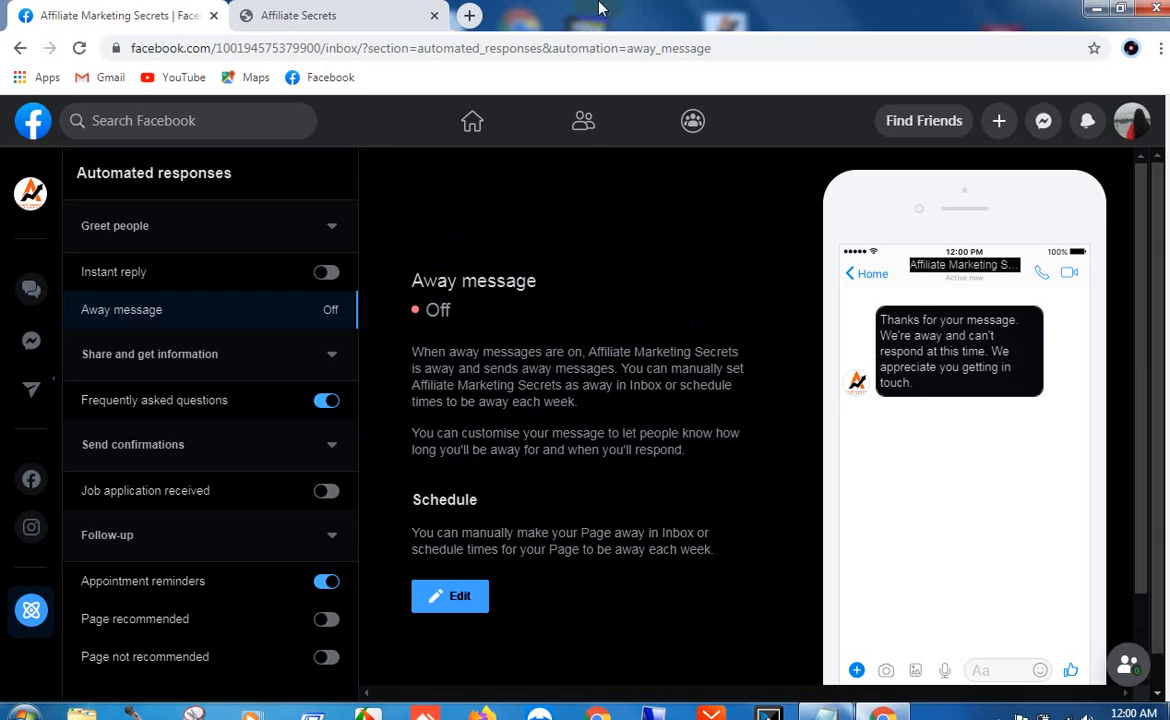
Step: Open the Away message for editing and clear its default text
{"action": "left_click", "coordinate": [473, 600]}
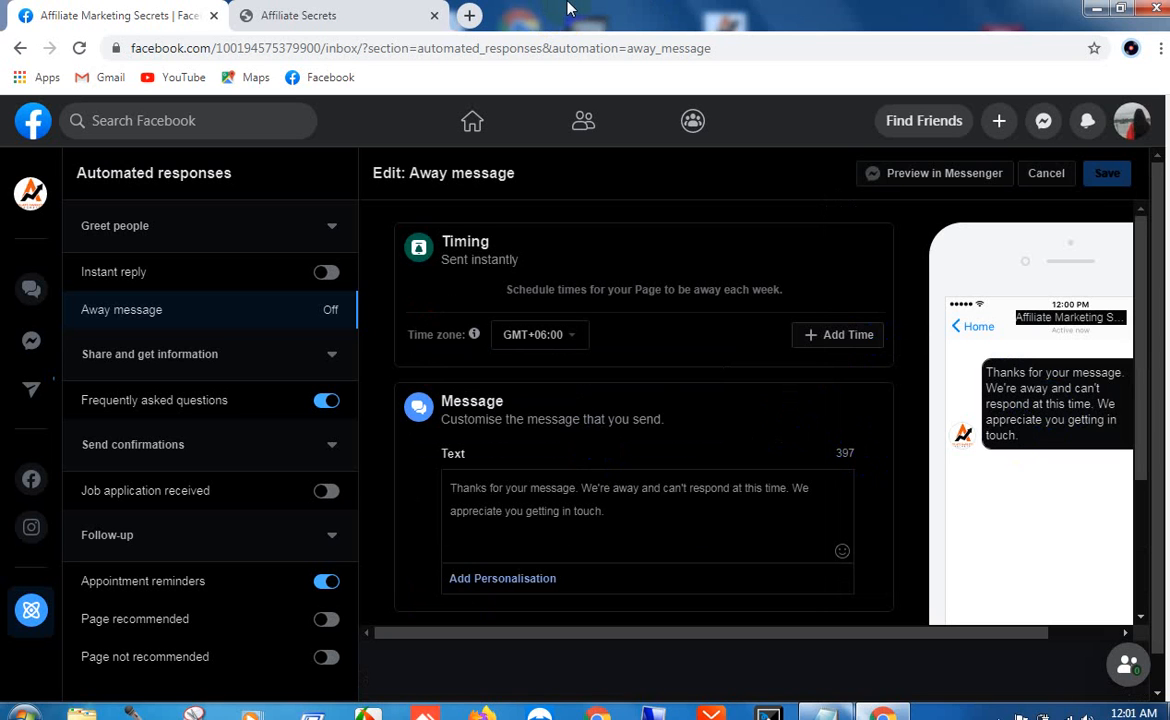
{"action": "triple_click", "coordinate": [612, 511]}
{"action": "left_click", "coordinate": [611, 500]}
{"action": "key", "text": "BackSpace"}
{"action": "left_click", "coordinate": [607, 498]}
{"action": "triple_click", "coordinate": [607, 498]}
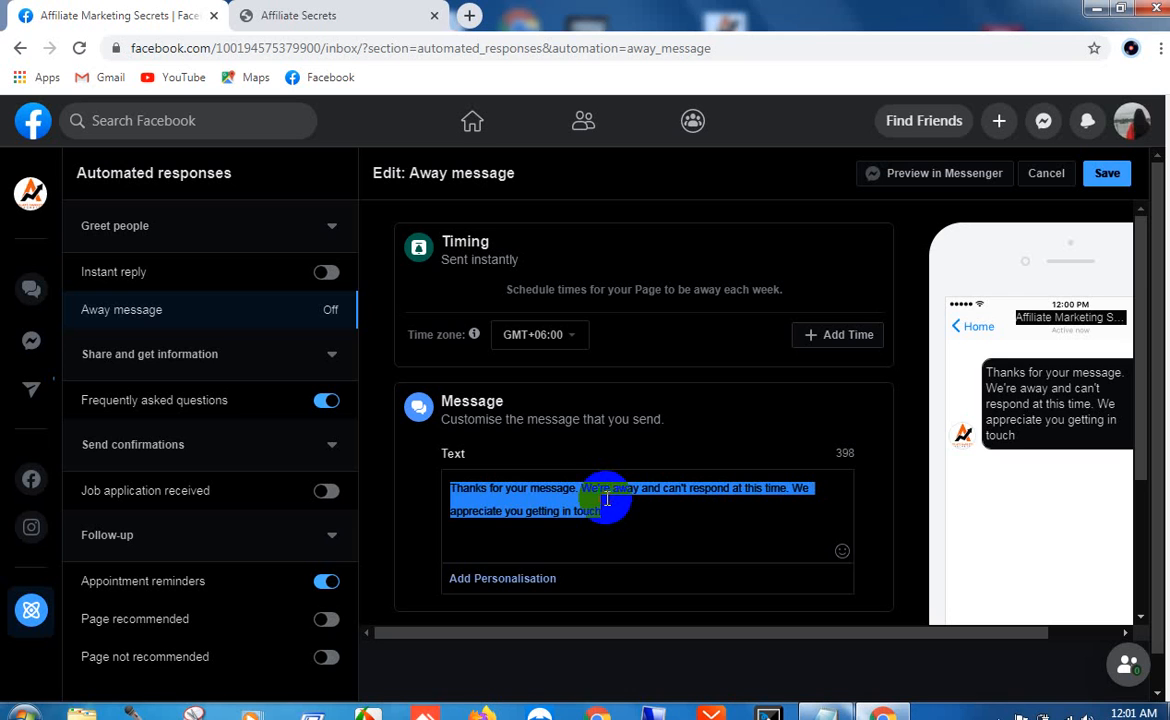
{"action": "key", "text": "BackSpace"}
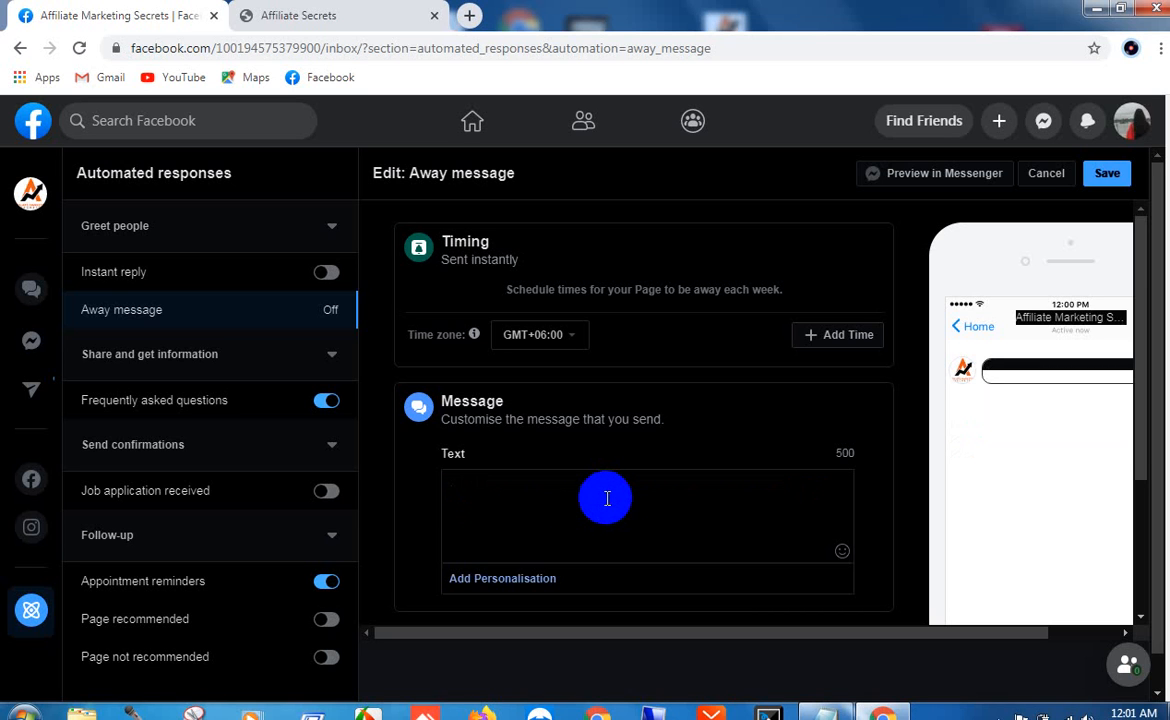
Step: Write the away message text "Hello Thanks for your messaging. You can check this products that is 100% working right now."
{"action": "type", "text": "H"}
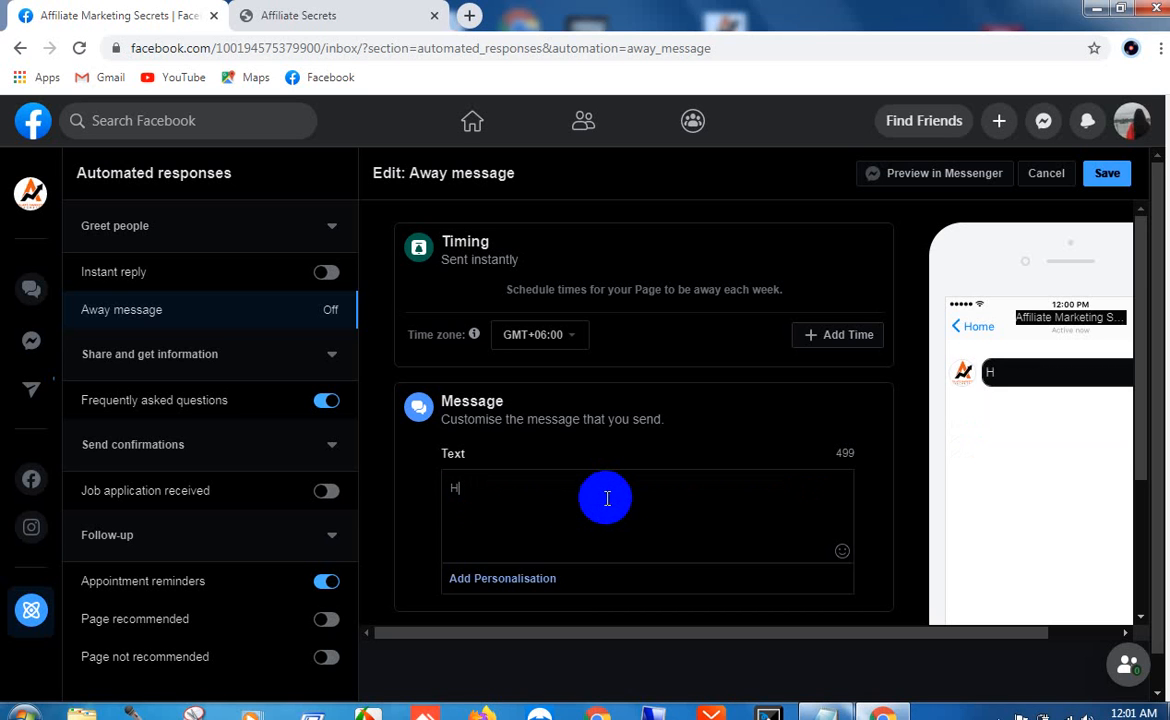
{"action": "type", "text": "ello Thanks"}
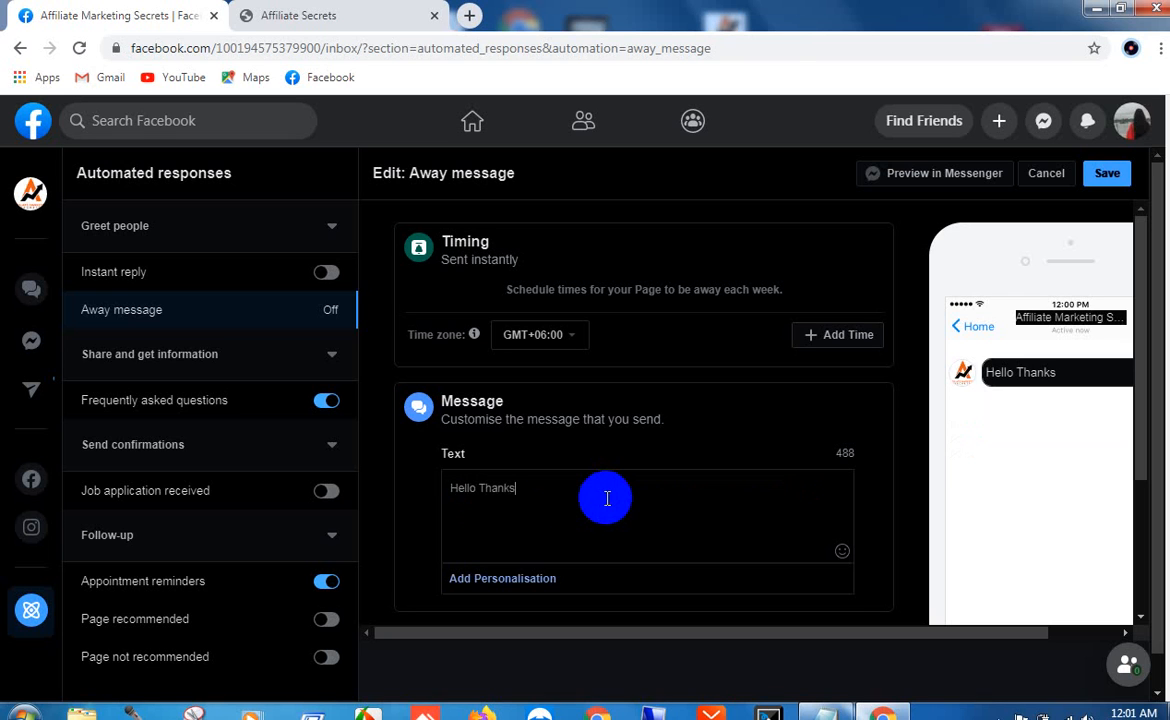
{"action": "type", "text": " for your messaging"}
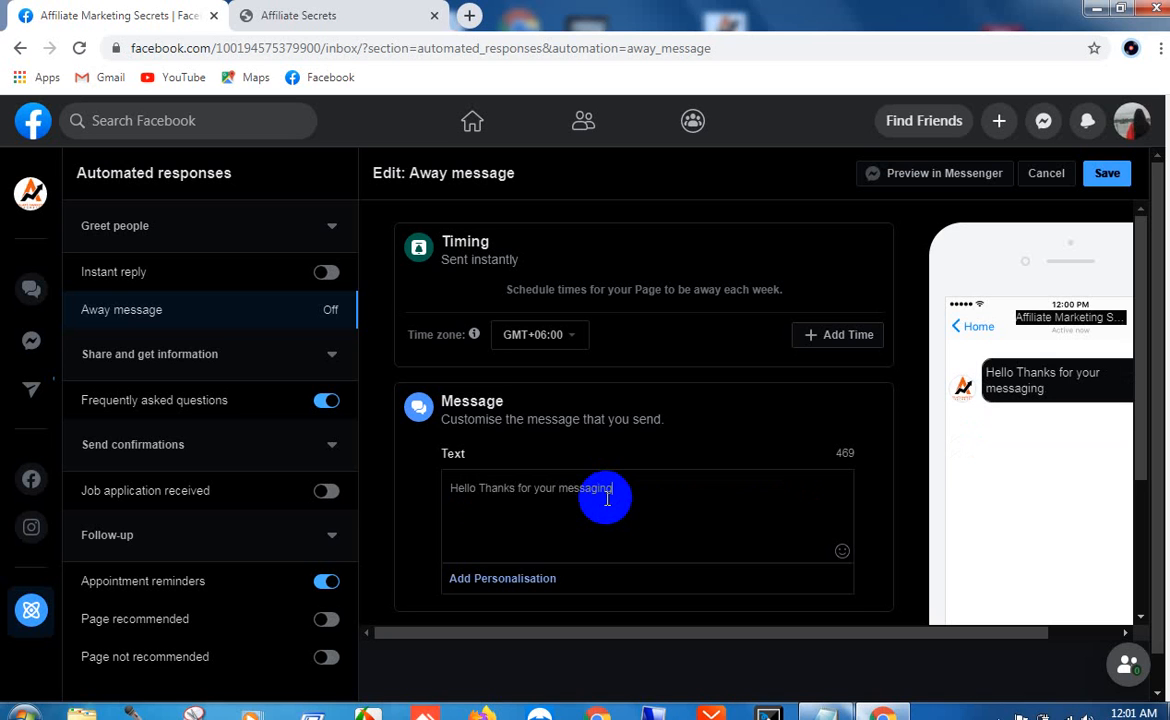
{"action": "type", "text": ". You can check"}
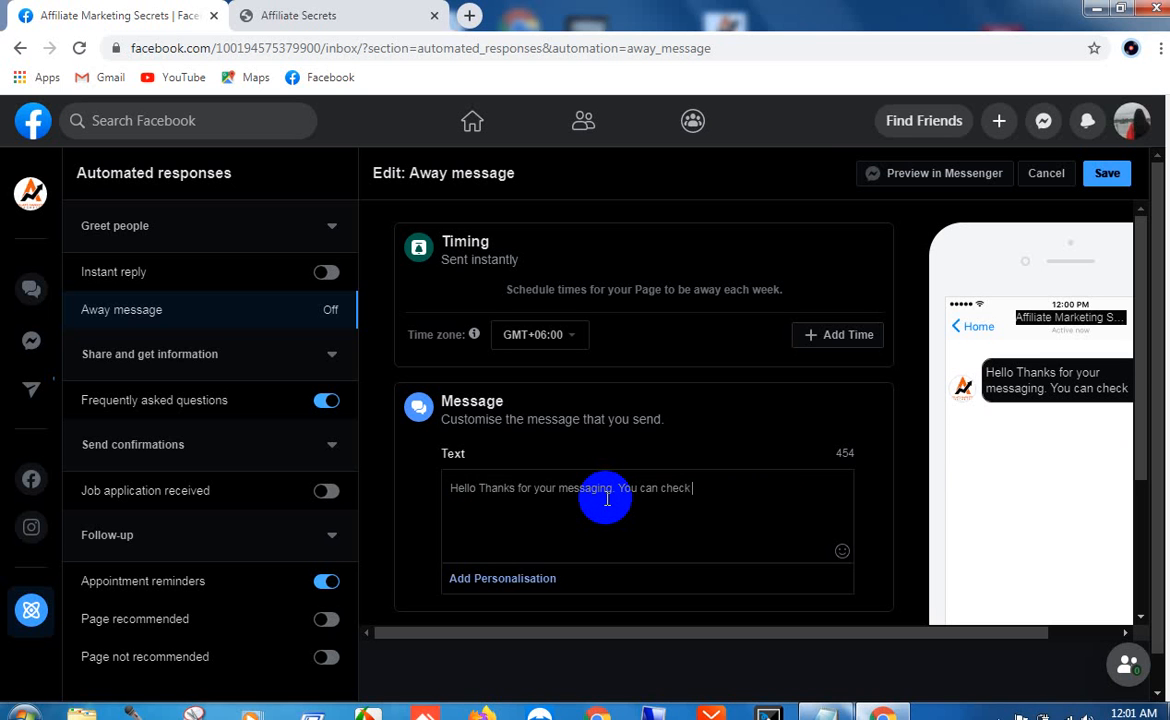
{"action": "type", "text": " this prod"}
{"action": "left_click", "coordinate": [815, 160]}
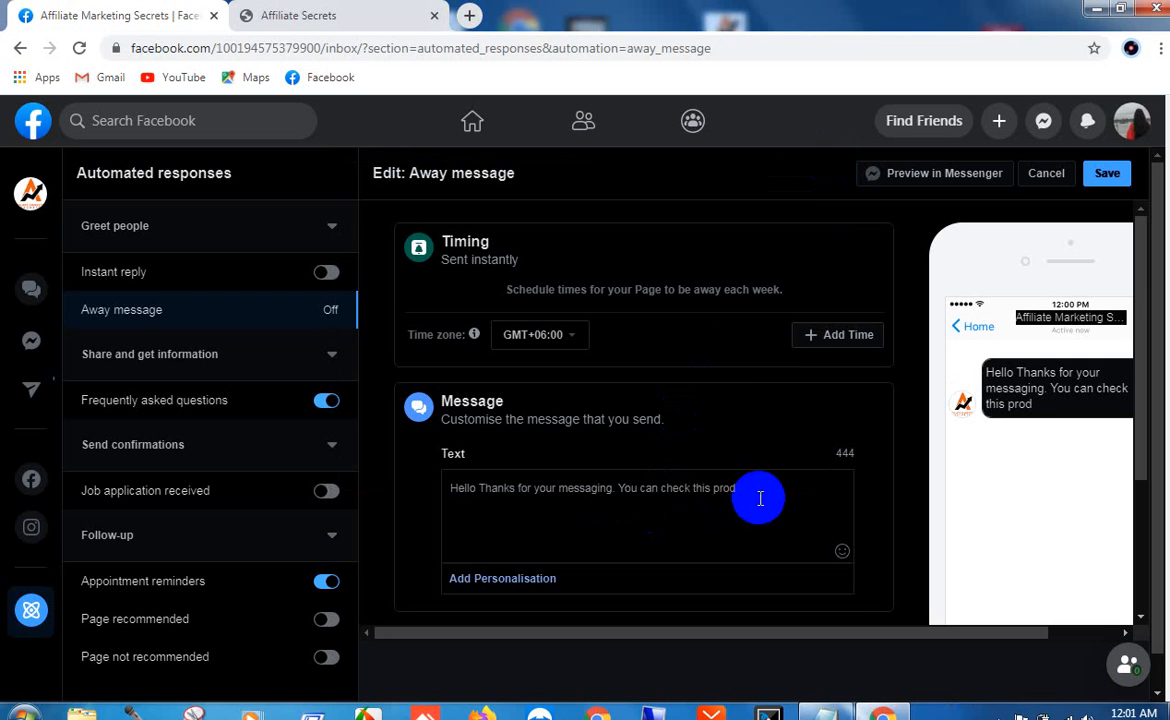
{"action": "type", "text": "ucts that is 100%"}
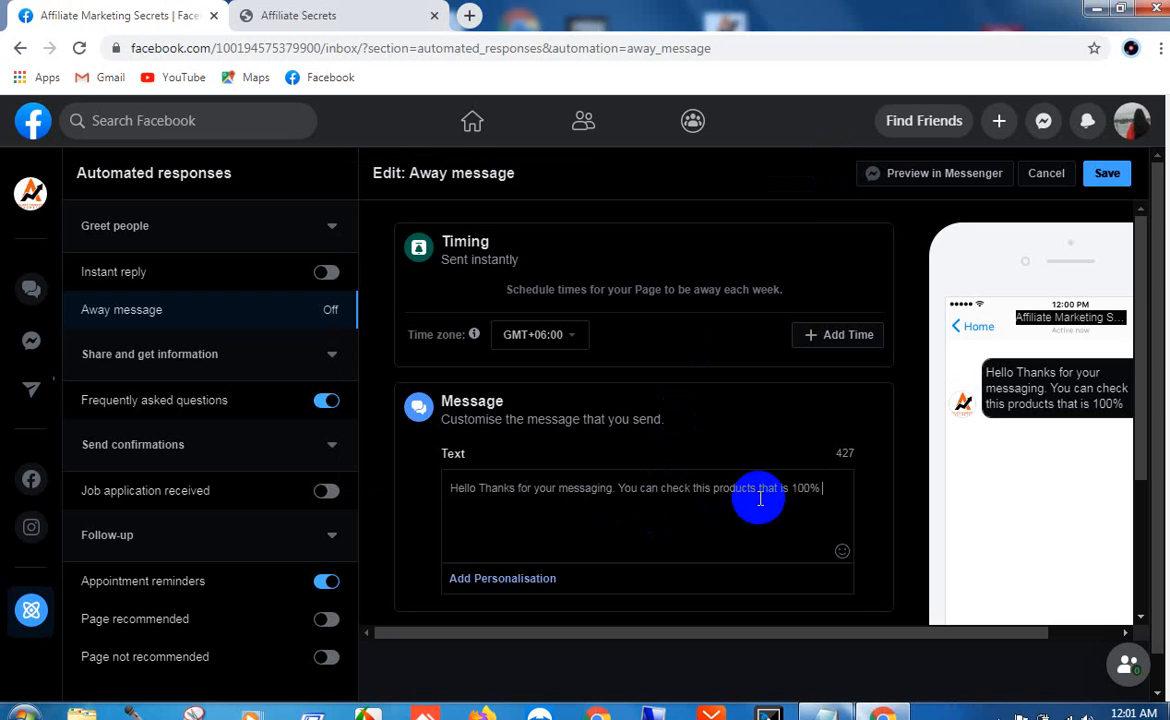
{"action": "type", "text": " working rig"}
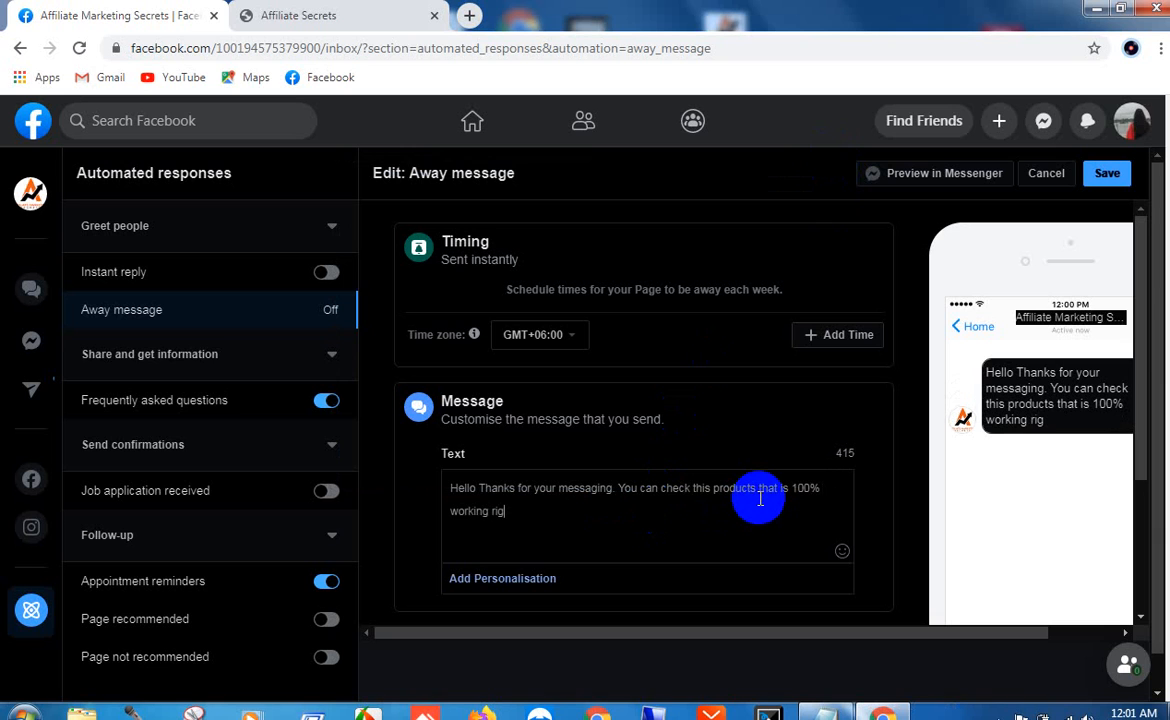
{"action": "type", "text": "g"}
{"action": "key", "text": "BackSpace"}
{"action": "type", "text": "ht noe"}
{"action": "key", "text": "BackSpace"}
{"action": "type", "text": "w."}
Step: Add a new line "click here: affiliate-secrets.net" to the away message, check its preview and save it
{"action": "key", "text": "Return"}
{"action": "type", "text": "click here:"}
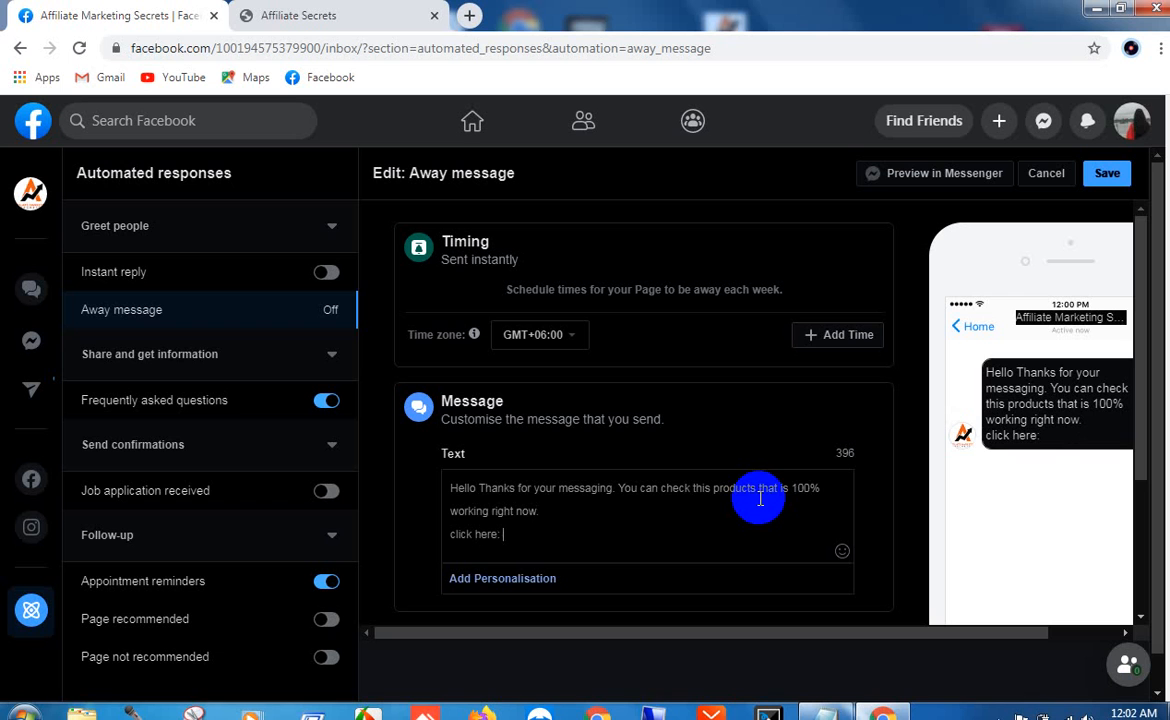
{"action": "type", "text": "affiliate-secrets.net"}
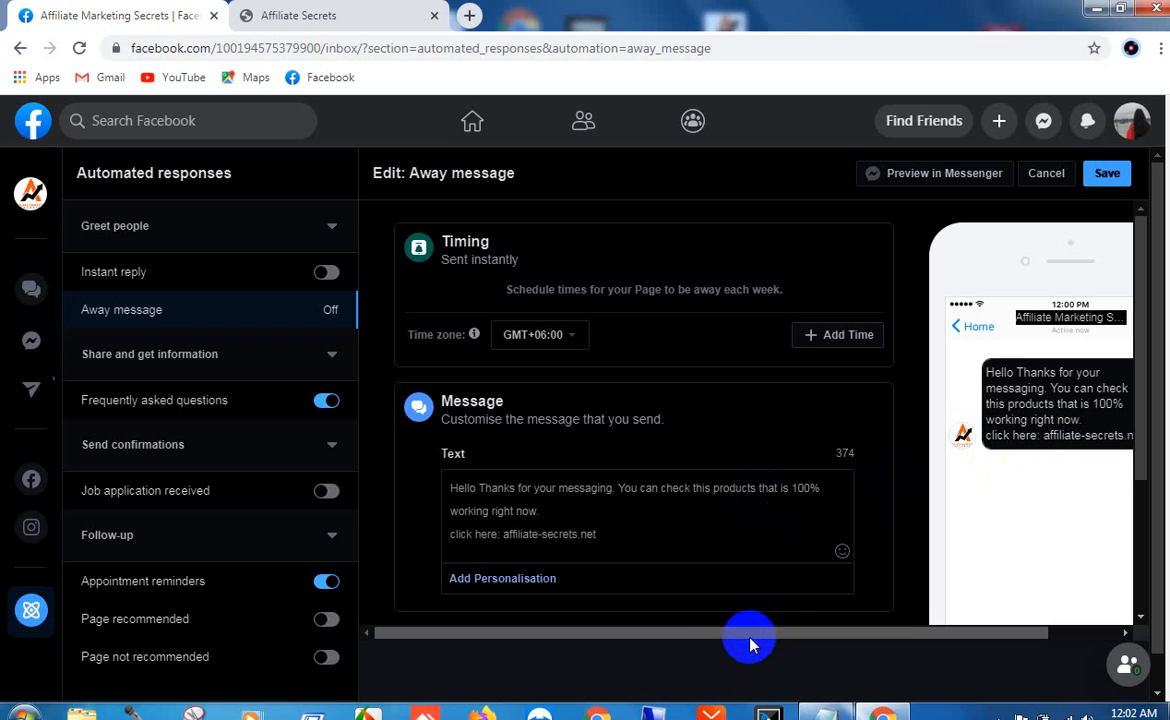
{"action": "left_click_drag", "start_coordinate": [843, 642], "coordinate": [915, 635]}
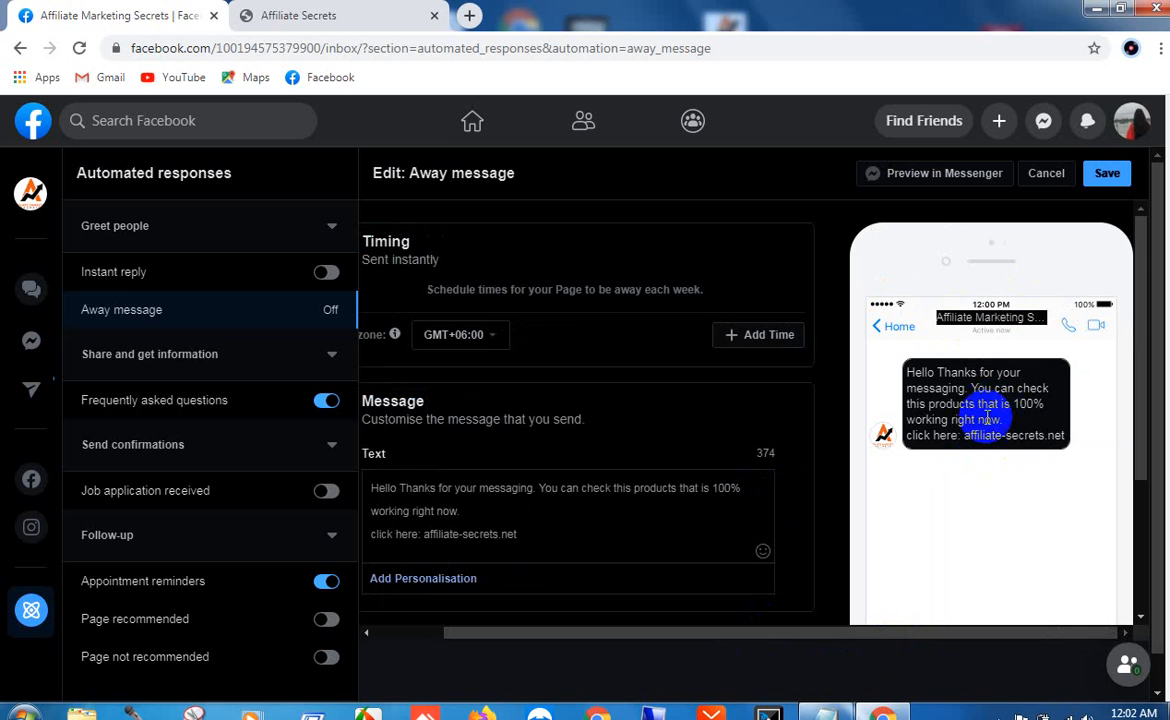
{"action": "left_click", "coordinate": [1108, 176]}
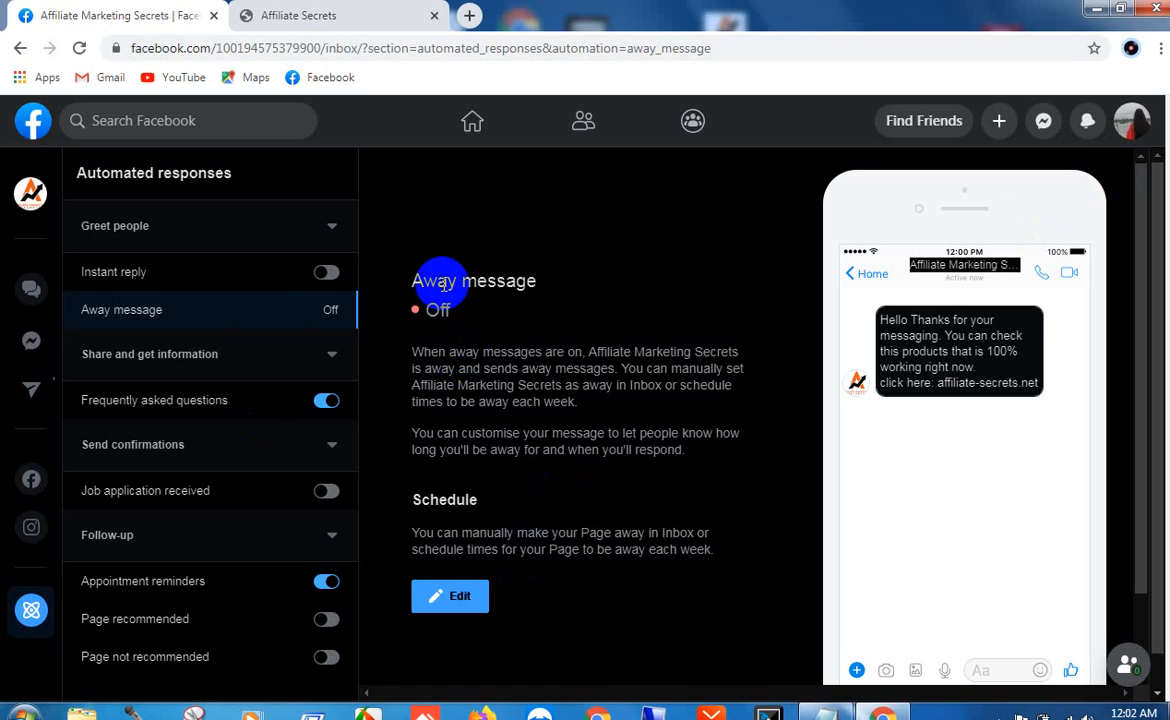
Step: Turn on Instant reply in the automated responses and go back to the Messaging settings
{"action": "left_click", "coordinate": [329, 276]}
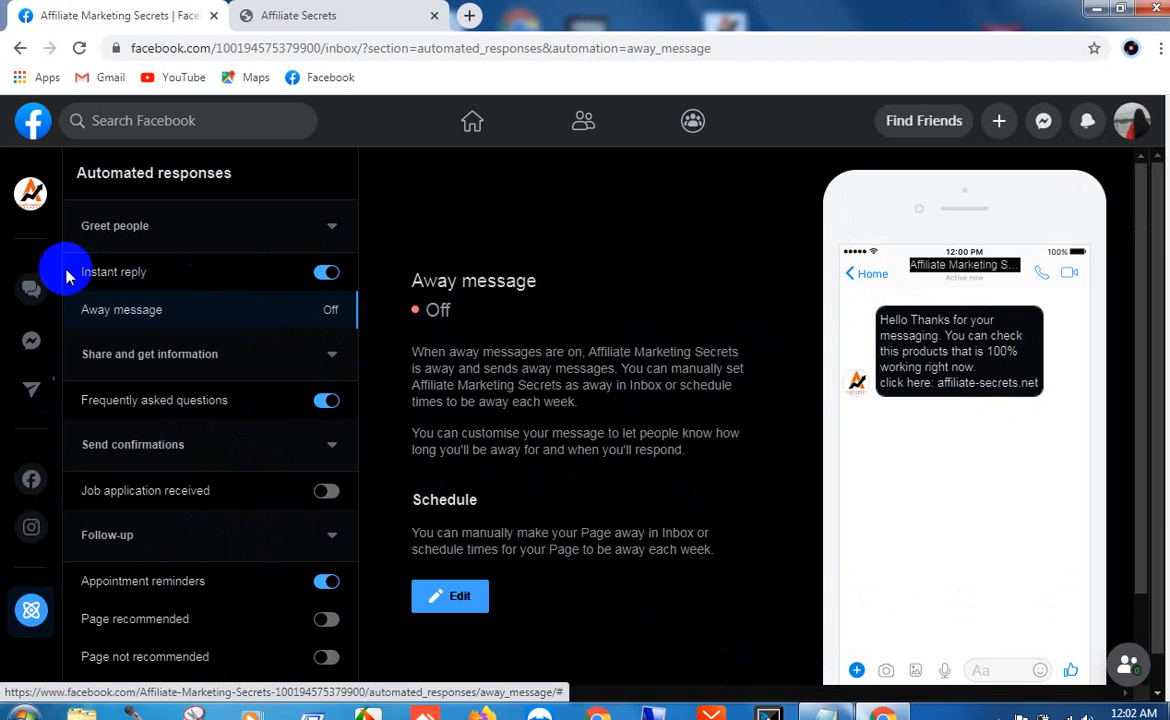
{"action": "left_click", "coordinate": [24, 55]}
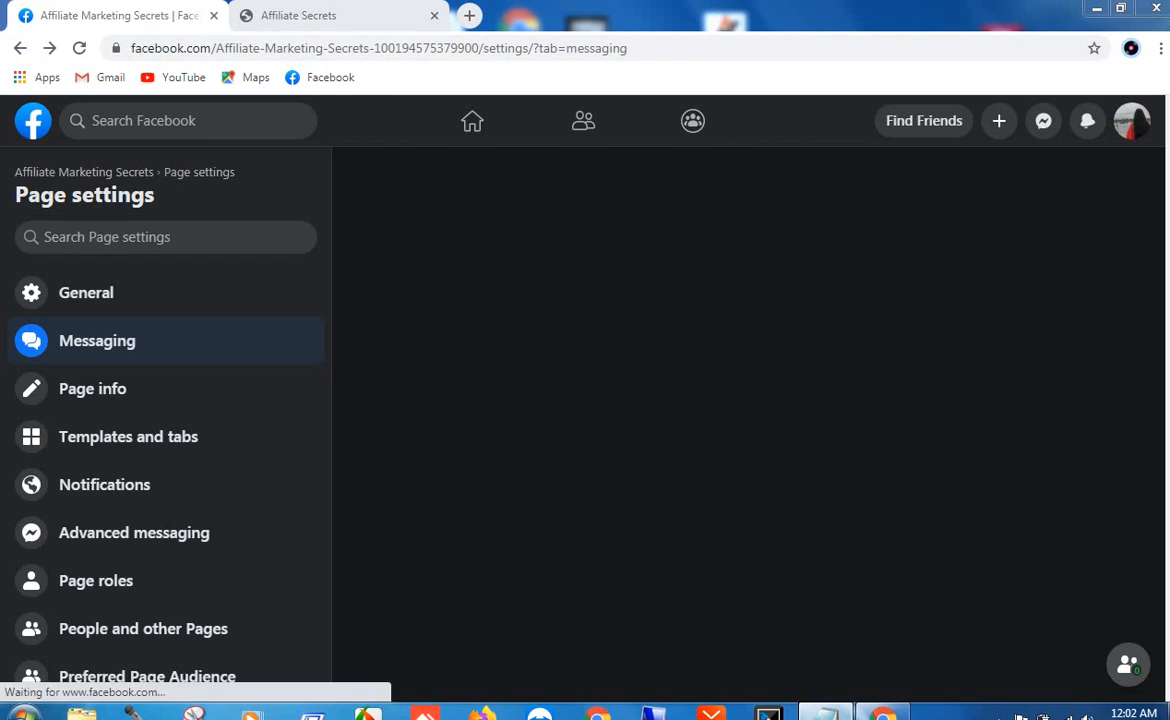
Step: Check the page setup outline in Notepad and return to the Page settings
{"action": "left_click", "coordinate": [826, 712]}
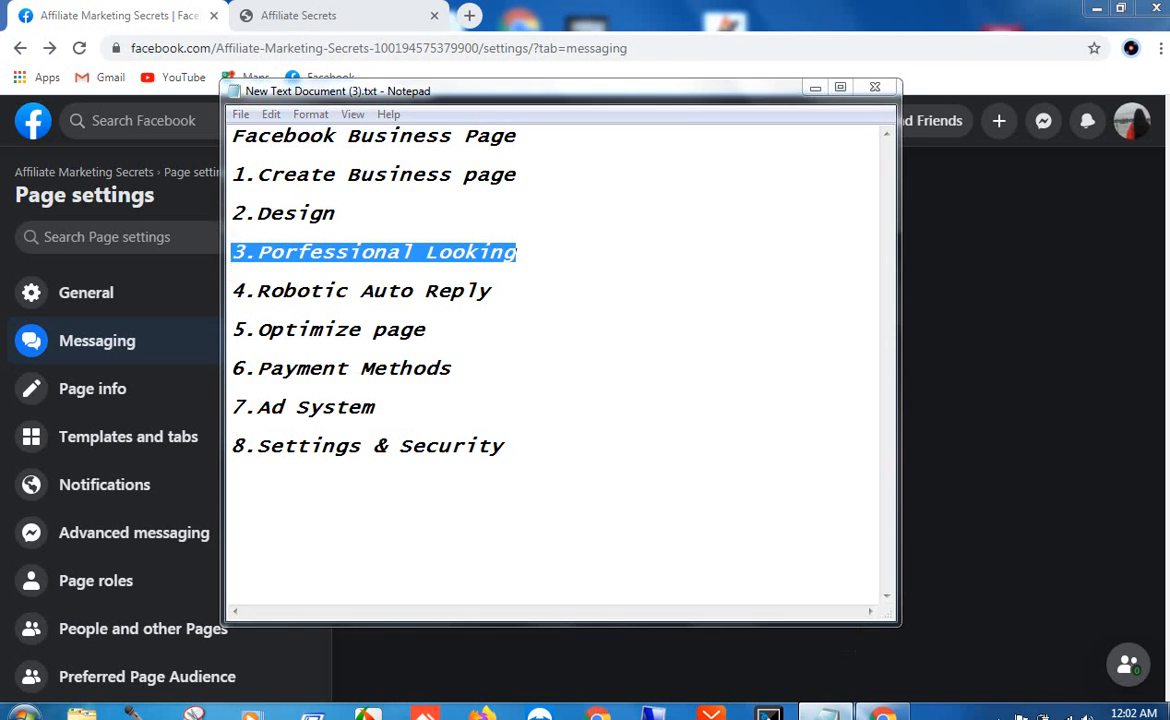
{"action": "left_click", "coordinate": [826, 712]}
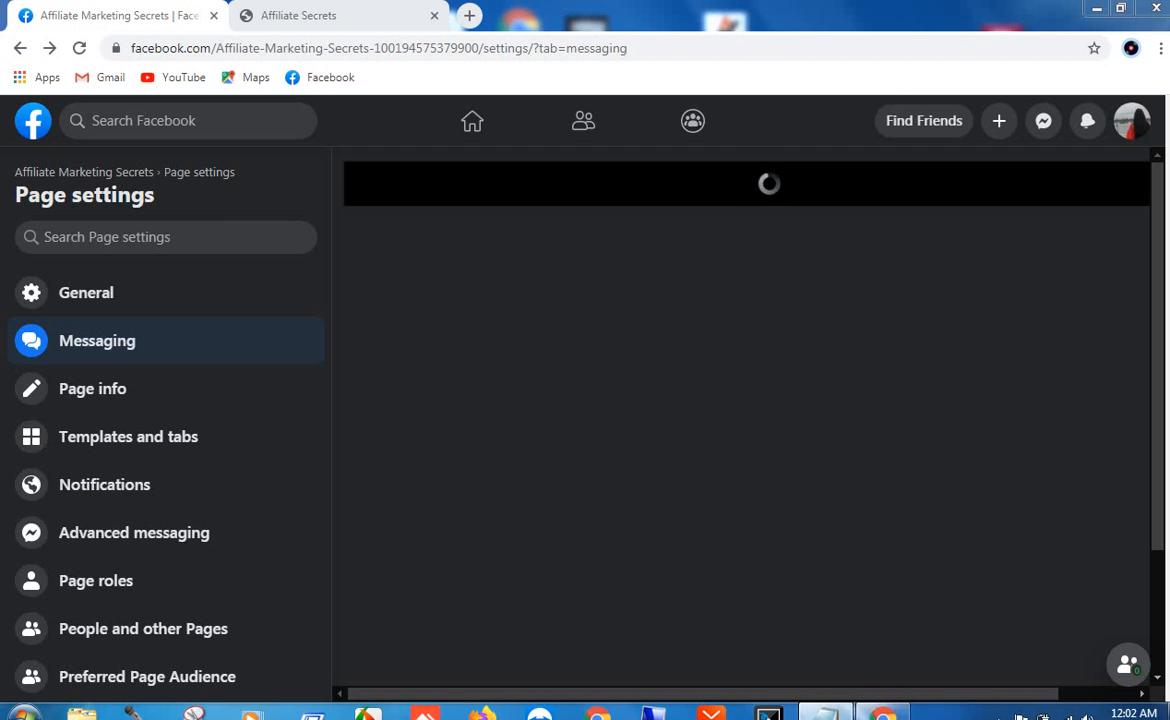
{"action": "left_click", "coordinate": [826, 712]}
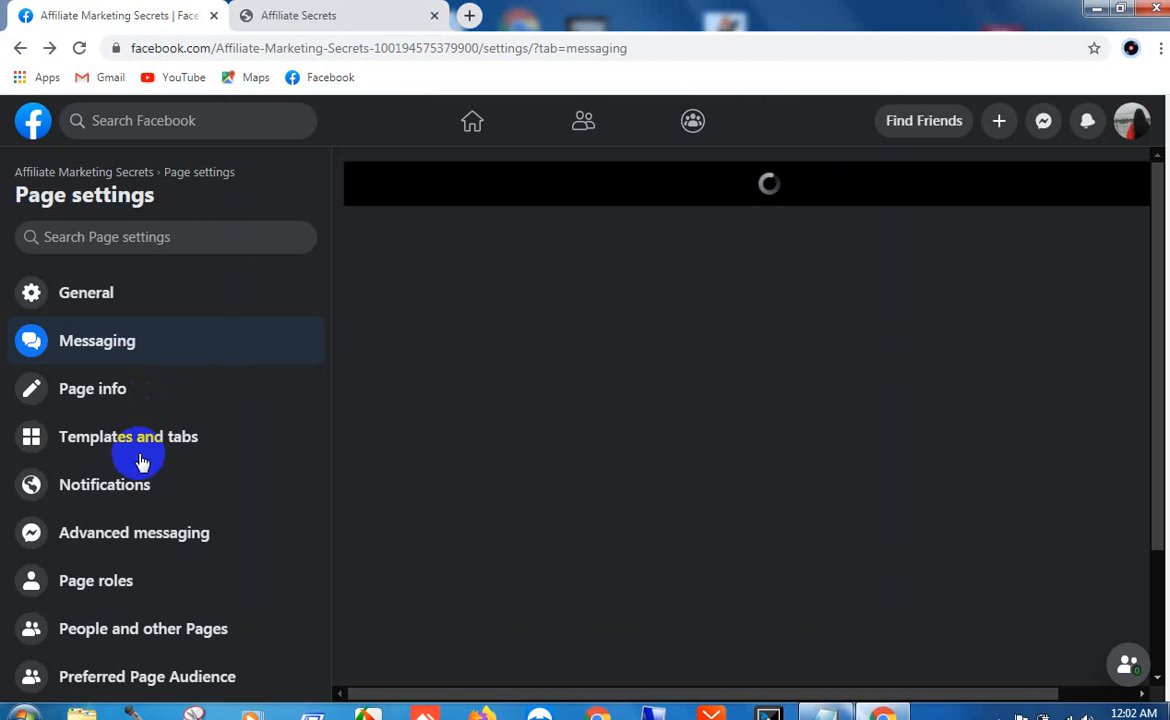
Step: Look over the Page info form in the Page settings
{"action": "left_click", "coordinate": [111, 389]}
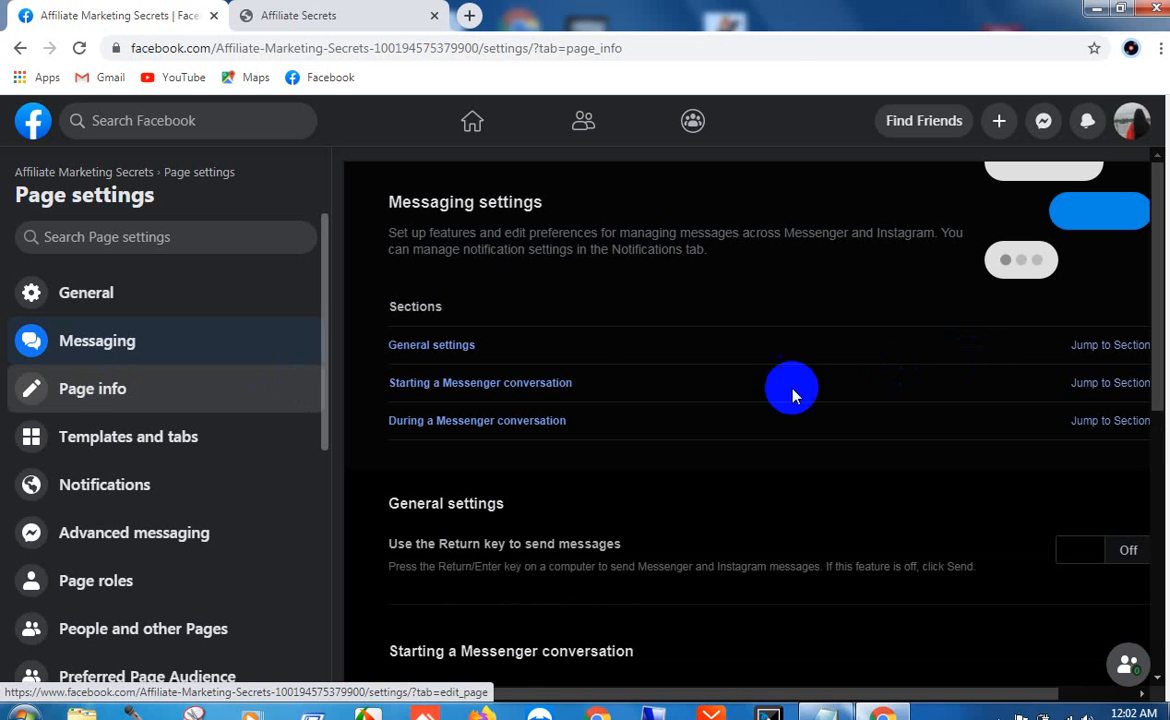
{"action": "left_click", "coordinate": [120, 392]}
{"action": "scroll", "coordinate": [864, 368], "scroll_direction": "down", "scroll_amount": 5}
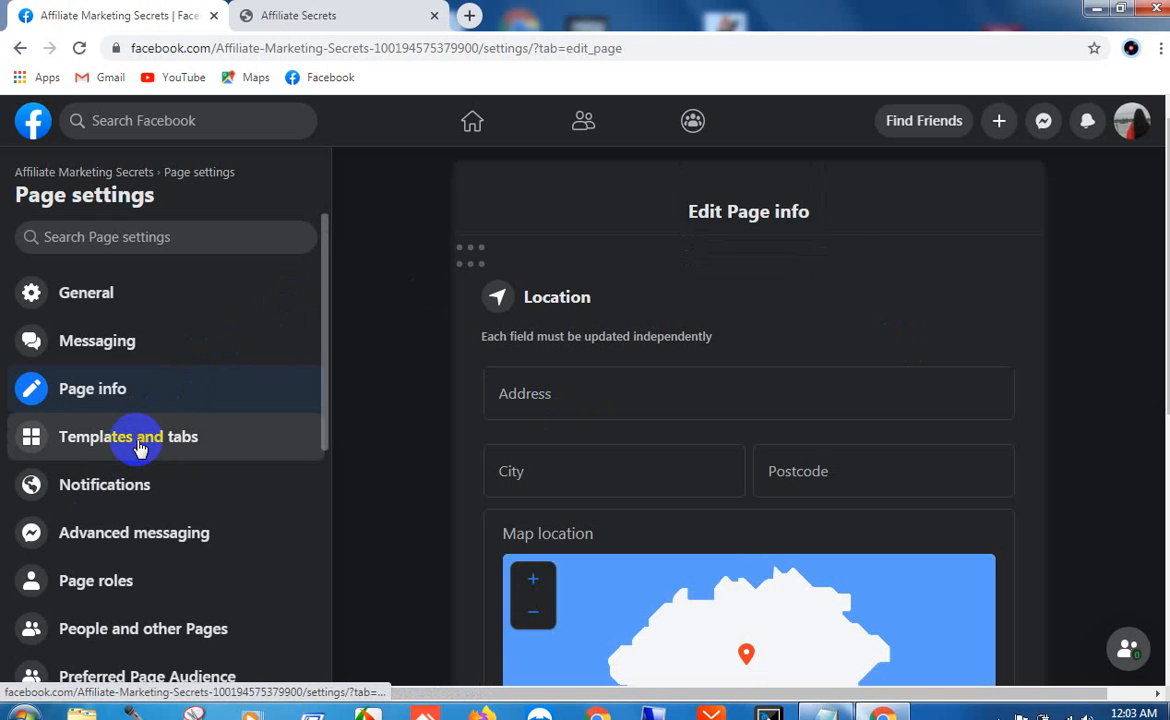
Step: Turn on the Offers tab for the Page in the Templates and tabs settings
{"action": "left_click", "coordinate": [140, 437]}
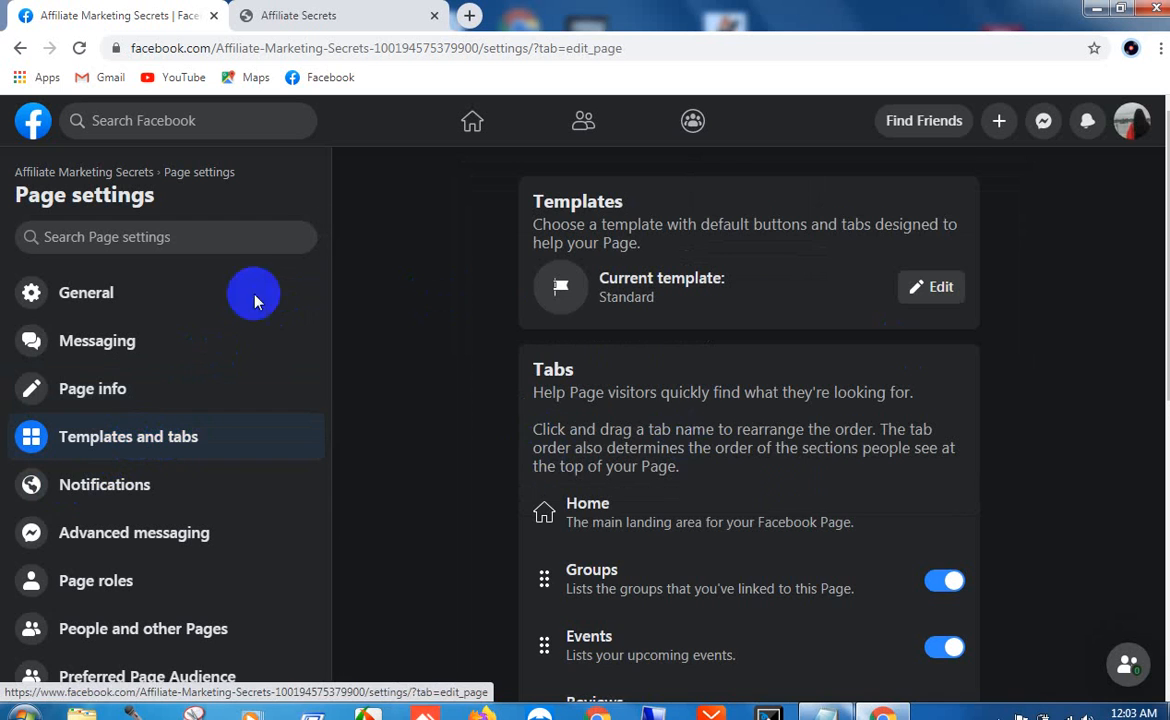
{"action": "scroll", "coordinate": [580, 352], "scroll_direction": "down", "scroll_amount": 3}
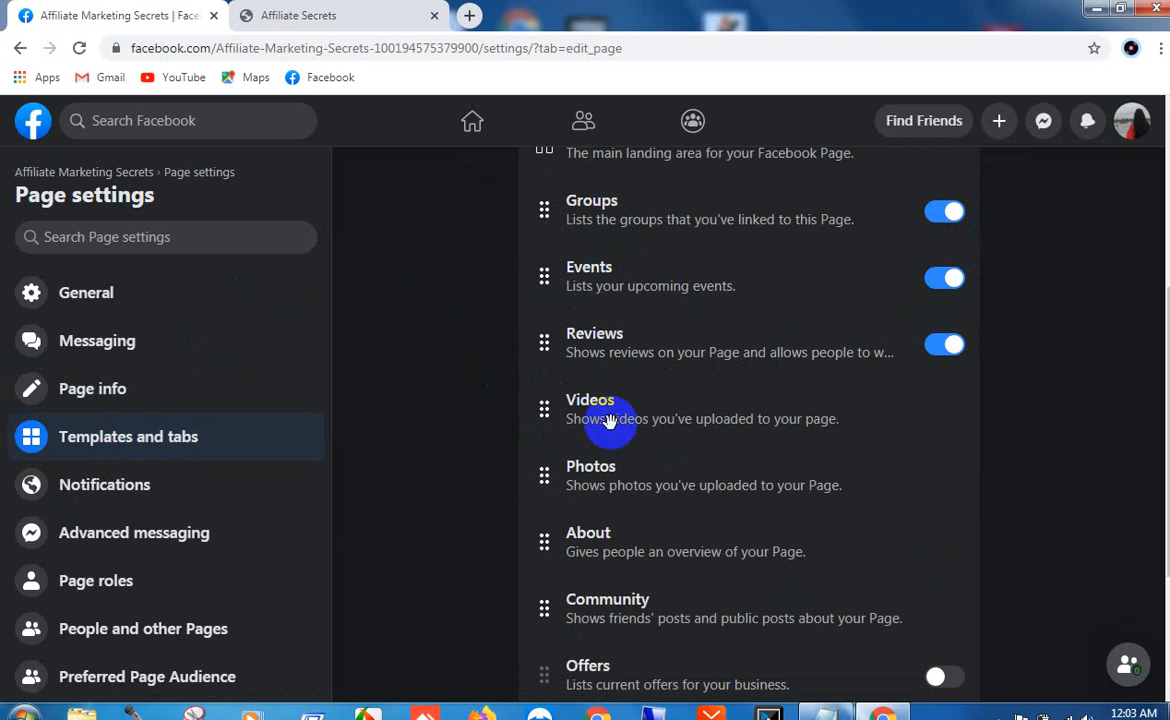
{"action": "scroll", "coordinate": [601, 464], "scroll_direction": "down", "scroll_amount": 2}
{"action": "left_click", "coordinate": [933, 449]}
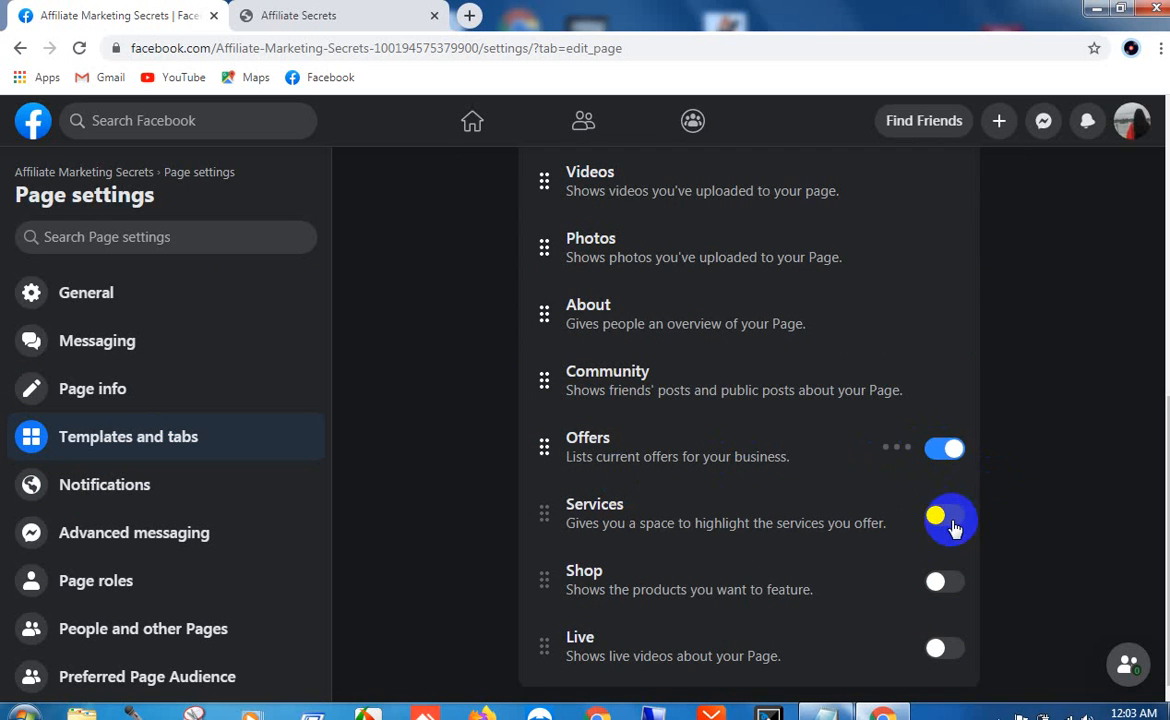
Step: Load the Facebook home page in the second browser tab and return to the Page's Templates and tabs settings
{"action": "left_click", "coordinate": [376, 12]}
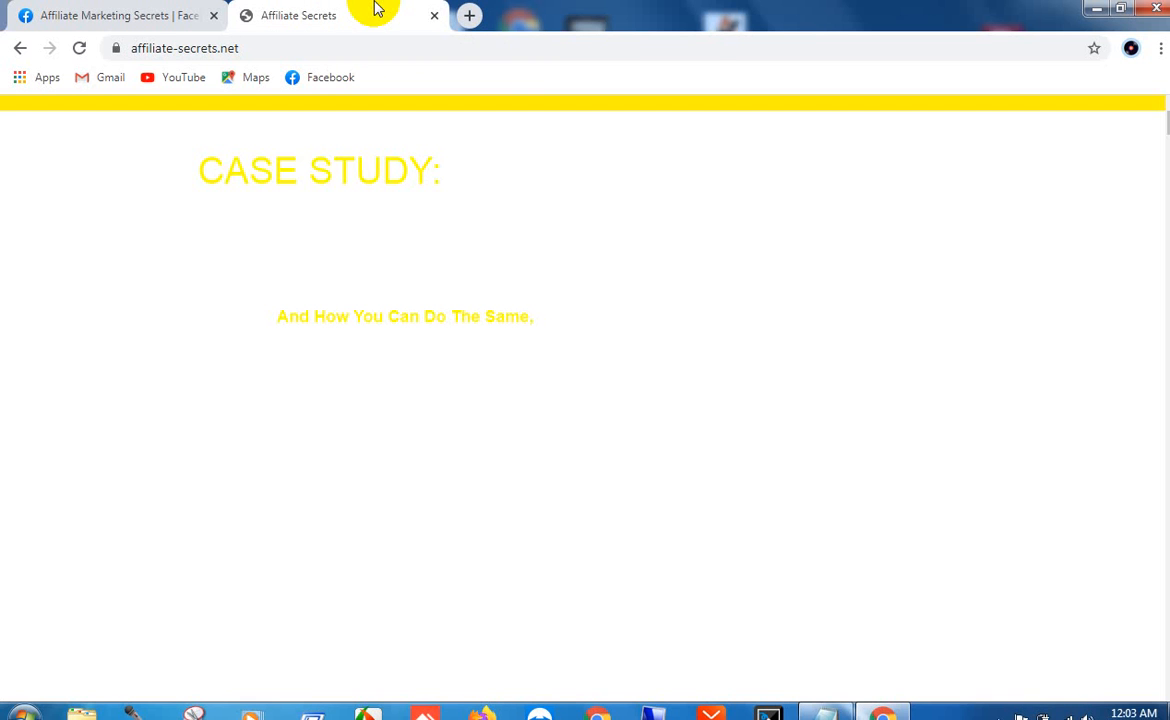
{"action": "left_click", "coordinate": [342, 80]}
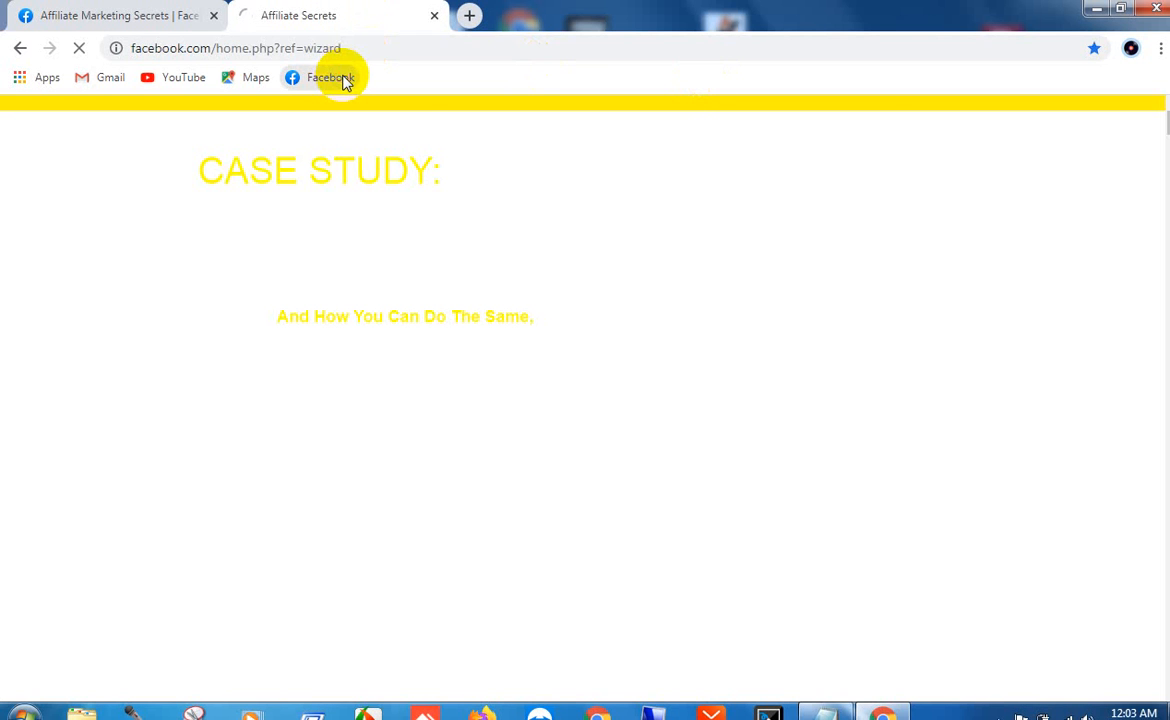
{"action": "left_click", "coordinate": [117, 14]}
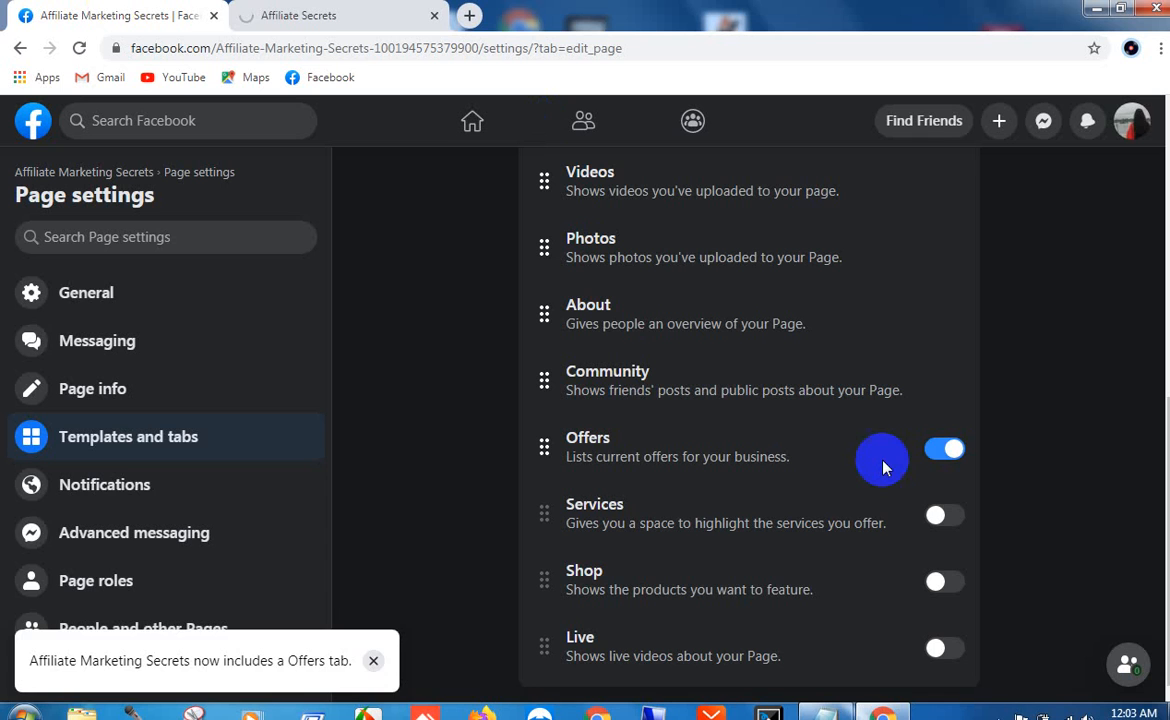
Step: Turn off the Offers tab for the Page
{"action": "left_click", "coordinate": [950, 451]}
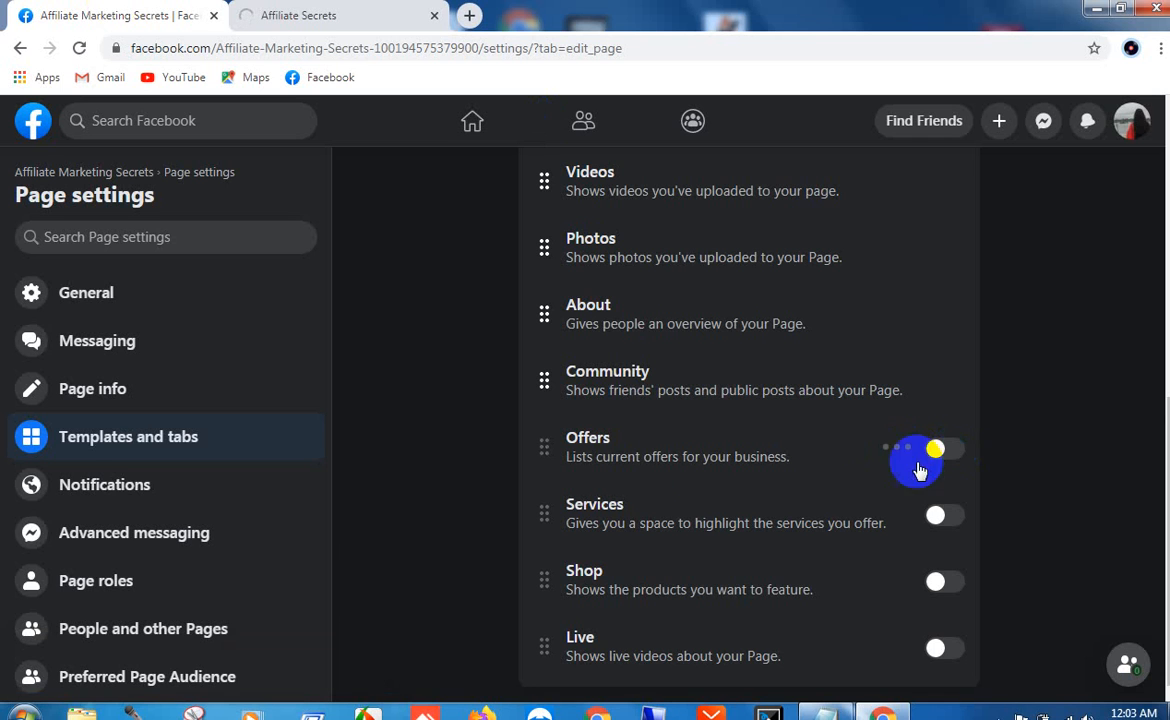
{"action": "left_click", "coordinate": [935, 648]}
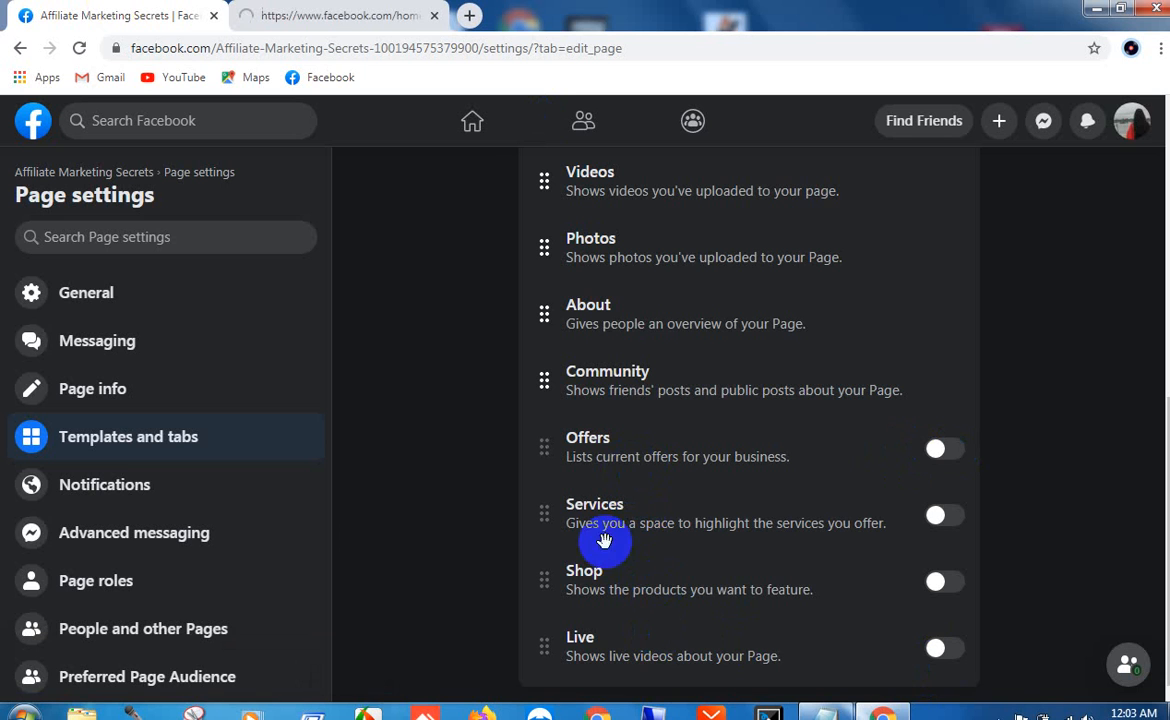
Step: Open the Affiliate Marketing Secrets Page from the Facebook home shortcuts in the second browser tab
{"action": "left_click", "coordinate": [337, 10]}
{"action": "left_click", "coordinate": [157, 10]}
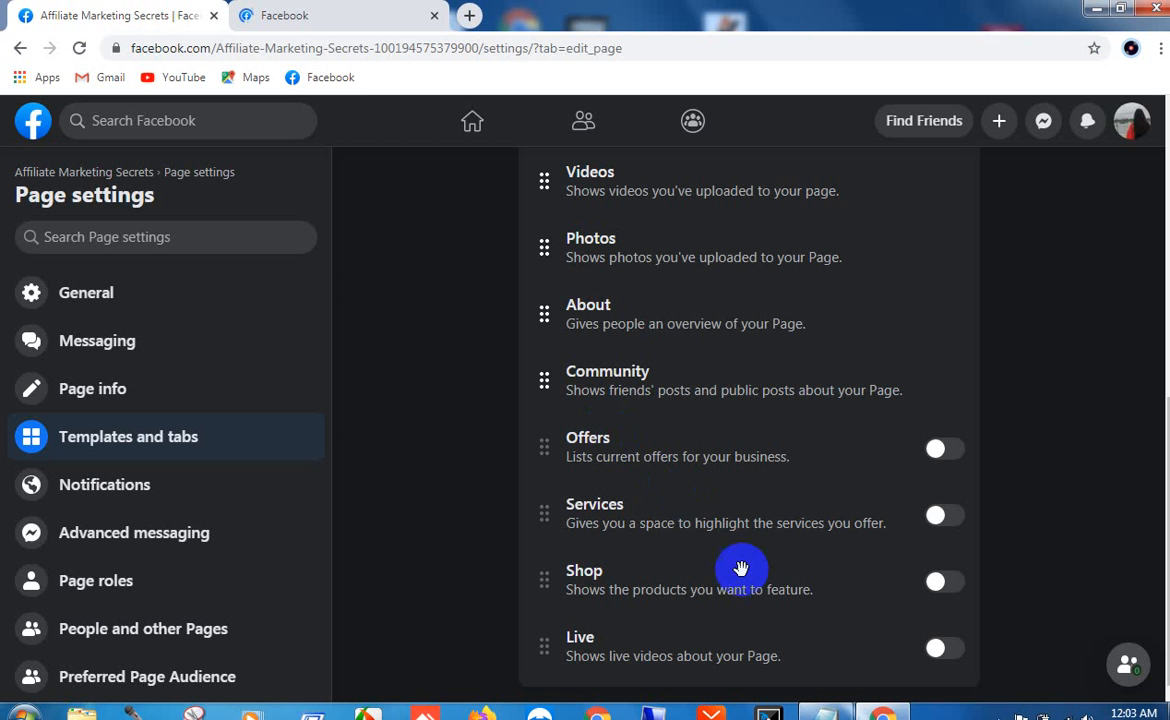
{"action": "left_click", "coordinate": [347, 9]}
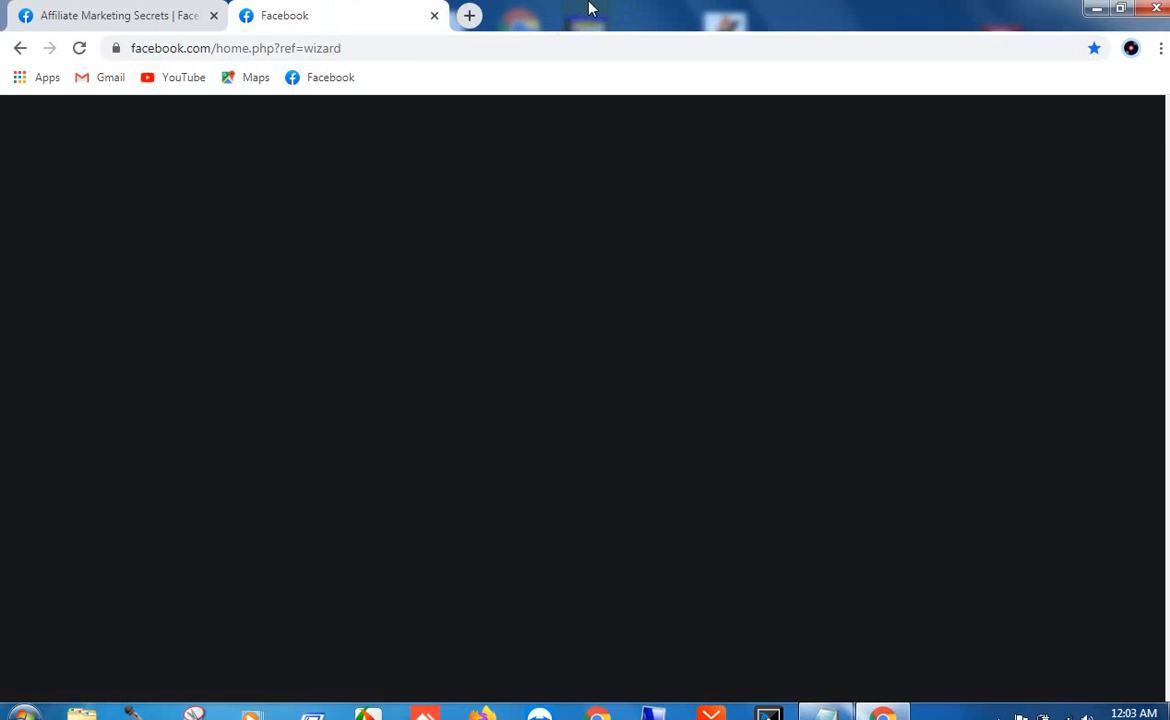
{"action": "left_click", "coordinate": [97, 12]}
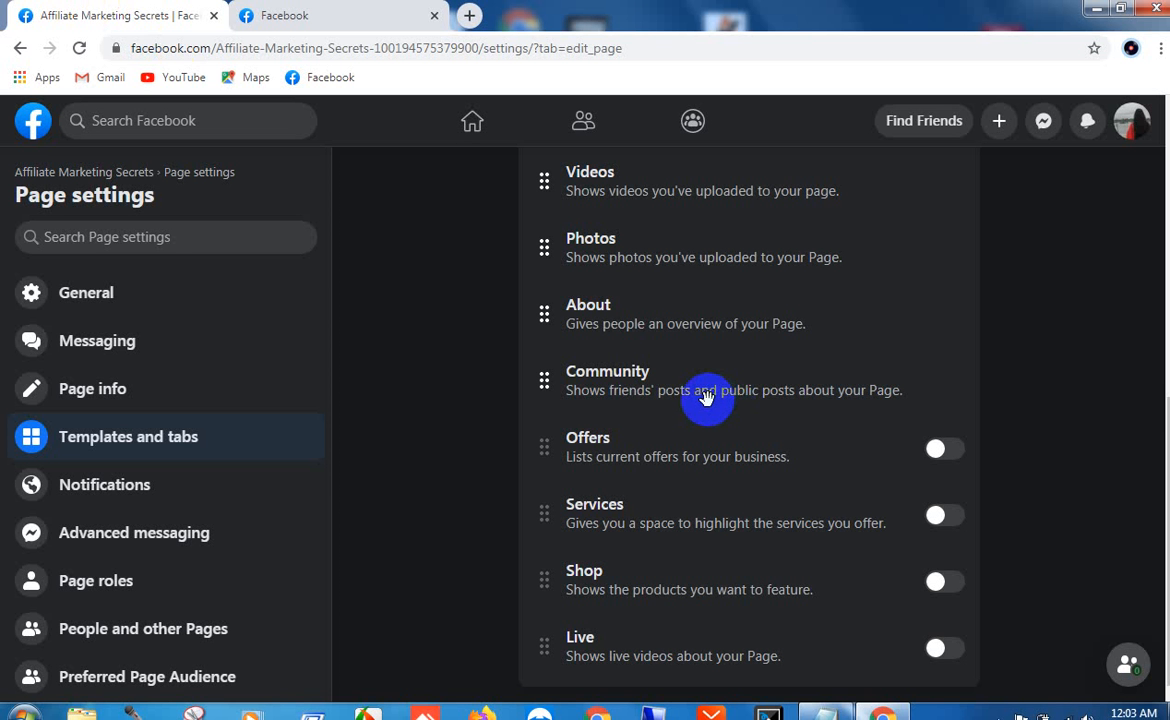
{"action": "left_click", "coordinate": [390, 8]}
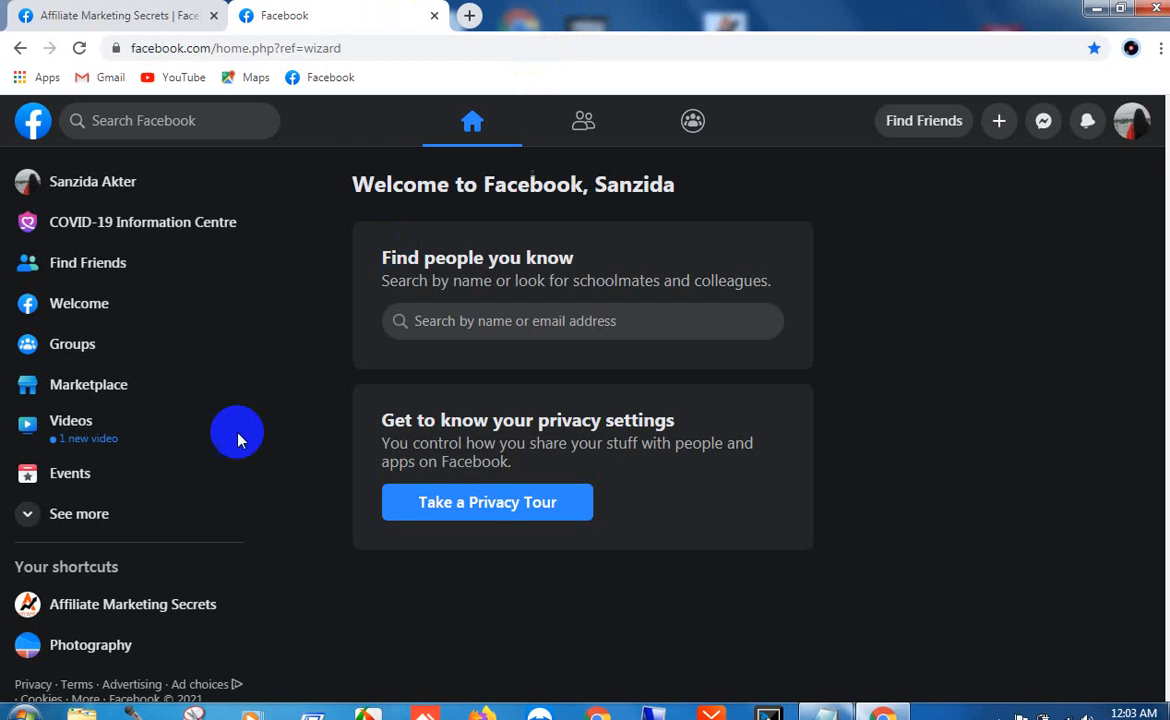
{"action": "left_click", "coordinate": [122, 612]}
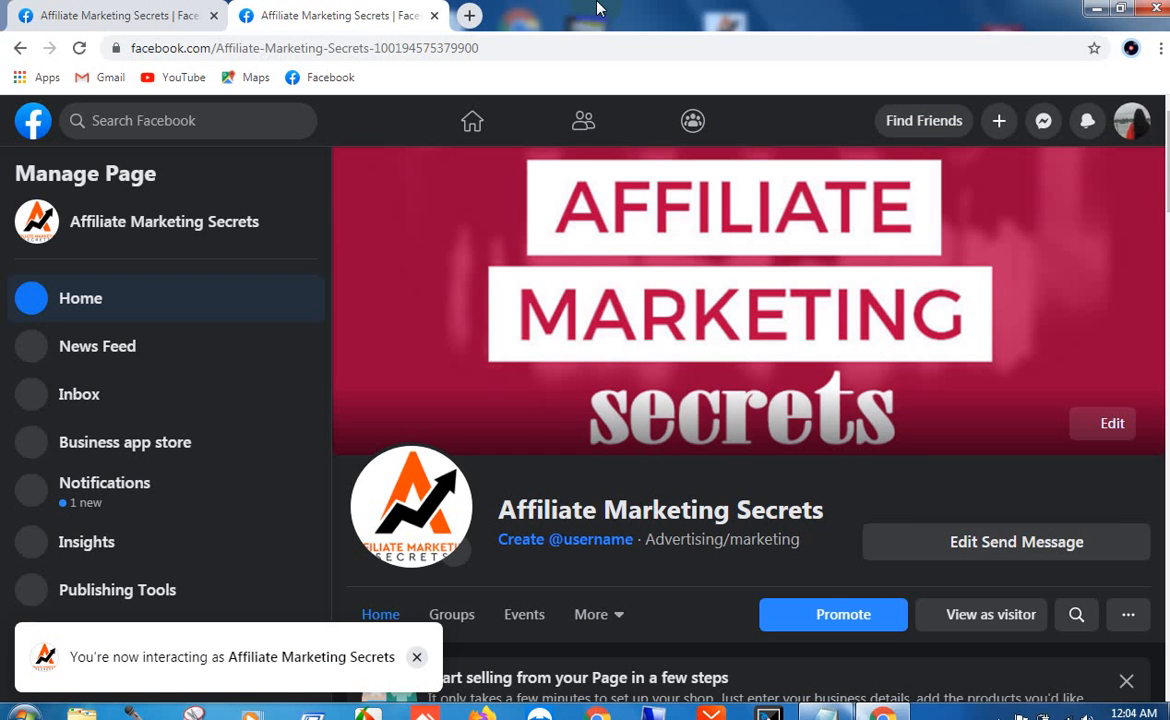
Step: Look over the Page's home view, its management options and the list of additional Page tabs
{"action": "scroll", "coordinate": [818, 318], "scroll_direction": "down", "scroll_amount": 3}
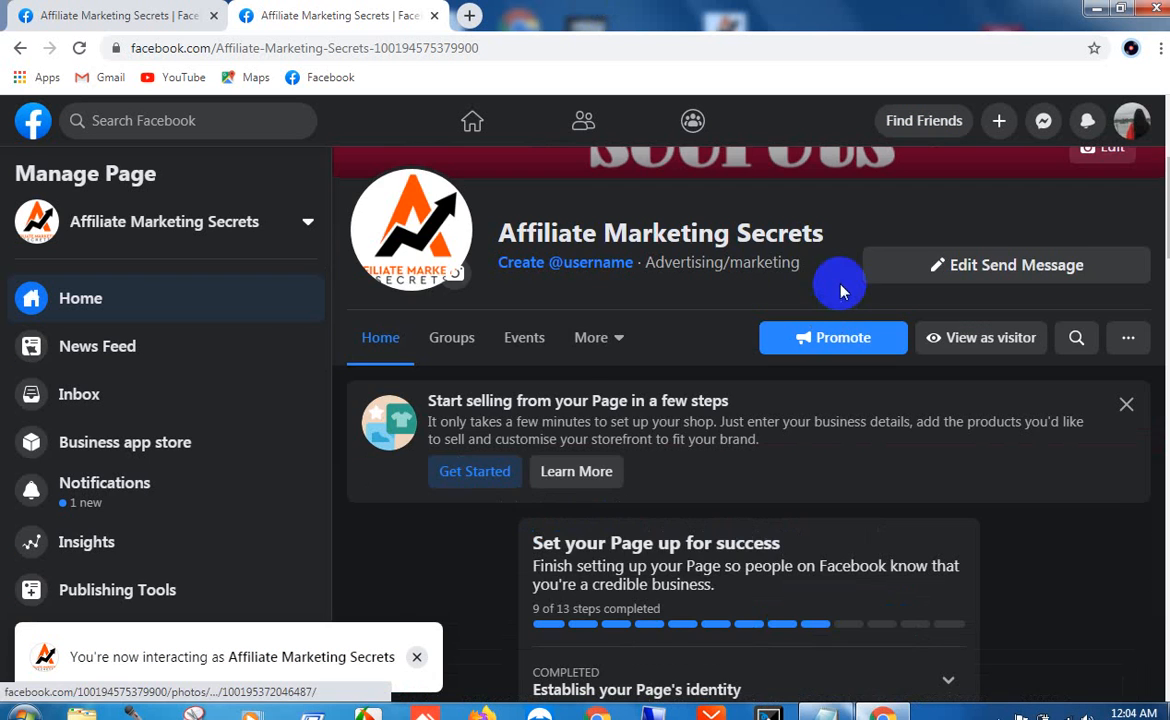
{"action": "scroll", "coordinate": [739, 282], "scroll_direction": "up", "scroll_amount": 3}
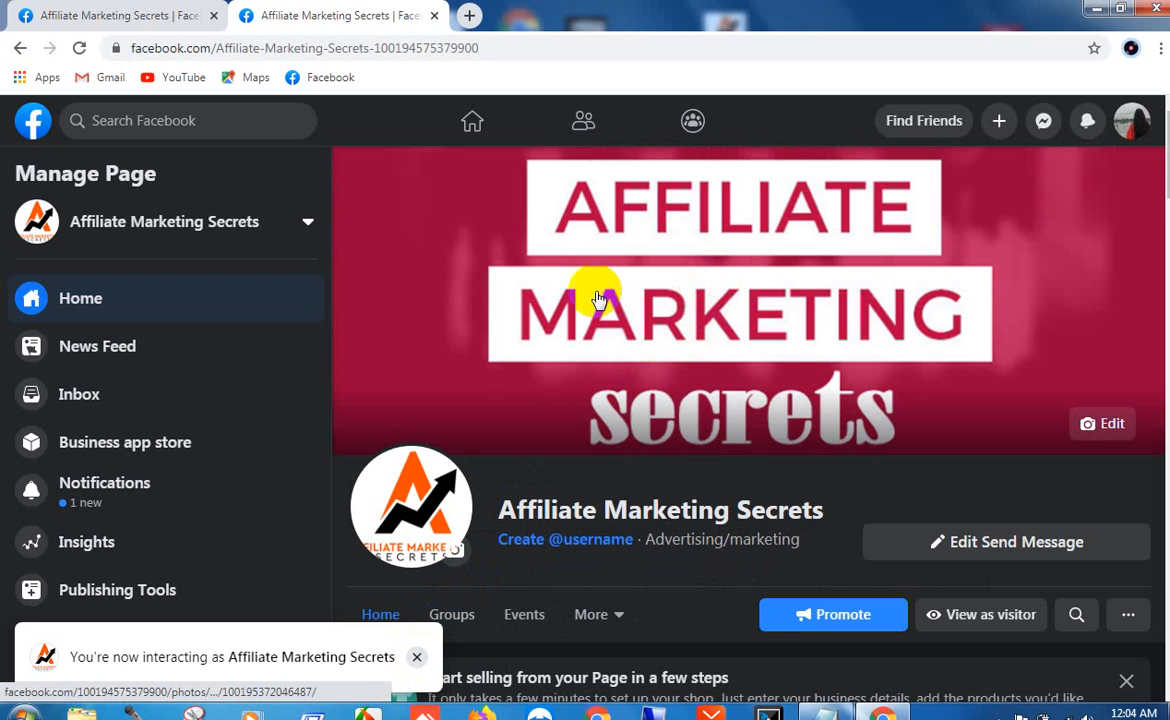
{"action": "scroll", "coordinate": [616, 280], "scroll_direction": "down", "scroll_amount": 4}
{"action": "scroll", "coordinate": [178, 448], "scroll_direction": "down", "scroll_amount": 2}
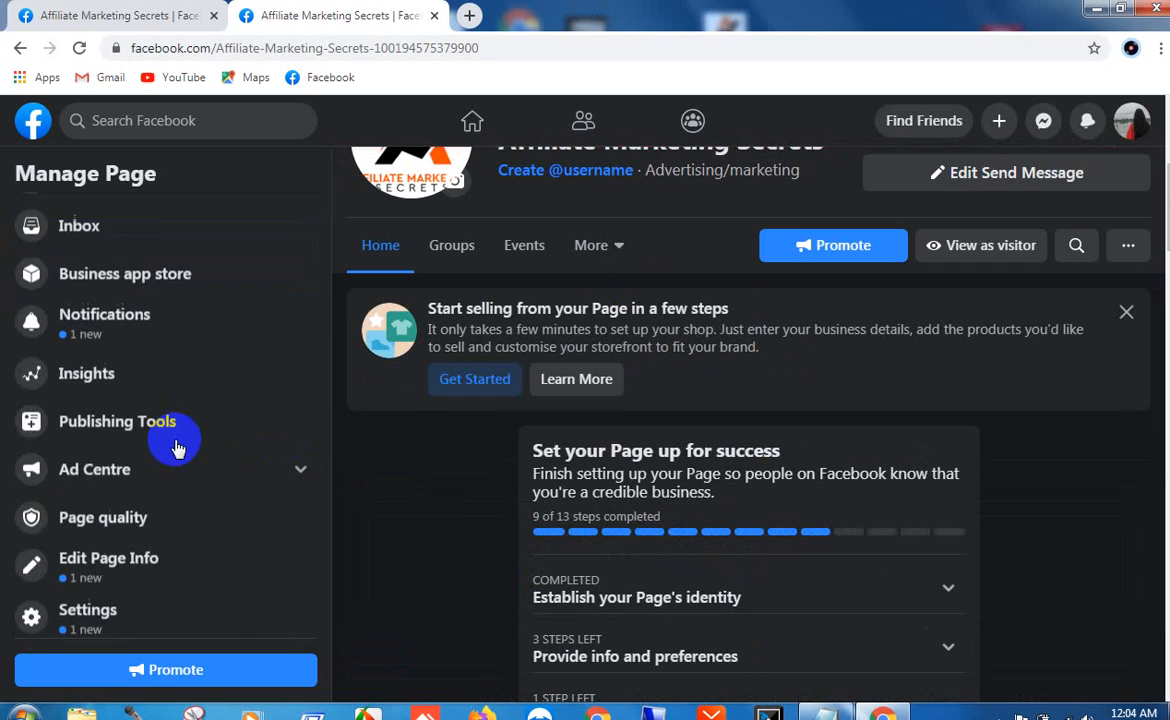
{"action": "scroll", "coordinate": [176, 447], "scroll_direction": "down", "scroll_amount": 1}
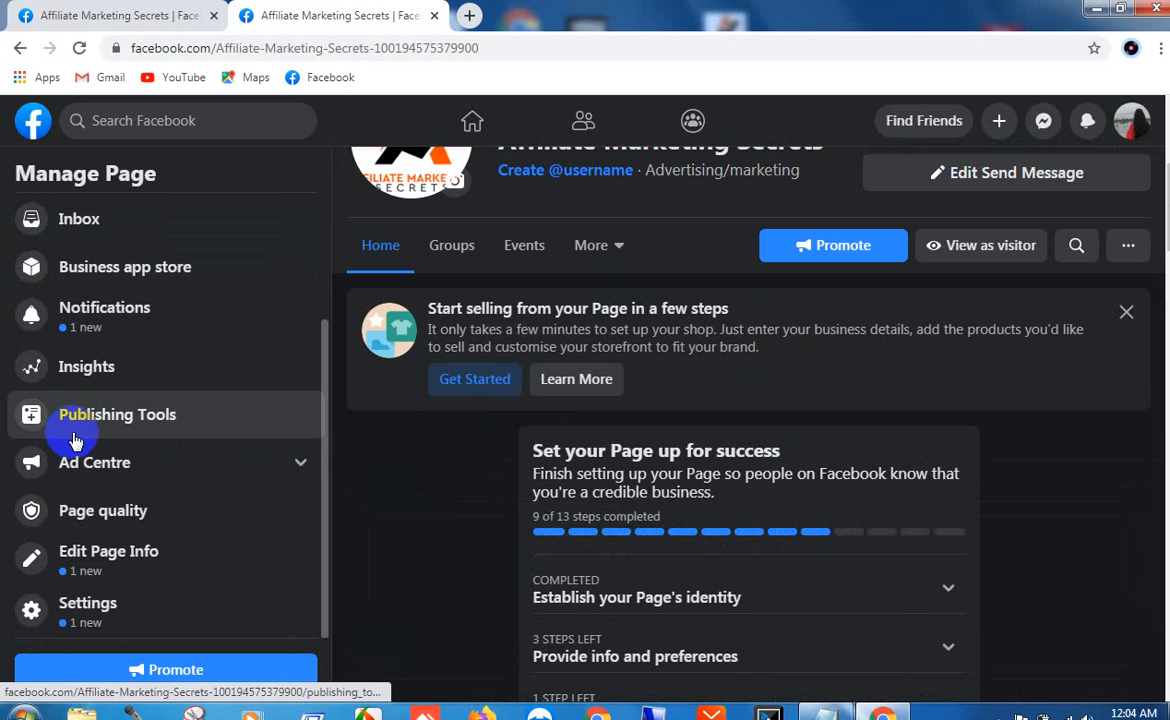
{"action": "left_click", "coordinate": [613, 250]}
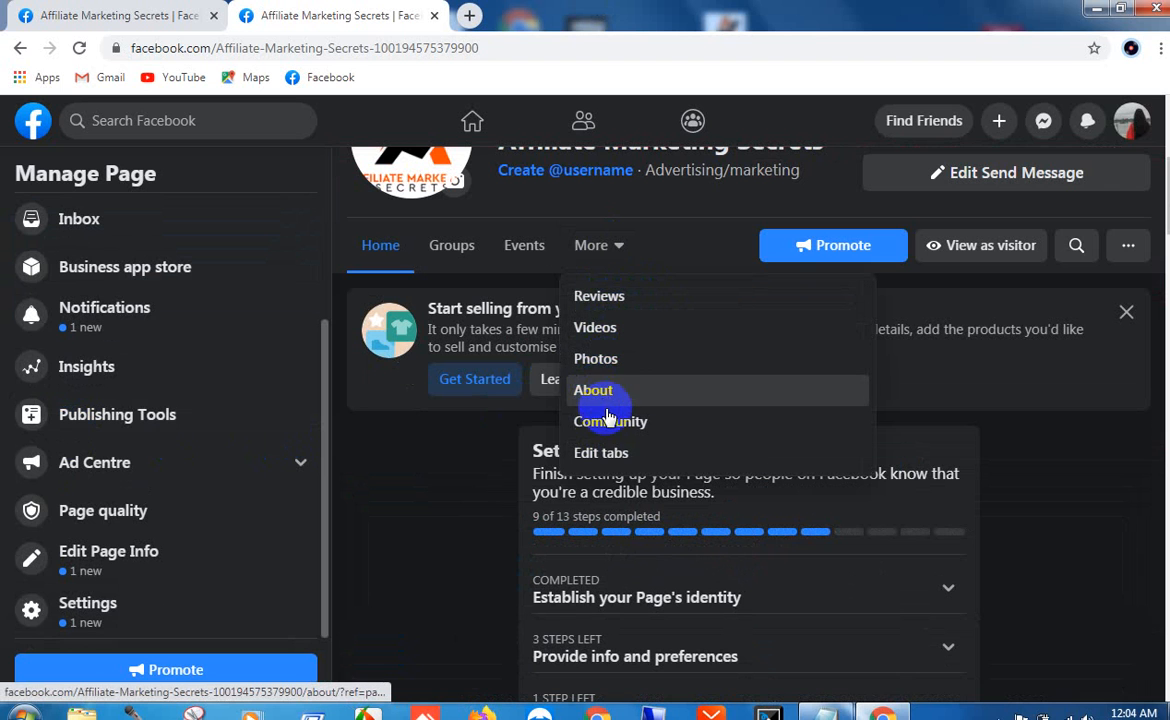
{"action": "left_click", "coordinate": [603, 453]}
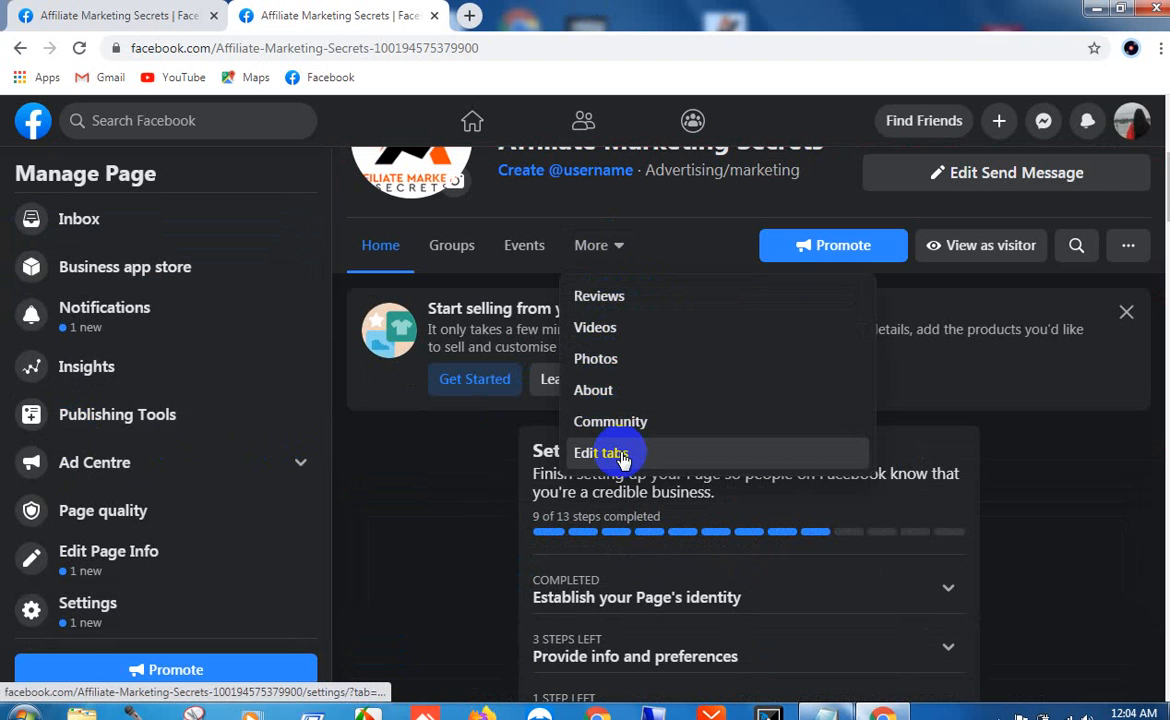
Step: Turn on the Offers, Services, Shop and Live tabs in the Page's Templates and tabs settings
{"action": "left_click", "coordinate": [935, 452]}
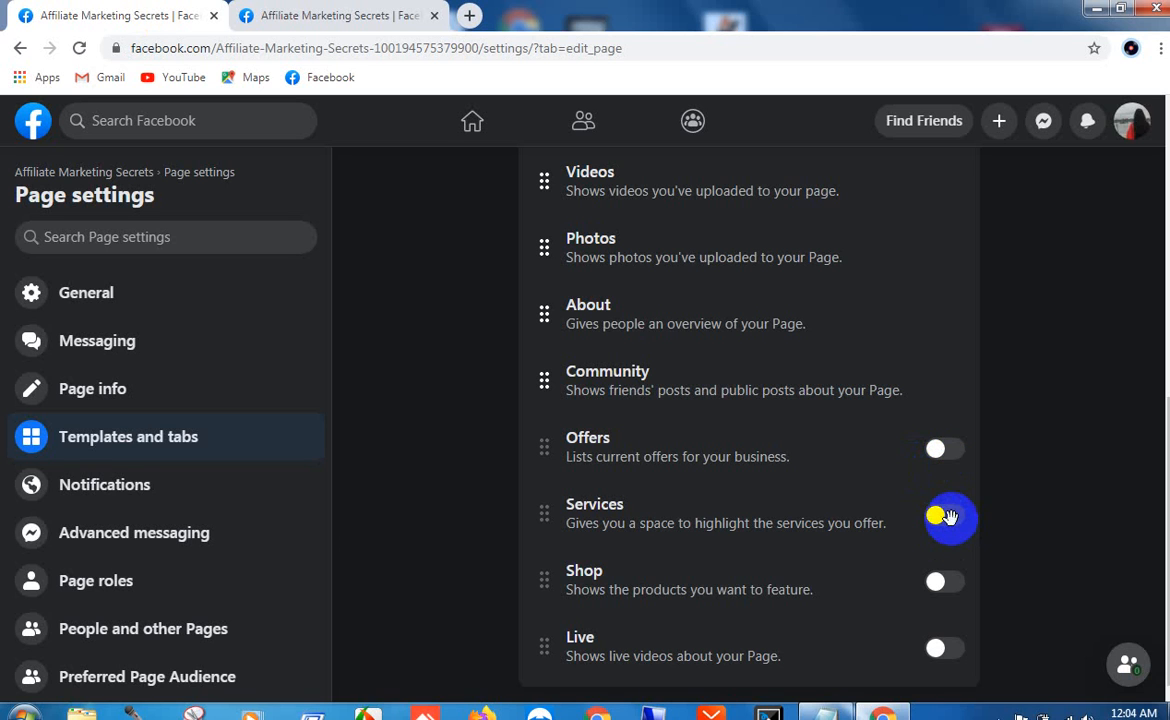
{"action": "left_click", "coordinate": [955, 458]}
{"action": "left_click", "coordinate": [951, 518]}
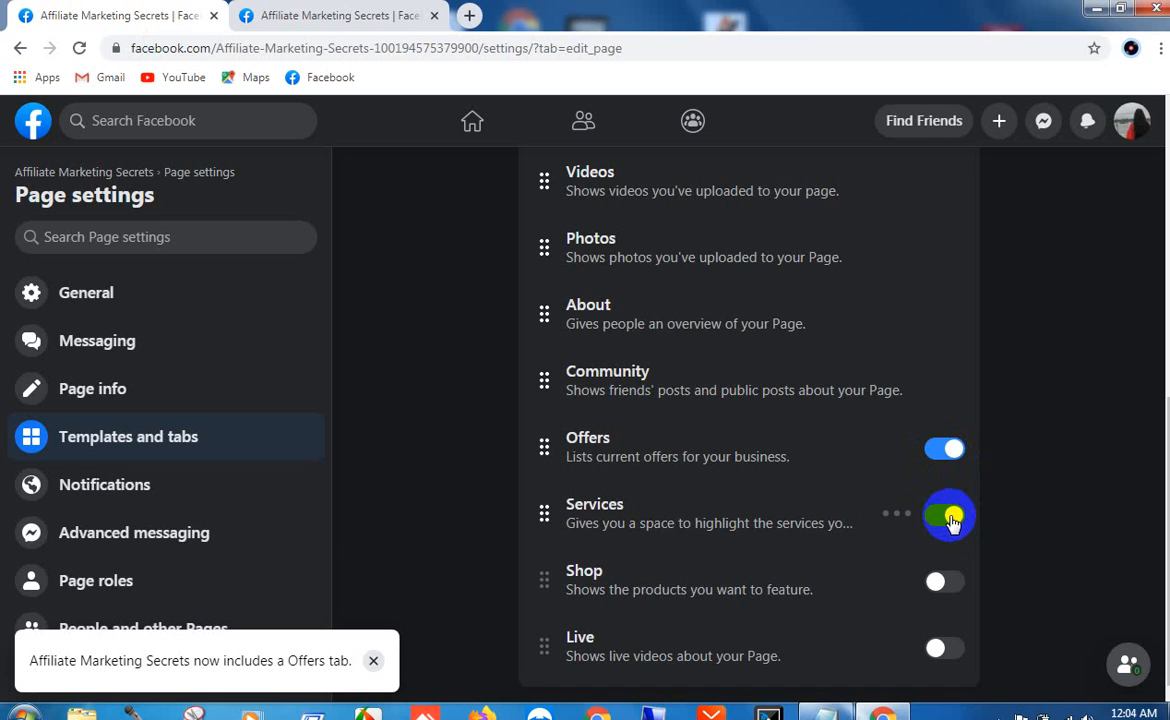
{"action": "left_click", "coordinate": [948, 583]}
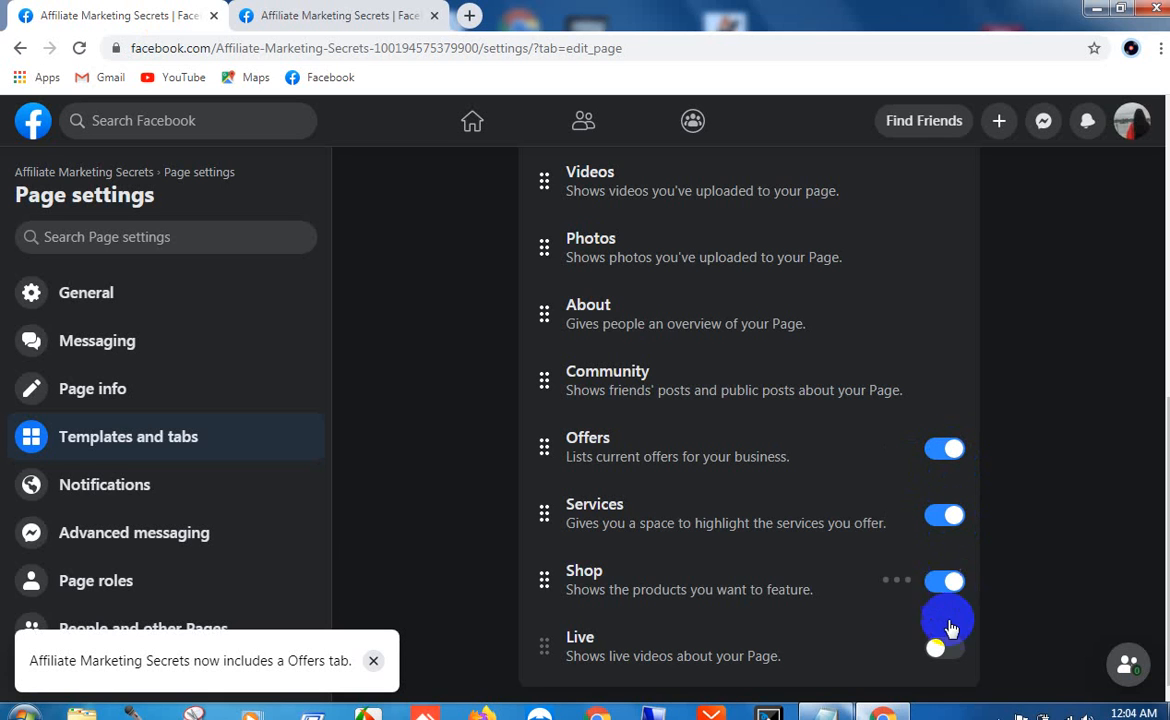
{"action": "left_click", "coordinate": [946, 651]}
{"action": "scroll", "coordinate": [1060, 391], "scroll_direction": "up", "scroll_amount": 5}
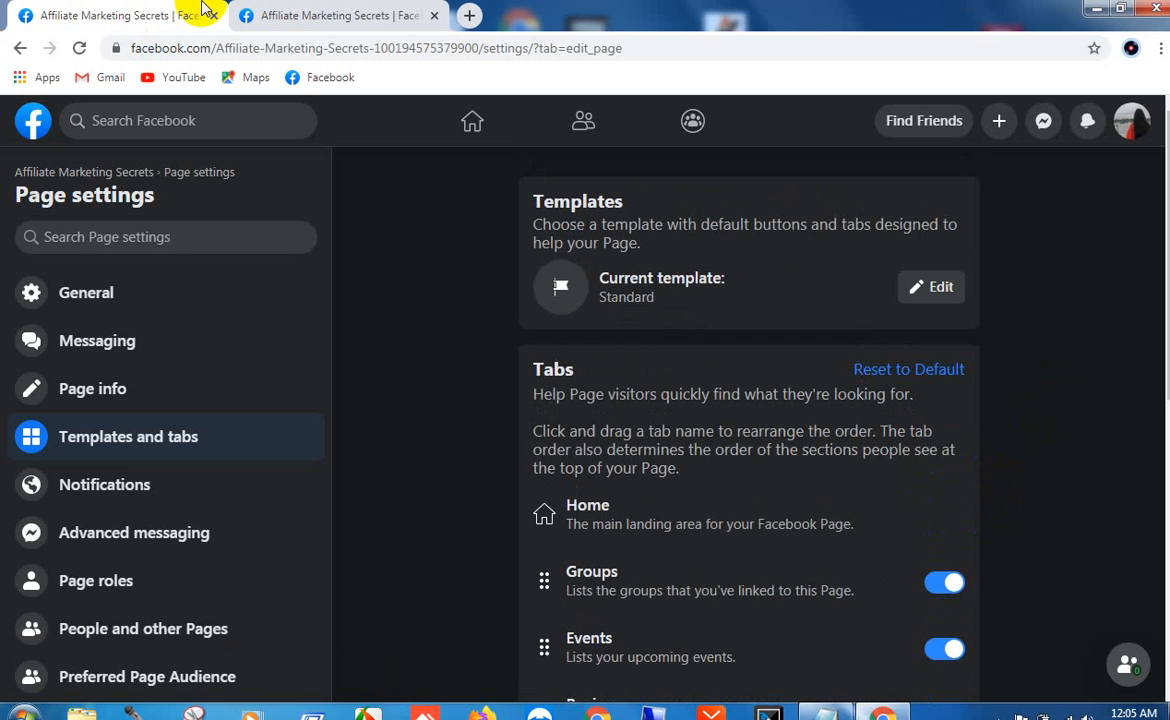
Step: Reload the Page in the second browser tab and check its list of additional Page tabs
{"action": "left_click", "coordinate": [234, 10]}
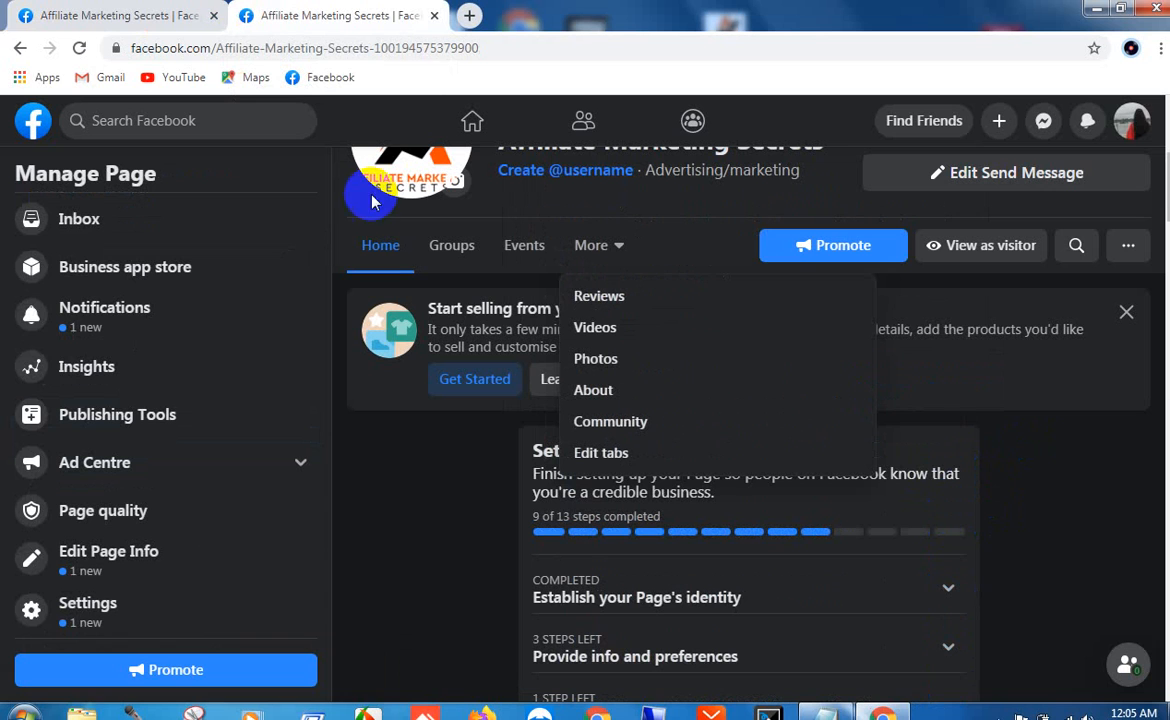
{"action": "left_click", "coordinate": [79, 48]}
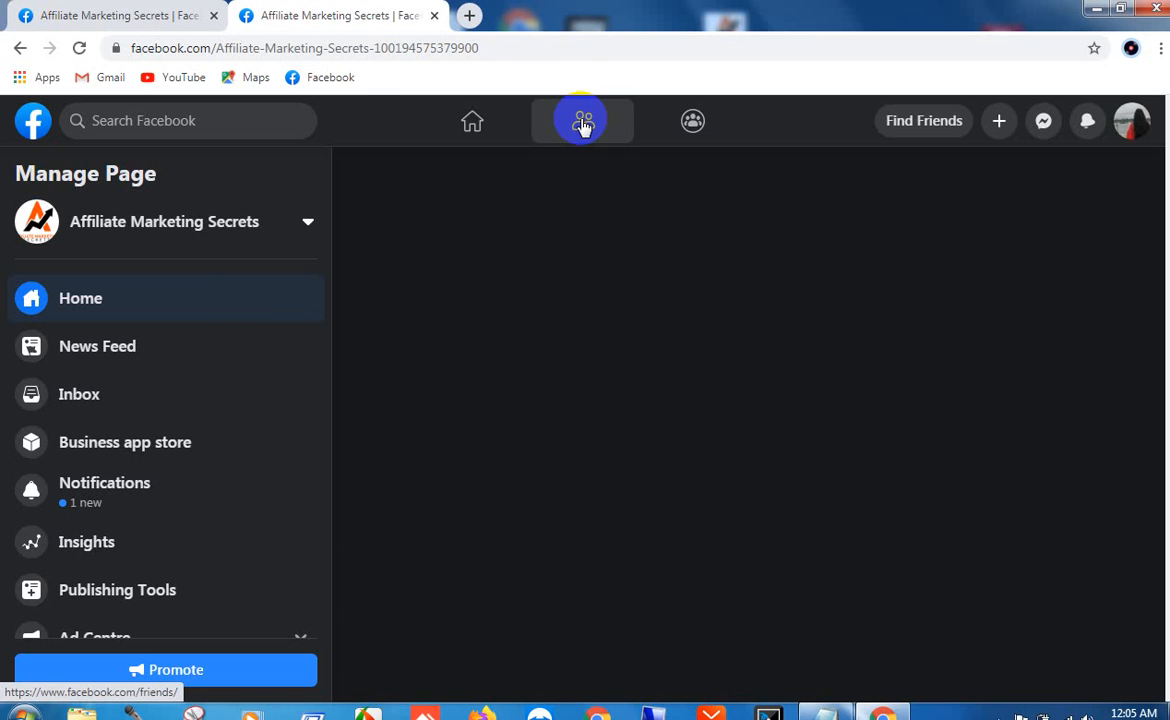
{"action": "left_click", "coordinate": [30, 12]}
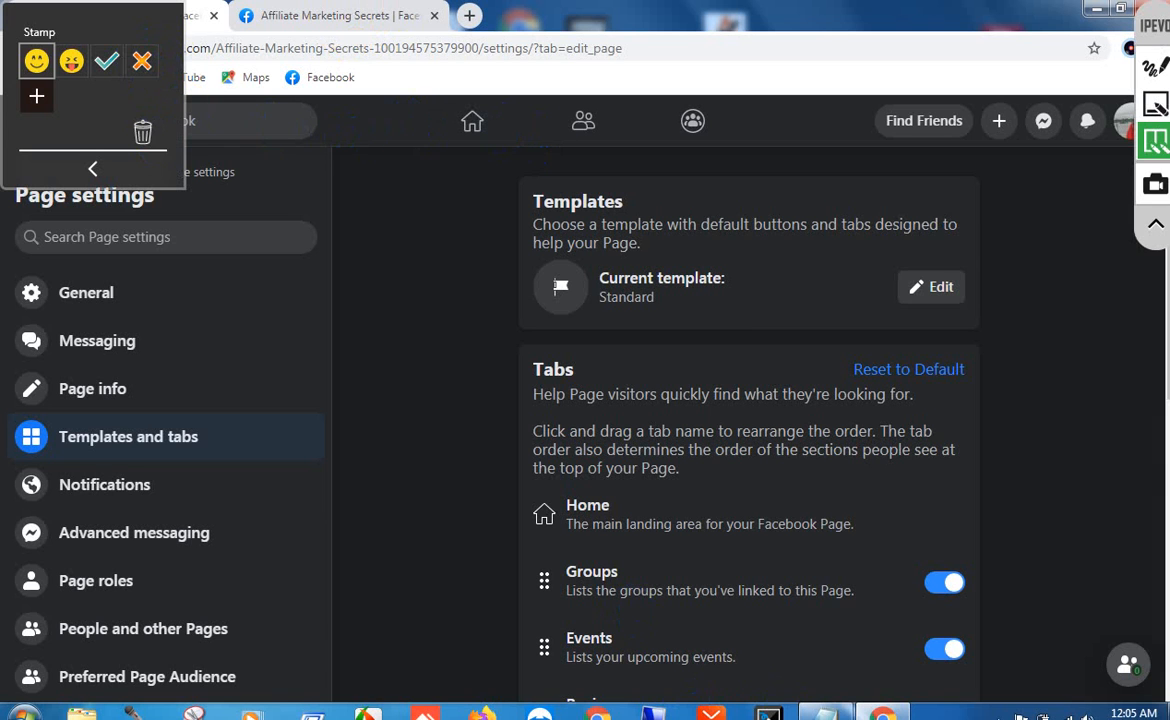
{"action": "left_click", "coordinate": [1155, 142]}
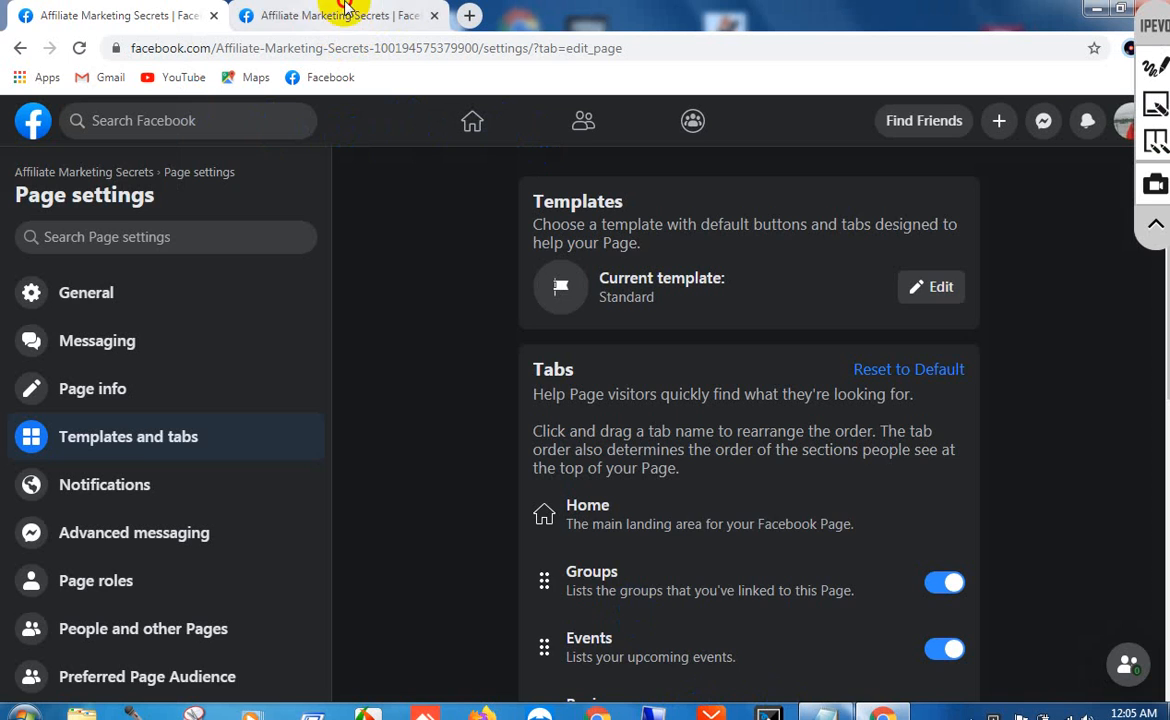
{"action": "left_click", "coordinate": [342, 12]}
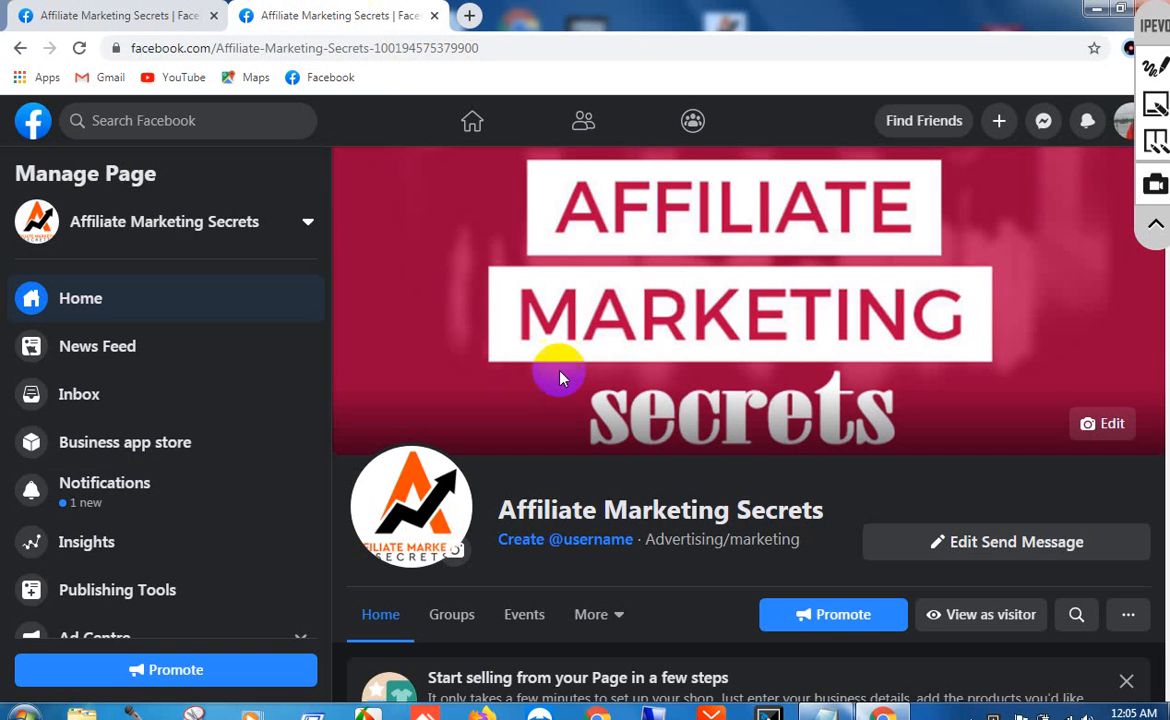
{"action": "scroll", "coordinate": [600, 478], "scroll_direction": "down", "scroll_amount": 3}
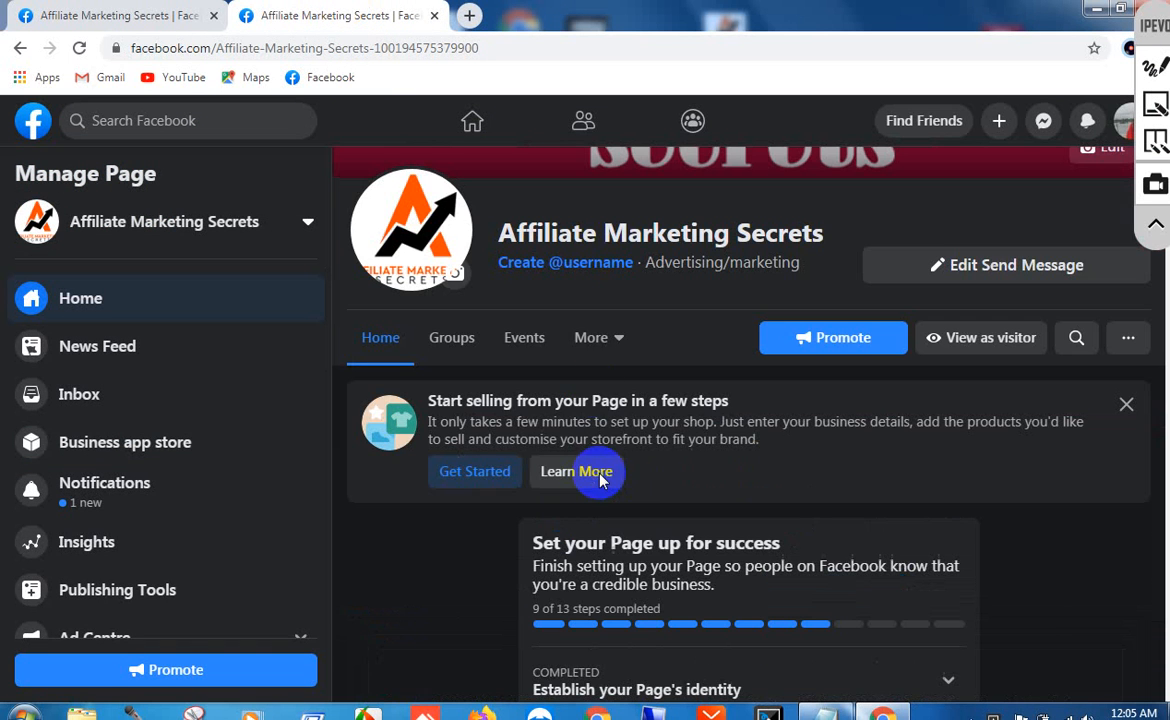
{"action": "left_click", "coordinate": [620, 345]}
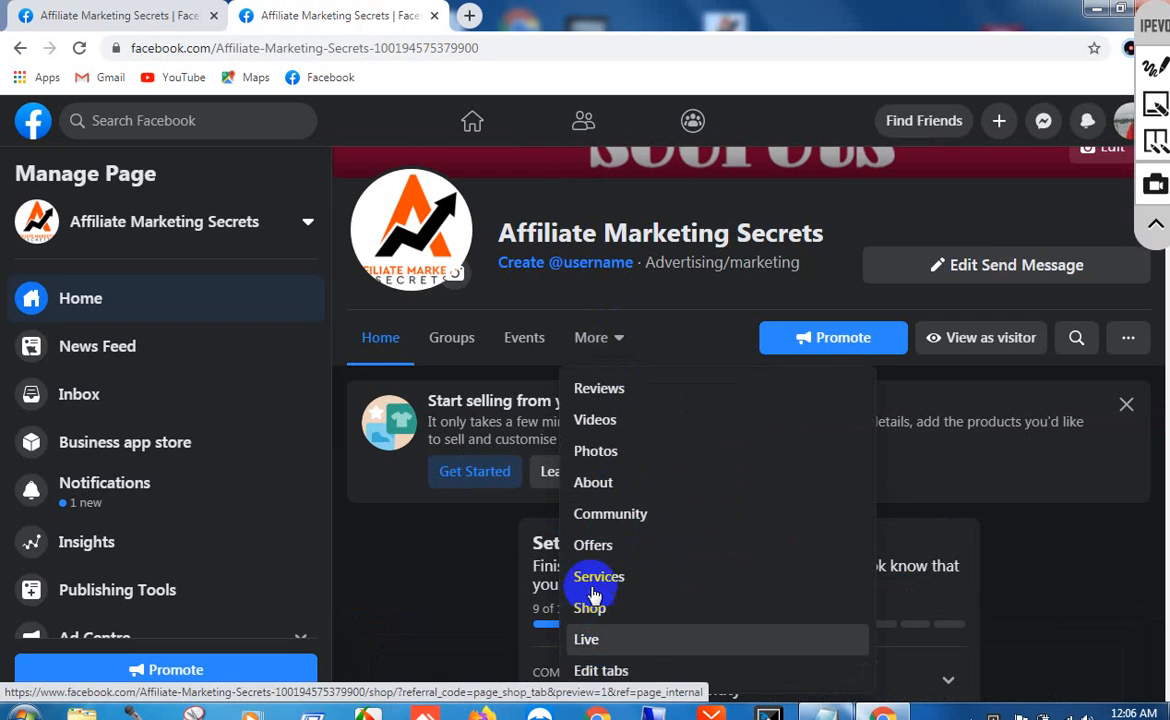
Step: Open the Page's visitor view and examine its cover, posts, additional tabs and the contact details under About
{"action": "left_click", "coordinate": [990, 340]}
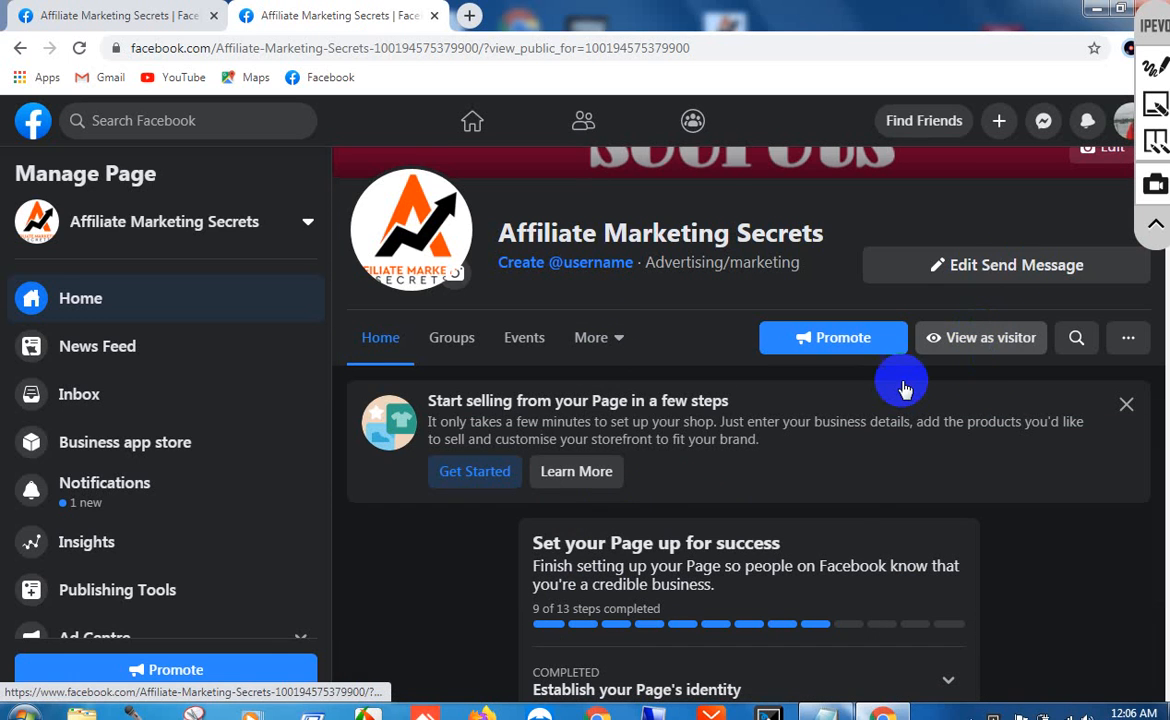
{"action": "left_click", "coordinate": [936, 345]}
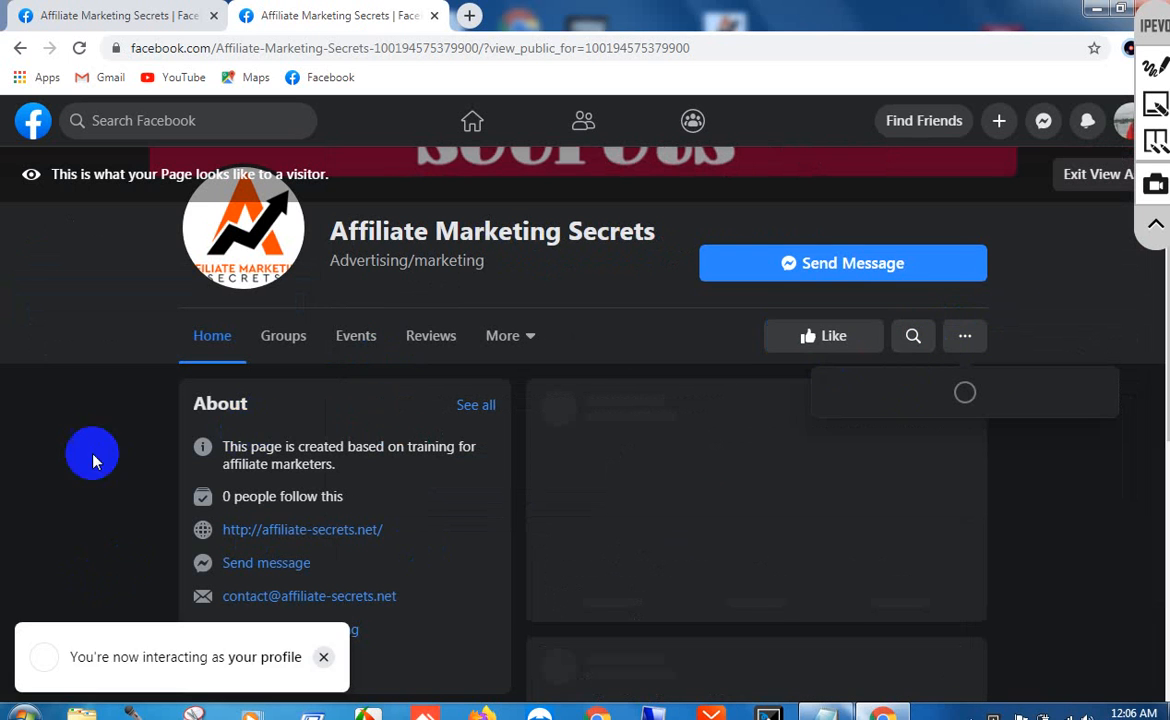
{"action": "scroll", "coordinate": [92, 460], "scroll_direction": "down", "scroll_amount": 4}
{"action": "scroll", "coordinate": [93, 461], "scroll_direction": "down", "scroll_amount": 3}
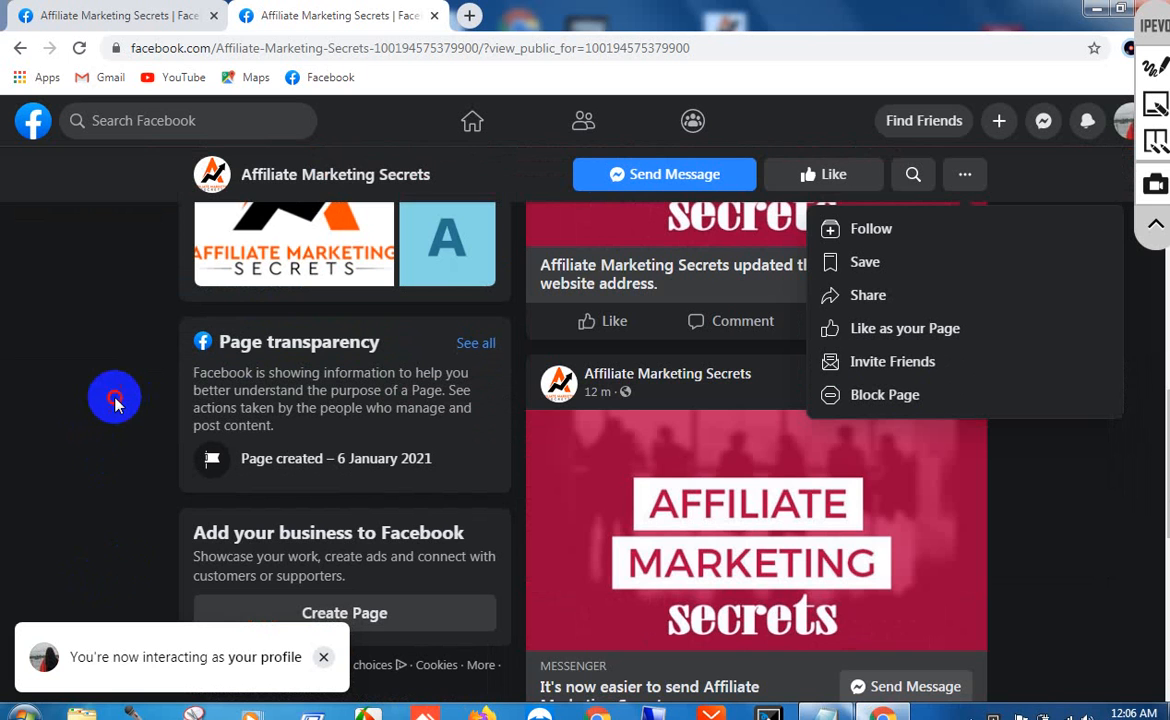
{"action": "scroll", "coordinate": [114, 403], "scroll_direction": "up", "scroll_amount": 8}
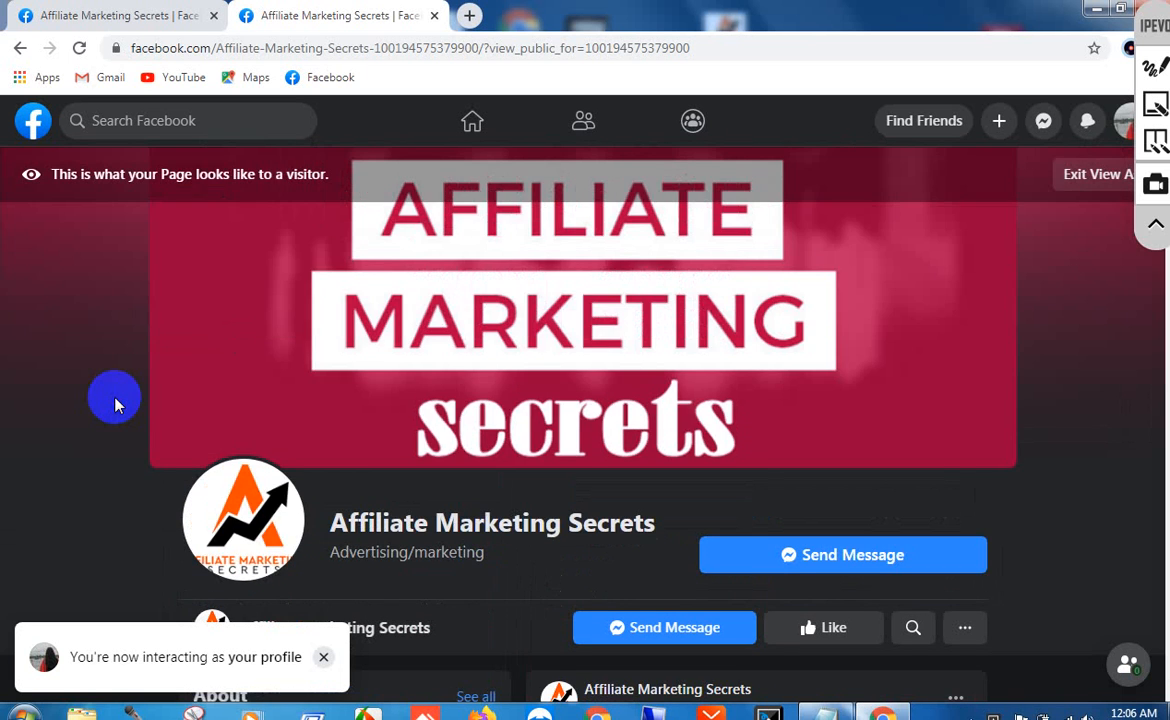
{"action": "scroll", "coordinate": [114, 403], "scroll_direction": "down", "scroll_amount": 4}
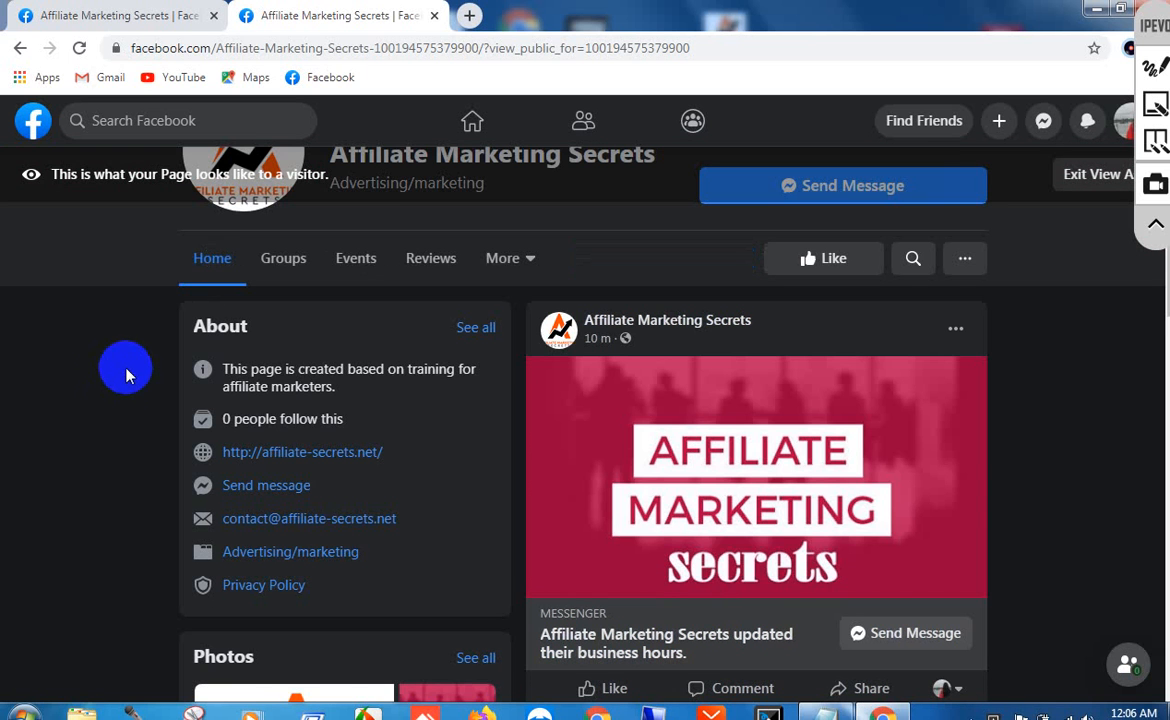
{"action": "left_click", "coordinate": [526, 268]}
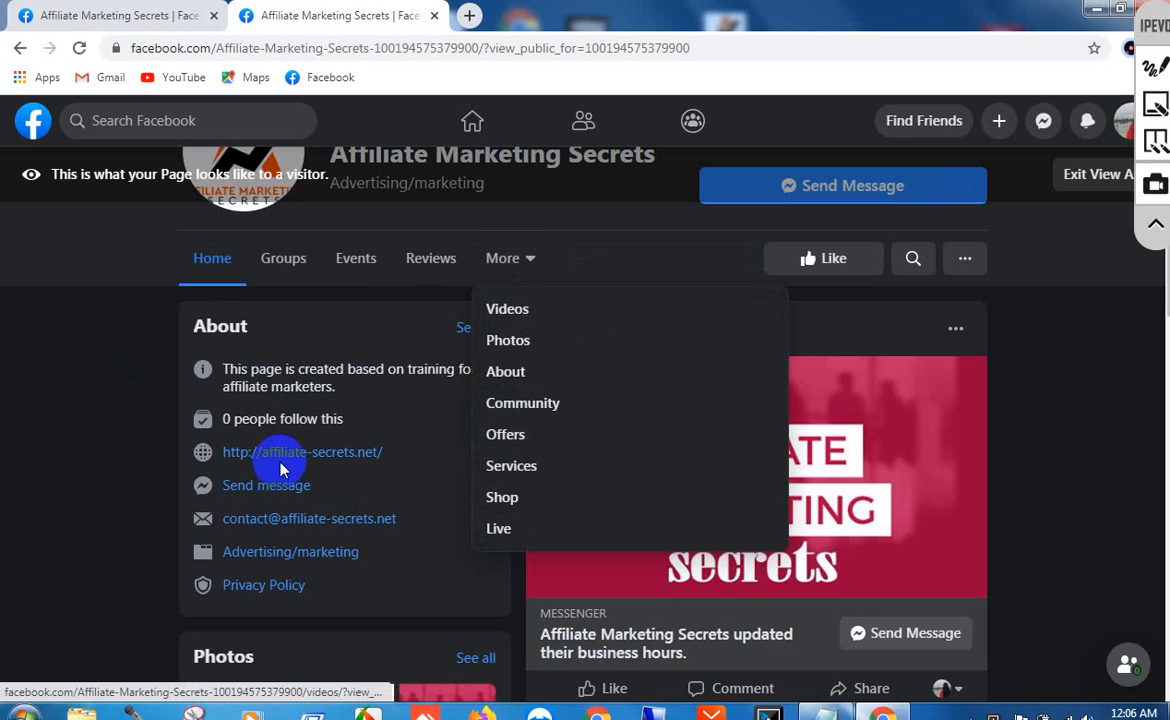
{"action": "left_click_drag", "start_coordinate": [371, 590], "coordinate": [204, 449]}
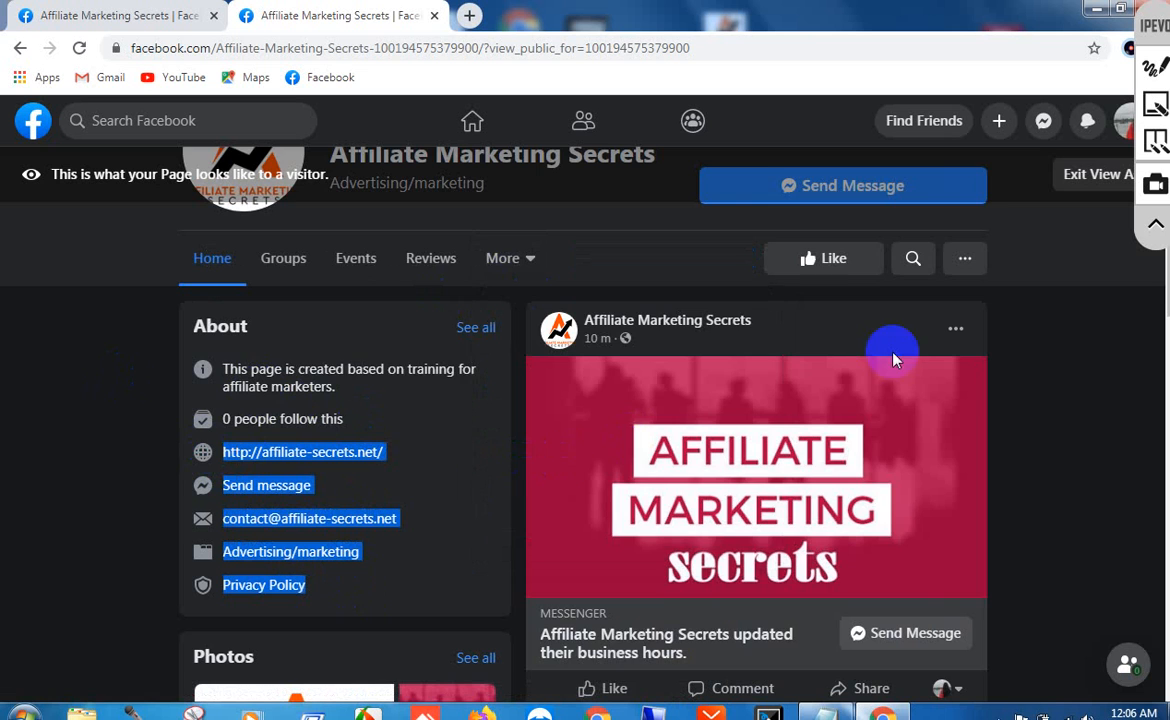
{"action": "scroll", "coordinate": [358, 380], "scroll_direction": "up", "scroll_amount": 4}
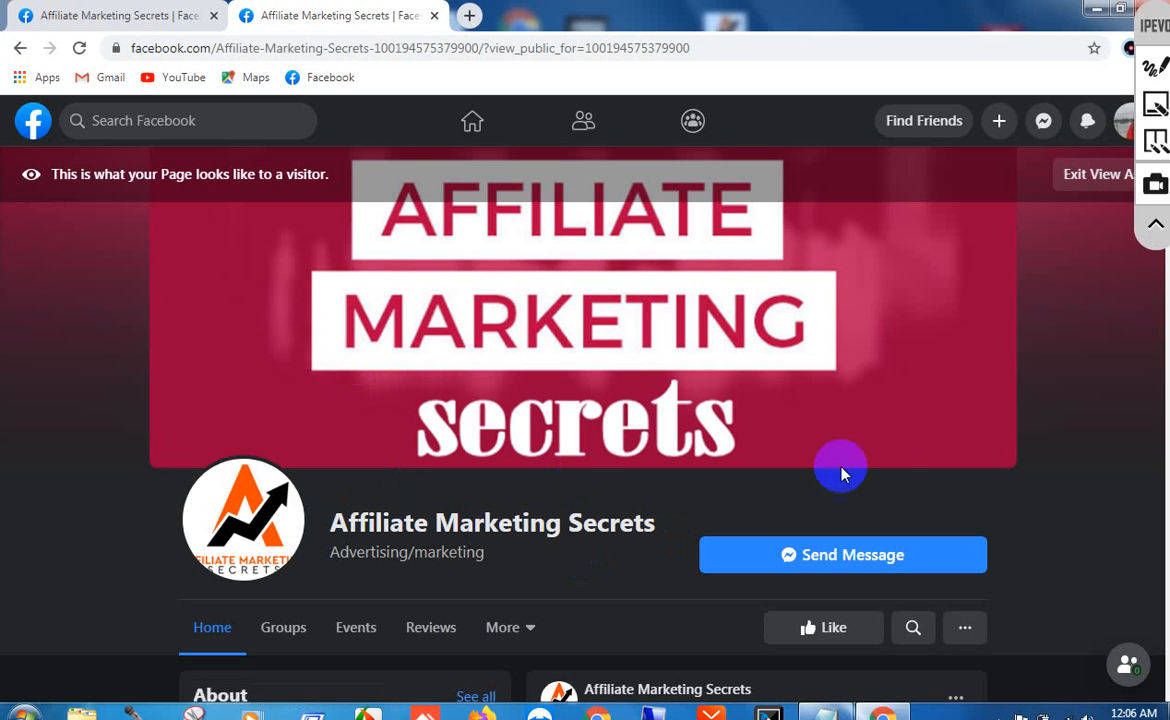
Step: Scan the visitor view from the cover through the About details and posts, and return to the cover
{"action": "scroll", "coordinate": [647, 405], "scroll_direction": "down", "scroll_amount": 3}
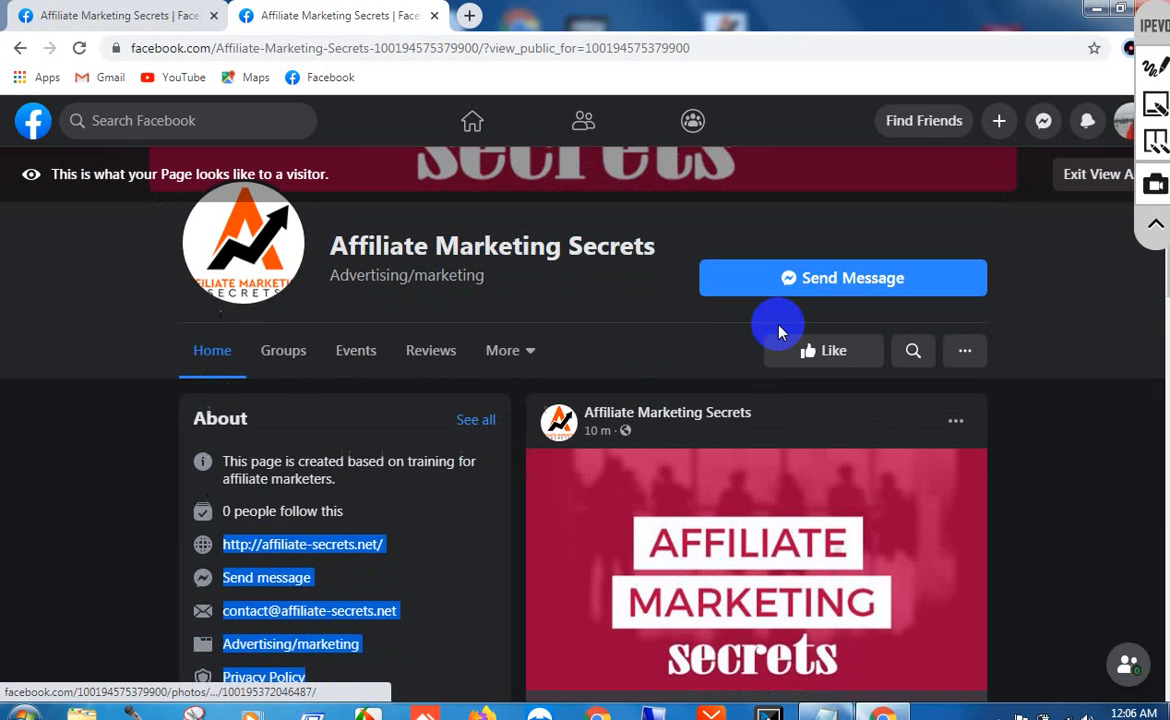
{"action": "scroll", "coordinate": [123, 392], "scroll_direction": "down", "scroll_amount": 4}
{"action": "scroll", "coordinate": [120, 400], "scroll_direction": "down", "scroll_amount": 3}
{"action": "scroll", "coordinate": [121, 400], "scroll_direction": "up", "scroll_amount": 10}
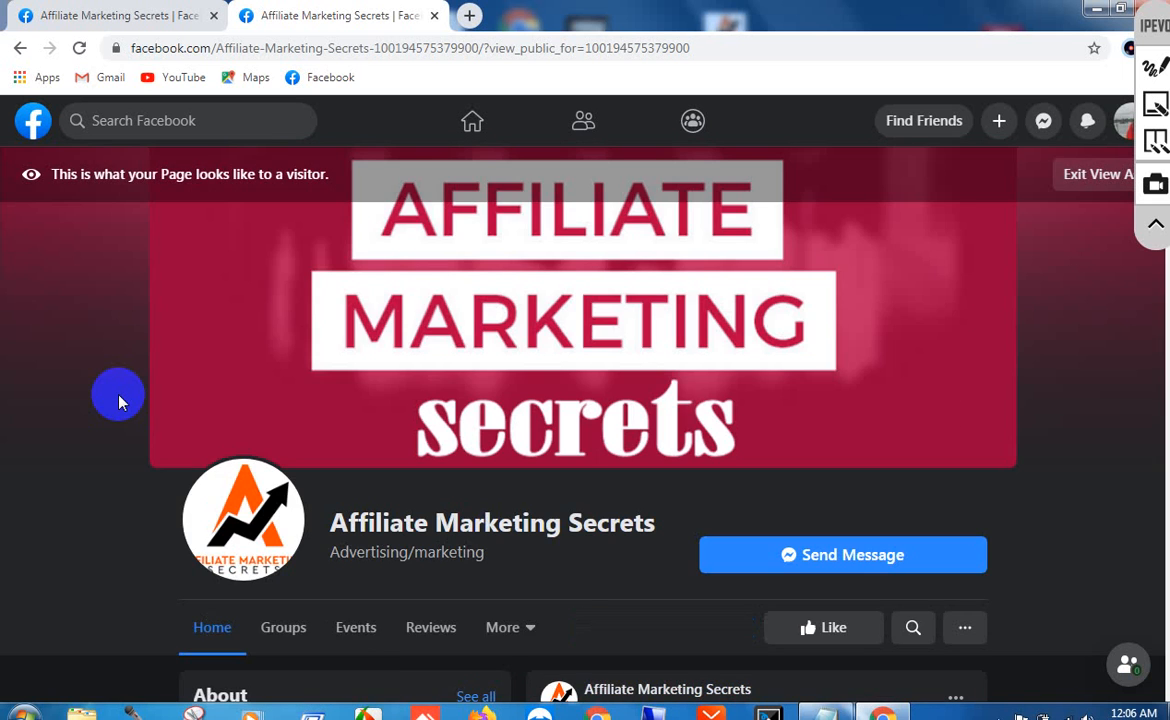
Step: Return to the Page settings in the first browser tab and examine the Page roles, including the existing admin role
{"action": "left_click", "coordinate": [124, 12]}
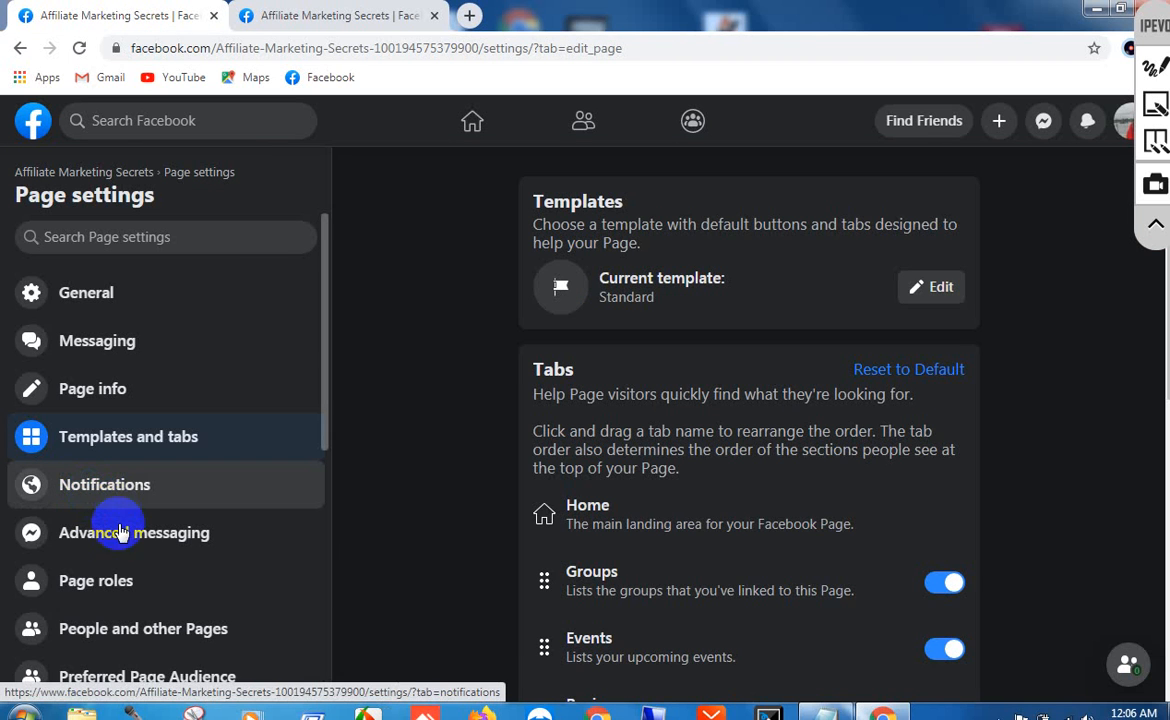
{"action": "scroll", "coordinate": [125, 548], "scroll_direction": "down", "scroll_amount": 1}
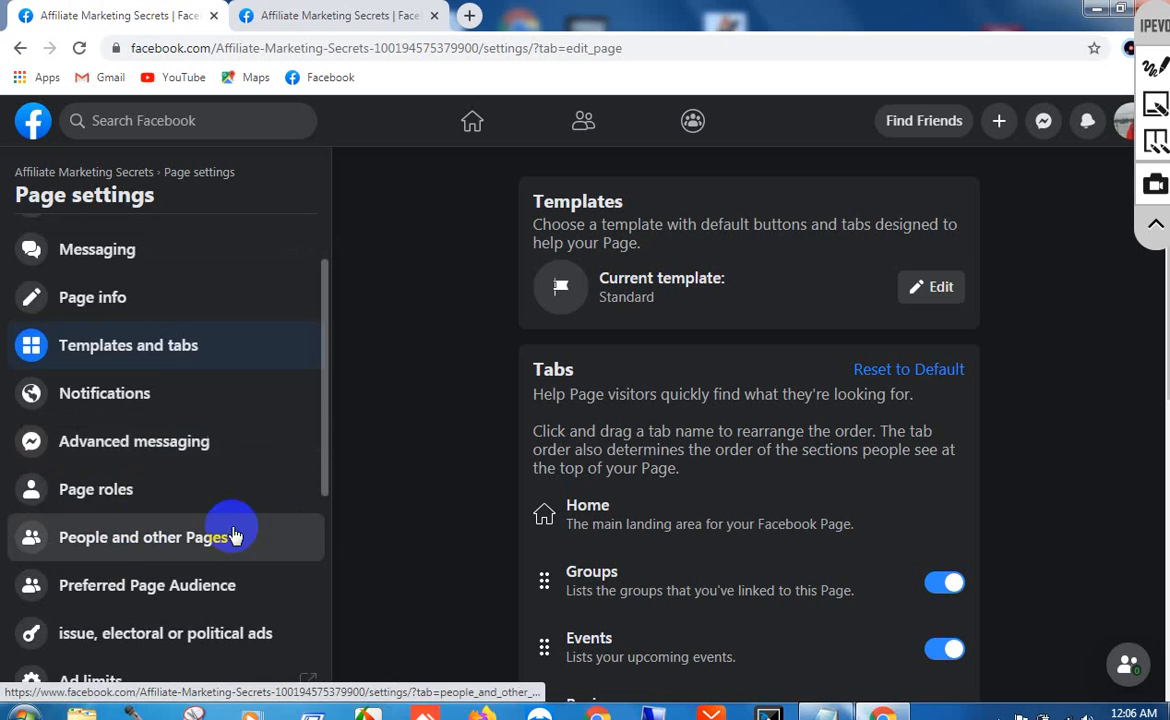
{"action": "left_click", "coordinate": [118, 491]}
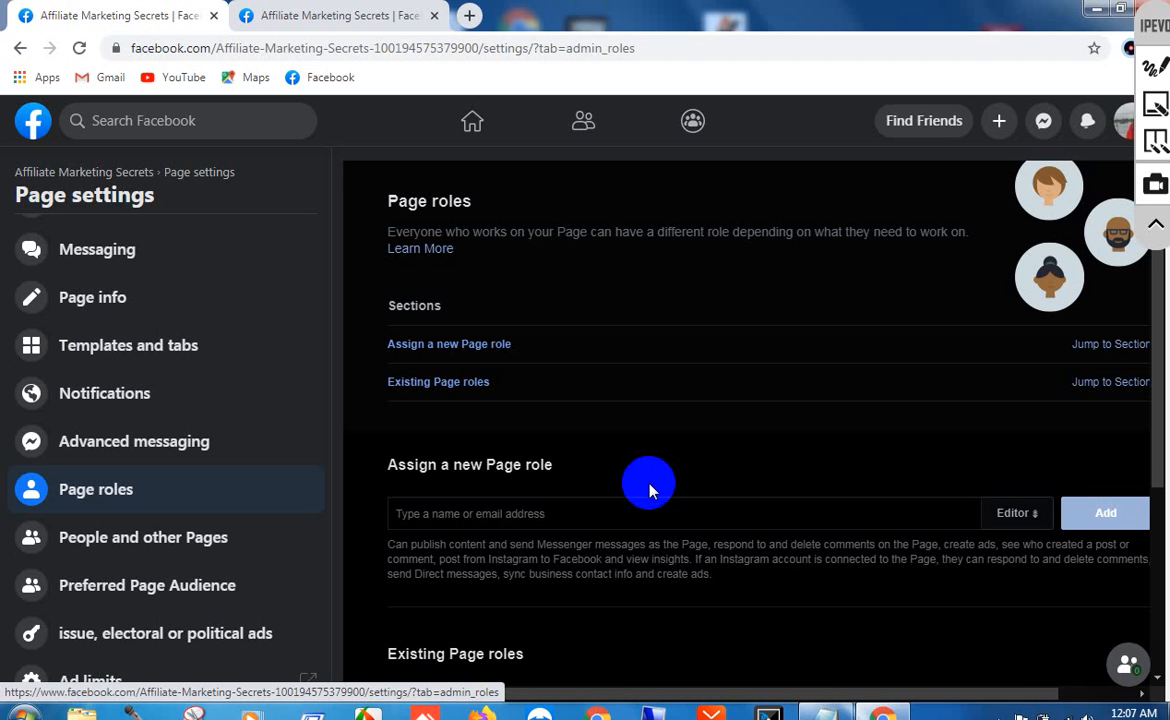
{"action": "scroll", "coordinate": [648, 483], "scroll_direction": "down", "scroll_amount": 3}
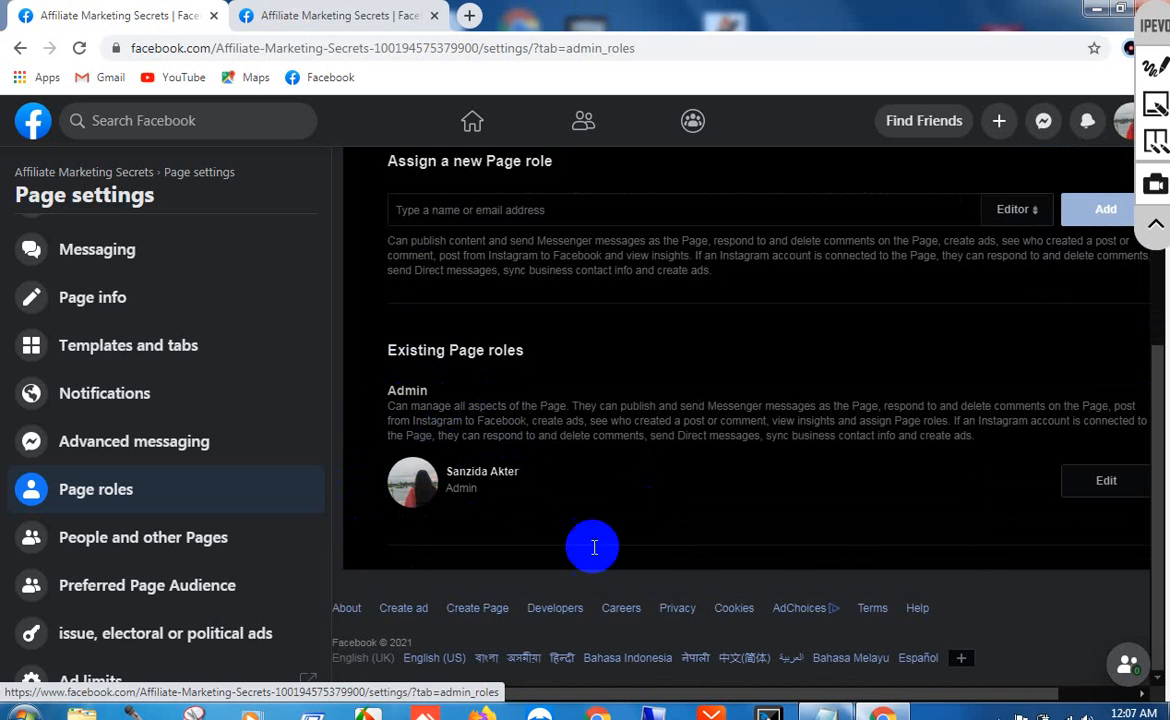
{"action": "left_click_drag", "start_coordinate": [702, 696], "coordinate": [703, 698]}
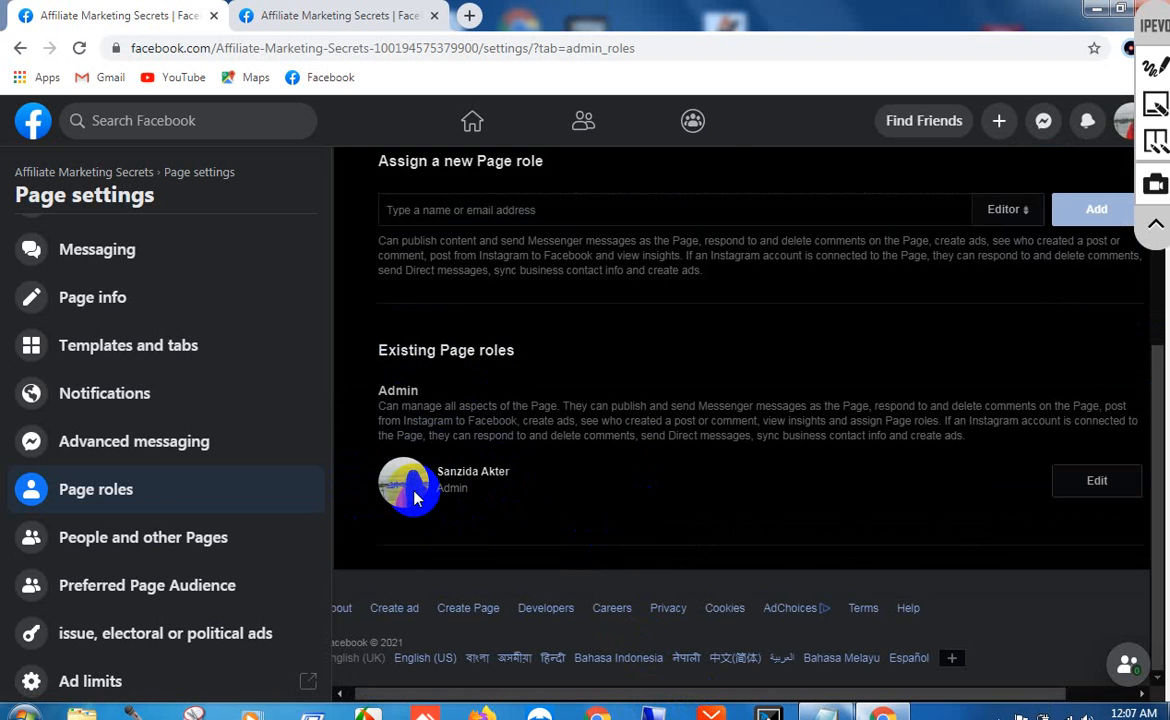
{"action": "scroll", "coordinate": [640, 215], "scroll_direction": "up", "scroll_amount": 1}
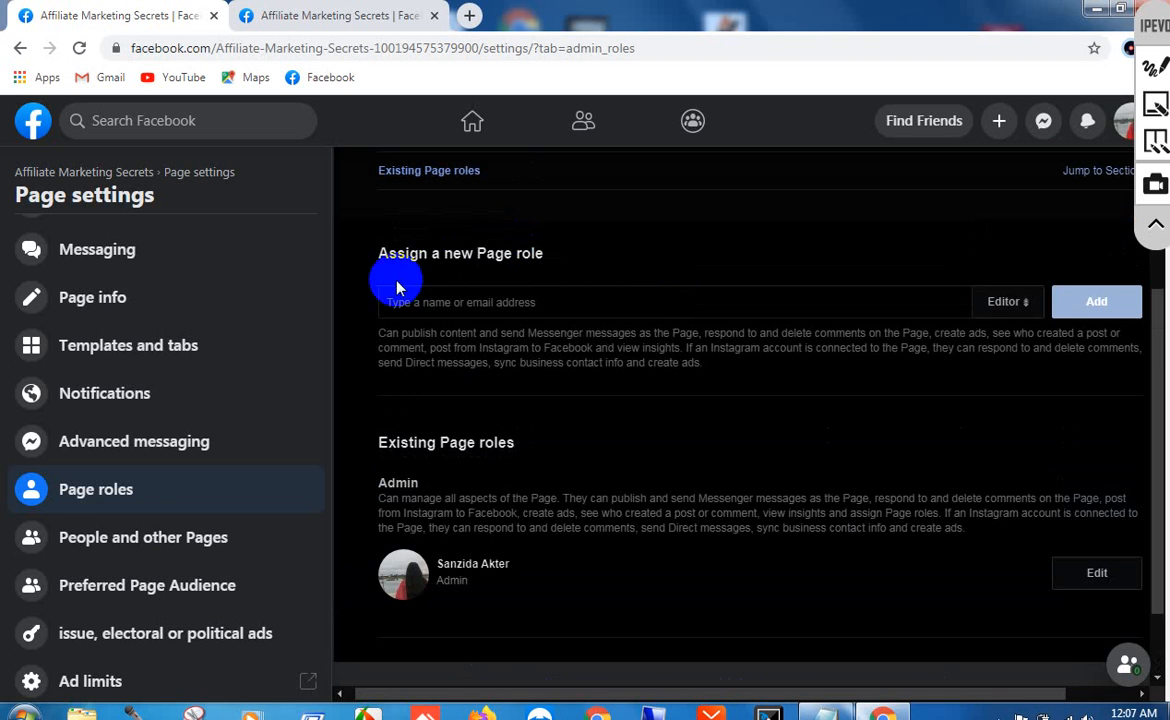
Step: Check which roles can be assigned to a new person and the name or email entry for adding them
{"action": "left_click", "coordinate": [1022, 303]}
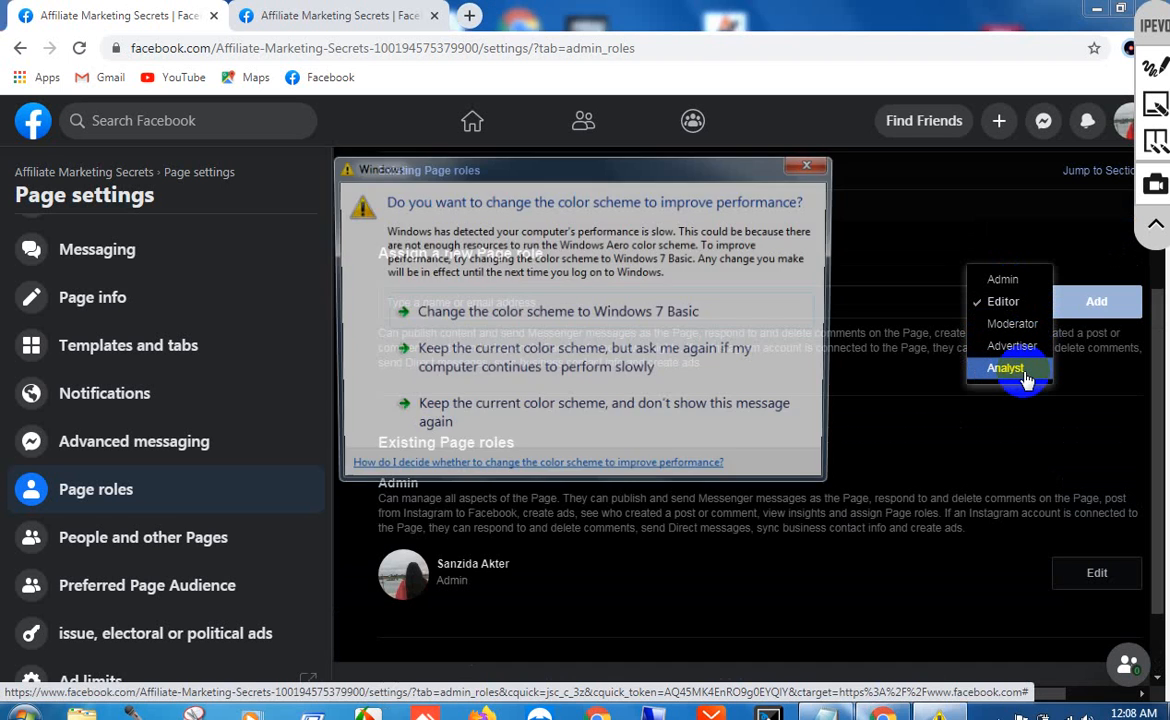
{"action": "left_click", "coordinate": [812, 163]}
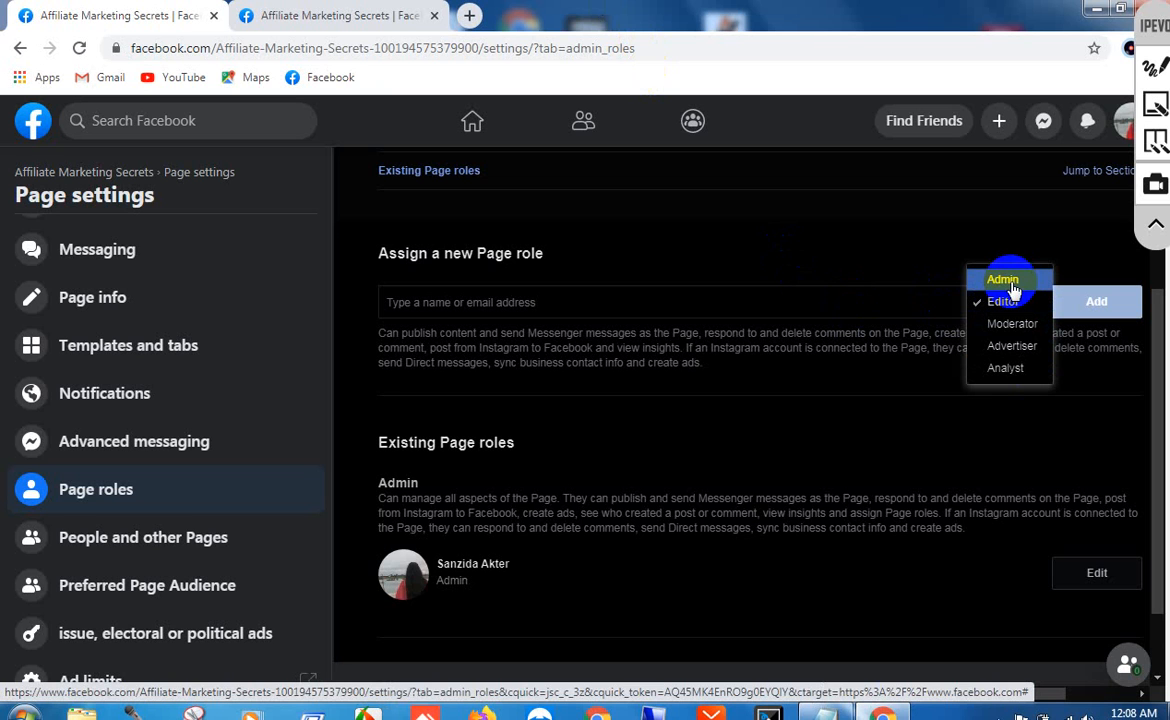
{"action": "left_click", "coordinate": [771, 301]}
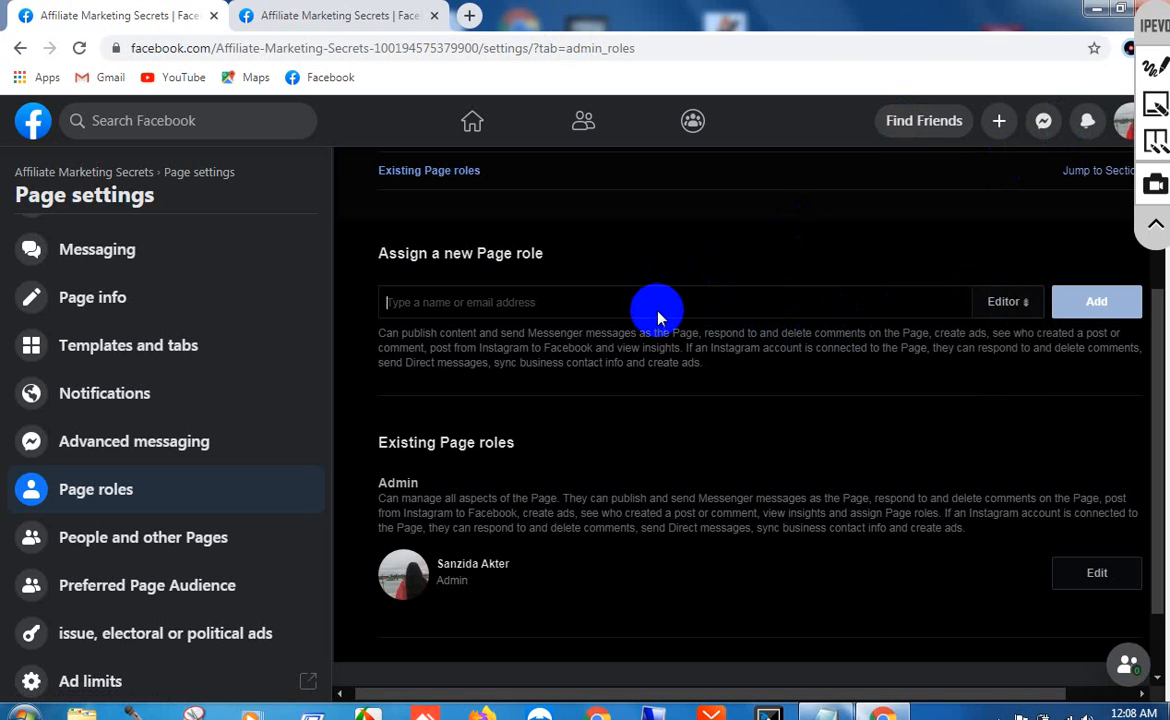
{"action": "left_click", "coordinate": [1117, 305]}
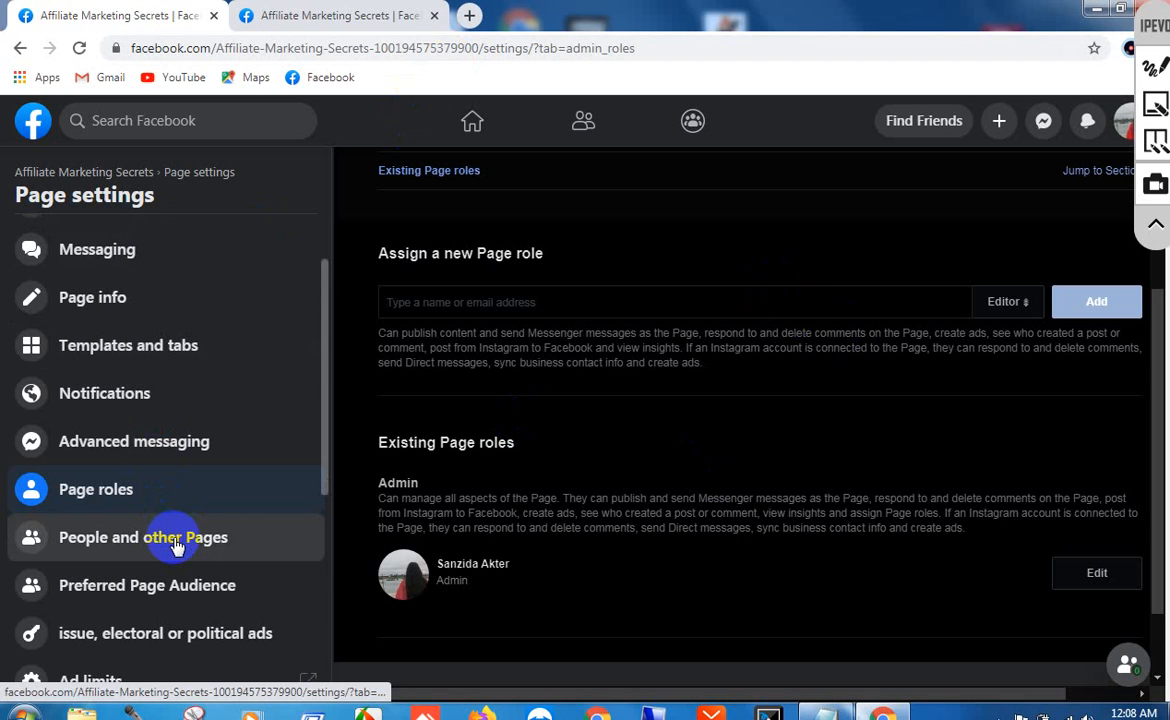
Step: Open the People and other Pages settings and check the list filter choices and the search field
{"action": "left_click", "coordinate": [186, 550]}
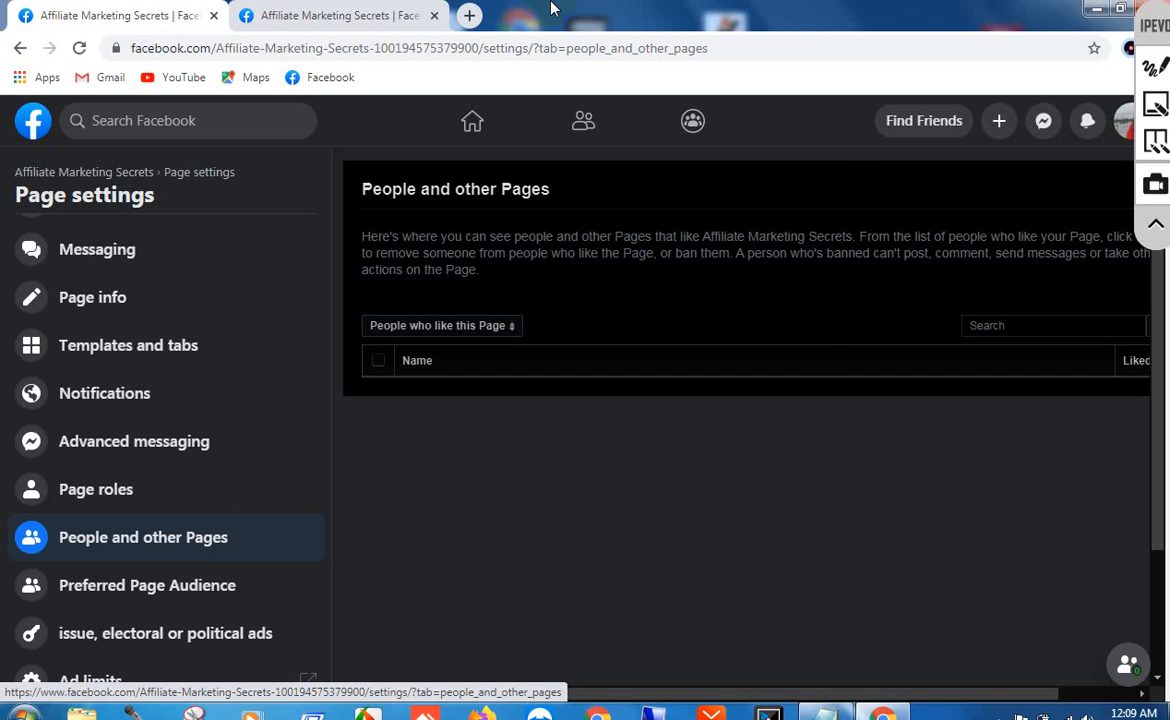
{"action": "left_click", "coordinate": [811, 163]}
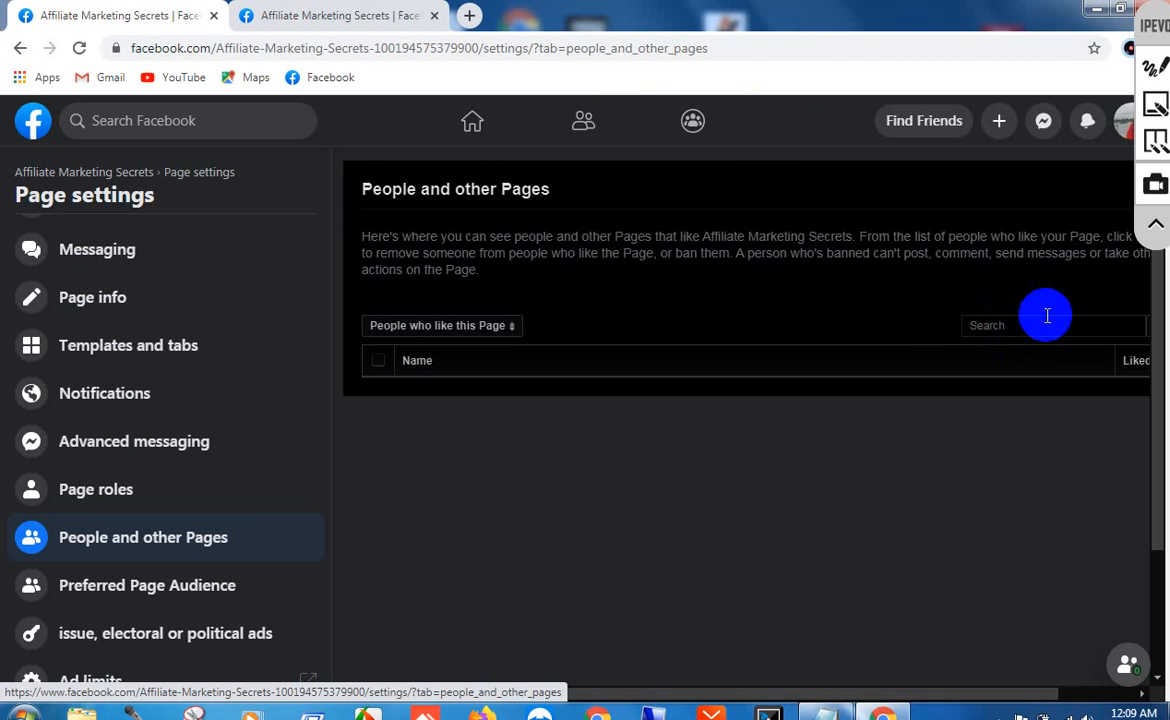
{"action": "left_click", "coordinate": [1017, 327]}
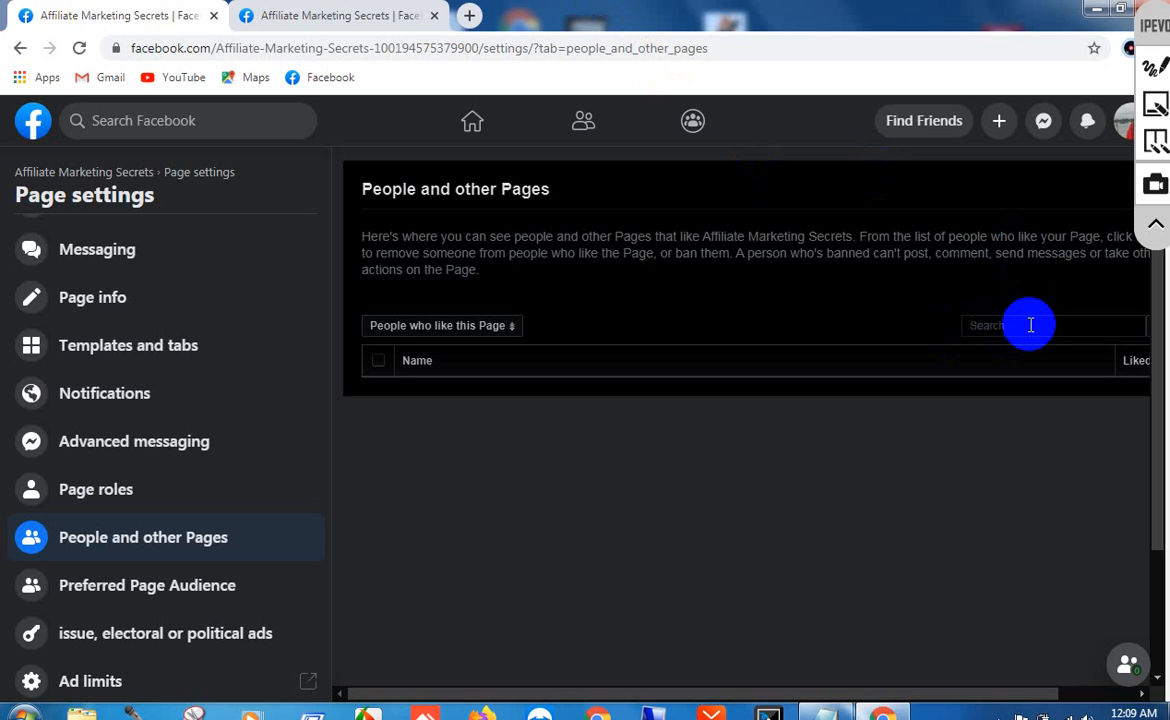
{"action": "left_click", "coordinate": [513, 328]}
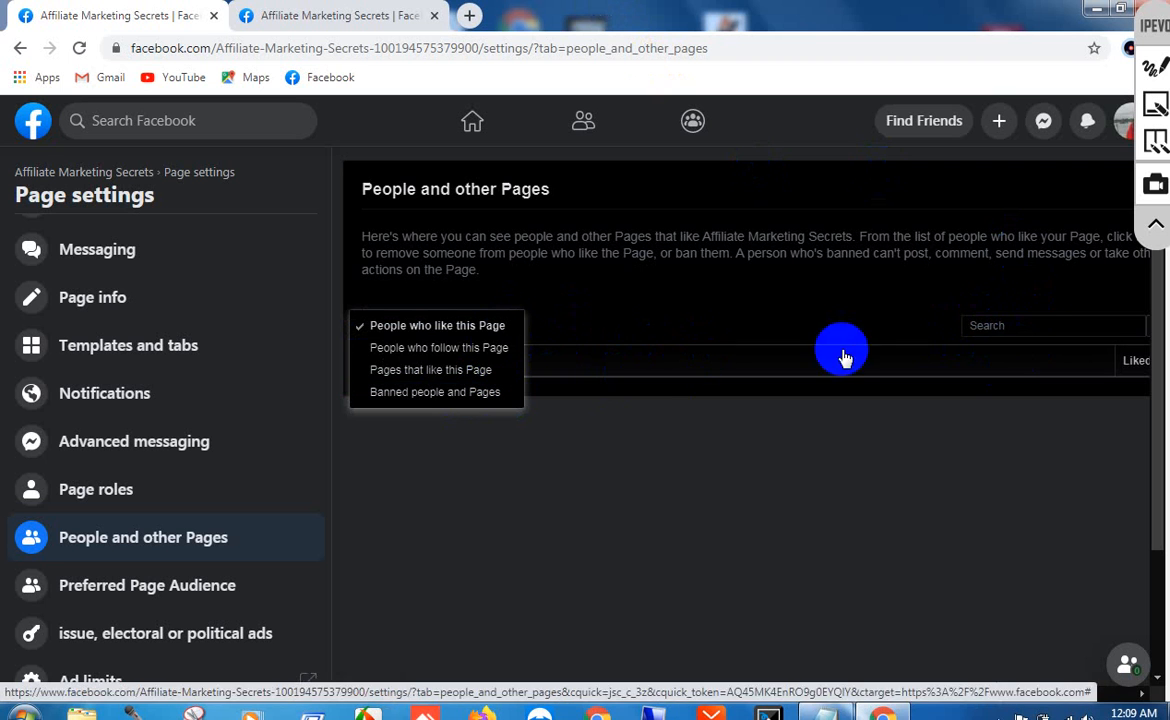
{"action": "left_click", "coordinate": [1042, 325]}
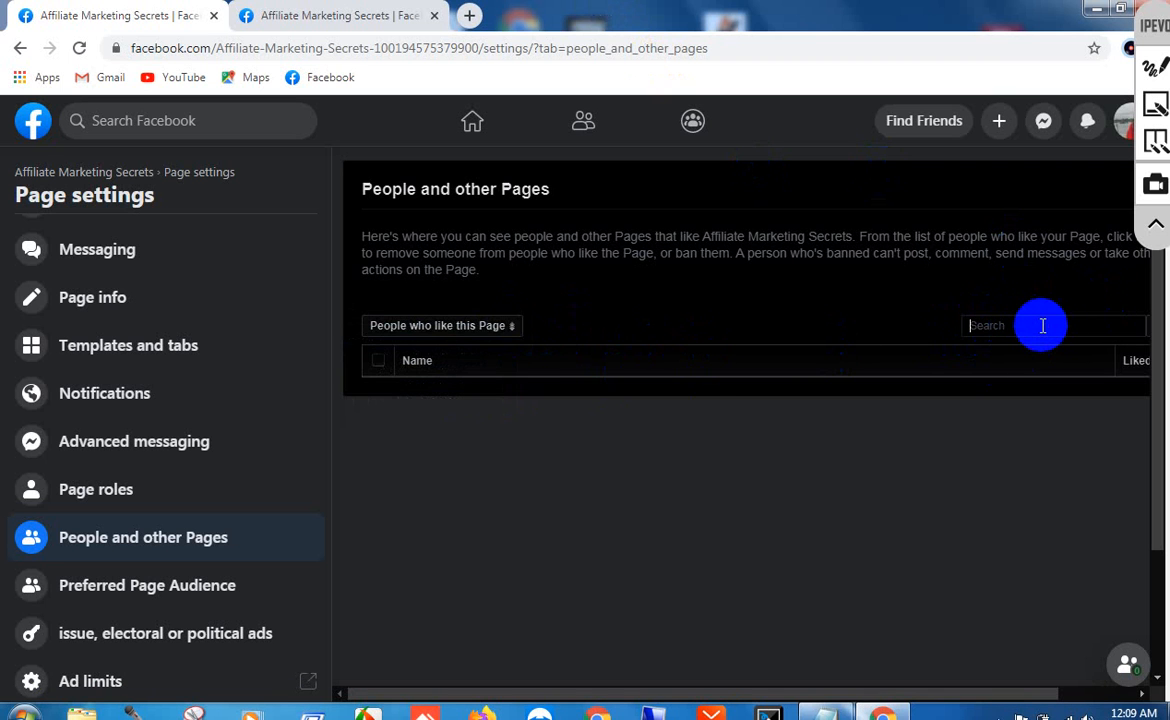
Step: Open the Page's Instagram settings and examine the option for connecting an account
{"action": "scroll", "coordinate": [734, 342], "scroll_direction": "down", "scroll_amount": 2}
{"action": "scroll", "coordinate": [250, 500], "scroll_direction": "down", "scroll_amount": 2}
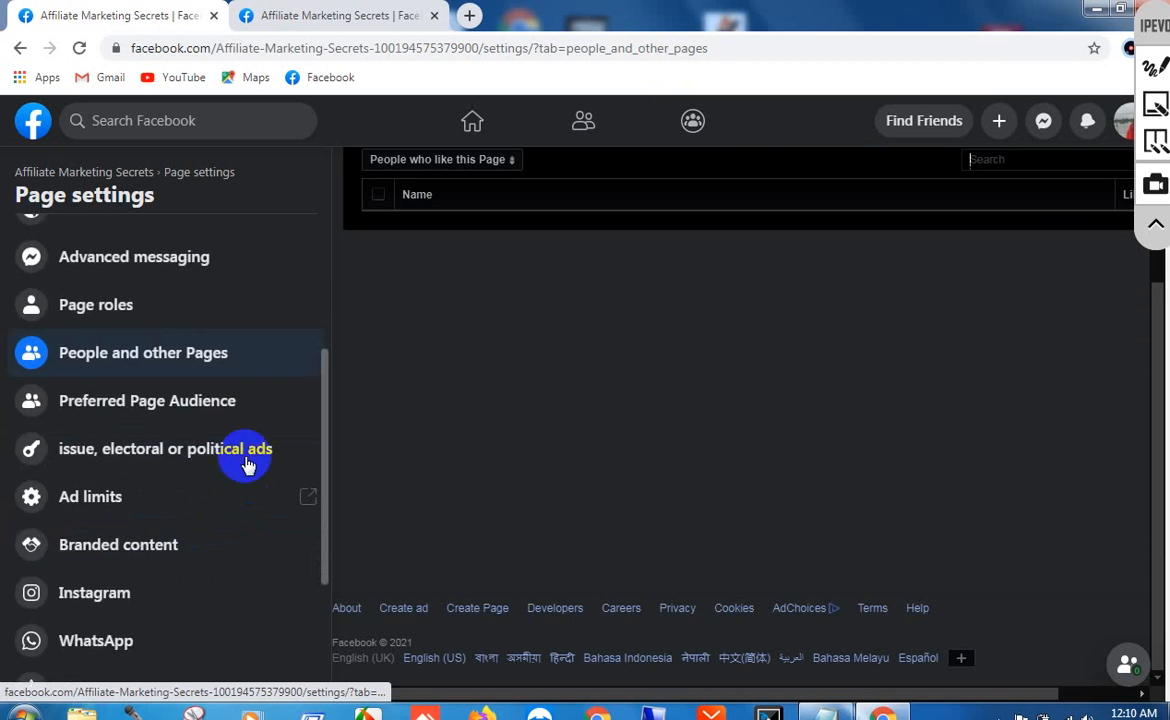
{"action": "scroll", "coordinate": [209, 464], "scroll_direction": "down", "scroll_amount": 2}
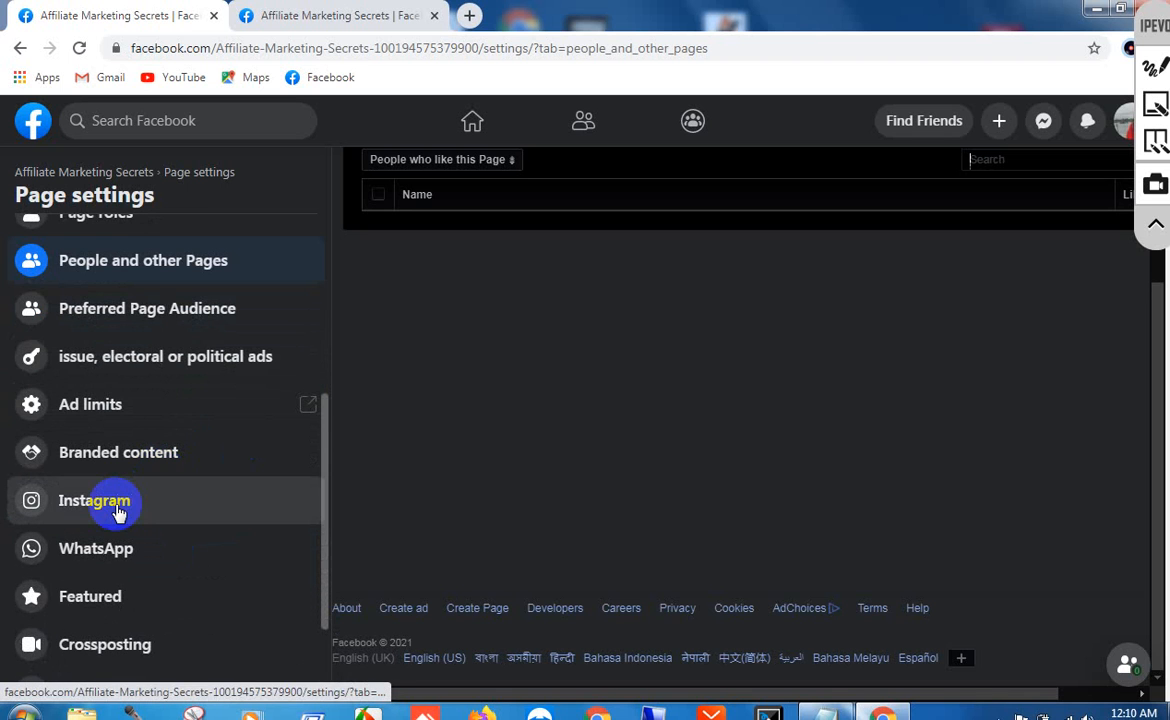
{"action": "left_click", "coordinate": [118, 512]}
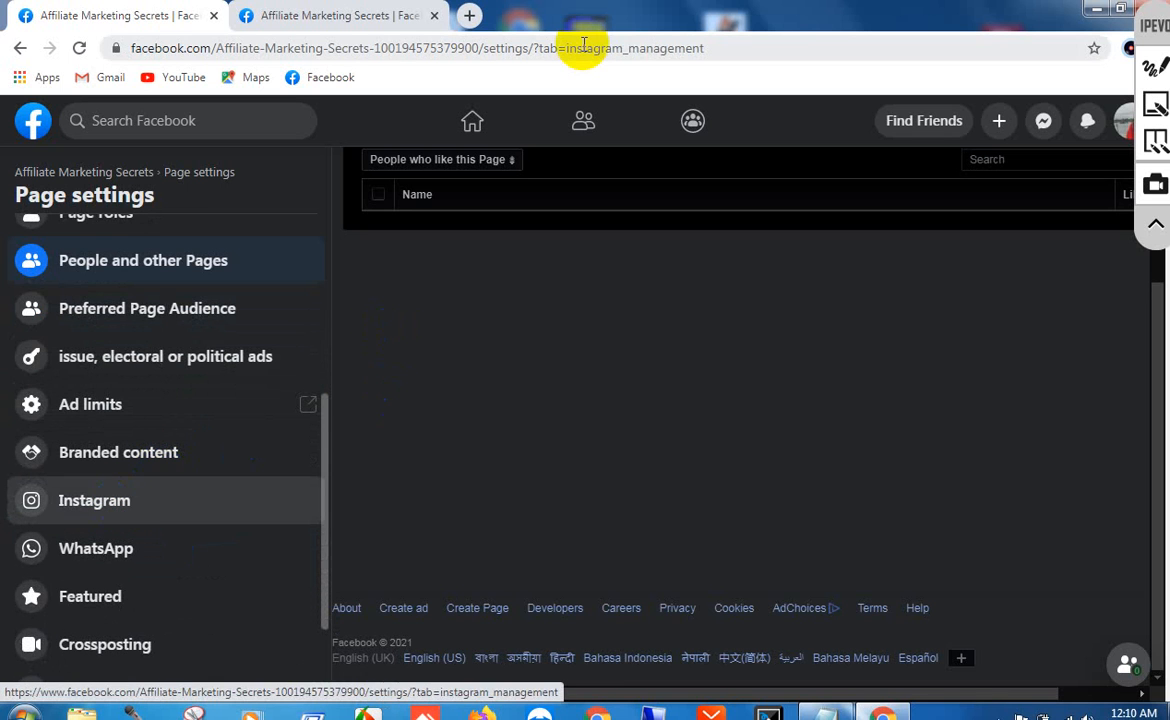
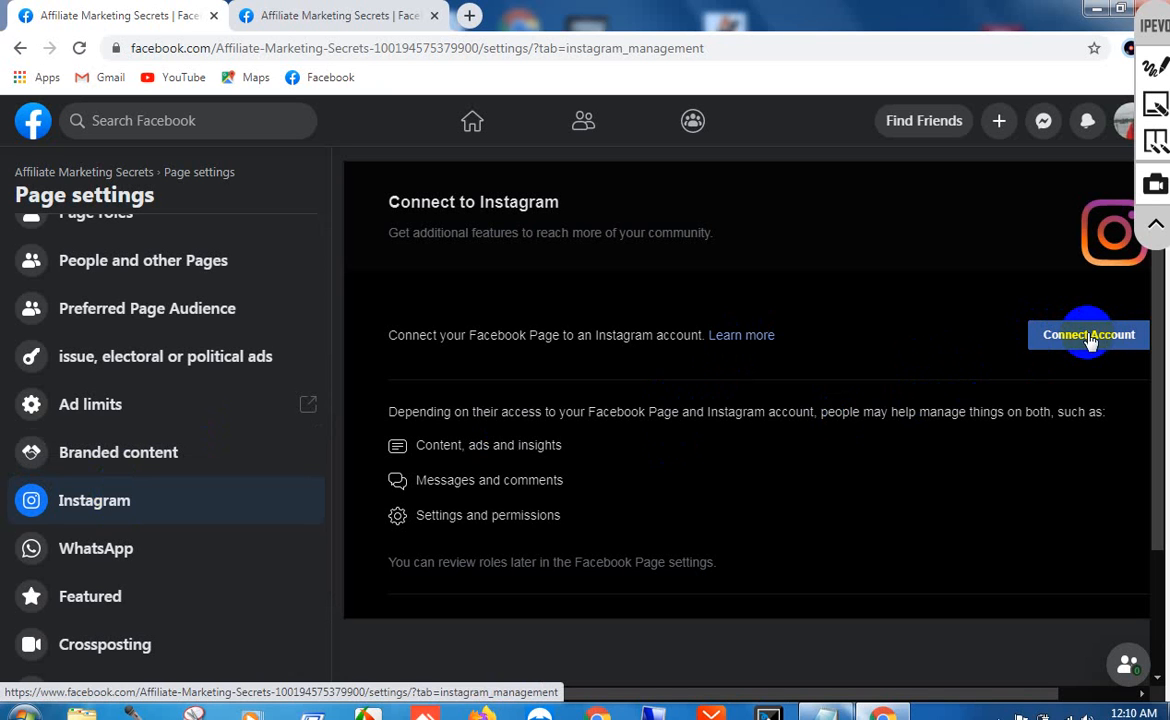
Step: Open the Page's WhatsApp settings and read through the account connection fields, benefits and remaining settings categories
{"action": "left_click", "coordinate": [167, 559]}
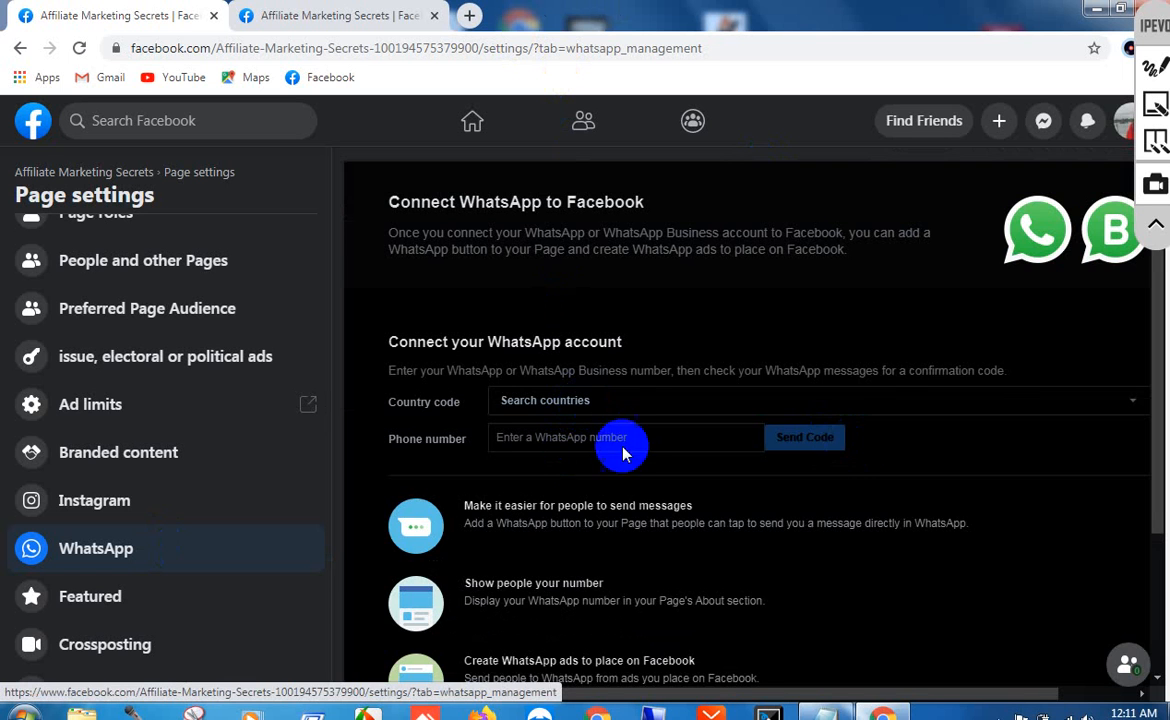
{"action": "scroll", "coordinate": [720, 440], "scroll_direction": "down", "scroll_amount": 2}
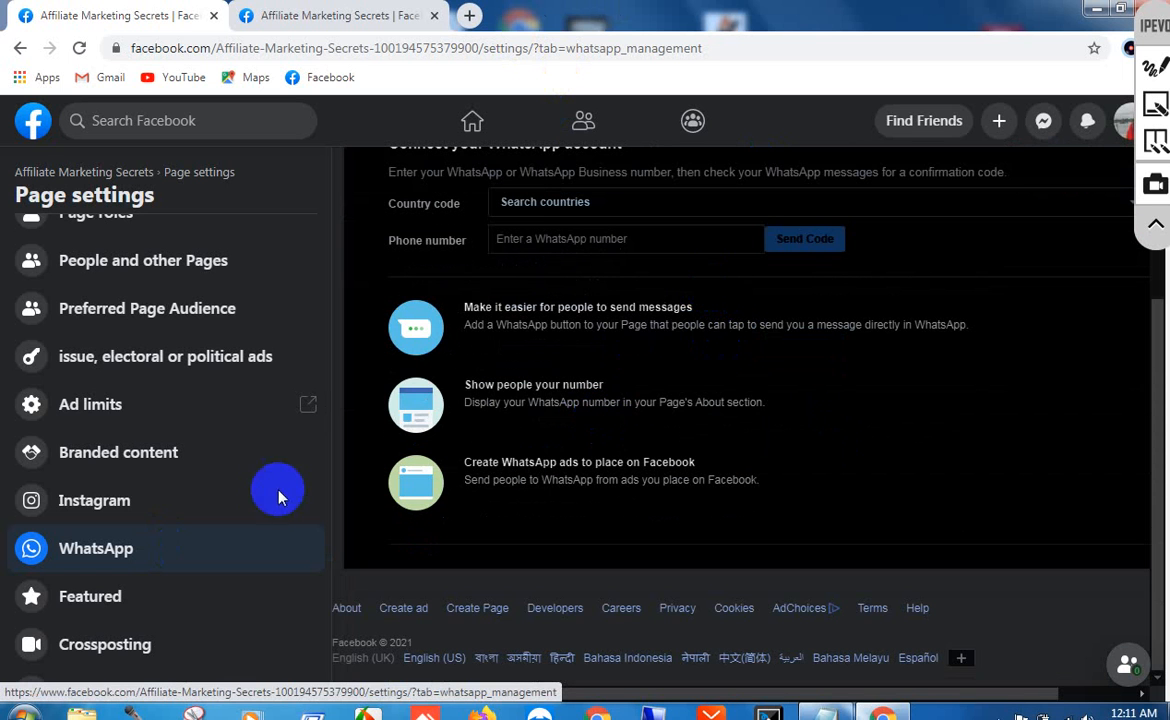
{"action": "scroll", "coordinate": [222, 530], "scroll_direction": "down", "scroll_amount": 2}
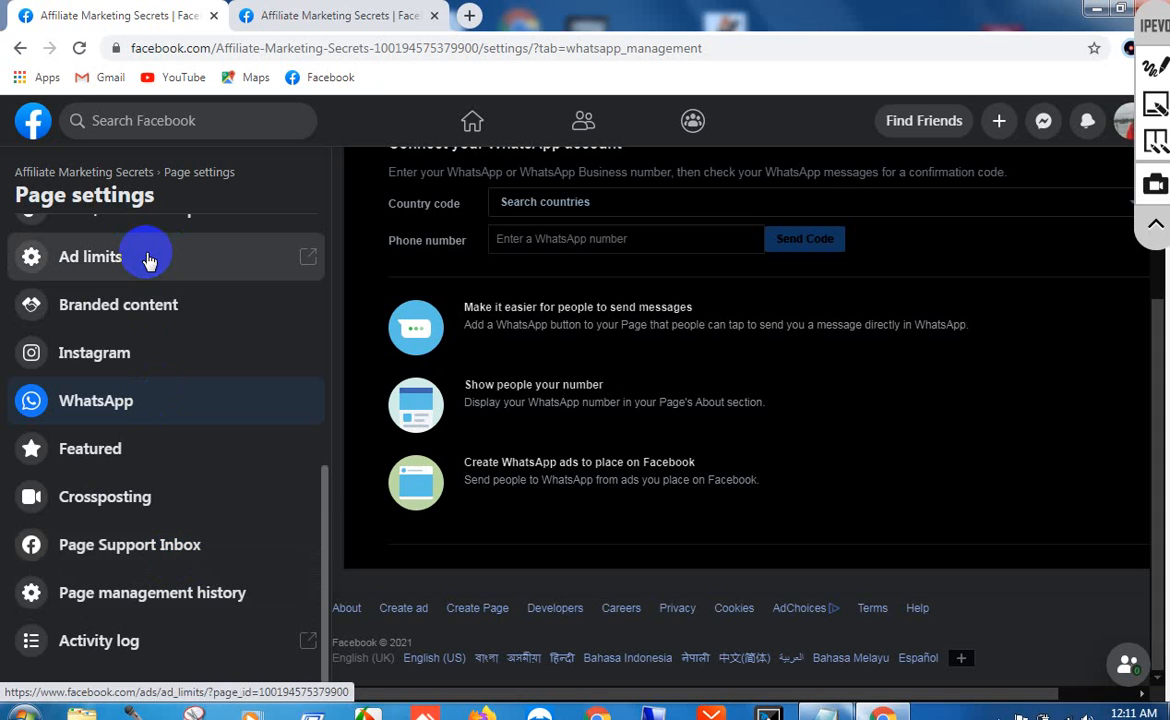
Step: Switch to the Notepad outline, check the Payment Methods topic, and minimize the outline
{"action": "left_click", "coordinate": [825, 712]}
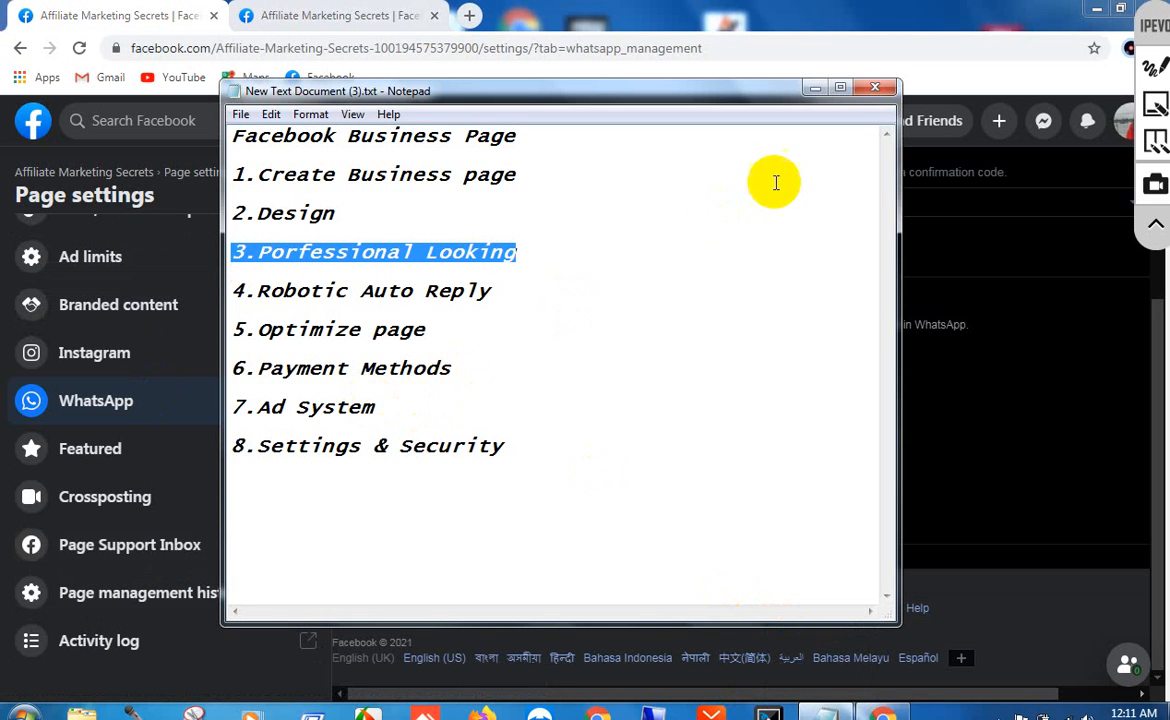
{"action": "left_click", "coordinate": [294, 370]}
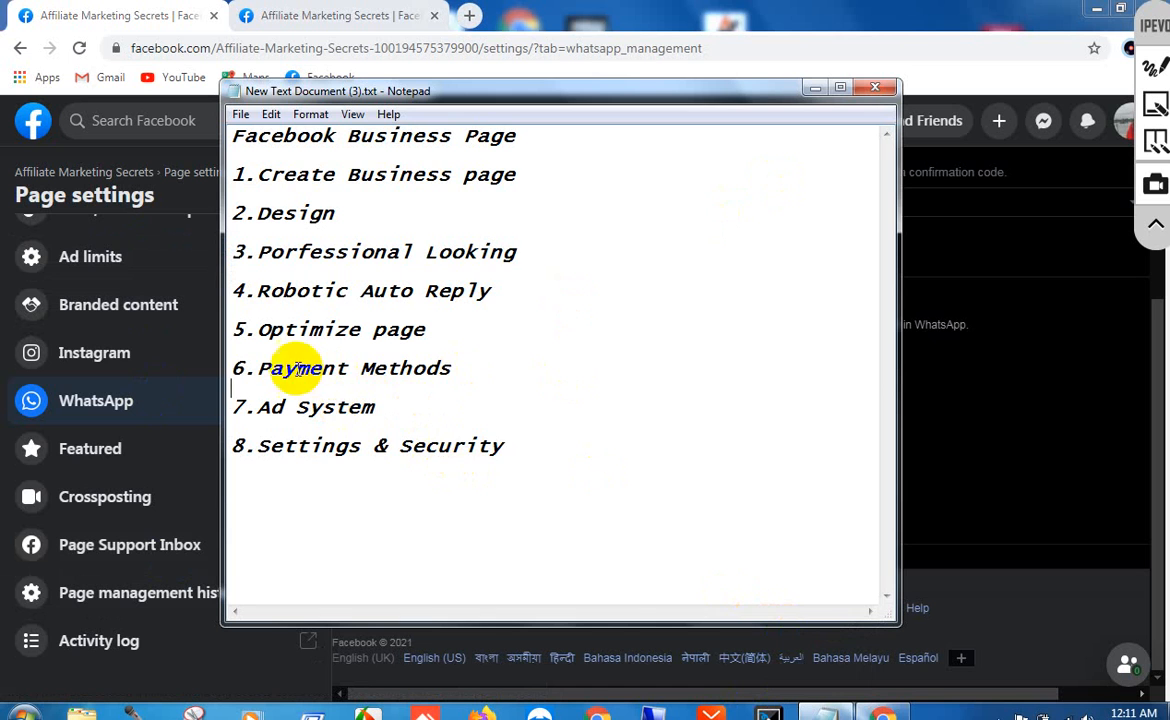
{"action": "left_click", "coordinate": [815, 88]}
Step: Look through the expanded menu on the Facebook home page, and open the Affiliate Marketing Secrets Page from the shortcuts
{"action": "scroll", "coordinate": [102, 398], "scroll_direction": "up", "scroll_amount": 5}
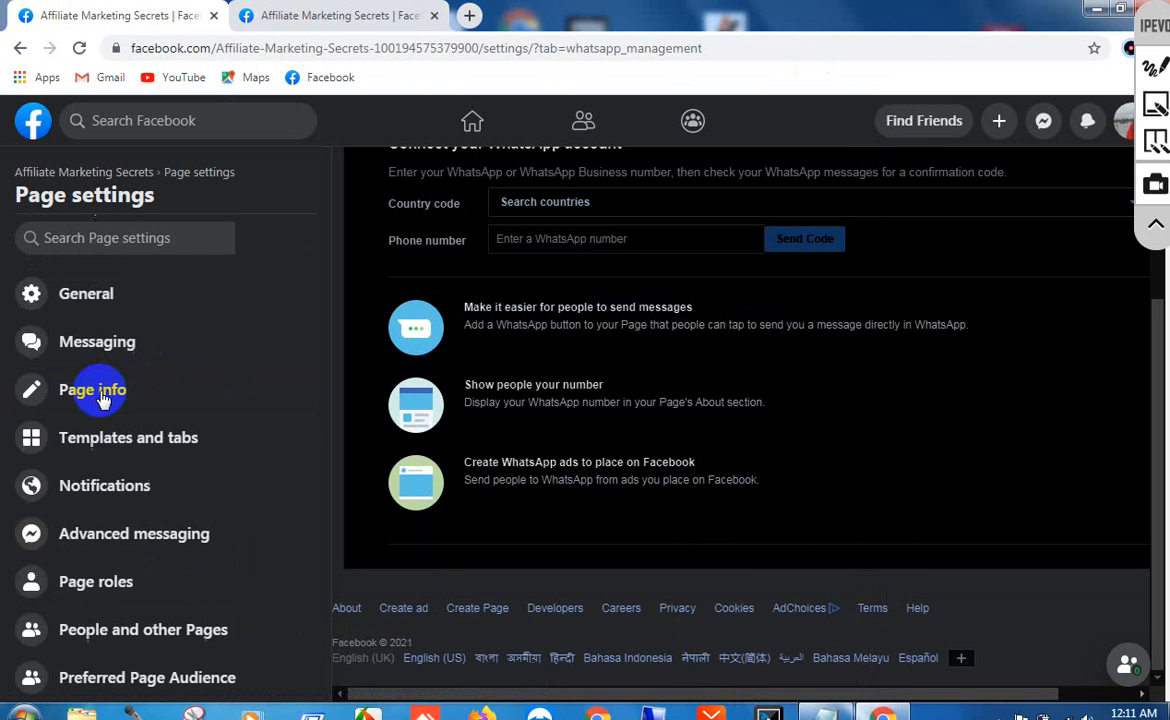
{"action": "left_click", "coordinate": [474, 130]}
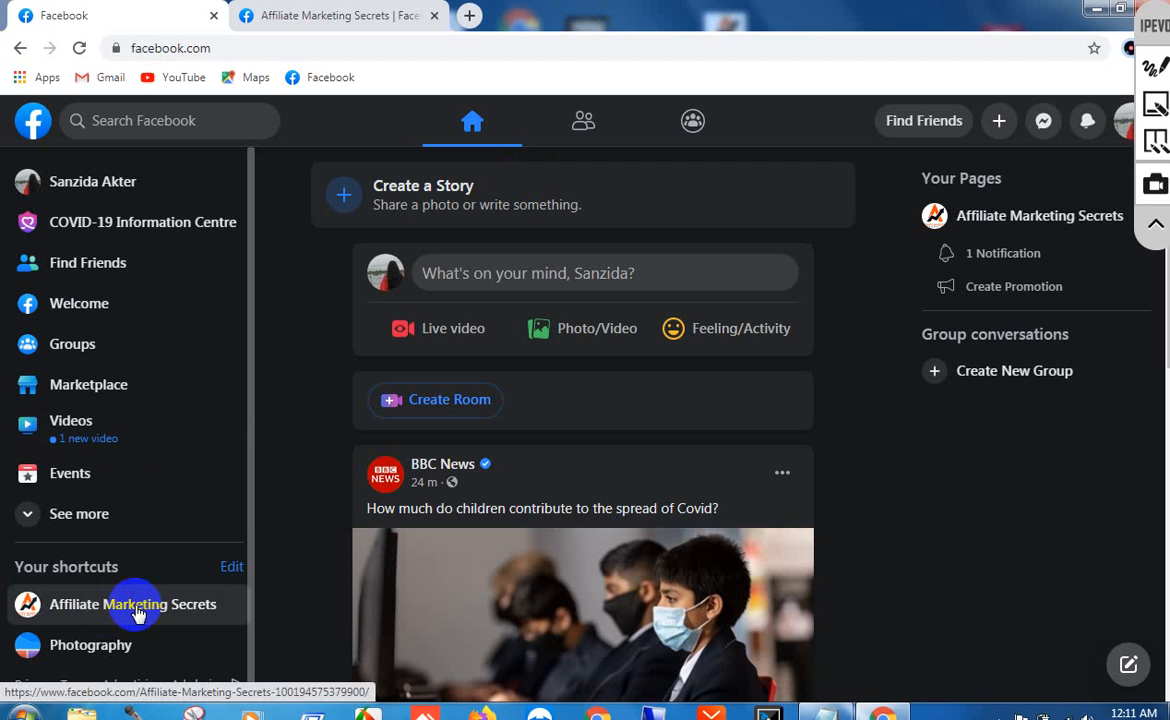
{"action": "left_click", "coordinate": [93, 514]}
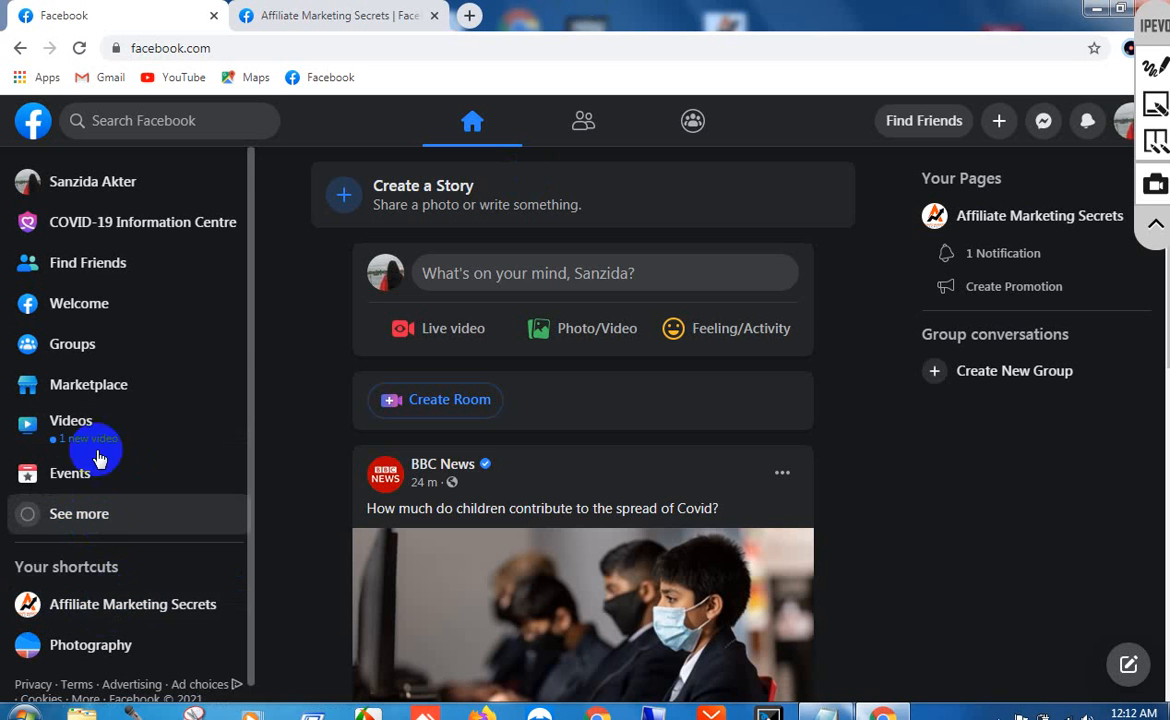
{"action": "scroll", "coordinate": [170, 350], "scroll_direction": "down", "scroll_amount": 1}
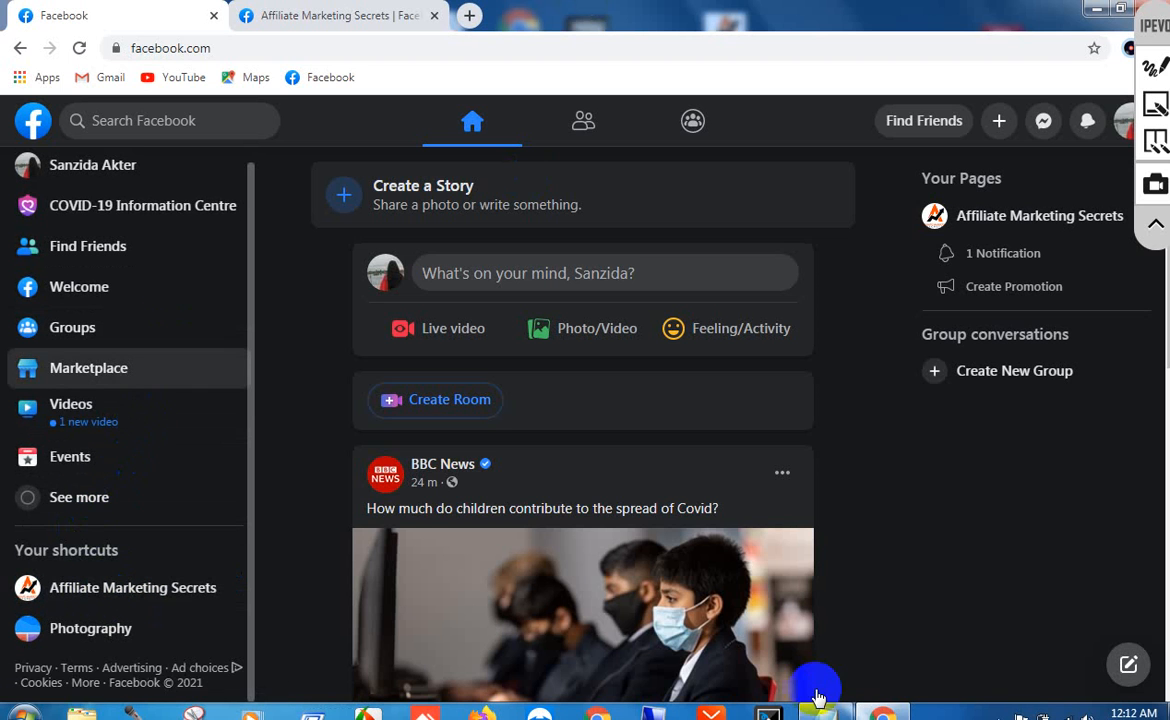
{"action": "left_click", "coordinate": [60, 497]}
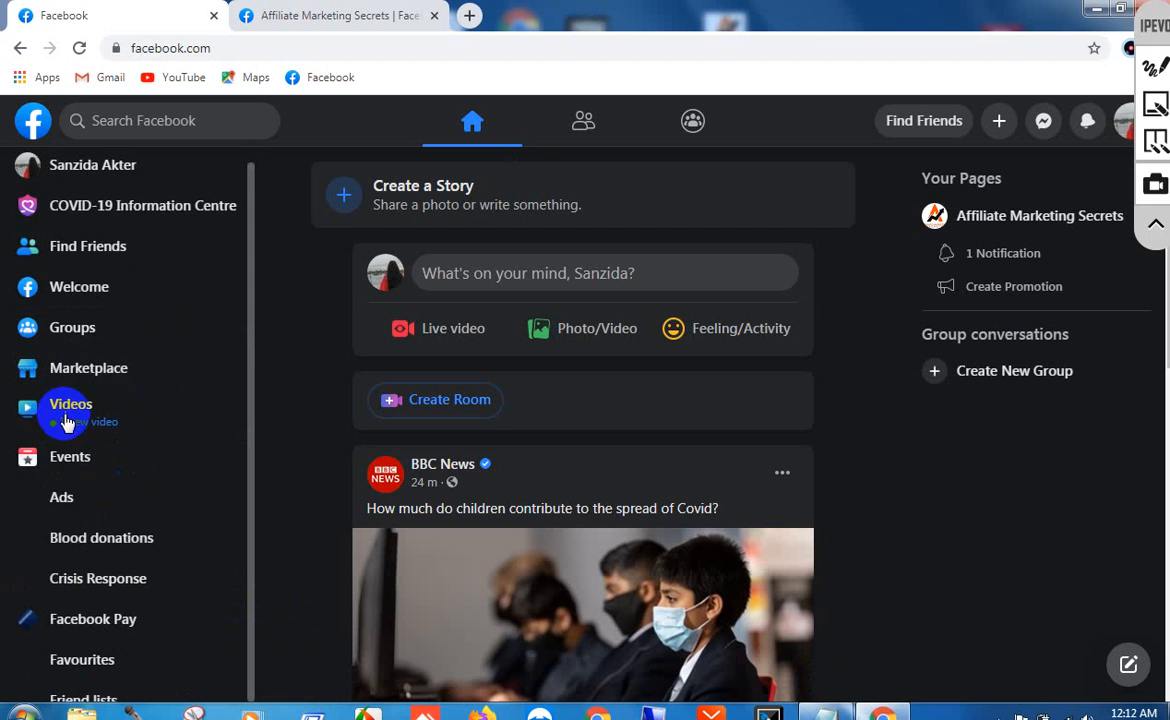
{"action": "scroll", "coordinate": [78, 512], "scroll_direction": "down", "scroll_amount": 1}
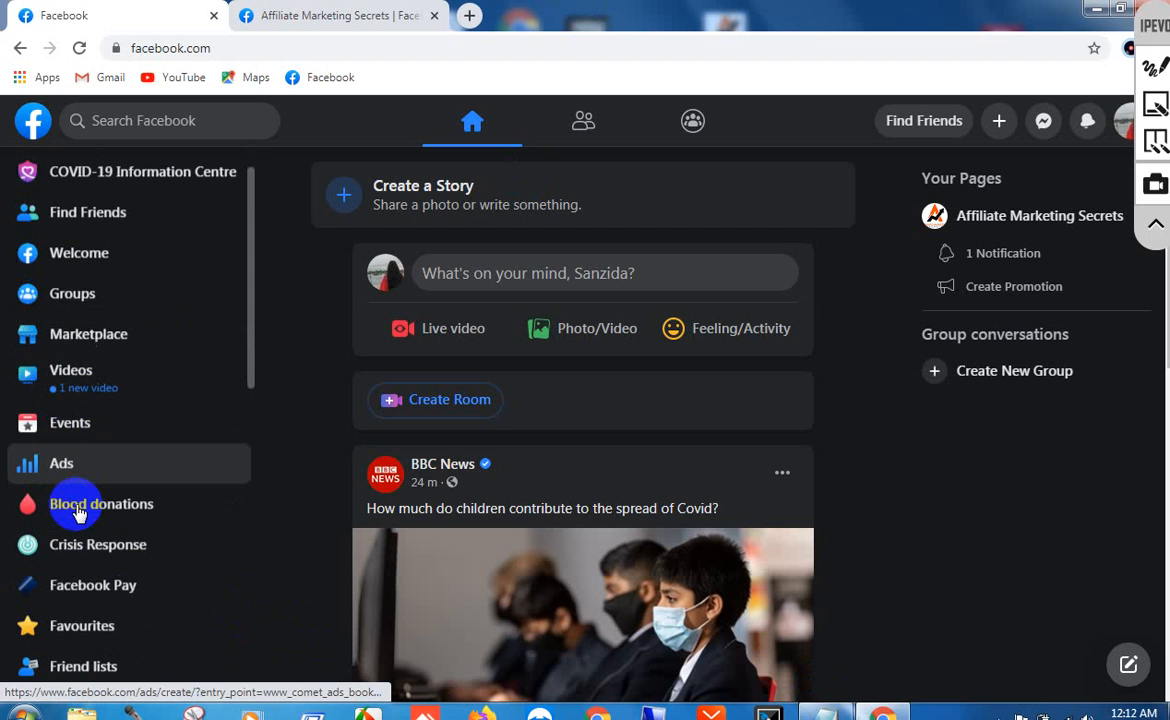
{"action": "scroll", "coordinate": [78, 512], "scroll_direction": "down", "scroll_amount": 7}
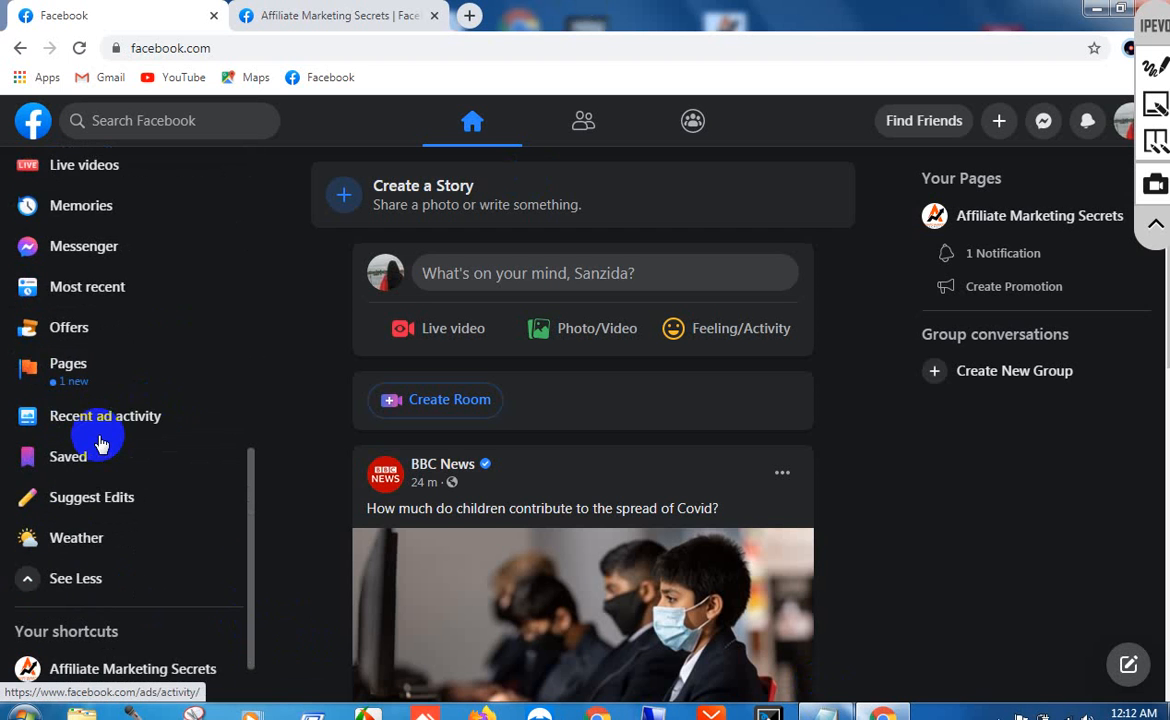
{"action": "scroll", "coordinate": [100, 443], "scroll_direction": "down", "scroll_amount": 1}
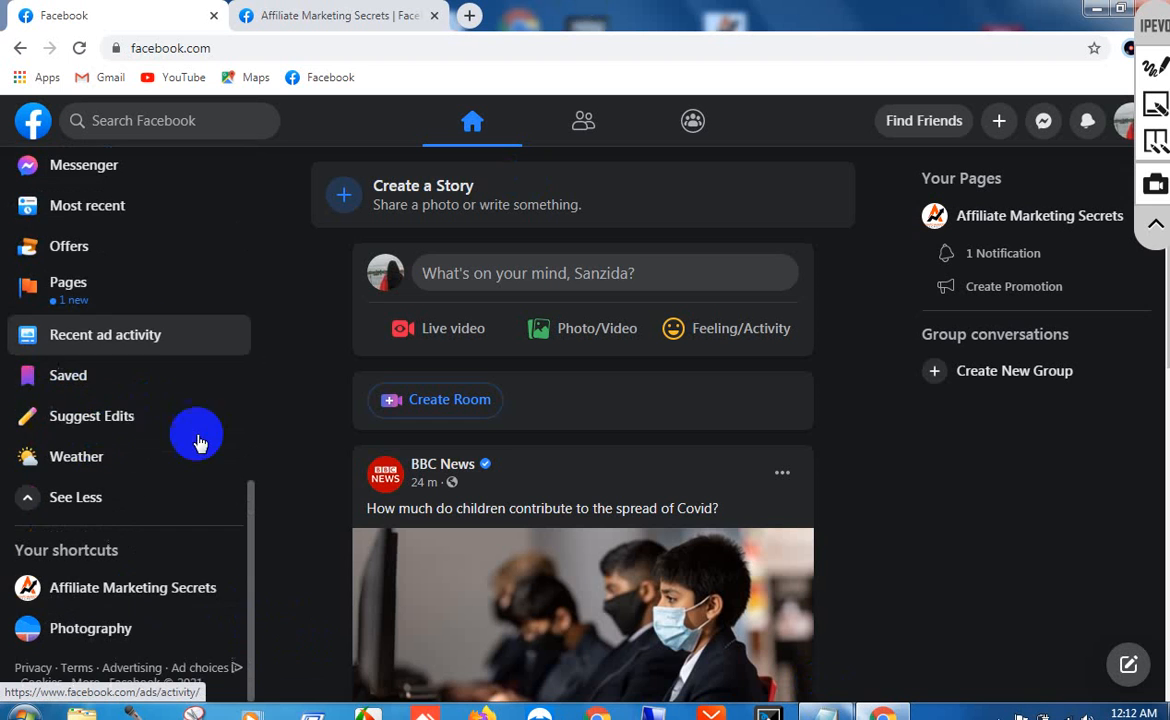
{"action": "left_click", "coordinate": [145, 600]}
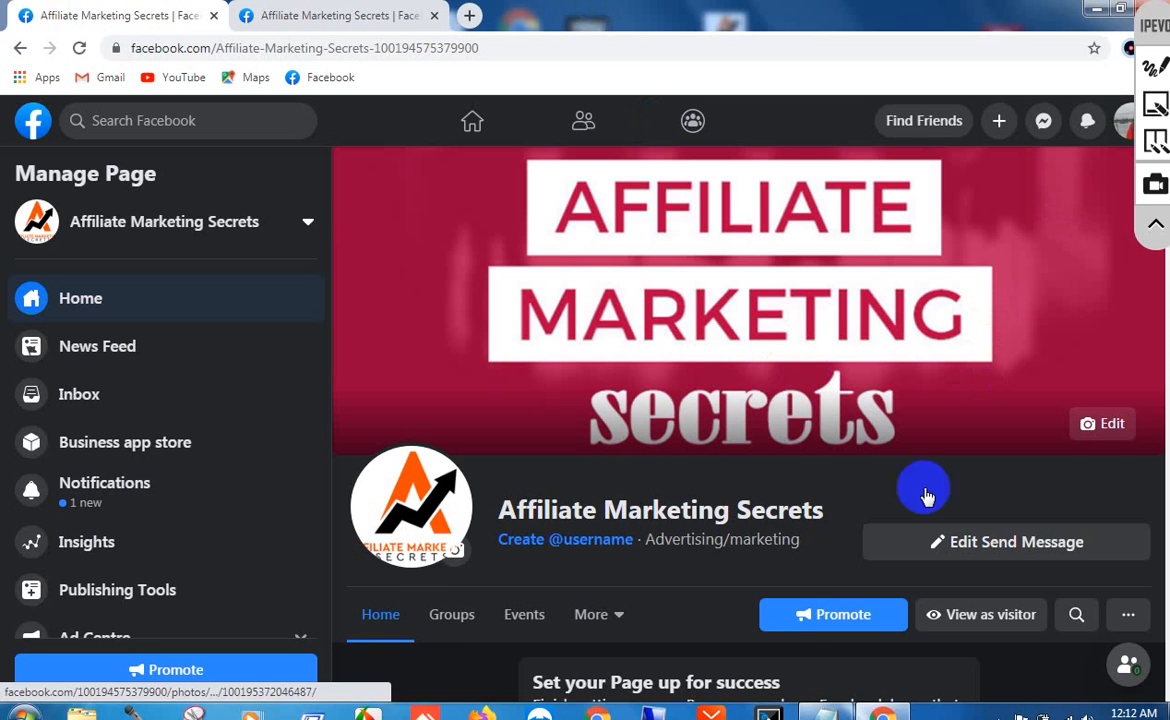
Step: Open the Page's Ad Centre and start creating a new ad, dismissing the Windows color scheme prompt
{"action": "scroll", "coordinate": [255, 578], "scroll_direction": "down", "scroll_amount": 3}
{"action": "scroll", "coordinate": [200, 578], "scroll_direction": "down", "scroll_amount": 2}
{"action": "left_click", "coordinate": [103, 610]}
{"action": "left_click", "coordinate": [165, 415]}
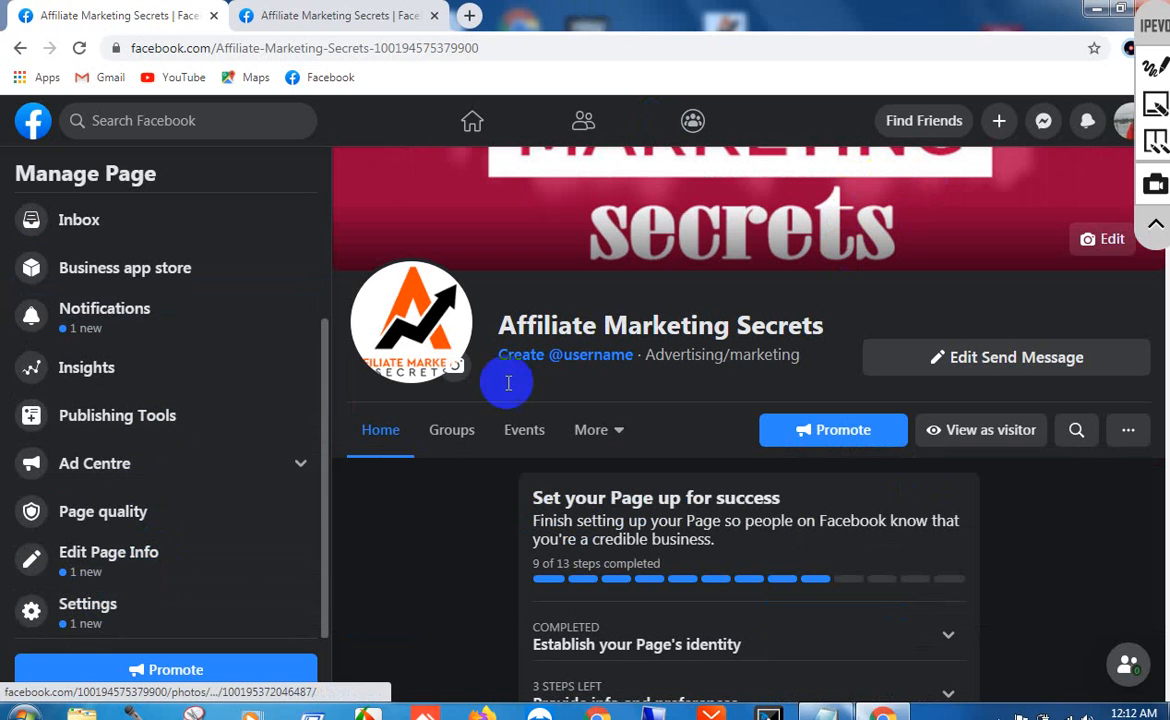
{"action": "left_click", "coordinate": [155, 469]}
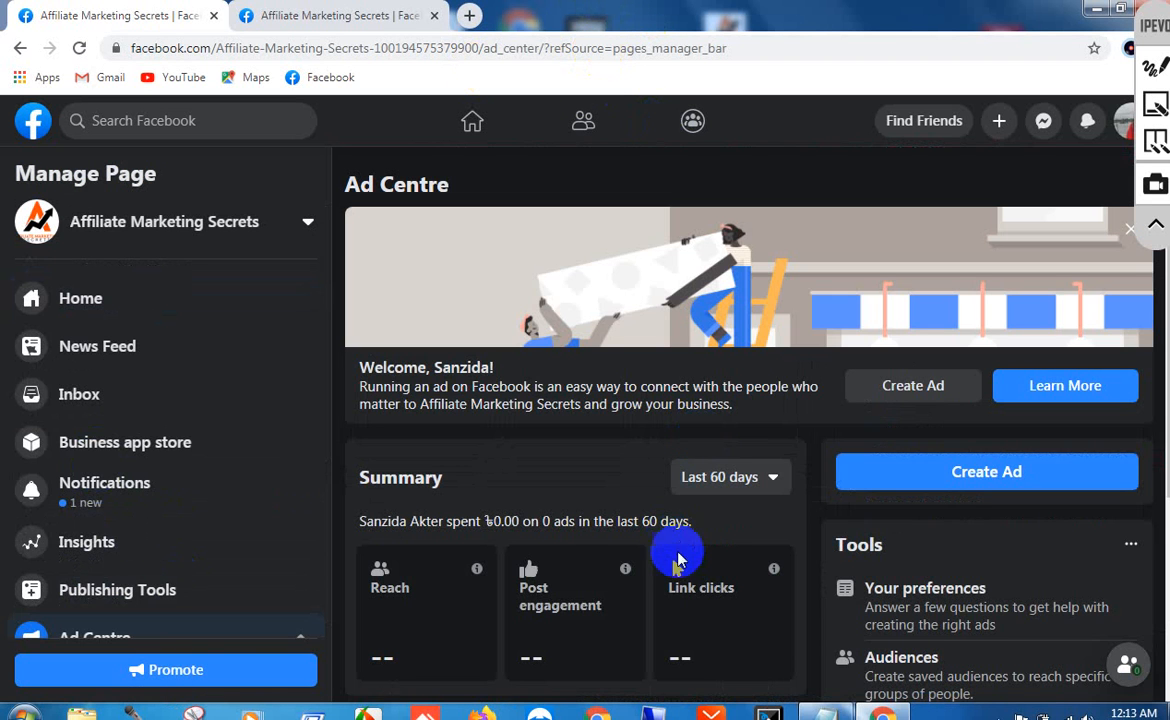
{"action": "left_click", "coordinate": [971, 478]}
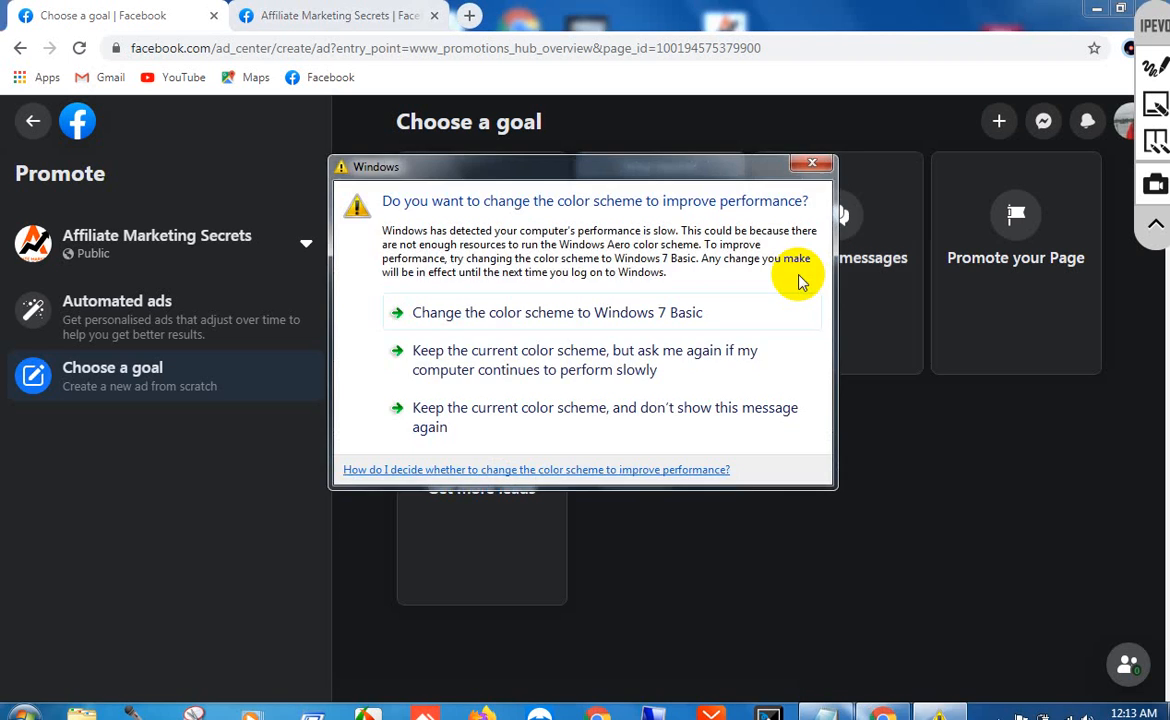
{"action": "left_click", "coordinate": [816, 163]}
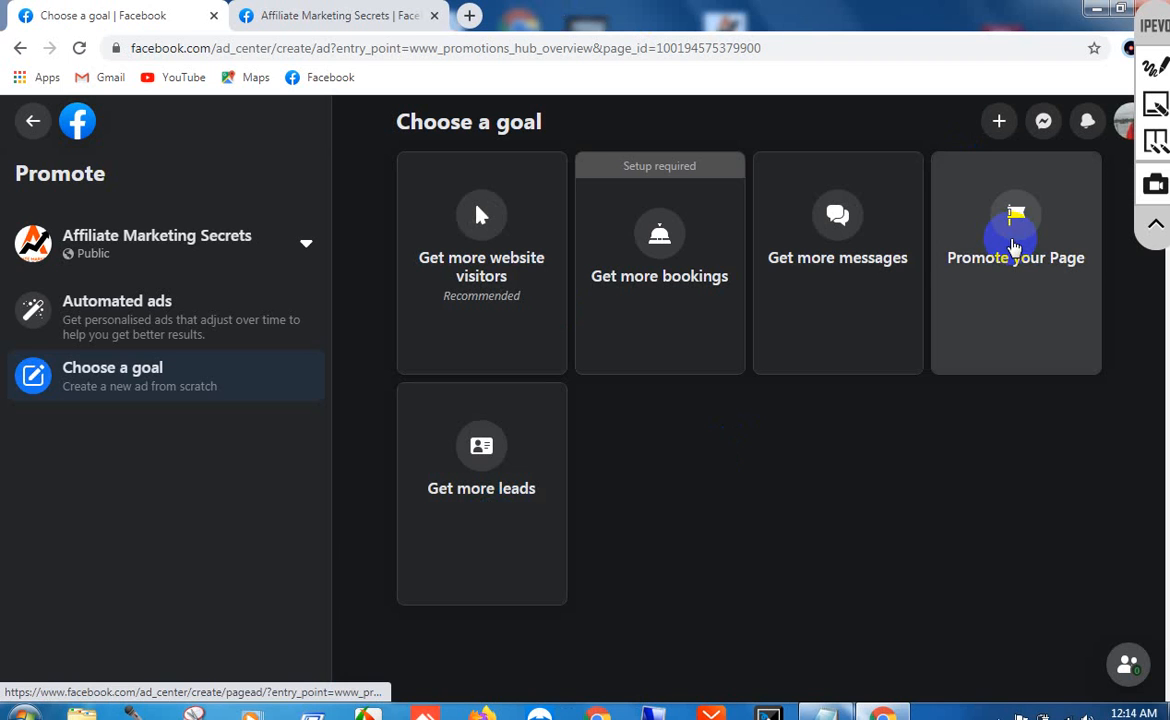
Step: Choose the Get more website visitors goal and look over the ad form from creative to placements
{"action": "left_click", "coordinate": [482, 257]}
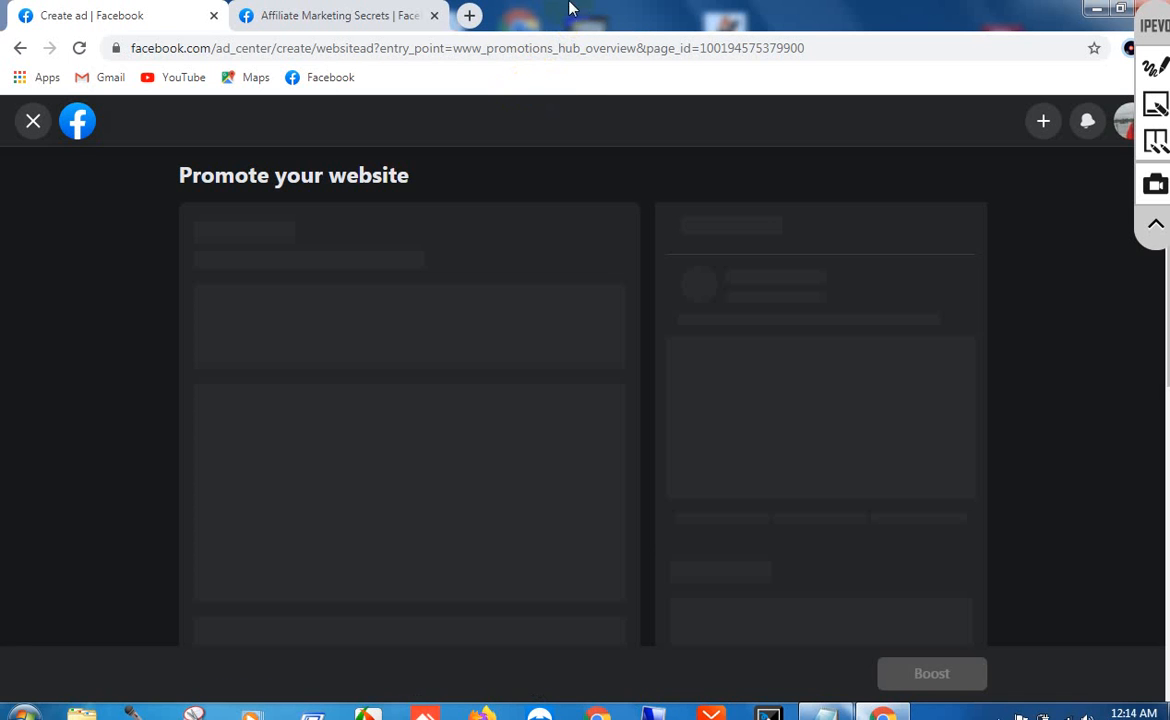
{"action": "left_click", "coordinate": [477, 330]}
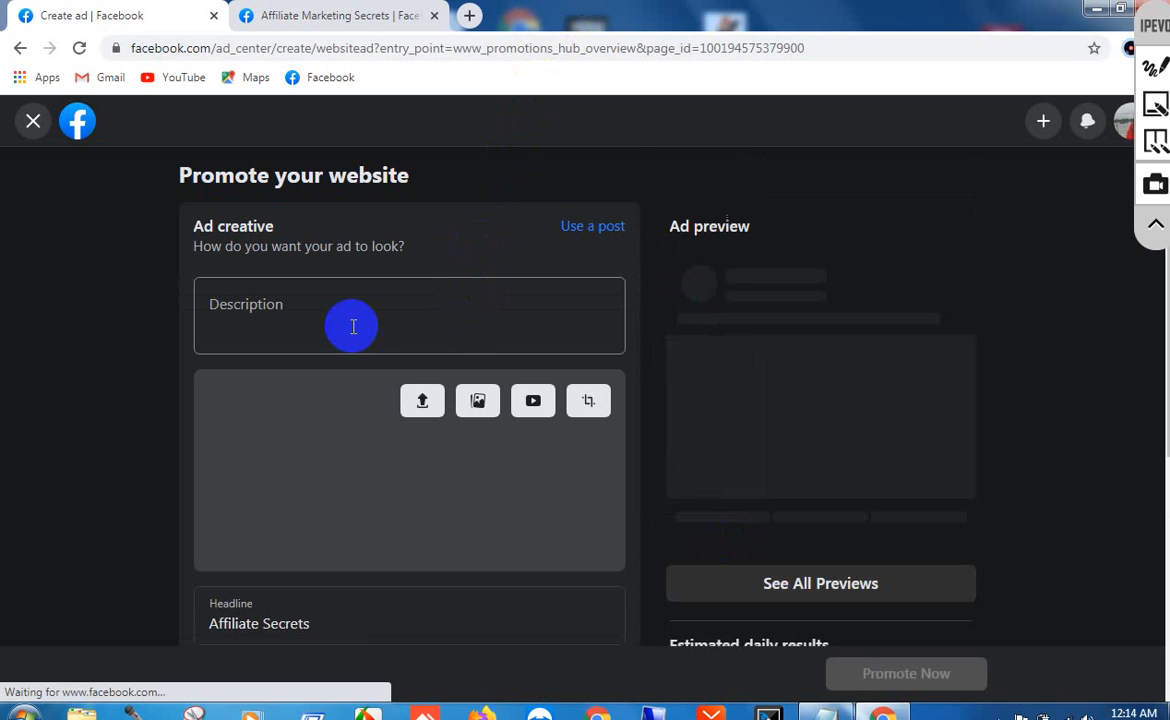
{"action": "scroll", "coordinate": [353, 325], "scroll_direction": "down", "scroll_amount": 4}
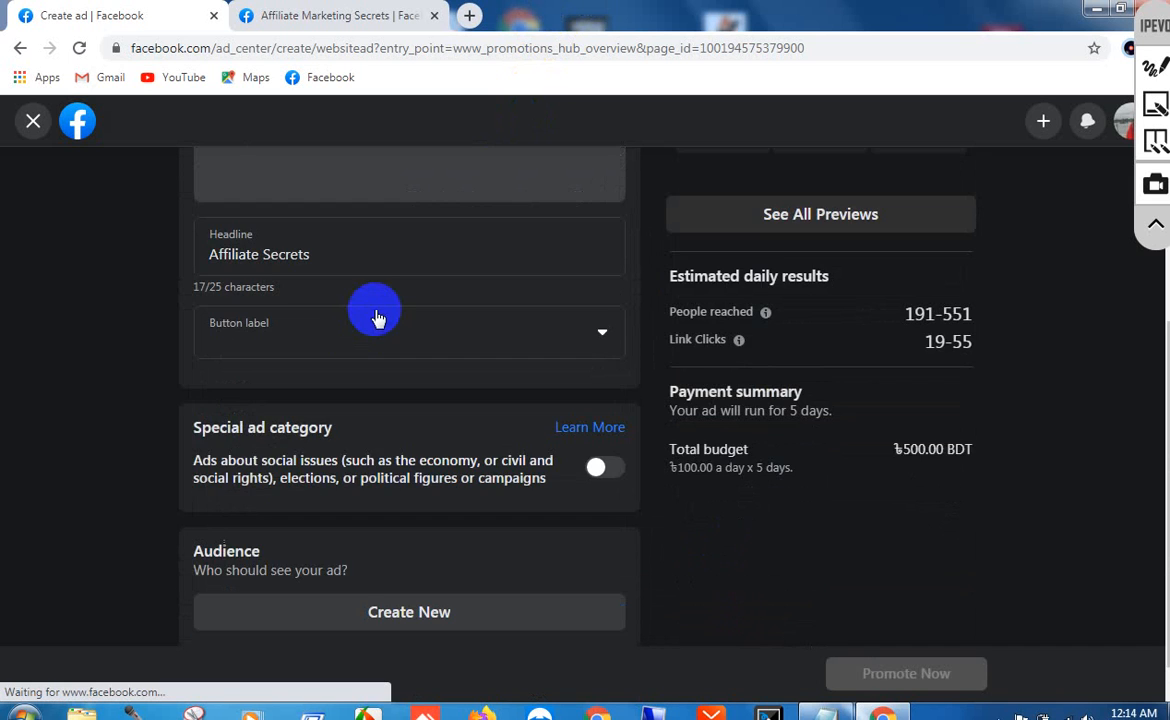
{"action": "left_click", "coordinate": [382, 256]}
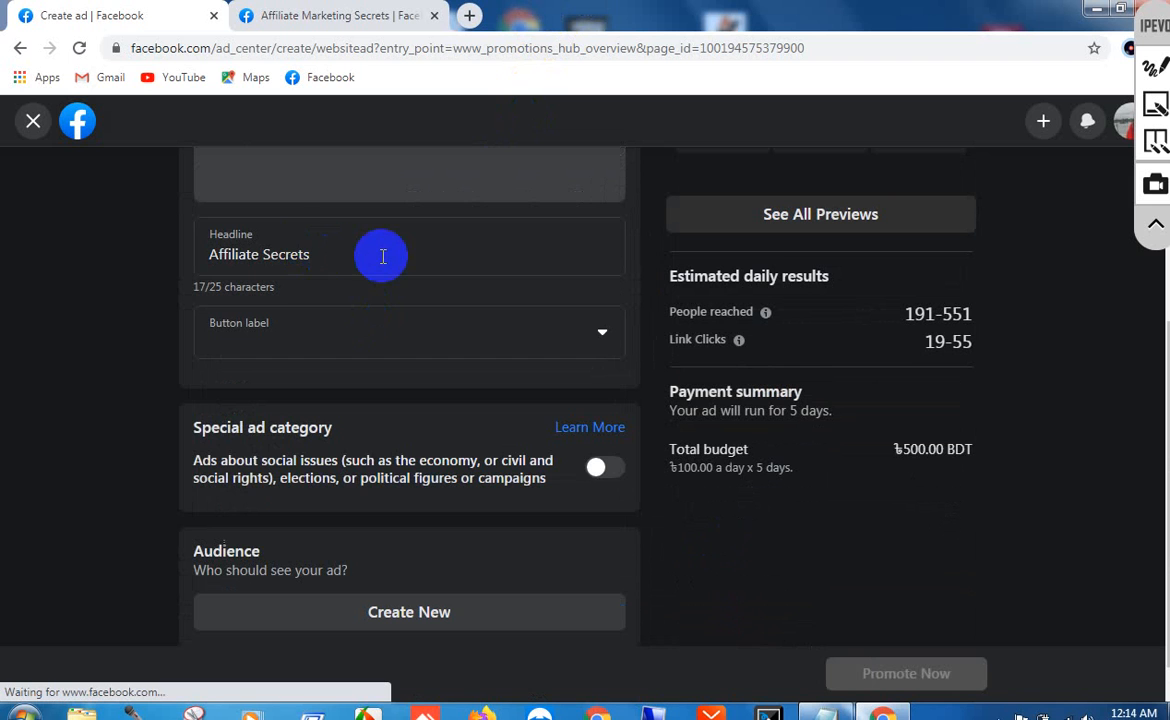
{"action": "left_click", "coordinate": [407, 342]}
{"action": "scroll", "coordinate": [431, 243], "scroll_direction": "down", "scroll_amount": 2}
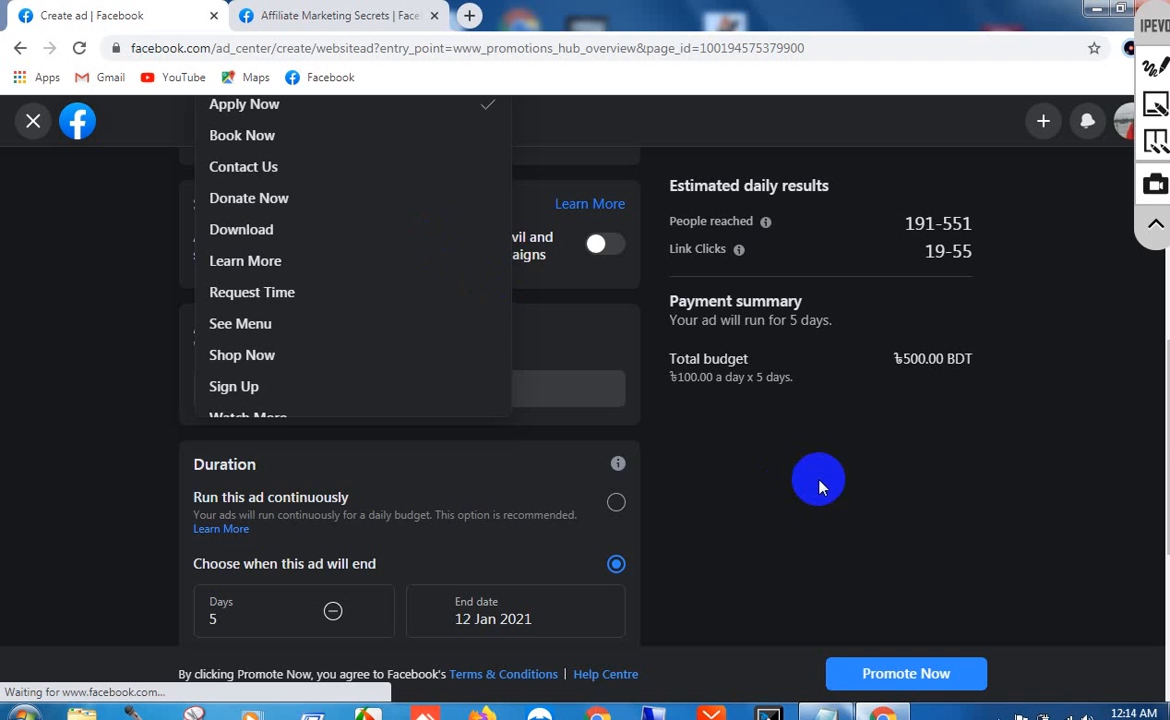
{"action": "scroll", "coordinate": [818, 487], "scroll_direction": "down", "scroll_amount": 4}
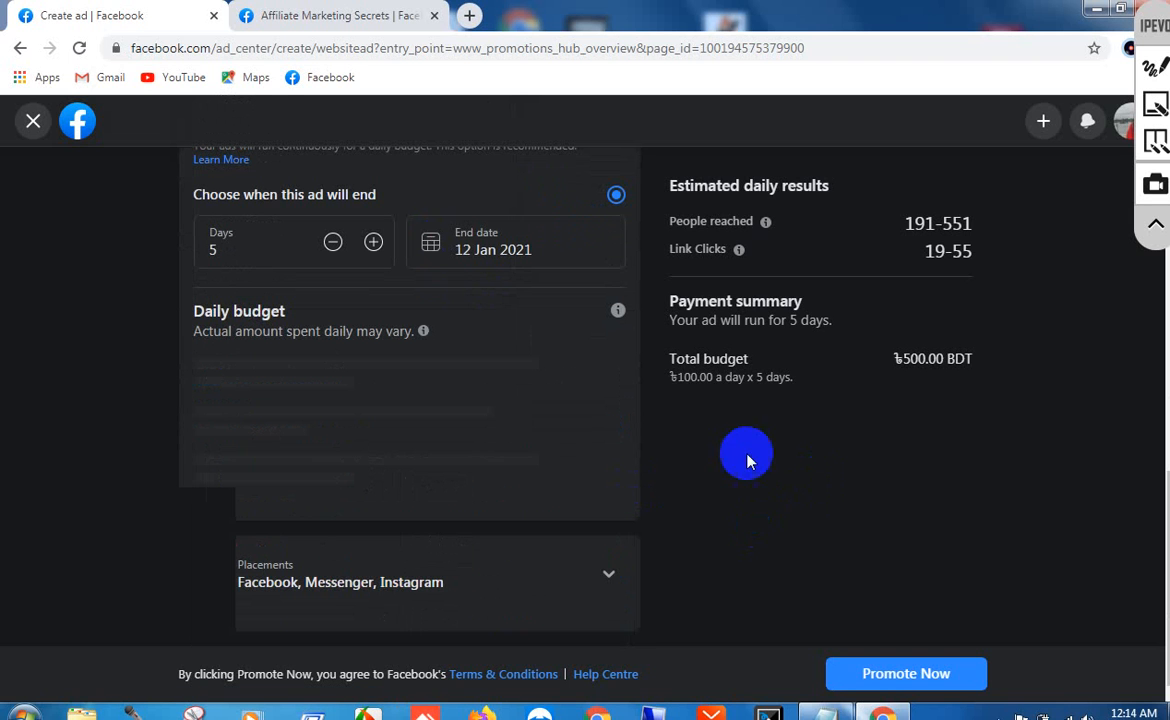
{"action": "scroll", "coordinate": [707, 490], "scroll_direction": "up", "scroll_amount": 6}
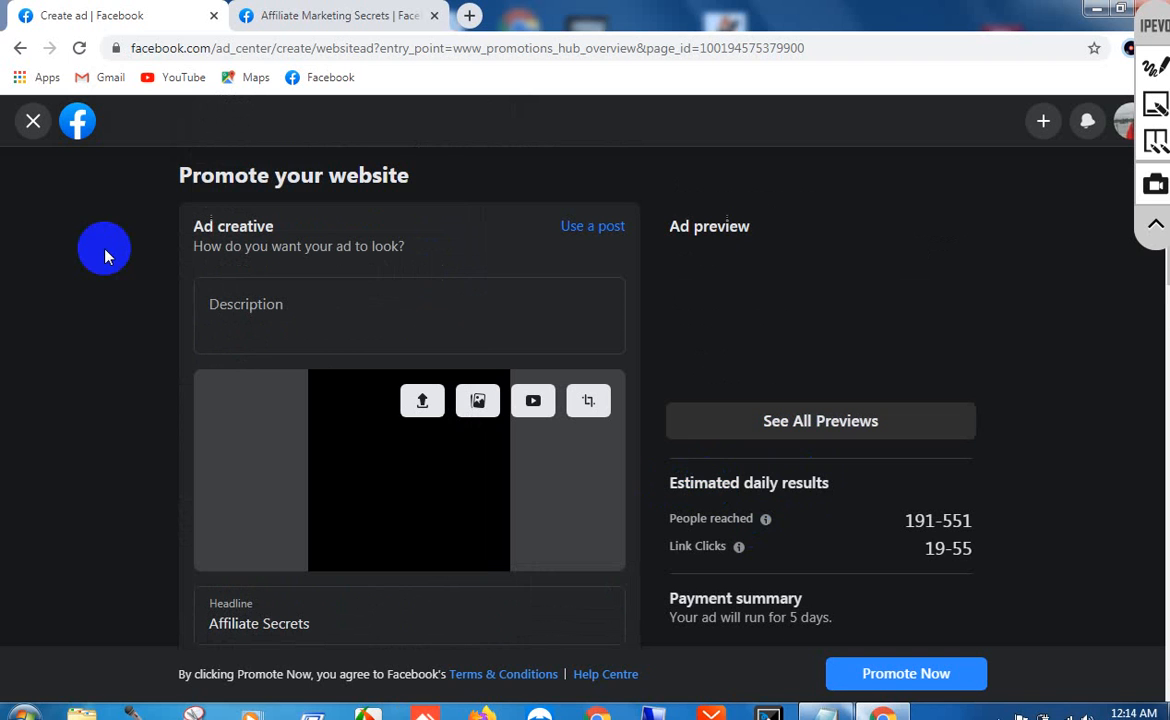
Step: Examine the ad creative's description, headline and website URL fields, and look through the available button labels without changing the selection
{"action": "left_click", "coordinate": [310, 308]}
{"action": "scroll", "coordinate": [292, 449], "scroll_direction": "down", "scroll_amount": 4}
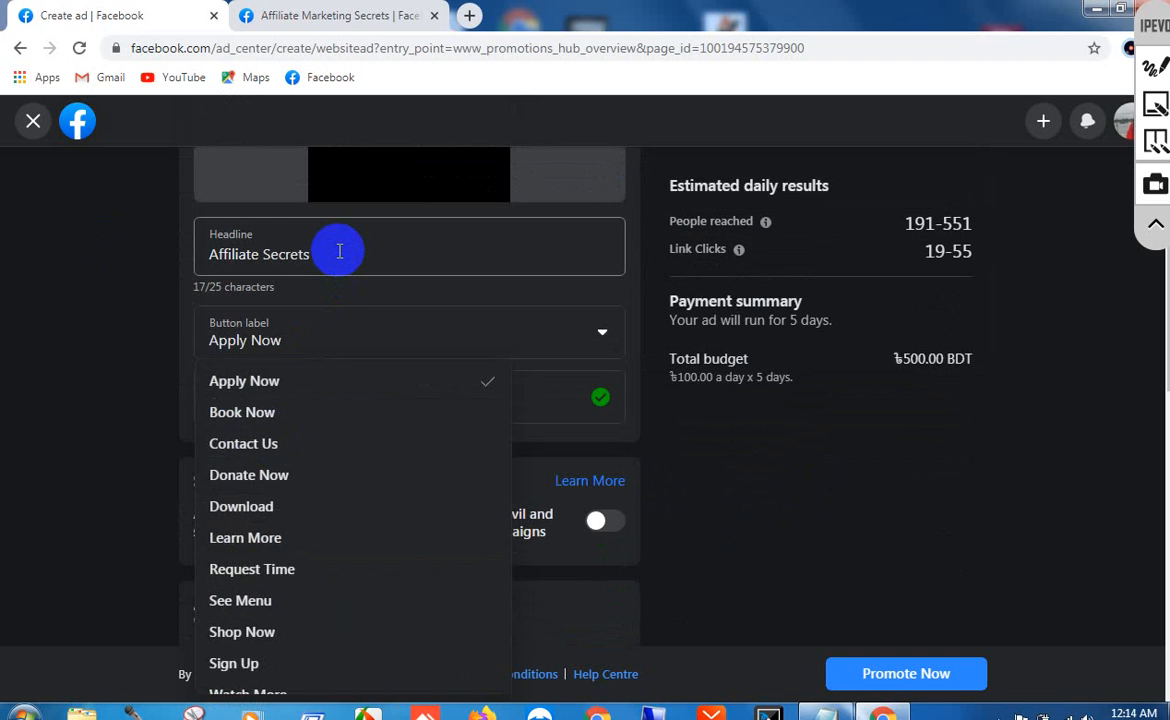
{"action": "scroll", "coordinate": [877, 519], "scroll_direction": "up", "scroll_amount": 1}
{"action": "left_click", "coordinate": [426, 331]}
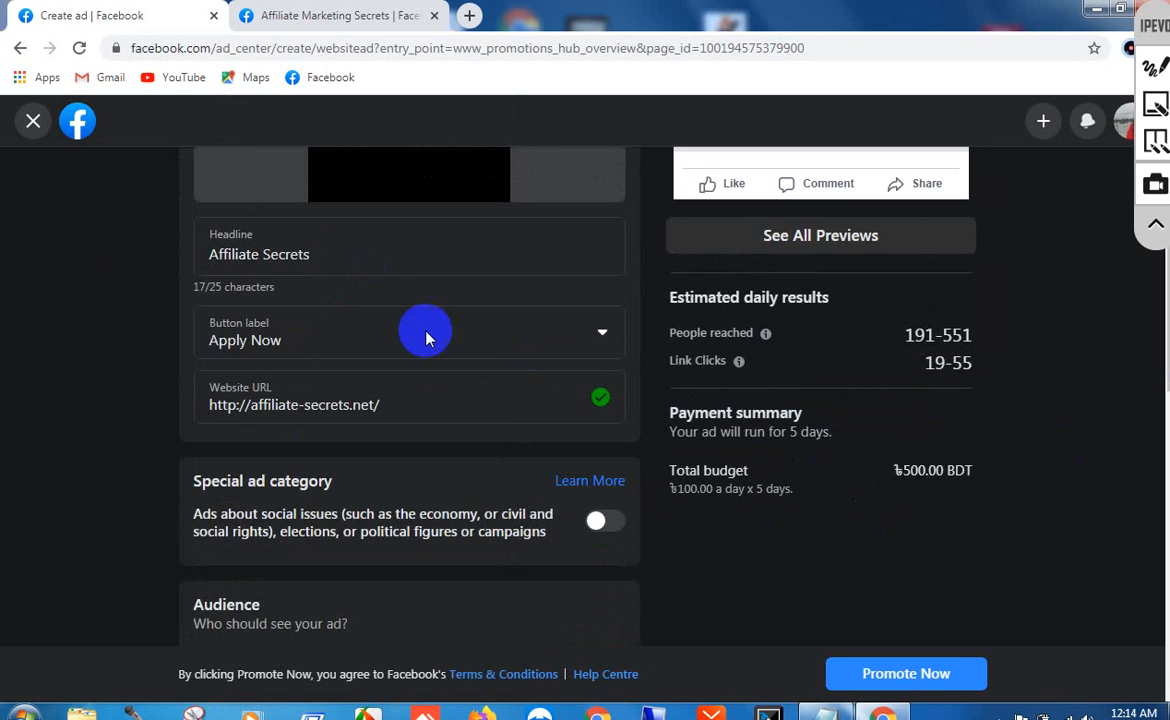
{"action": "left_click", "coordinate": [417, 345]}
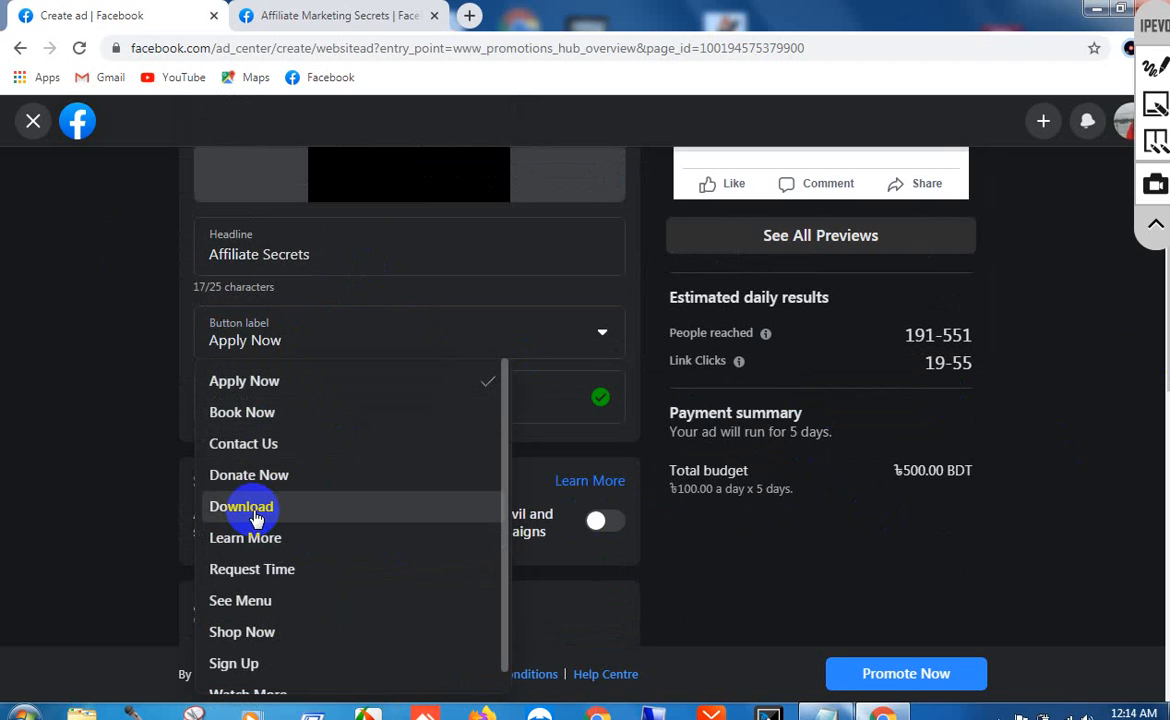
{"action": "left_click", "coordinate": [1064, 343]}
{"action": "scroll", "coordinate": [210, 404], "scroll_direction": "down", "scroll_amount": 1}
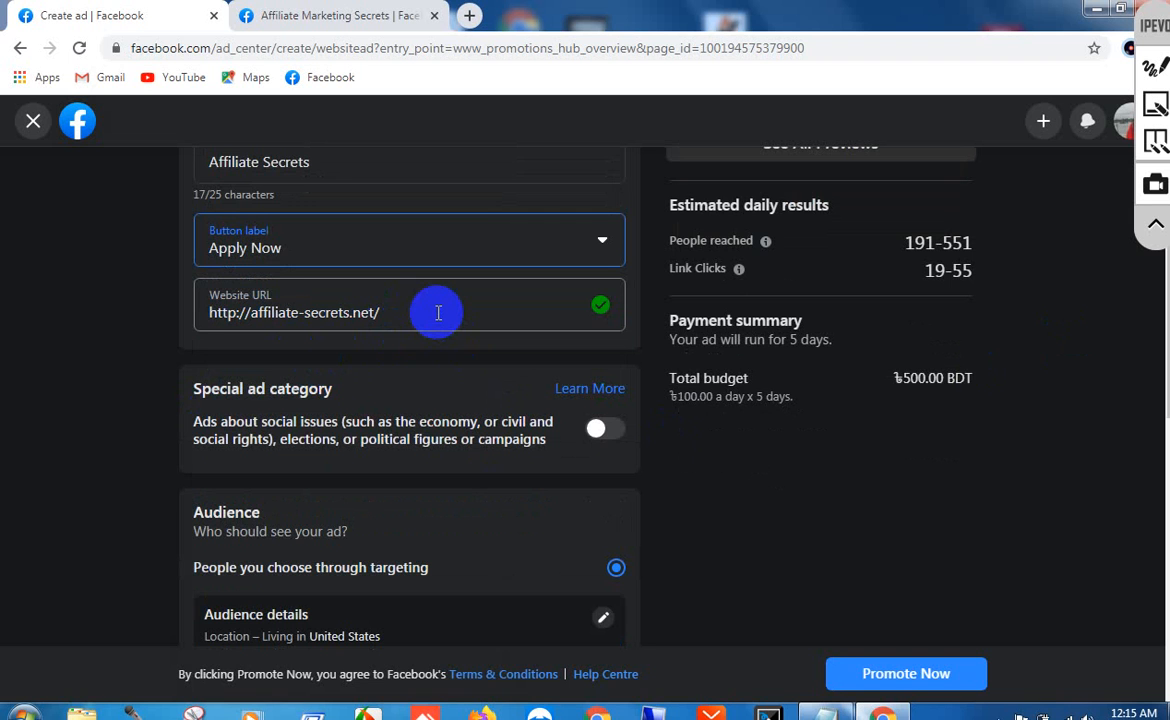
Step: Set the ad's daily budget to ৳300.00, dismissing the Windows color scheme prompt
{"action": "scroll", "coordinate": [438, 312], "scroll_direction": "down", "scroll_amount": 3}
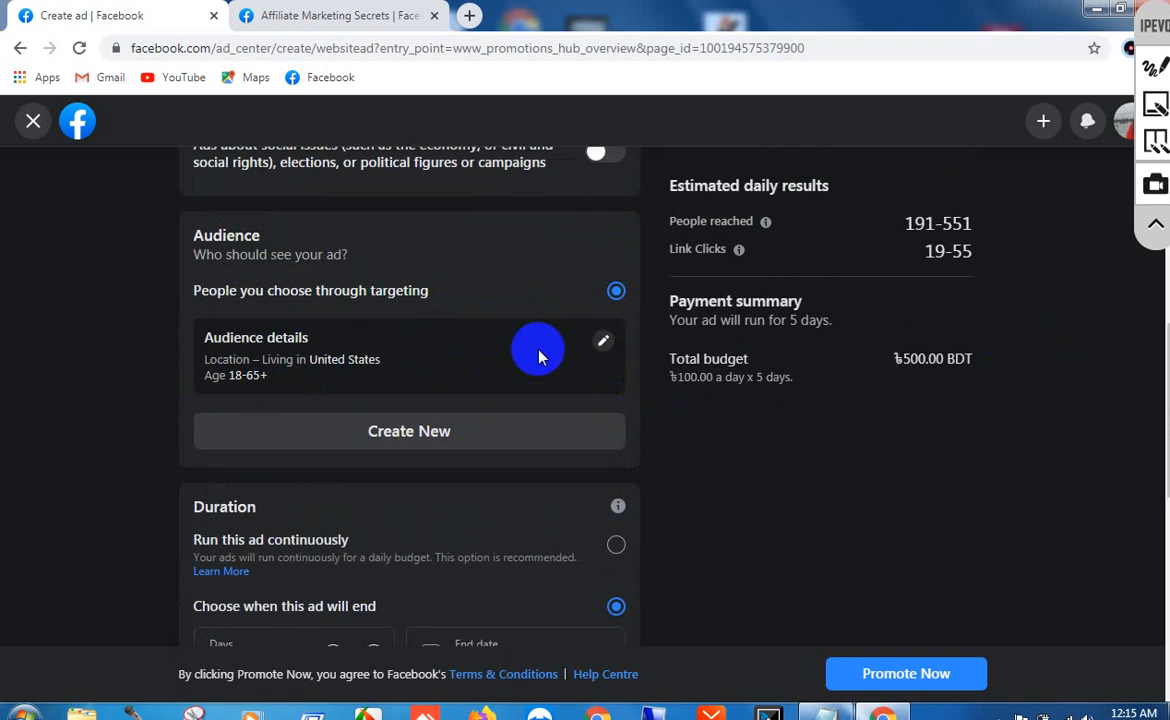
{"action": "scroll", "coordinate": [490, 365], "scroll_direction": "down", "scroll_amount": 1}
{"action": "scroll", "coordinate": [440, 350], "scroll_direction": "down", "scroll_amount": 3}
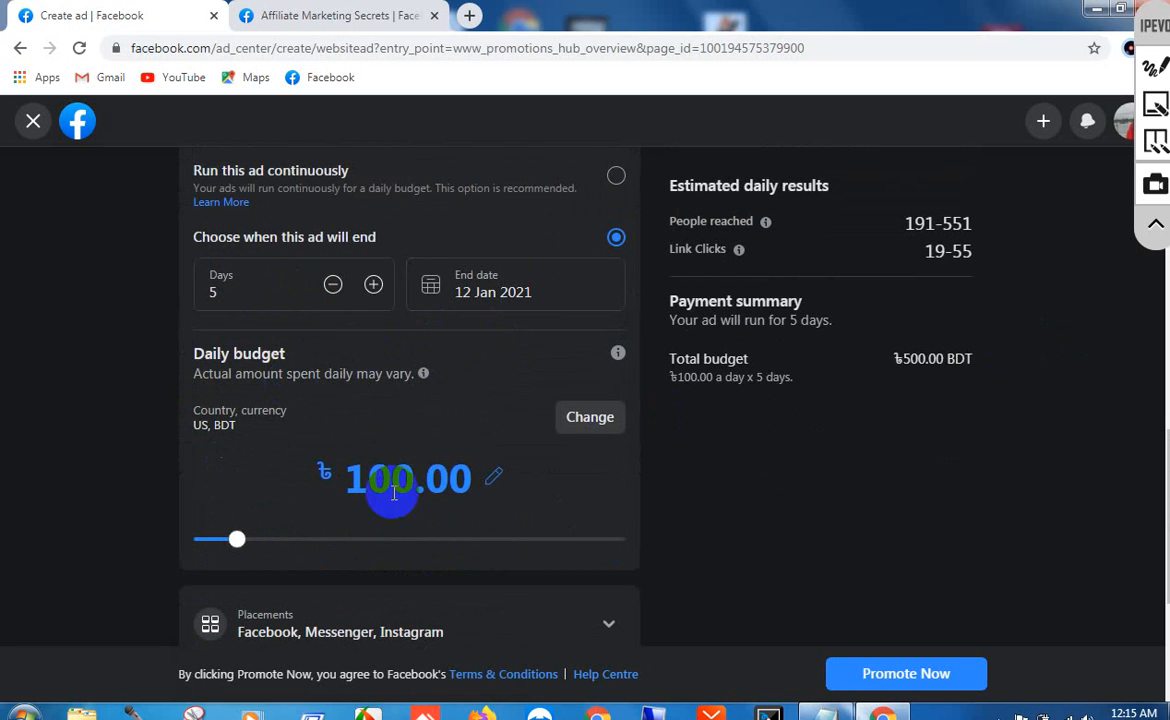
{"action": "left_click_drag", "start_coordinate": [240, 541], "coordinate": [256, 543]}
{"action": "left_click", "coordinate": [320, 541]}
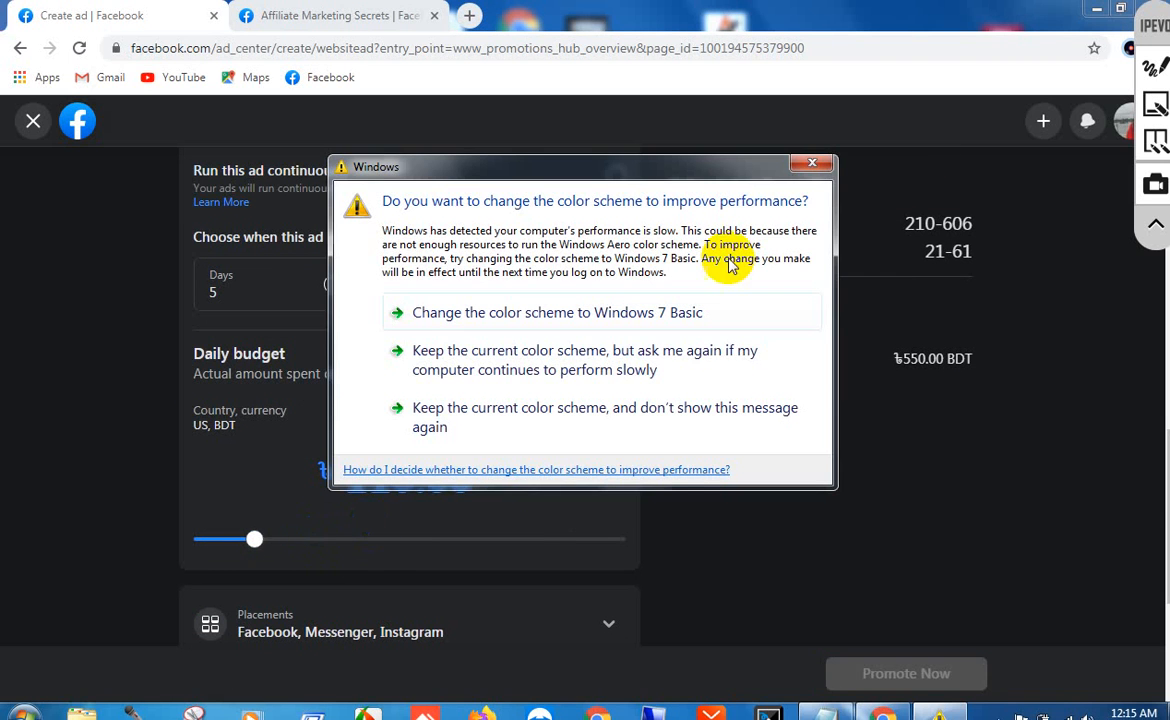
{"action": "left_click", "coordinate": [808, 165]}
{"action": "left_click", "coordinate": [400, 541]}
{"action": "left_click", "coordinate": [480, 541]}
Step: Limit the ad's placements to Facebook by deselecting Instagram and Messenger
{"action": "scroll", "coordinate": [663, 475], "scroll_direction": "down", "scroll_amount": 3}
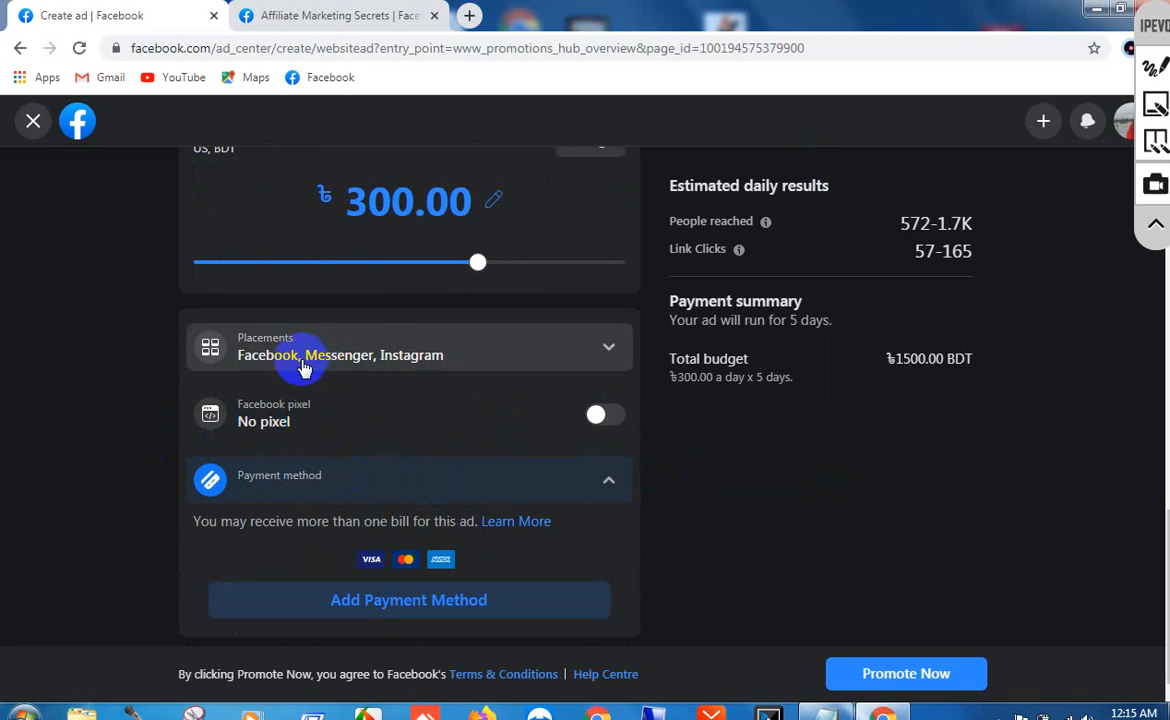
{"action": "left_click", "coordinate": [560, 366]}
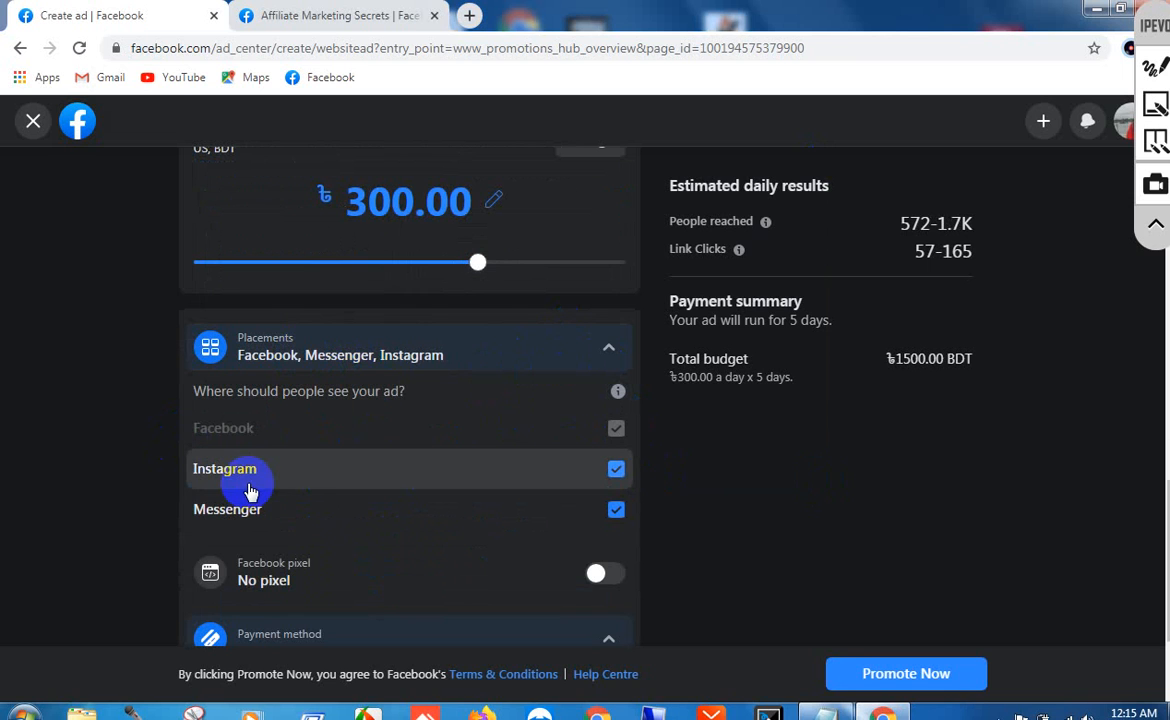
{"action": "left_click", "coordinate": [616, 470]}
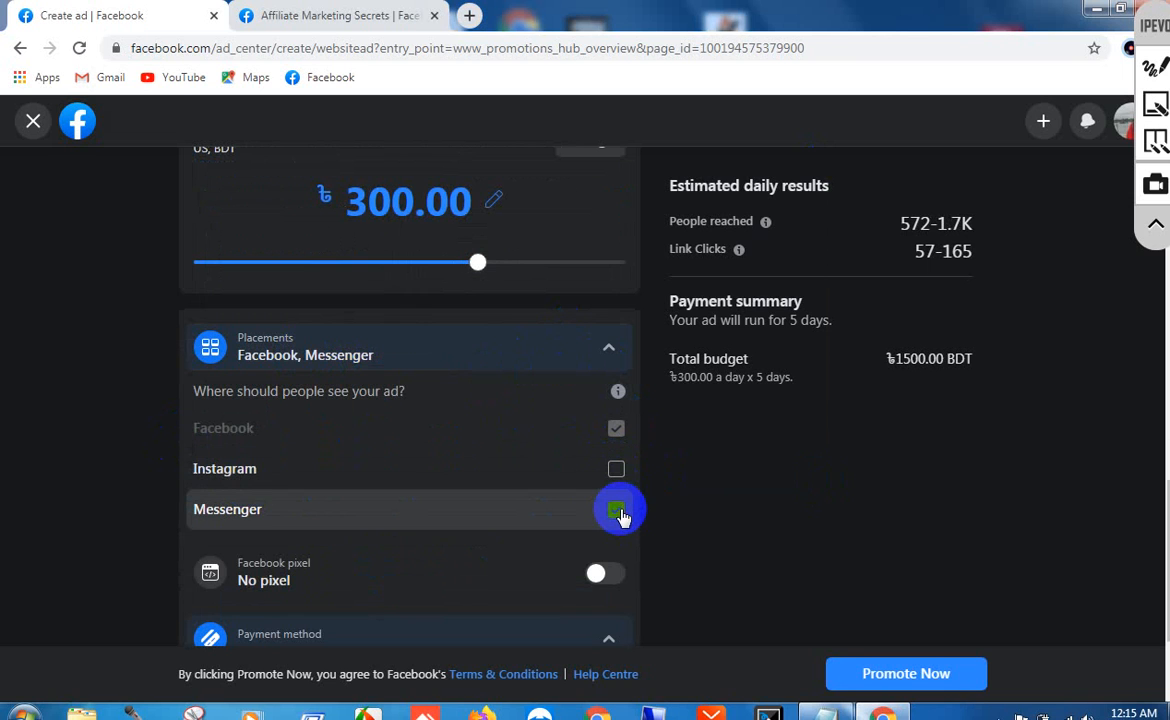
{"action": "left_click", "coordinate": [617, 512]}
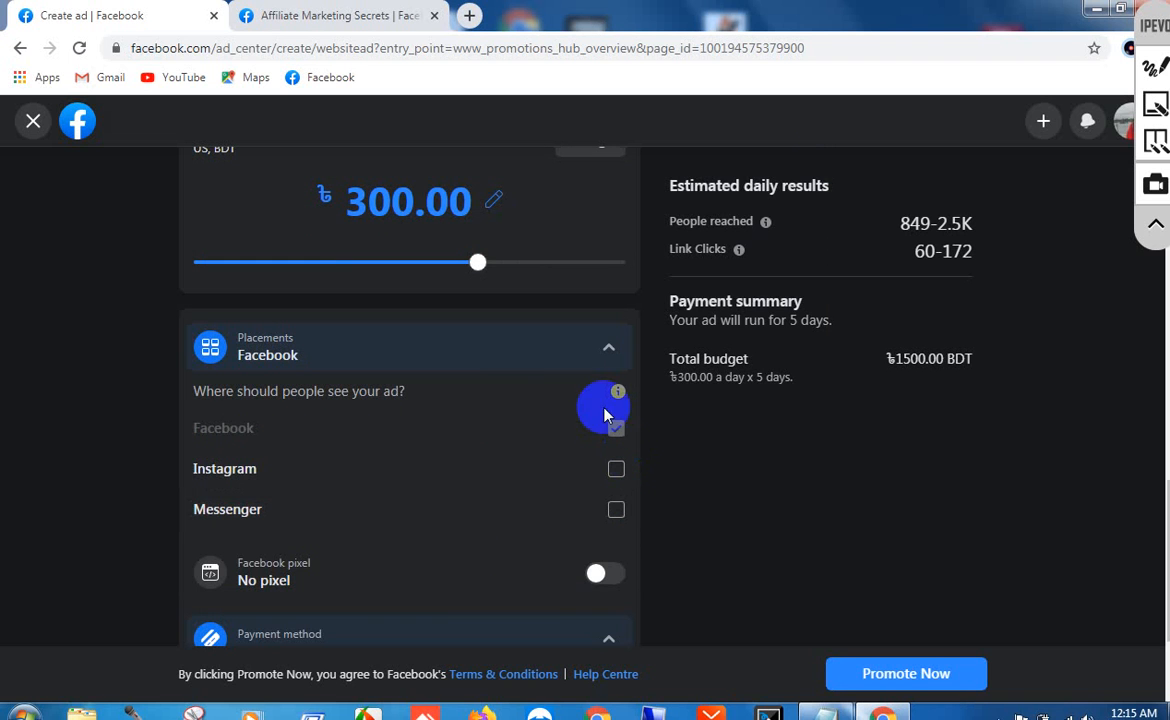
{"action": "scroll", "coordinate": [616, 437], "scroll_direction": "down", "scroll_amount": 2}
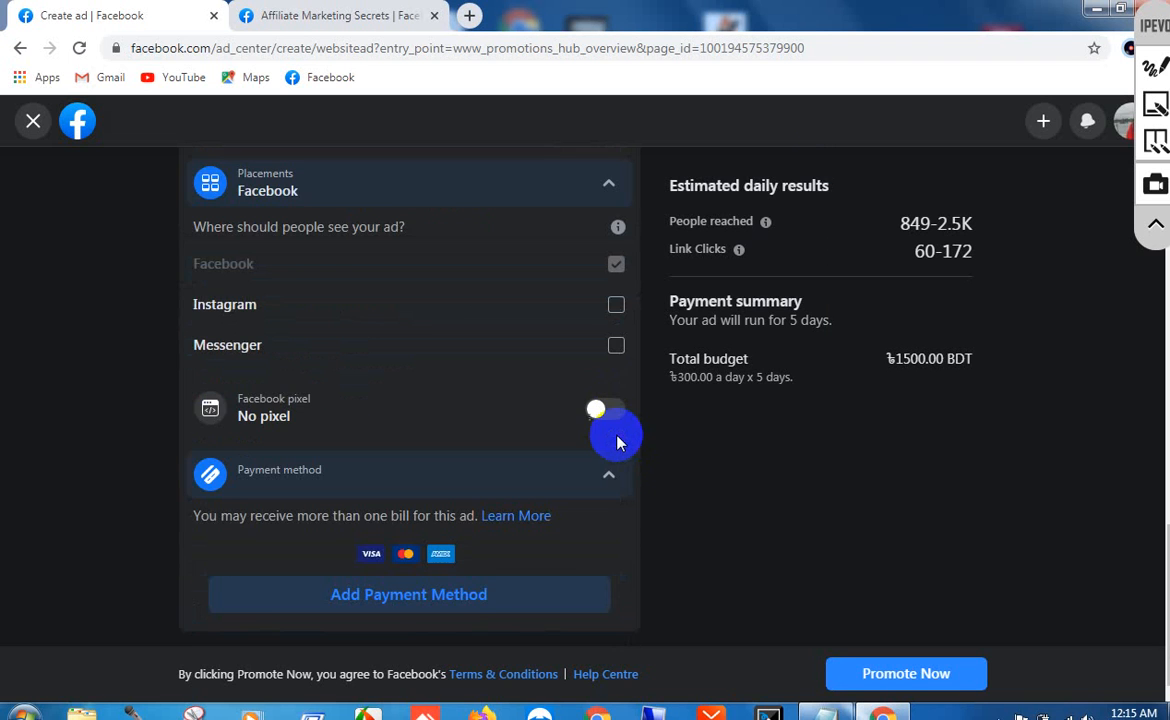